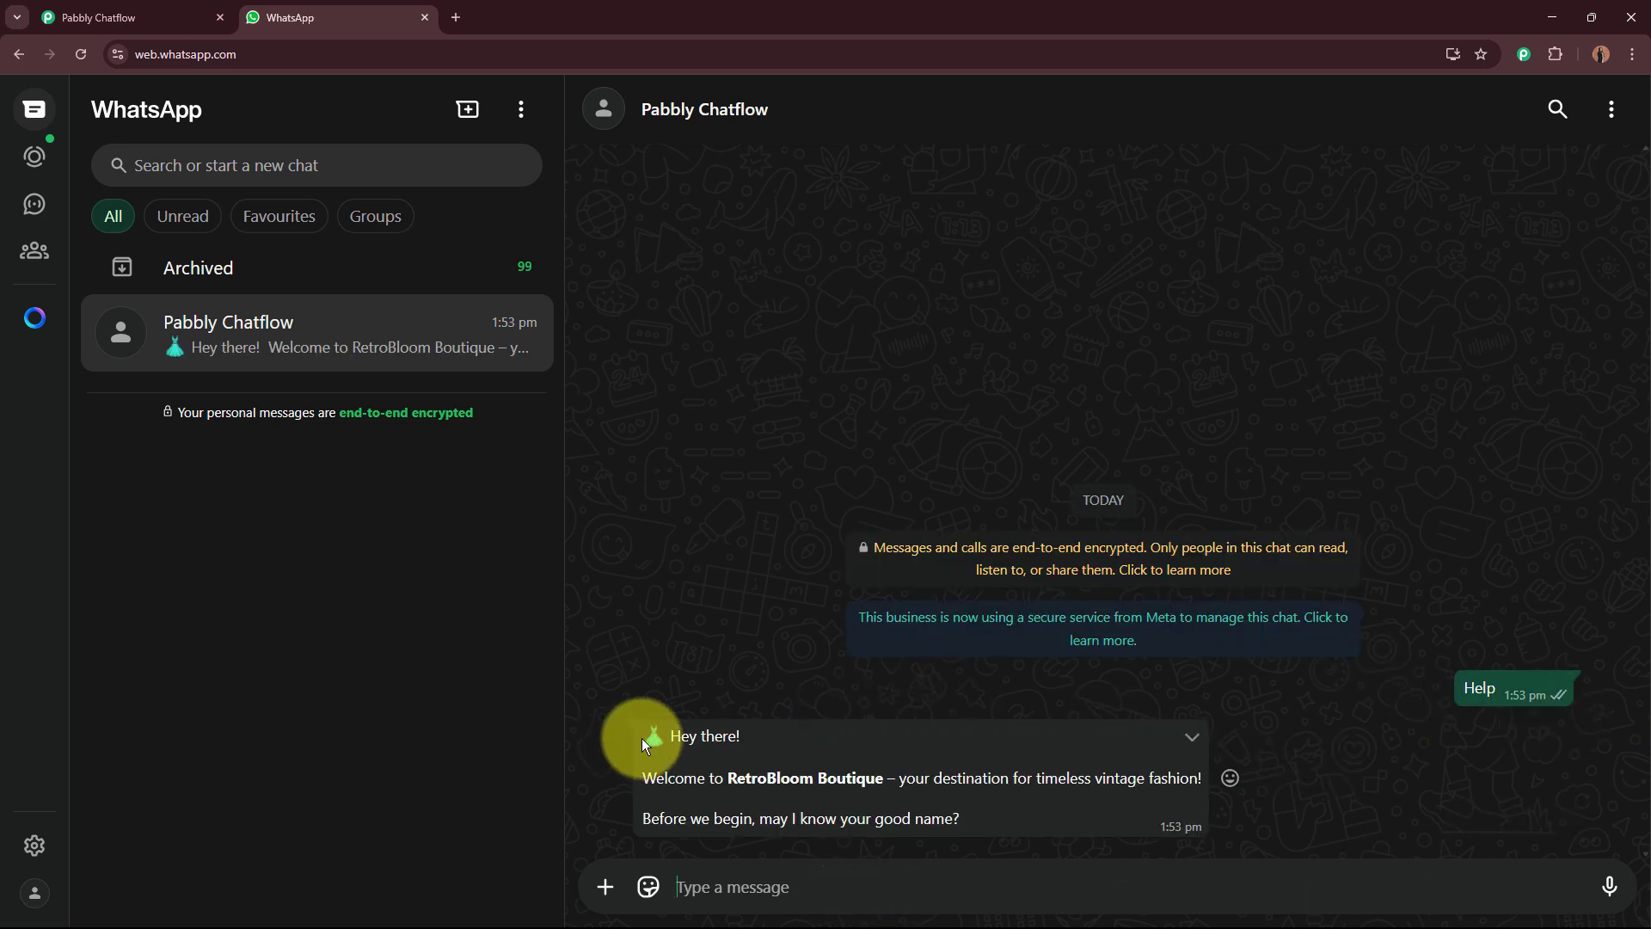
# Step: Reply to the bot's greeting with the name Test User
pyautogui.moveTo(640, 731); pyautogui.dragTo(1058, 841)
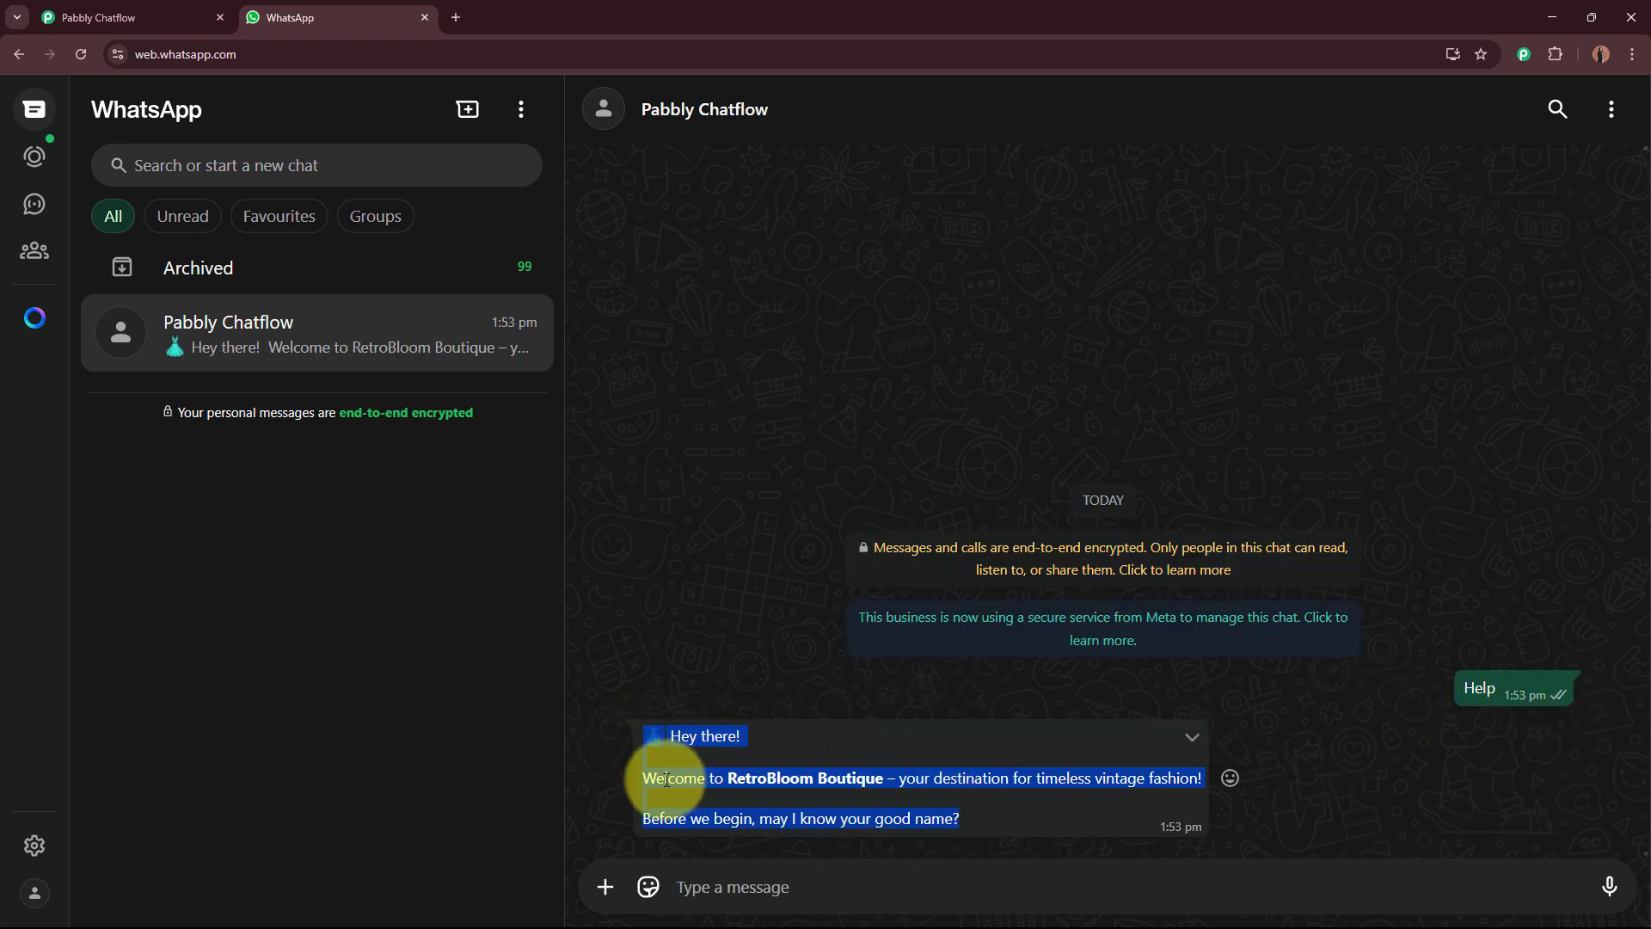
pyautogui.moveTo(643, 777); pyautogui.dragTo(1140, 772)
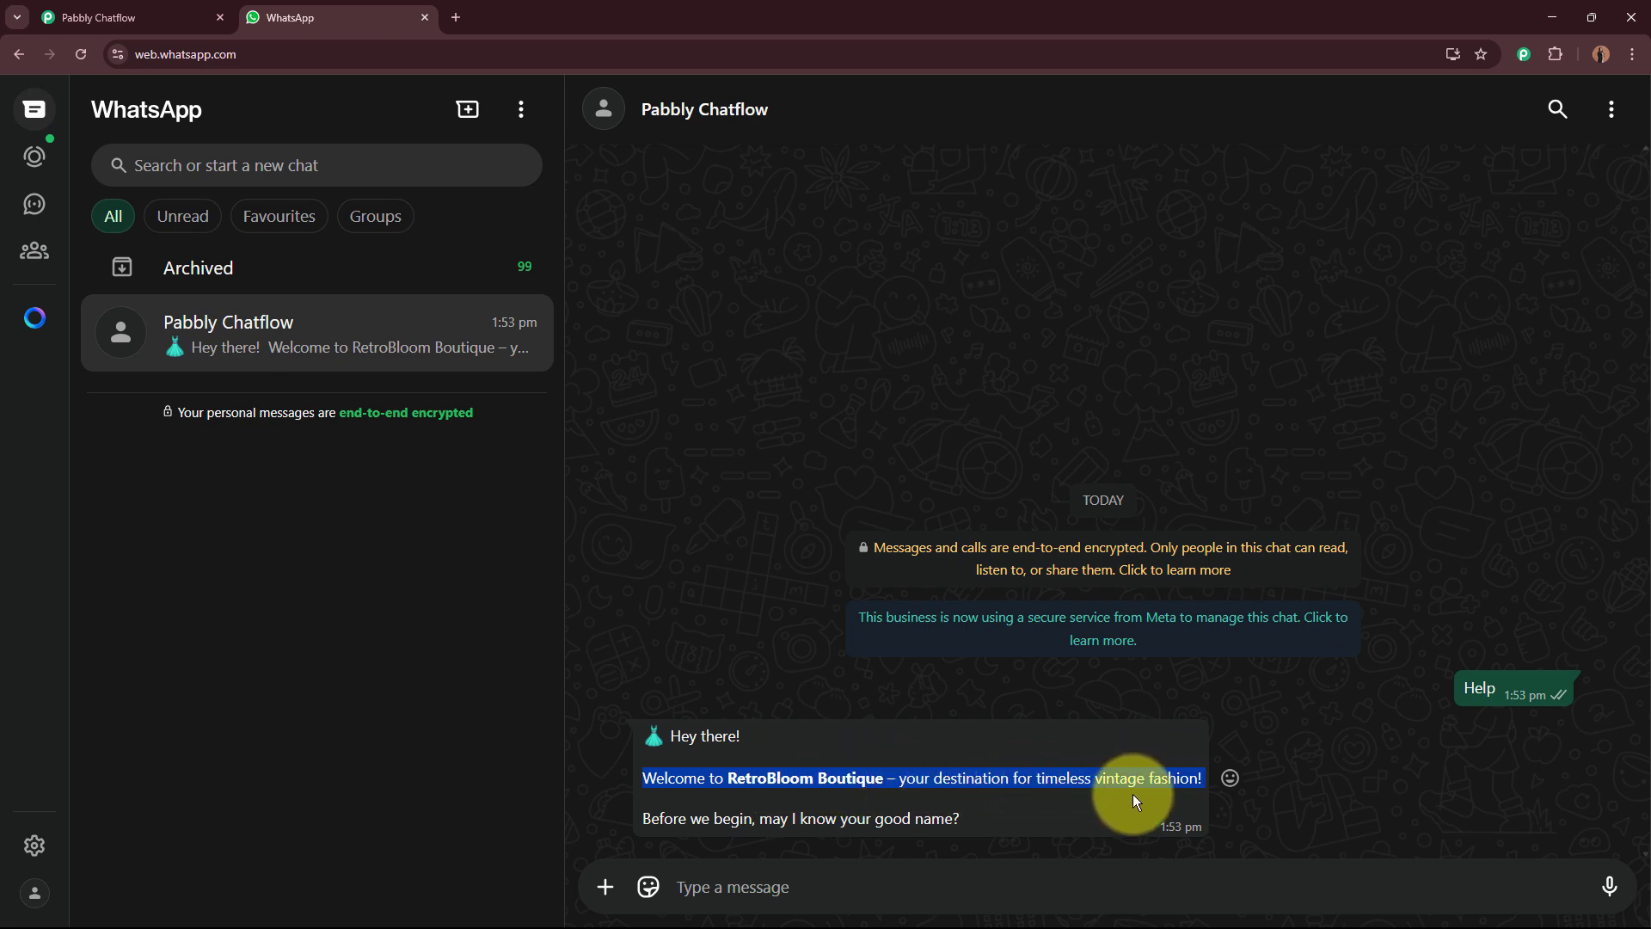
pyautogui.click(859, 890)
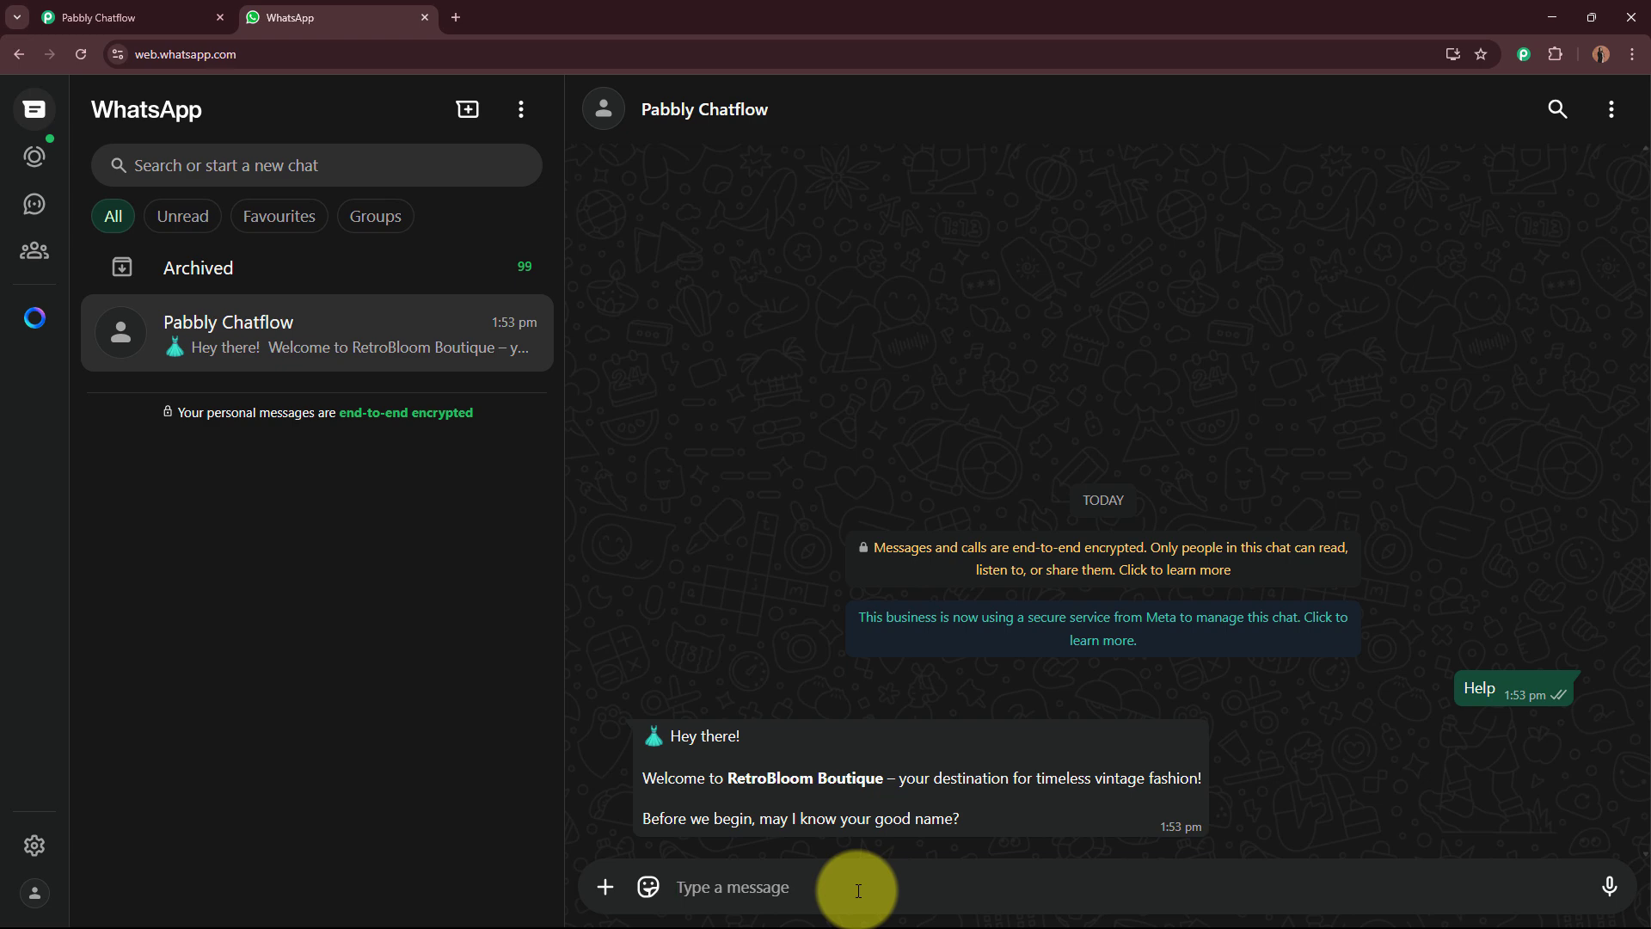
pyautogui.write('Test User')
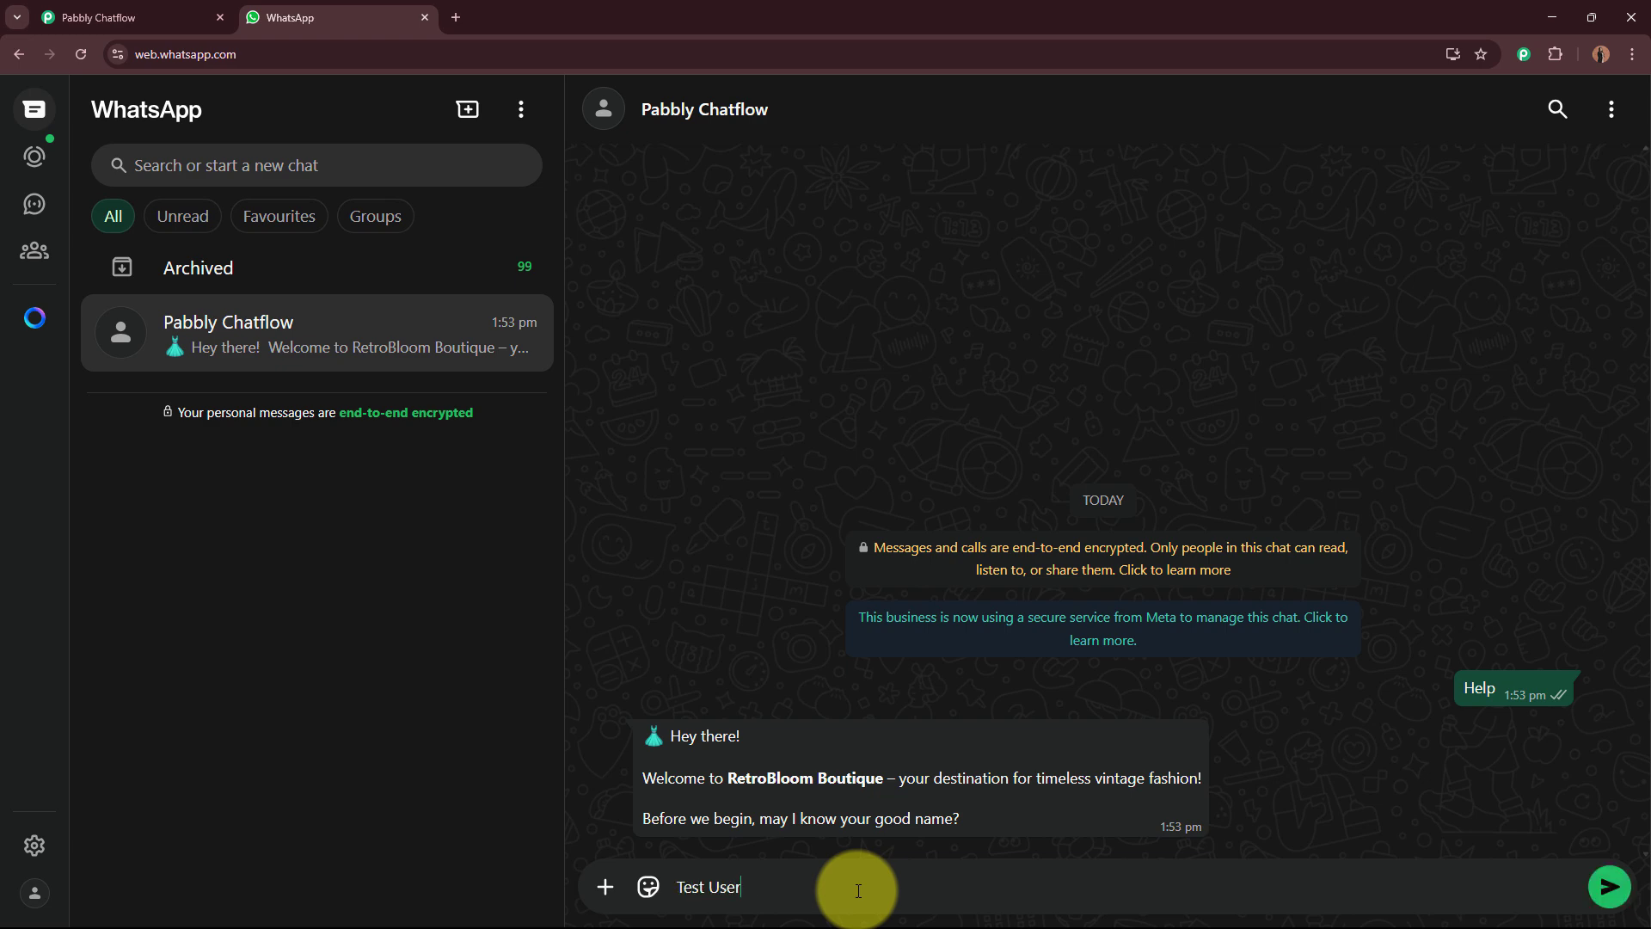
pyautogui.press('Return')
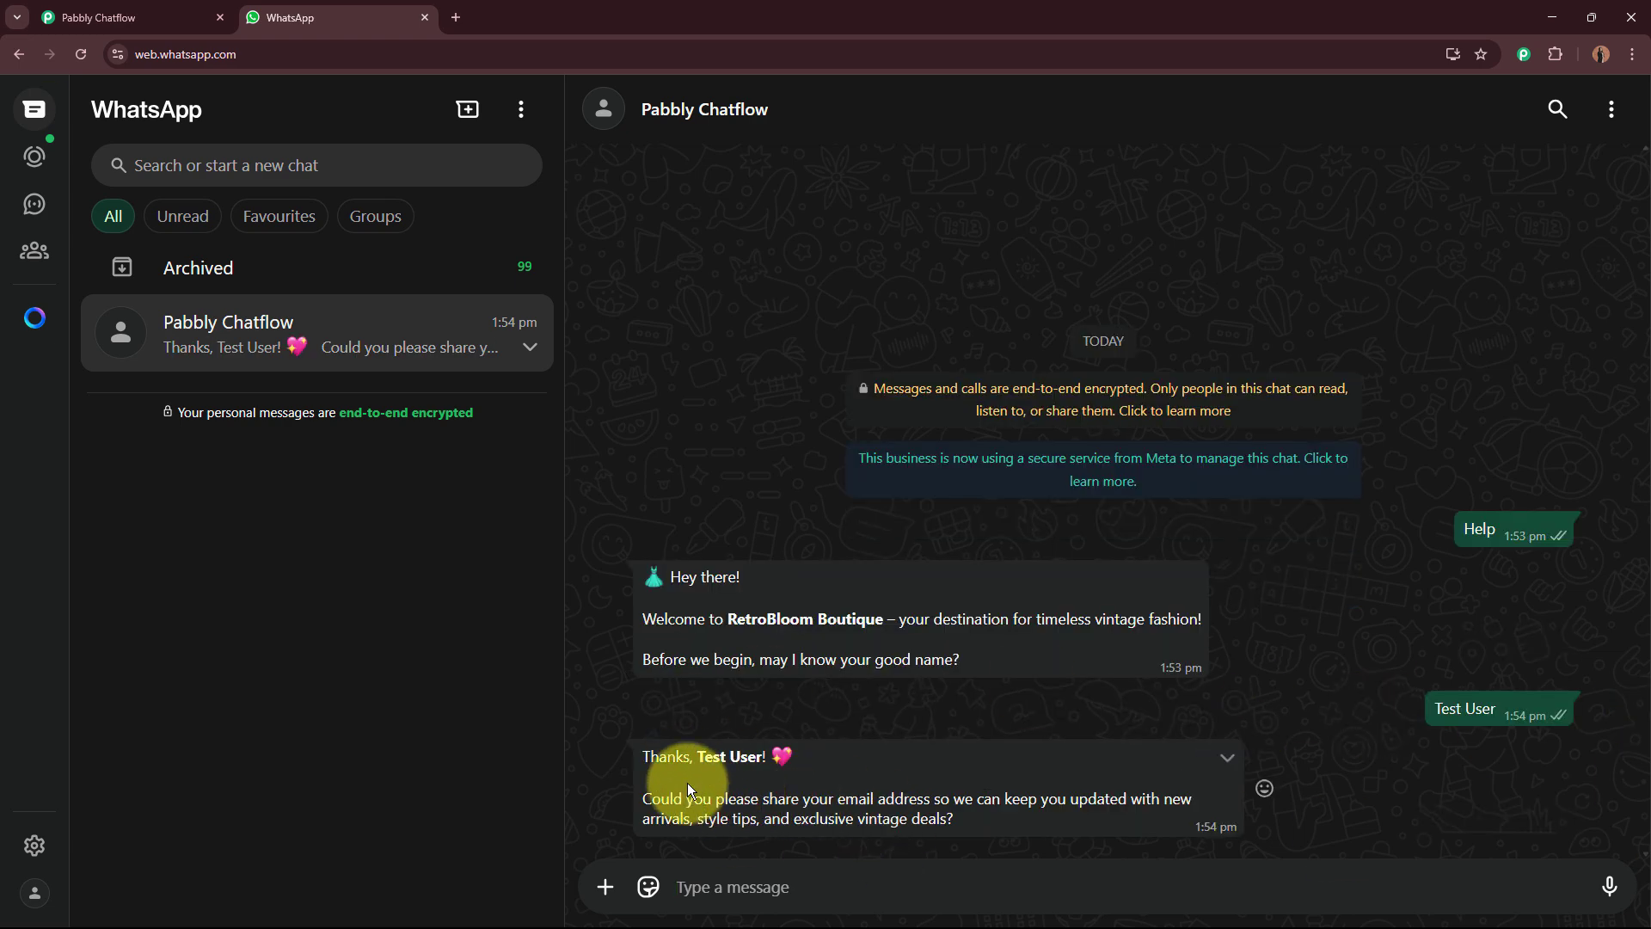
# Step: Reply to the bot's e-mail question with a test e-mail address
pyautogui.moveTo(636, 756); pyautogui.dragTo(959, 802)
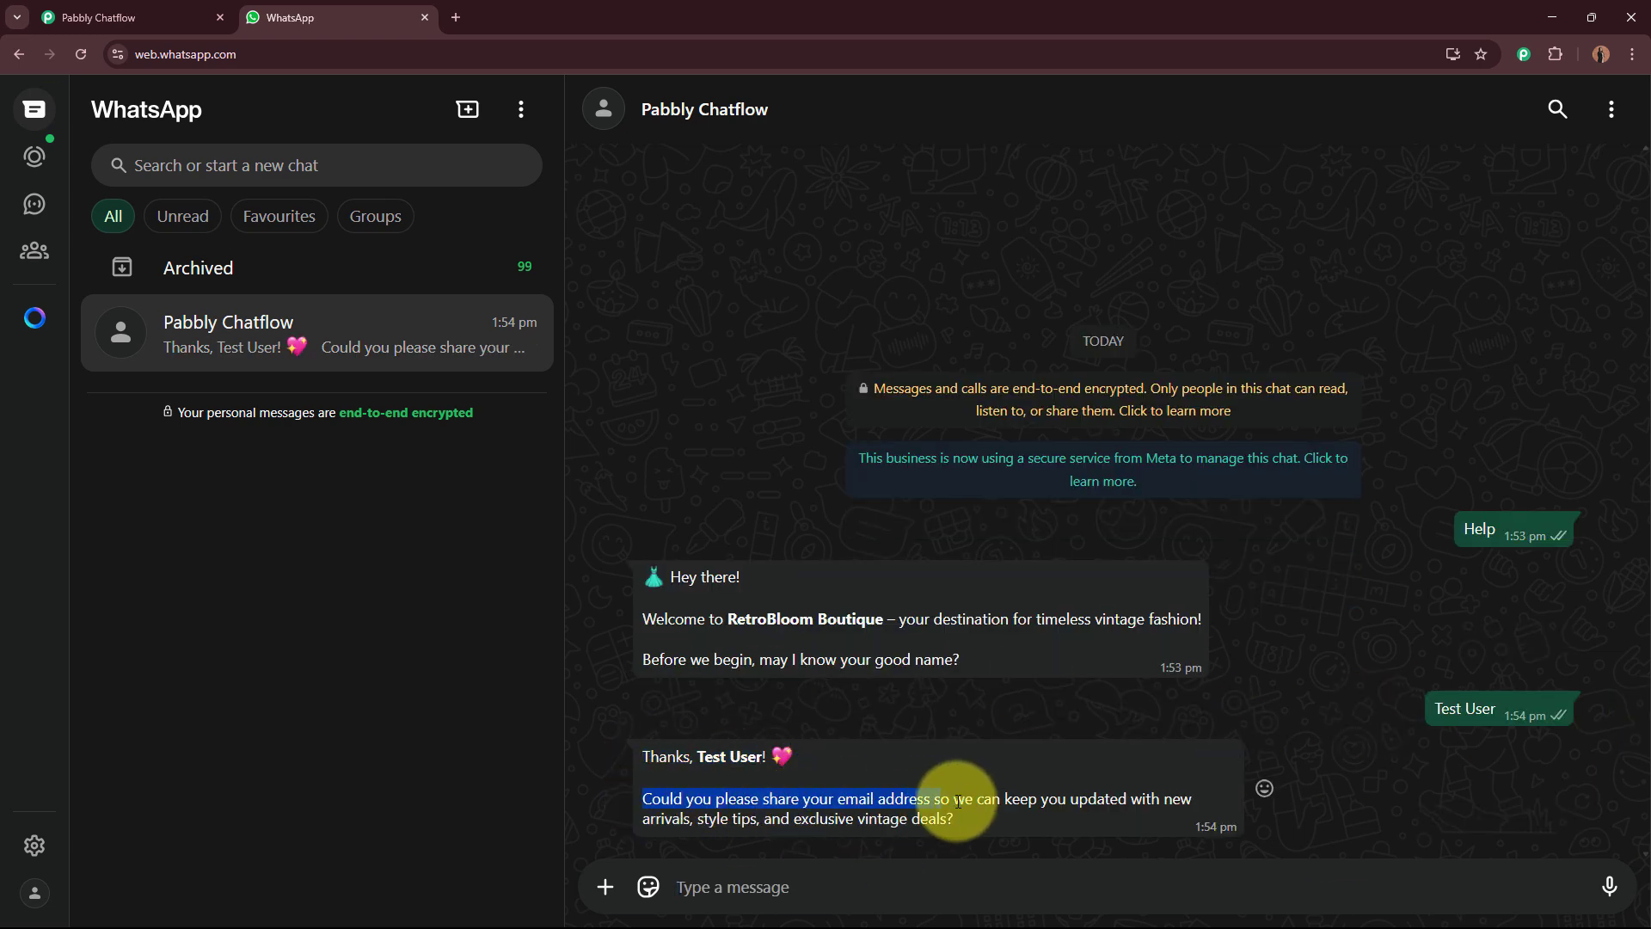
pyautogui.click(753, 880)
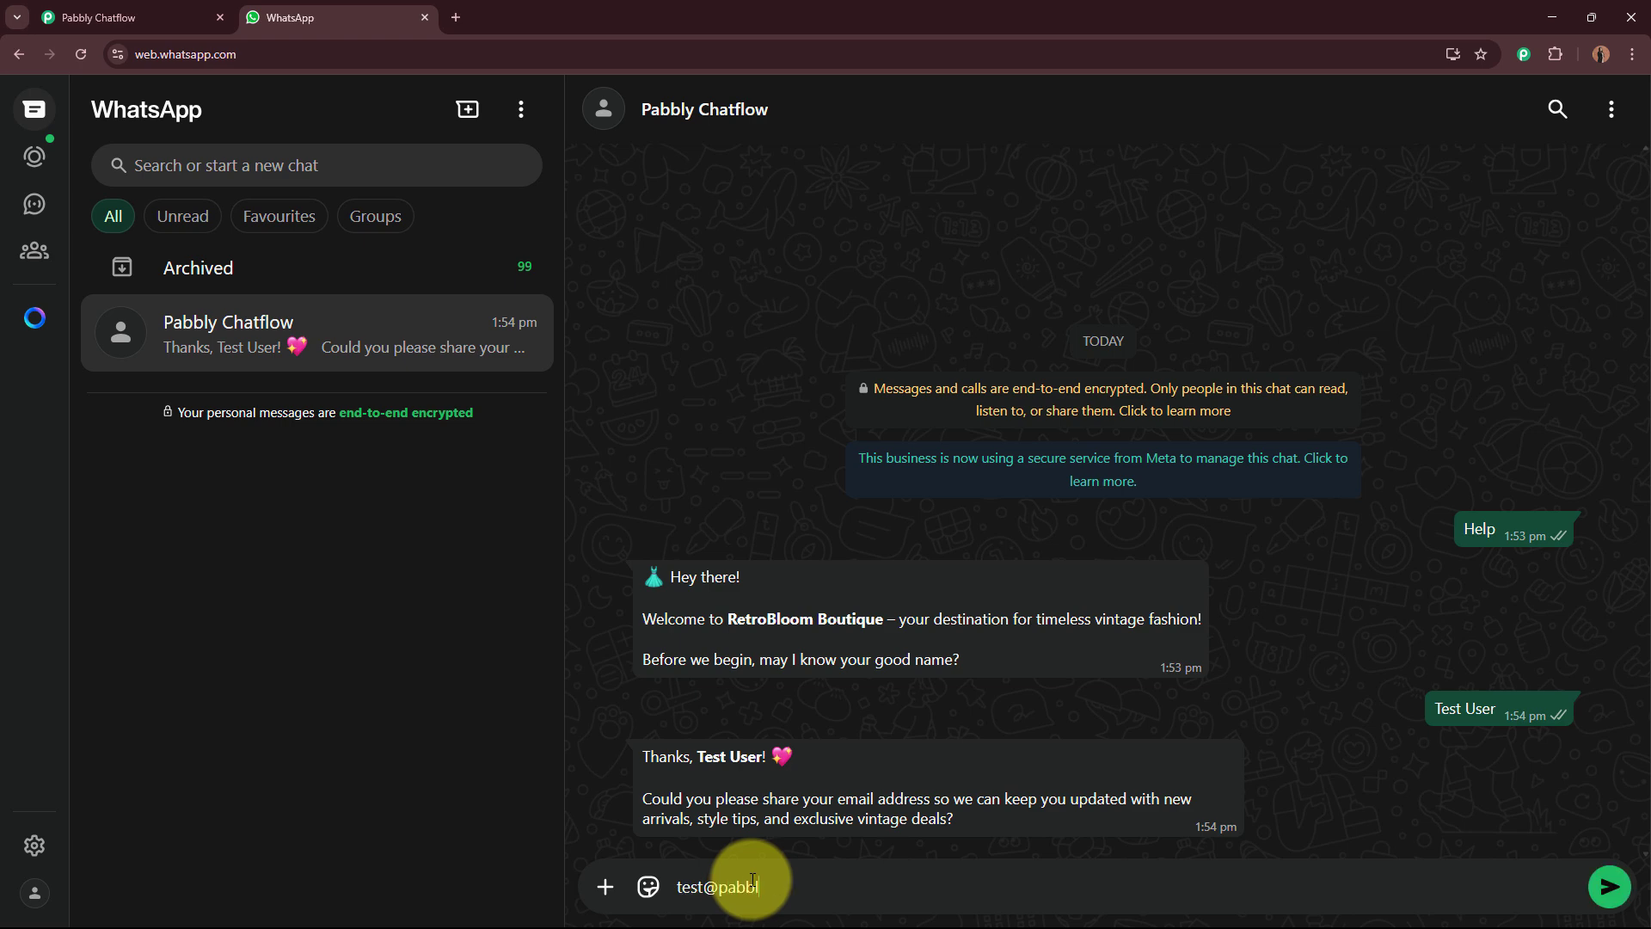
pyautogui.press('Return')
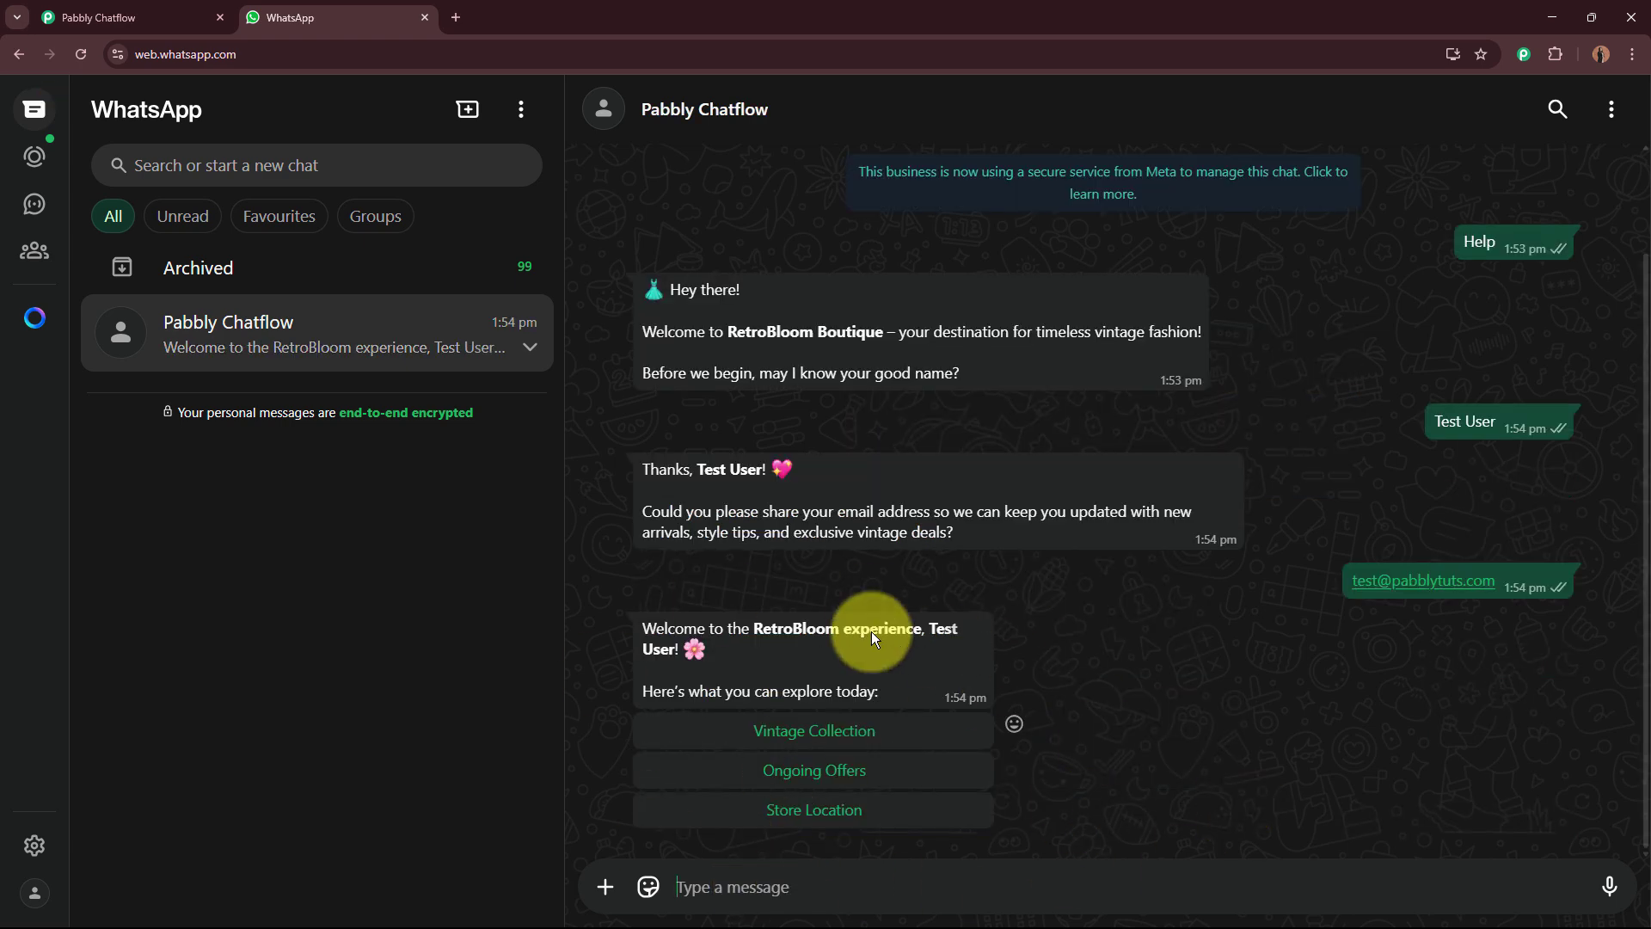
# Step: View the store photo, then choose the Vintage Collection option from the welcome menu
pyautogui.click(826, 682)
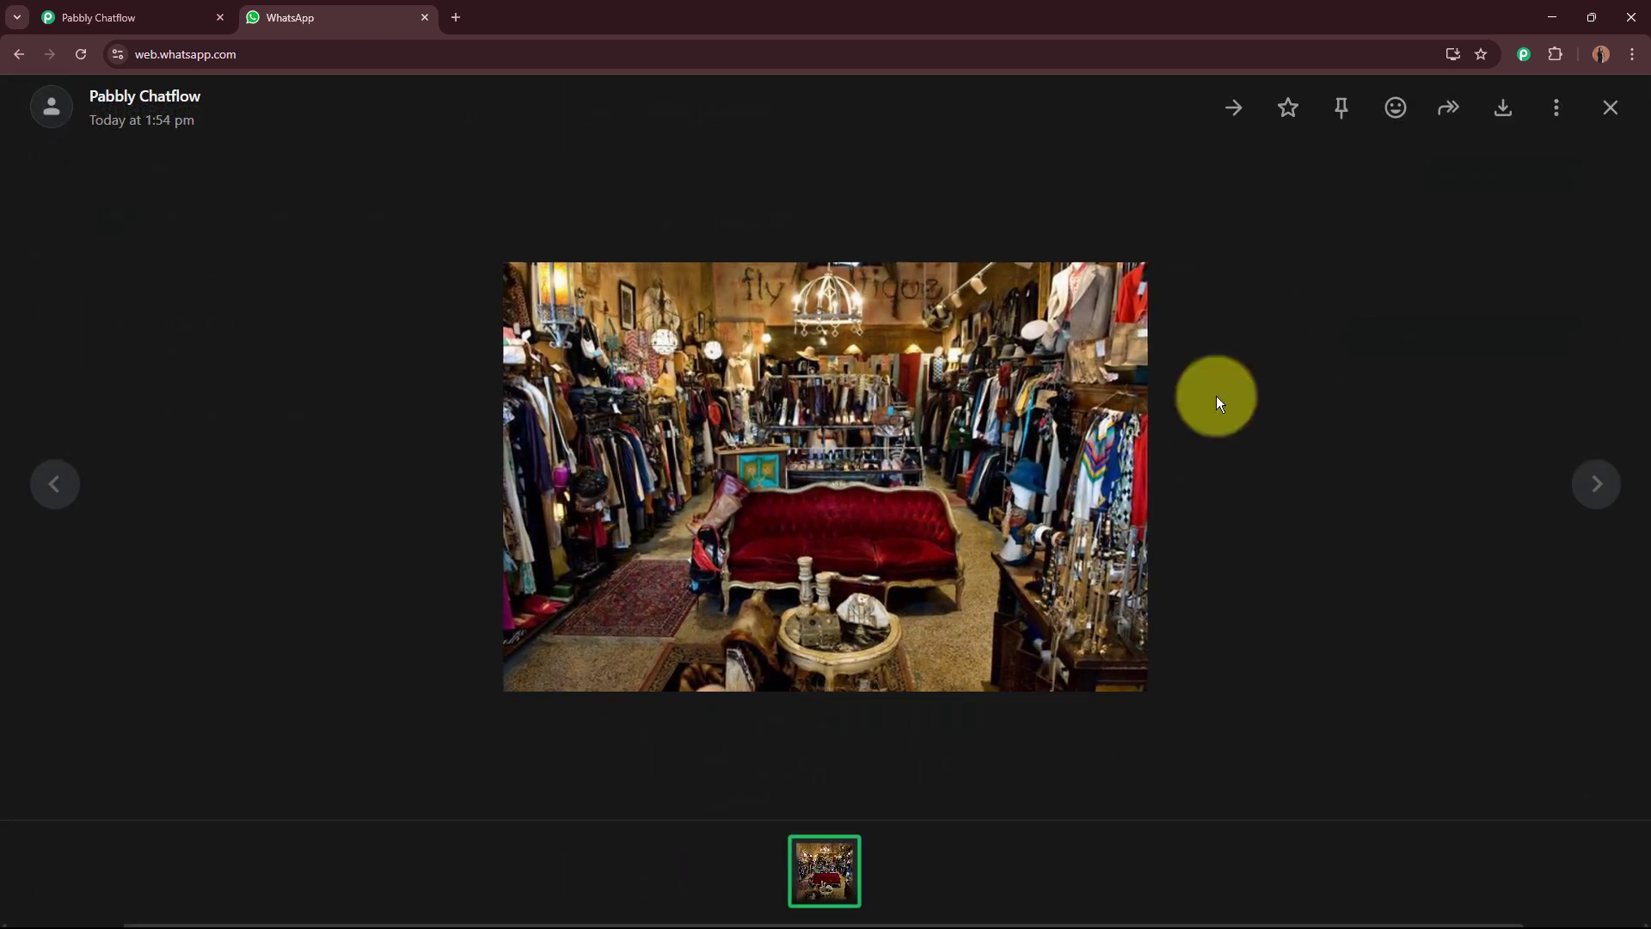
pyautogui.click(1611, 107)
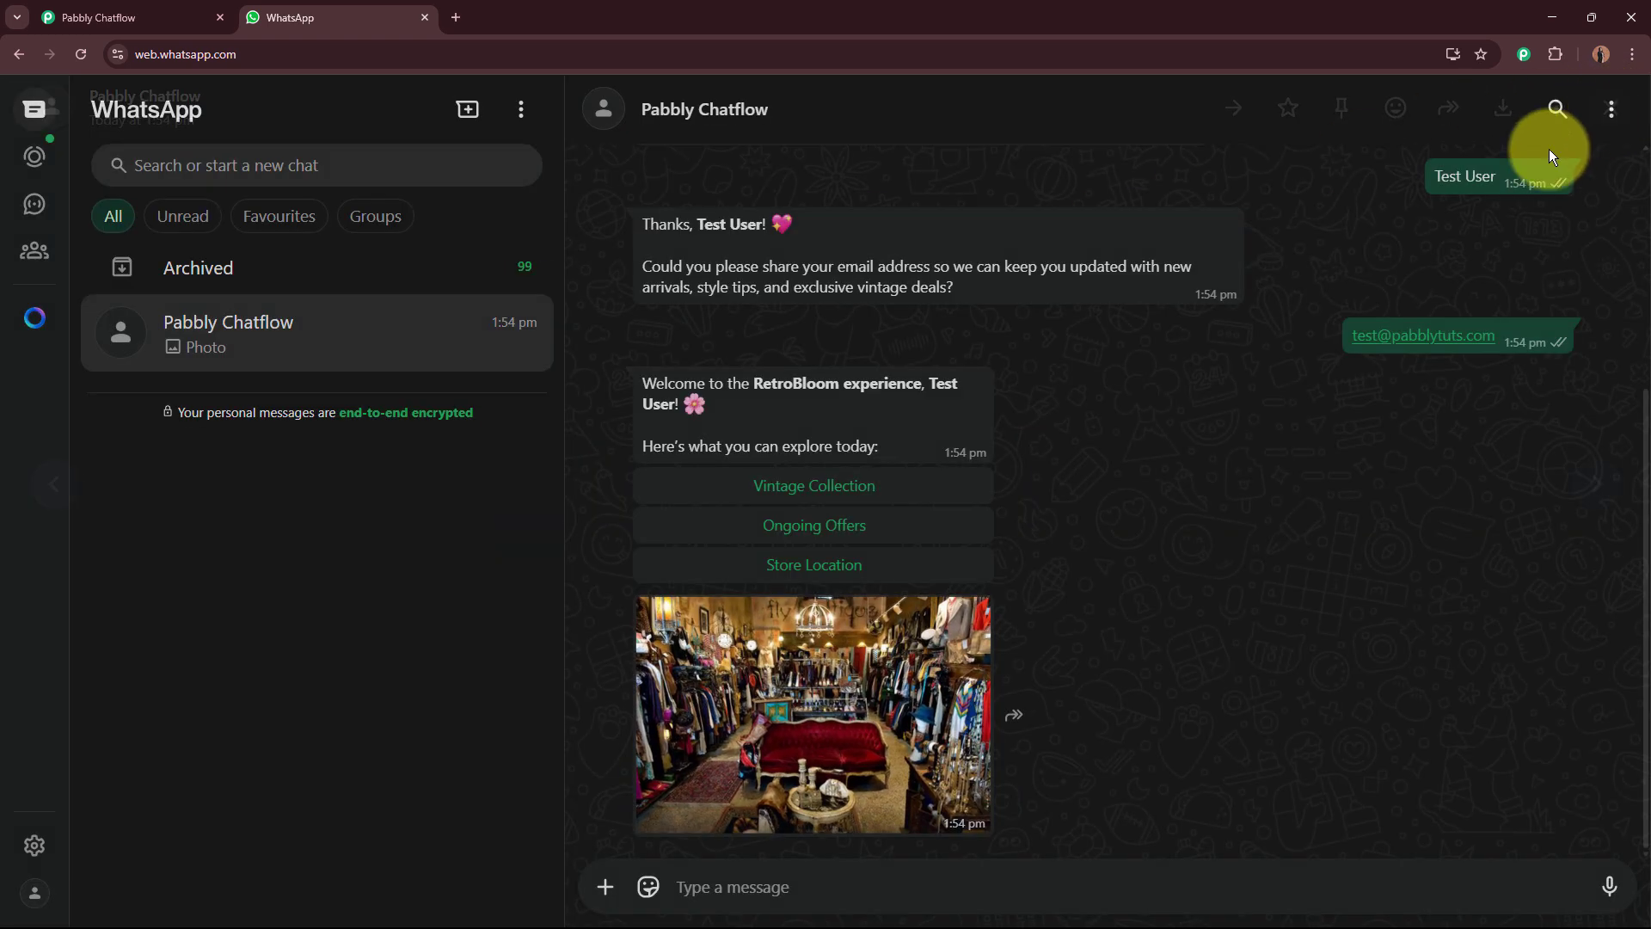
pyautogui.moveTo(635, 385); pyautogui.dragTo(870, 431)
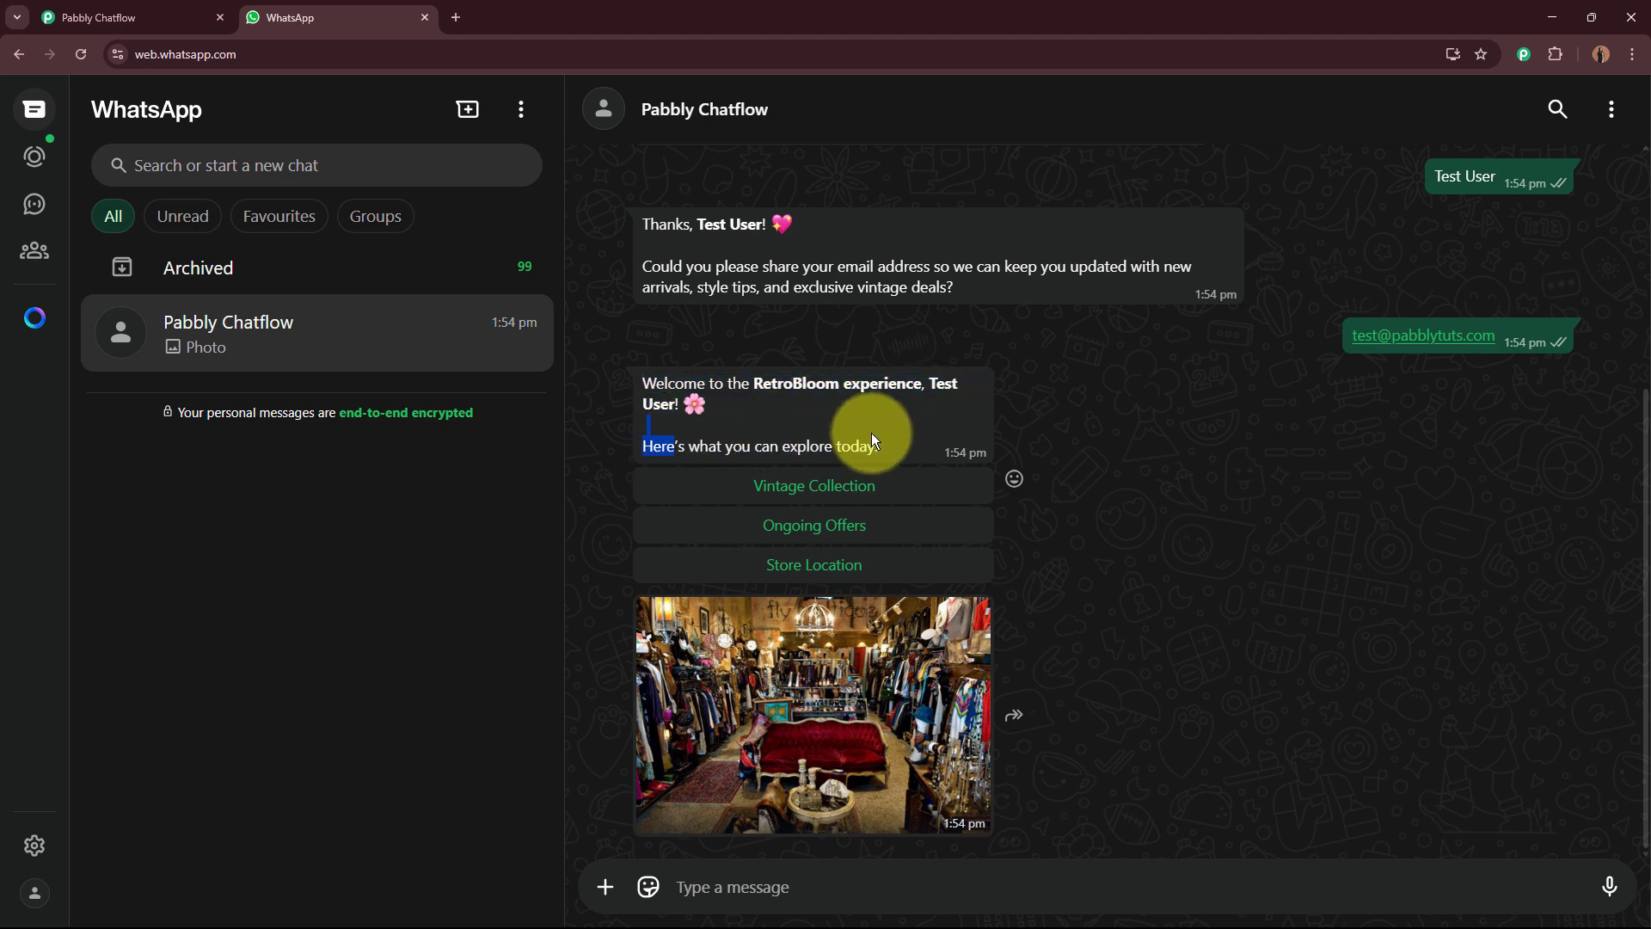
pyautogui.click(879, 432)
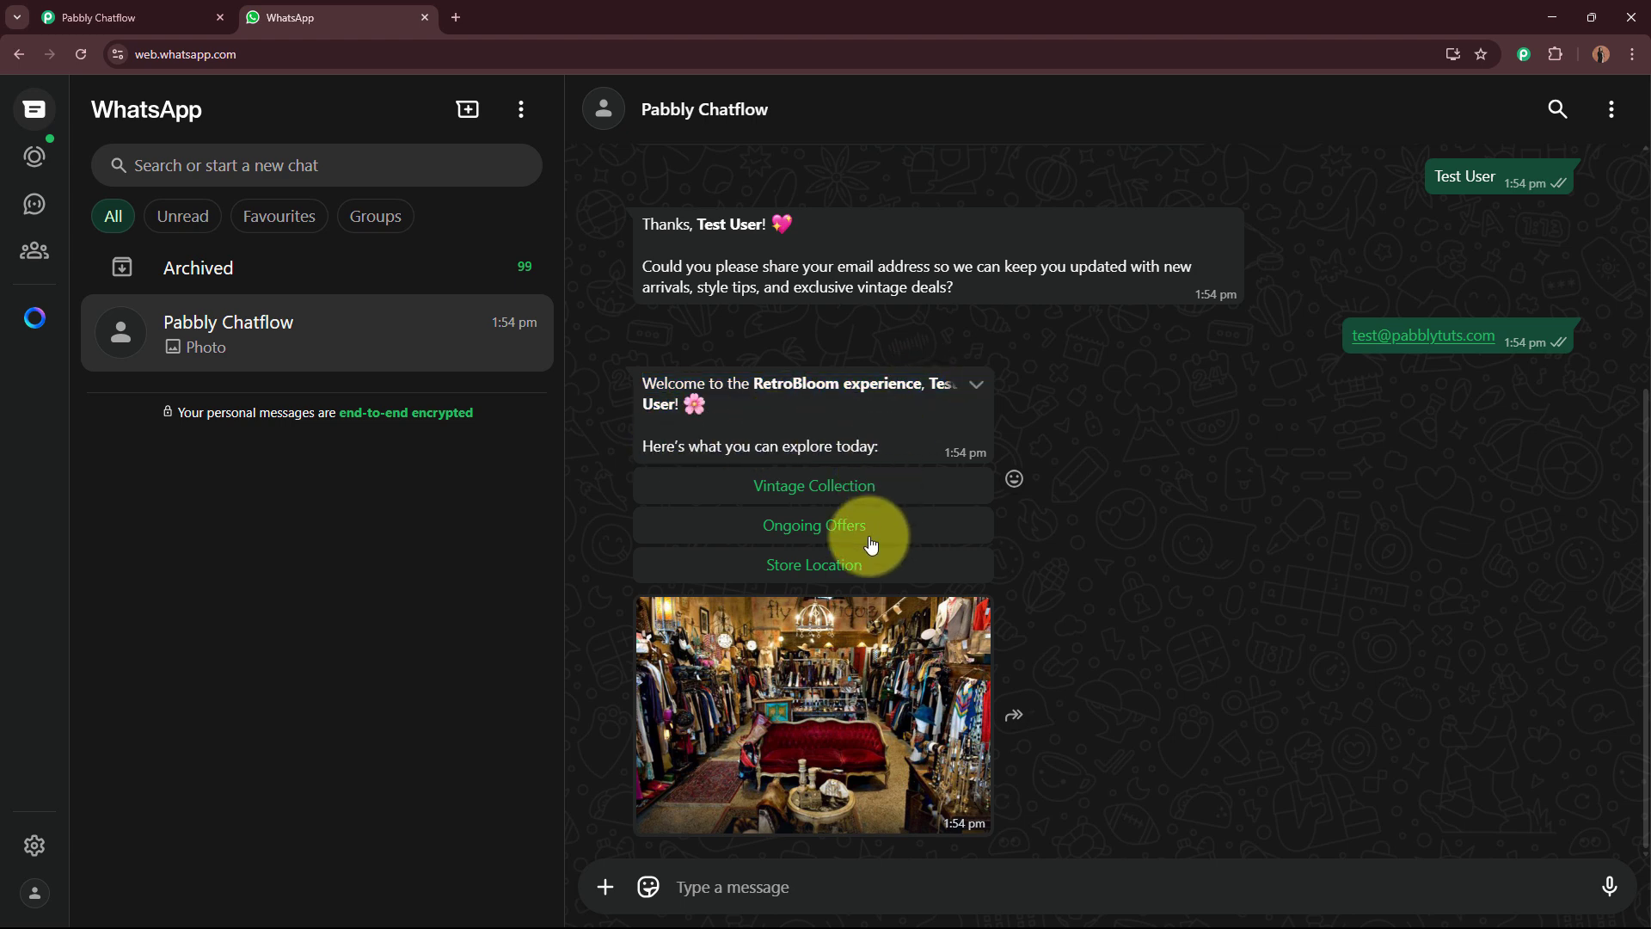
pyautogui.click(894, 487)
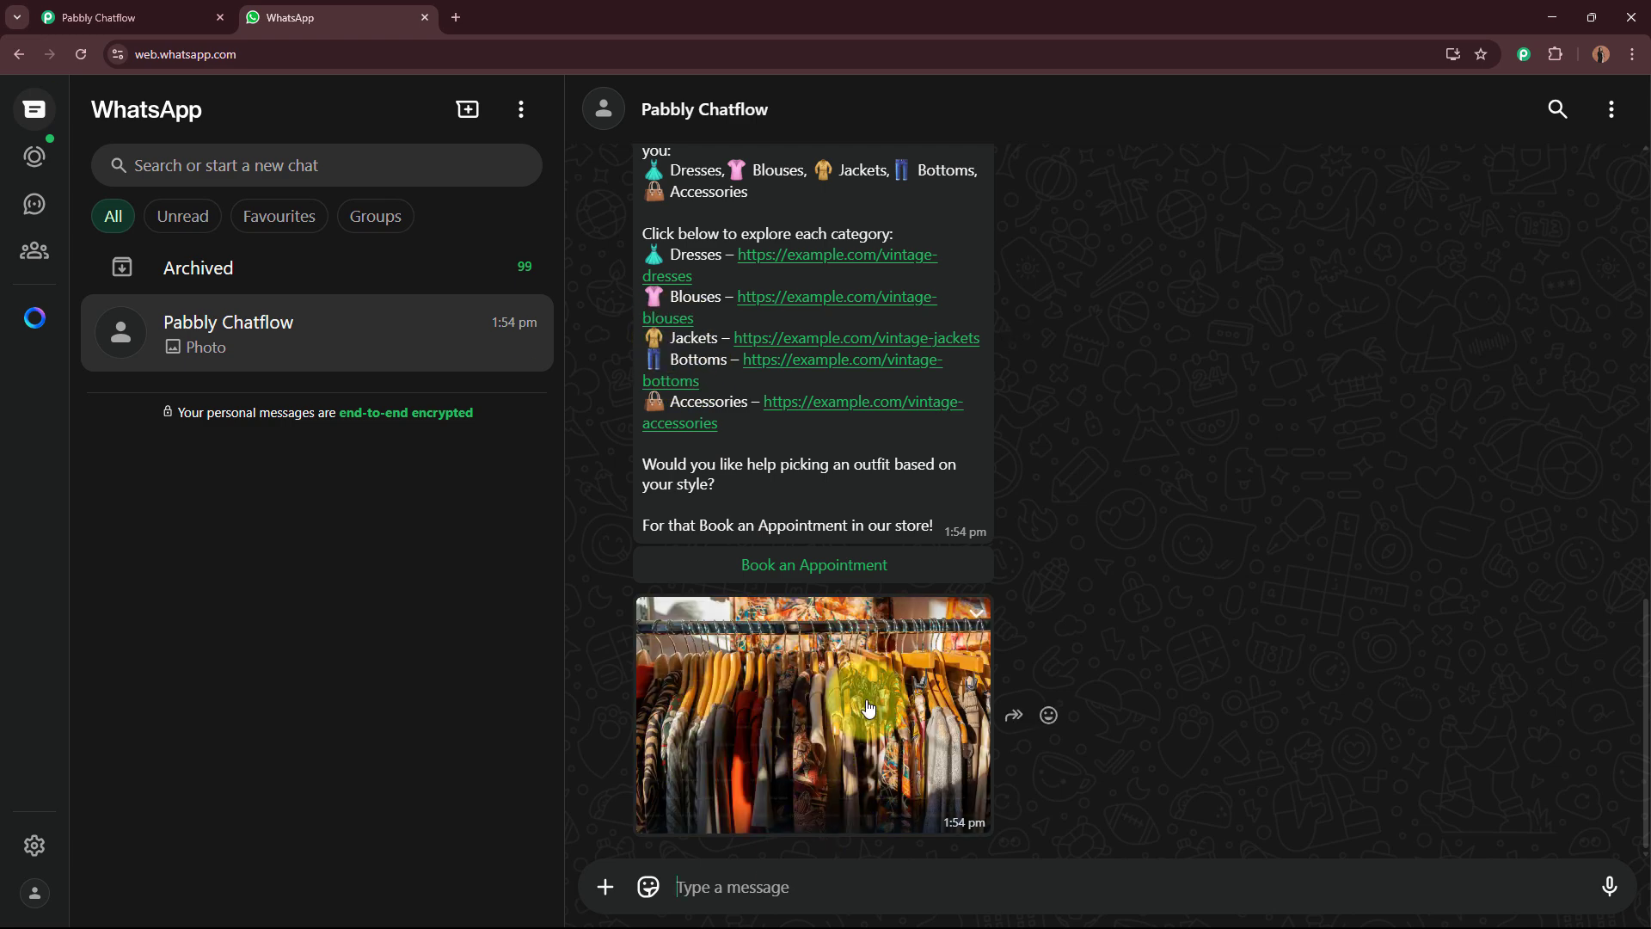
# Step: Choose Book an Appointment from the Vintage Collection reply
pyautogui.scroll(3, 869, 708)
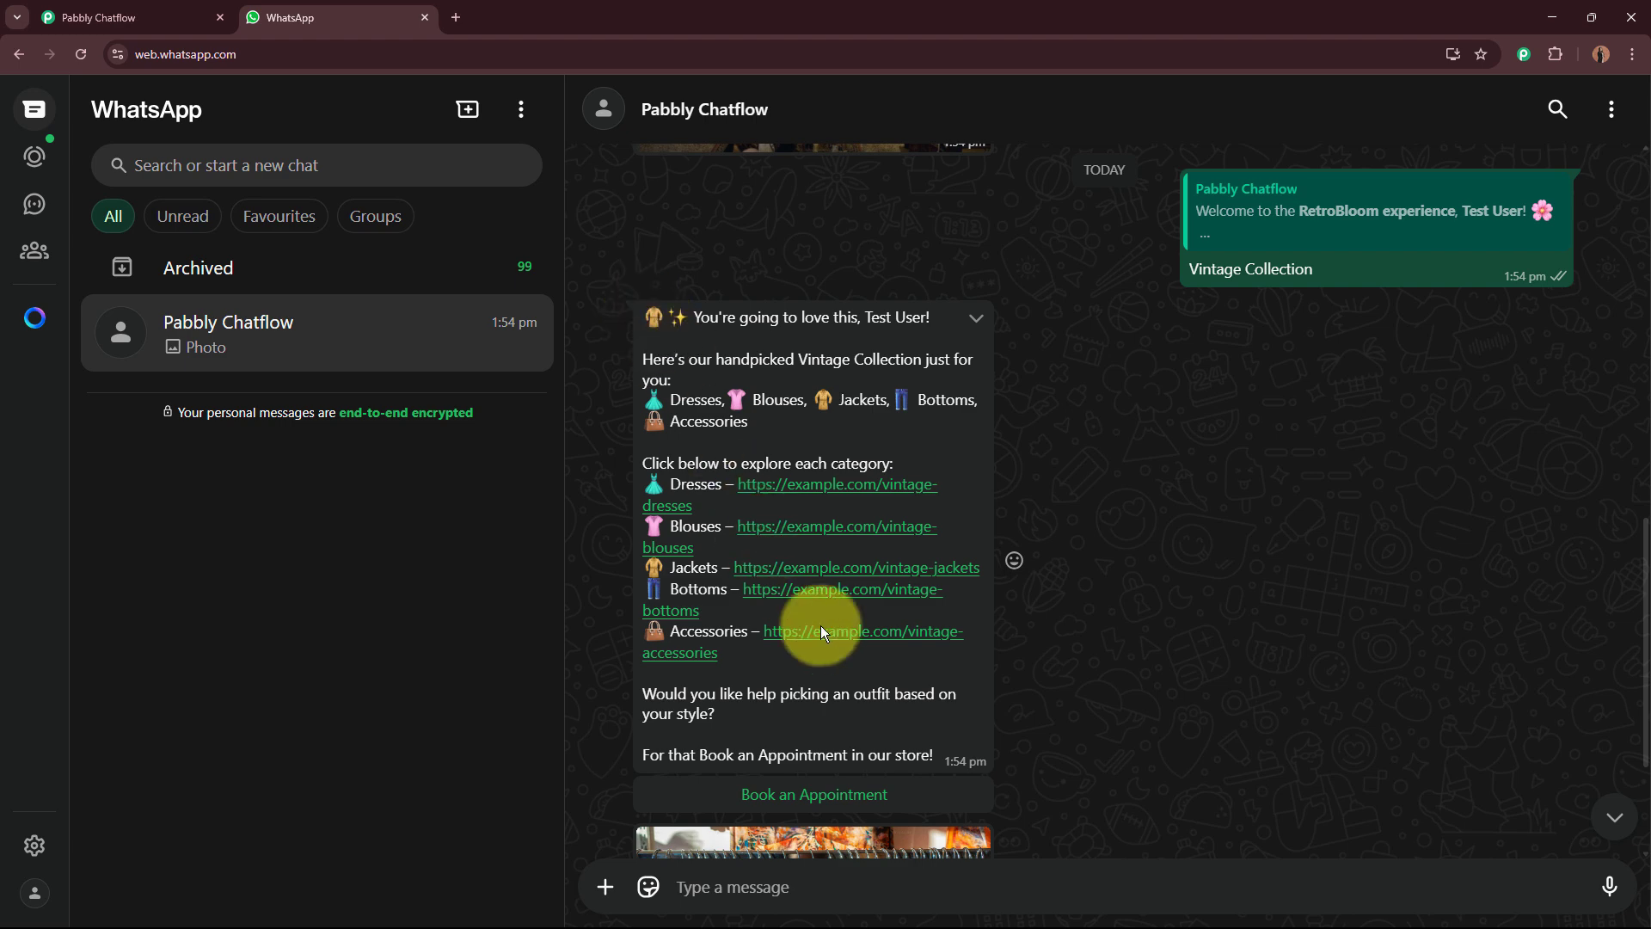
pyautogui.moveTo(668, 483); pyautogui.dragTo(693, 483)
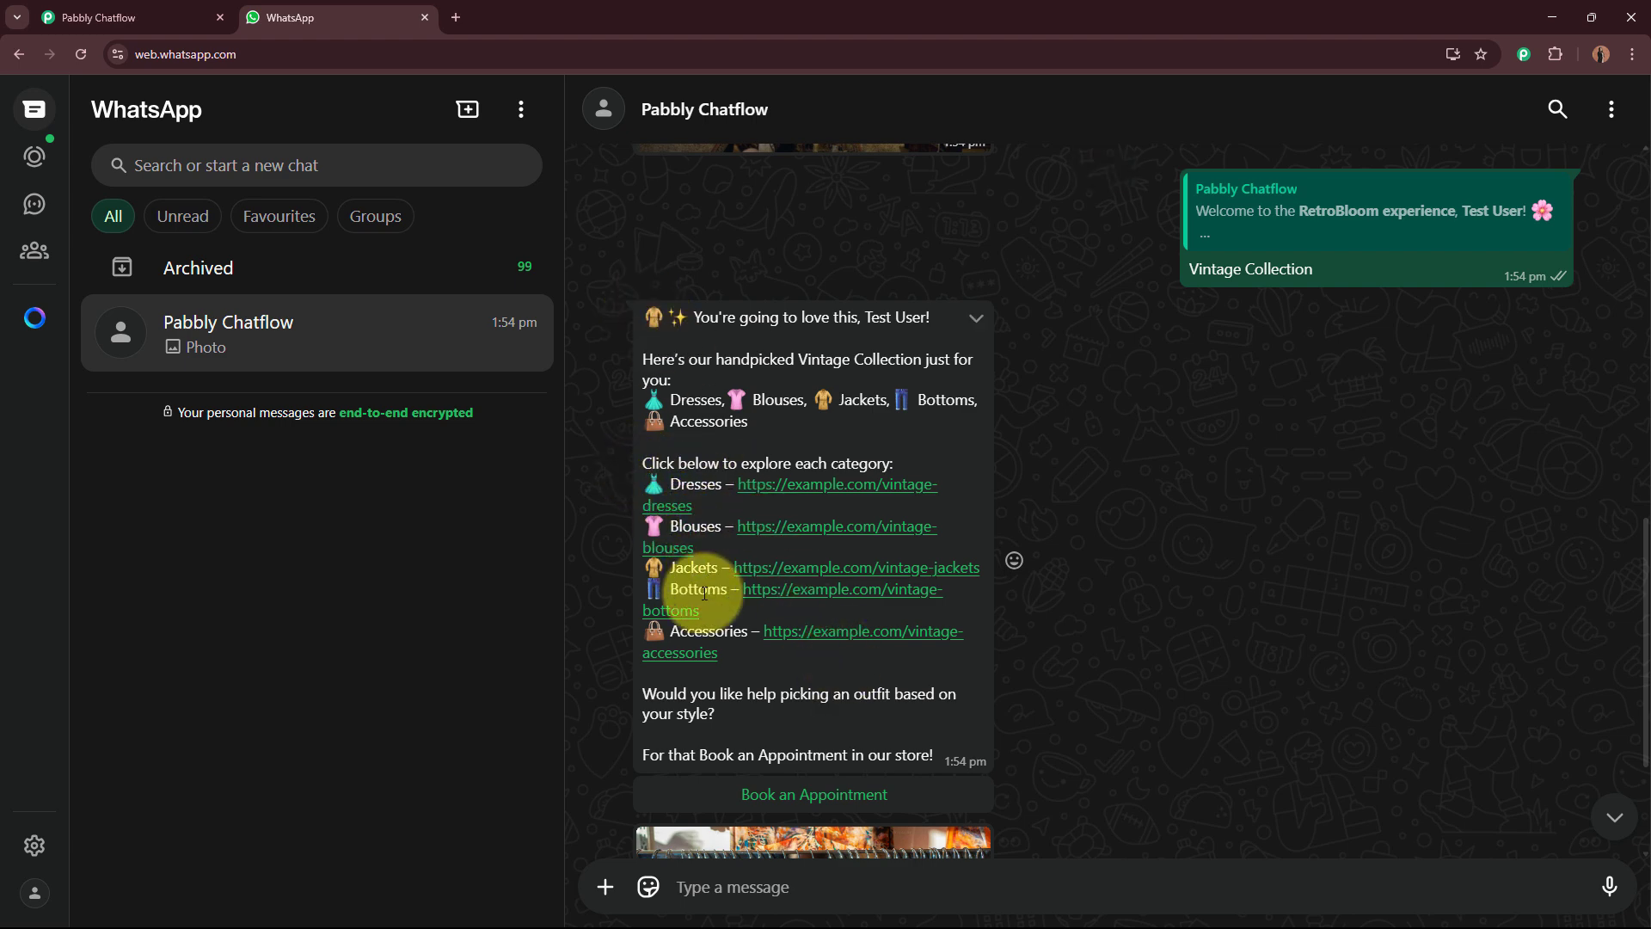
pyautogui.moveTo(699, 590); pyautogui.dragTo(722, 589)
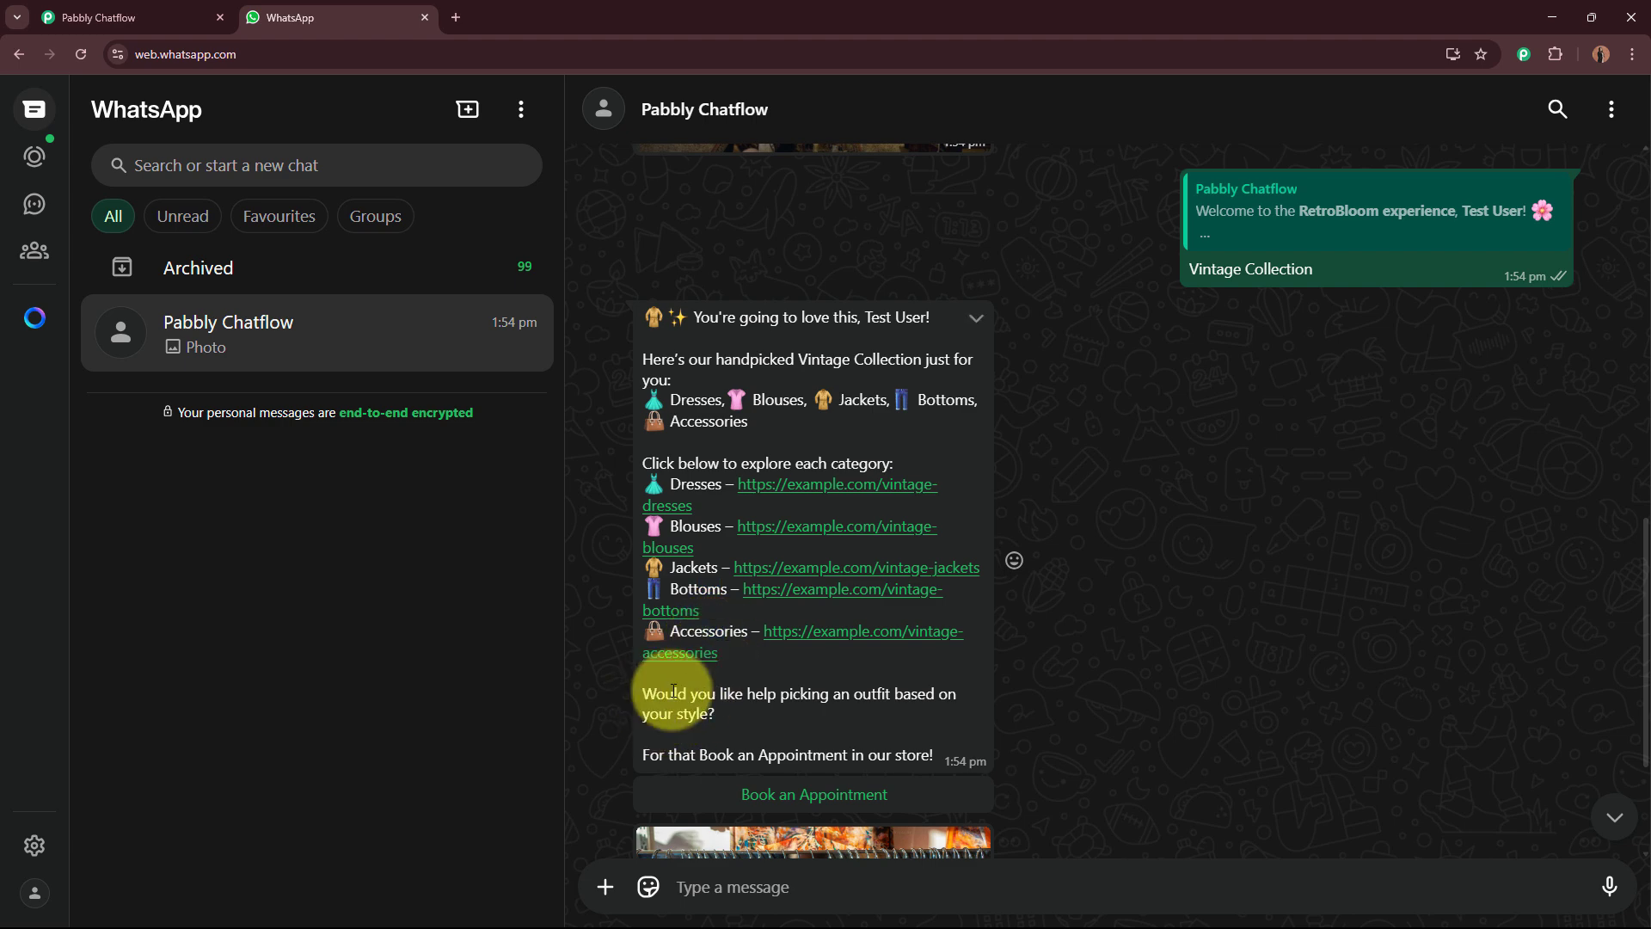
pyautogui.moveTo(657, 693); pyautogui.dragTo(937, 705)
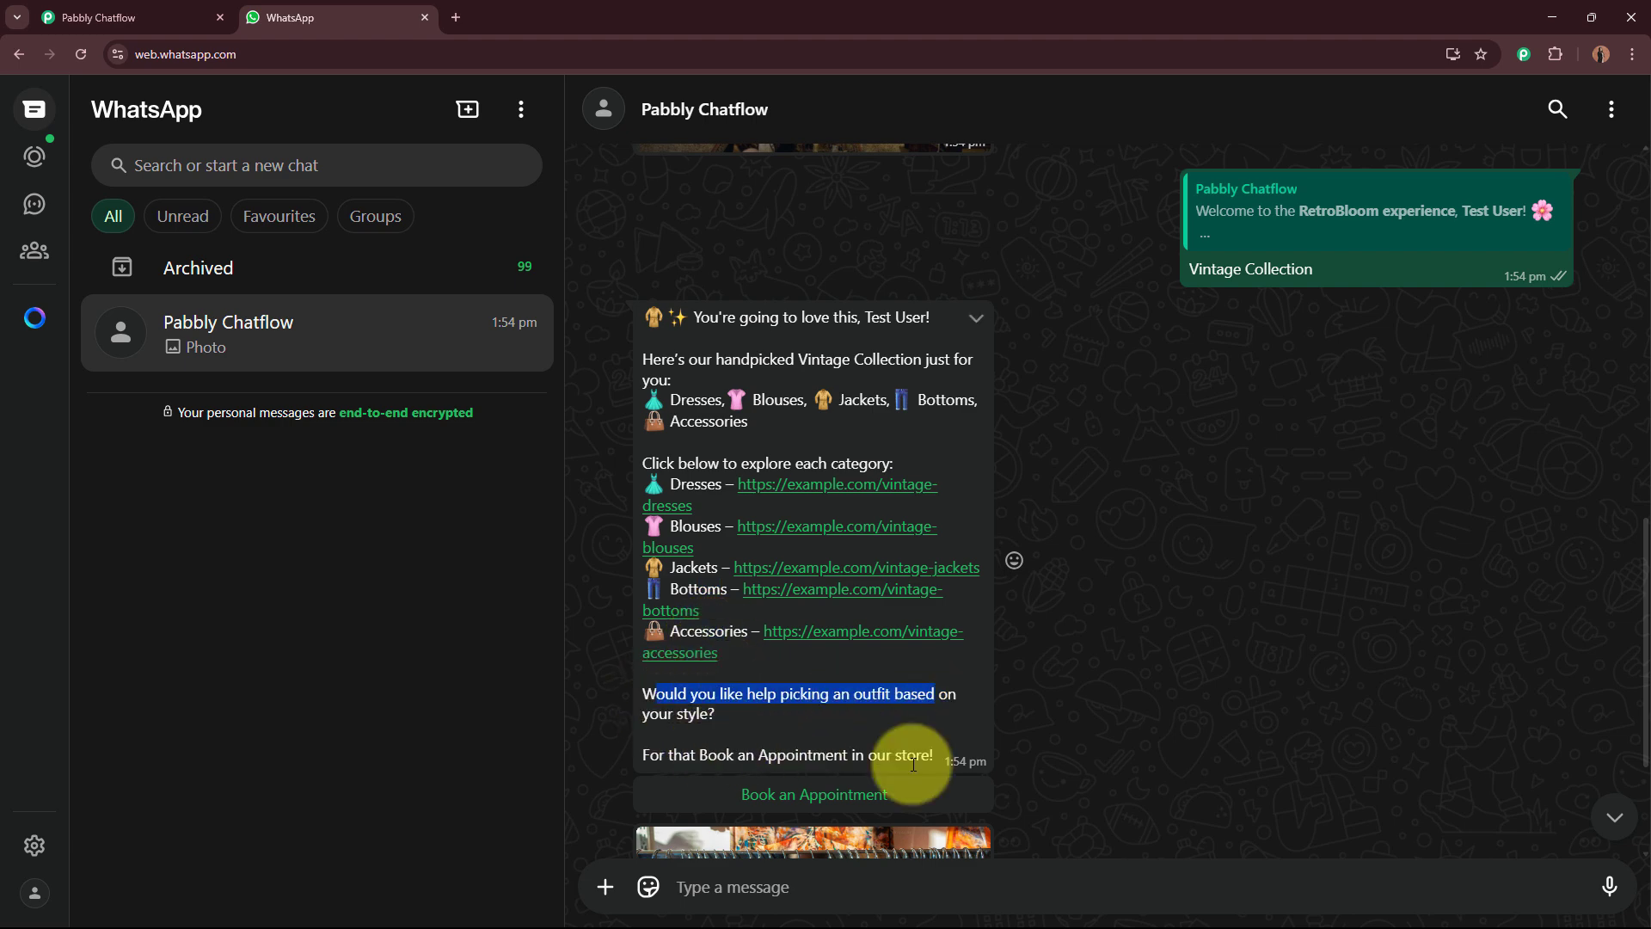
pyautogui.click(882, 791)
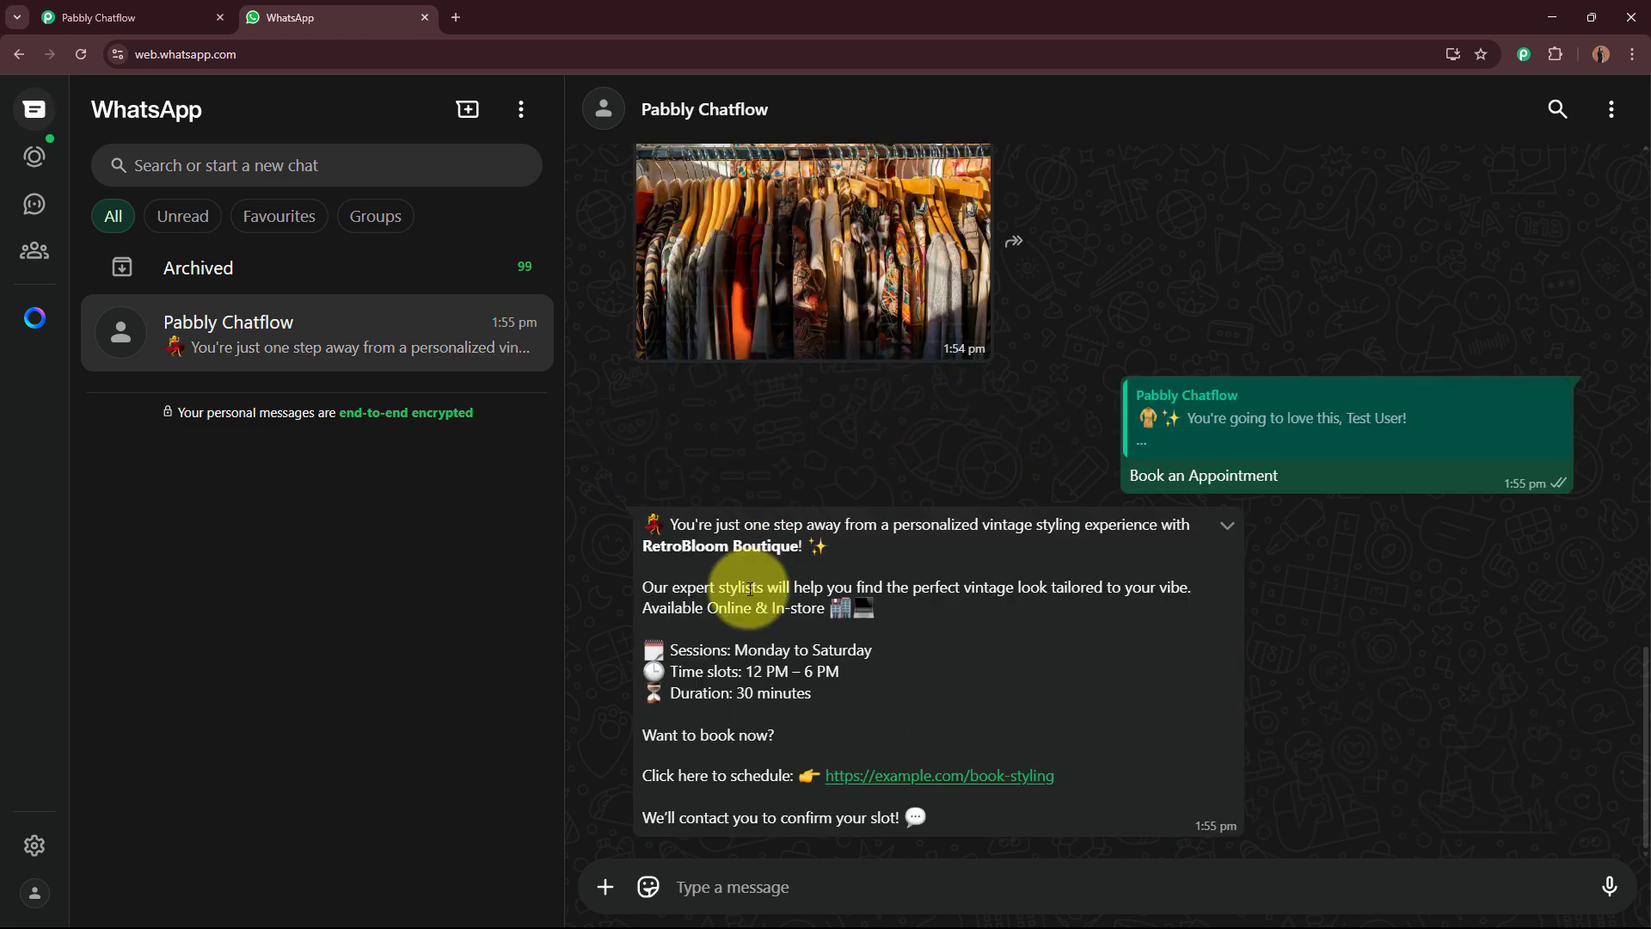
# Step: Choose the Ongoing Offers option from the welcome menu
pyautogui.moveTo(670, 527); pyautogui.dragTo(817, 705)
pyautogui.click(835, 641)
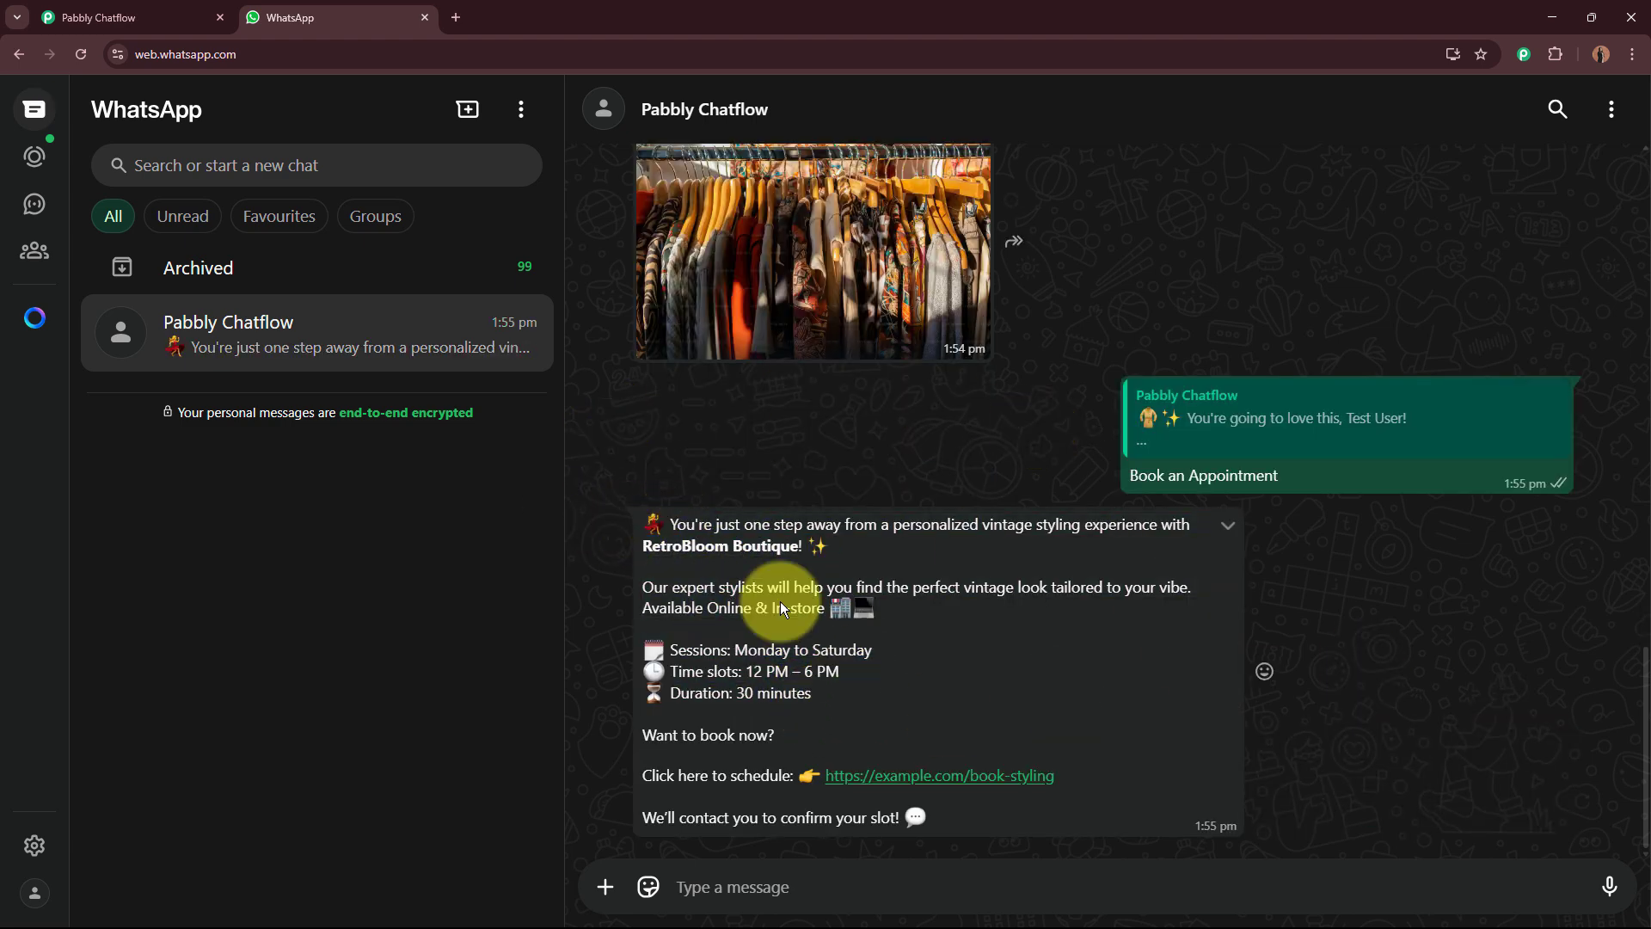
pyautogui.click(827, 781)
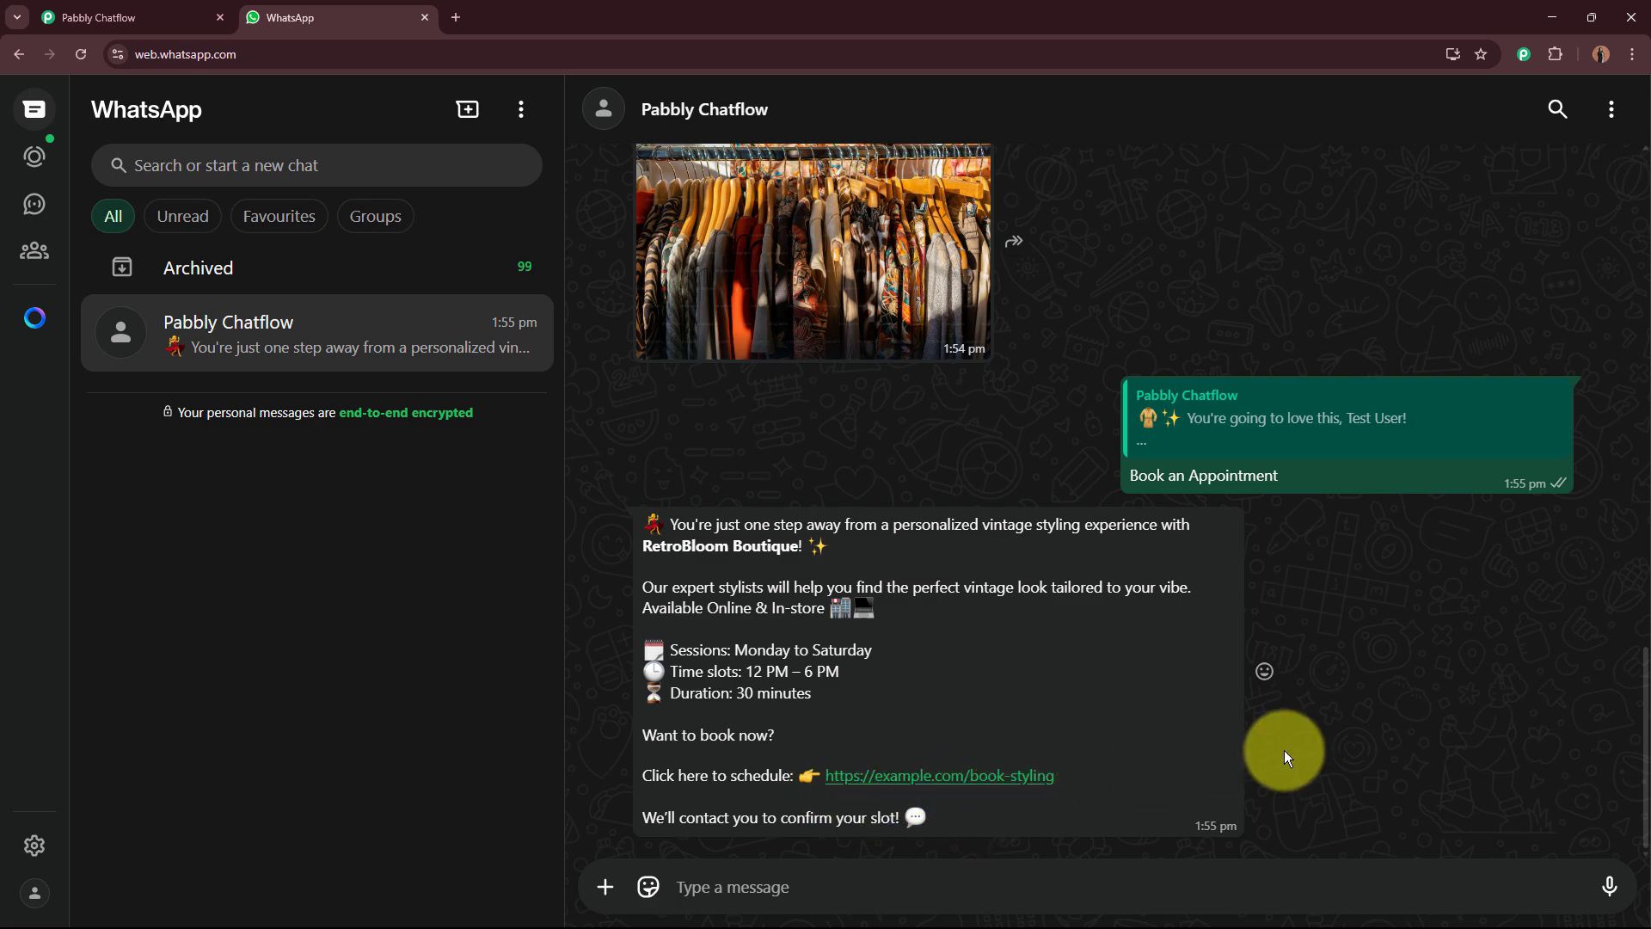
pyautogui.scroll(15, 1151, 679)
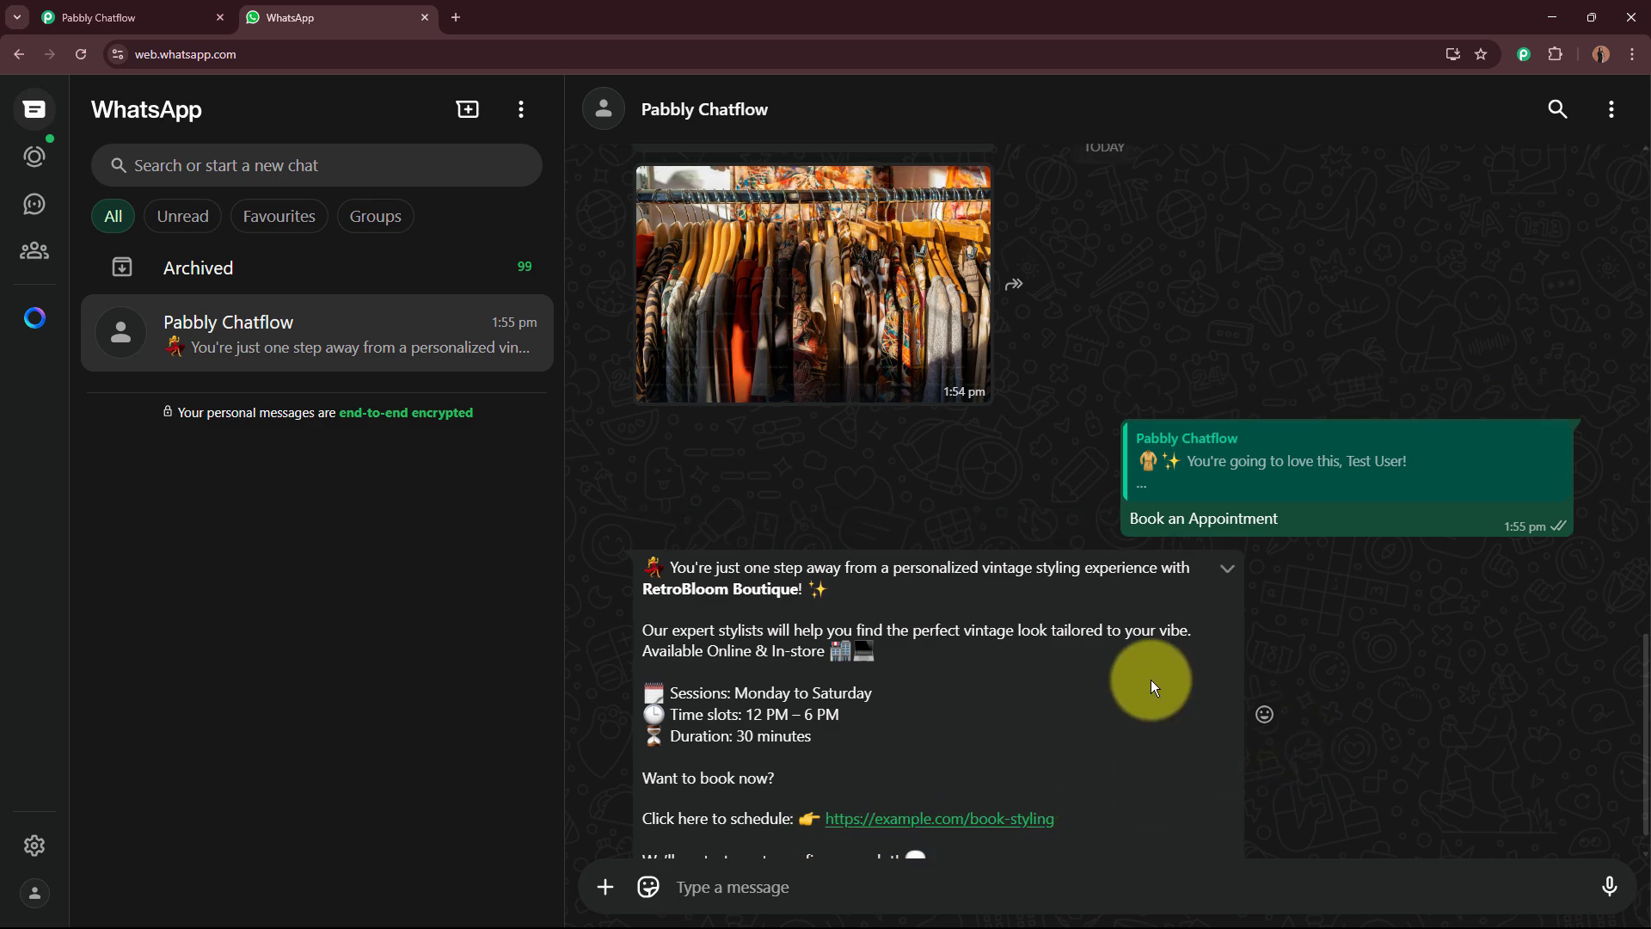
pyautogui.click(903, 616)
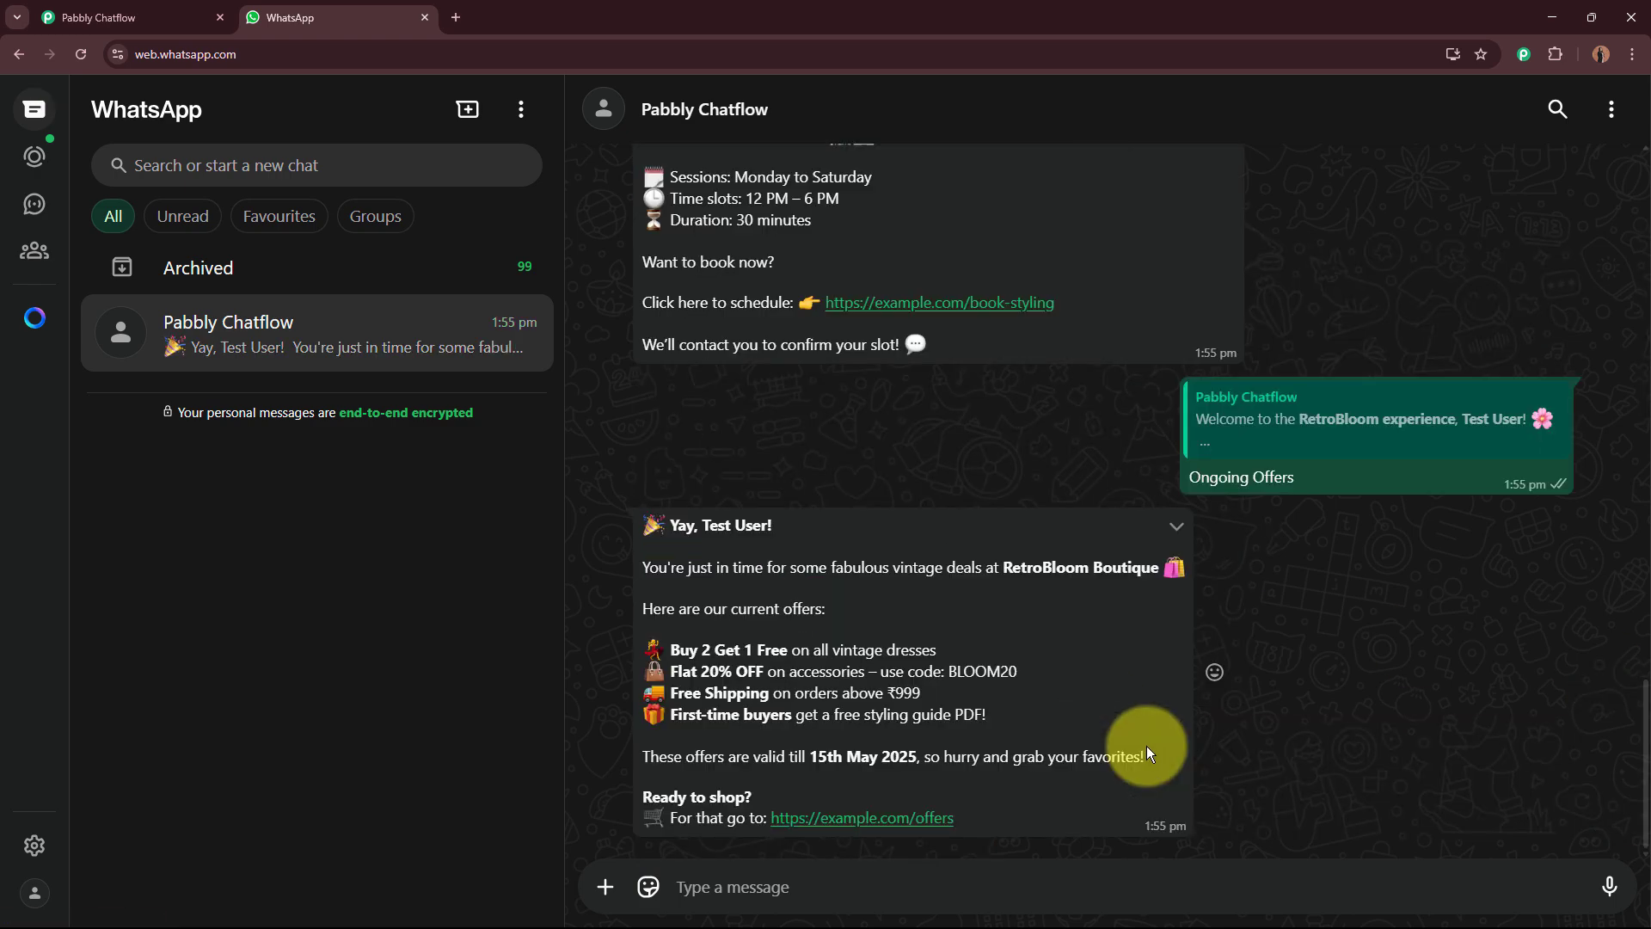
# Step: Choose the Store Location option from the welcome menu
pyautogui.scroll(10, 926, 787)
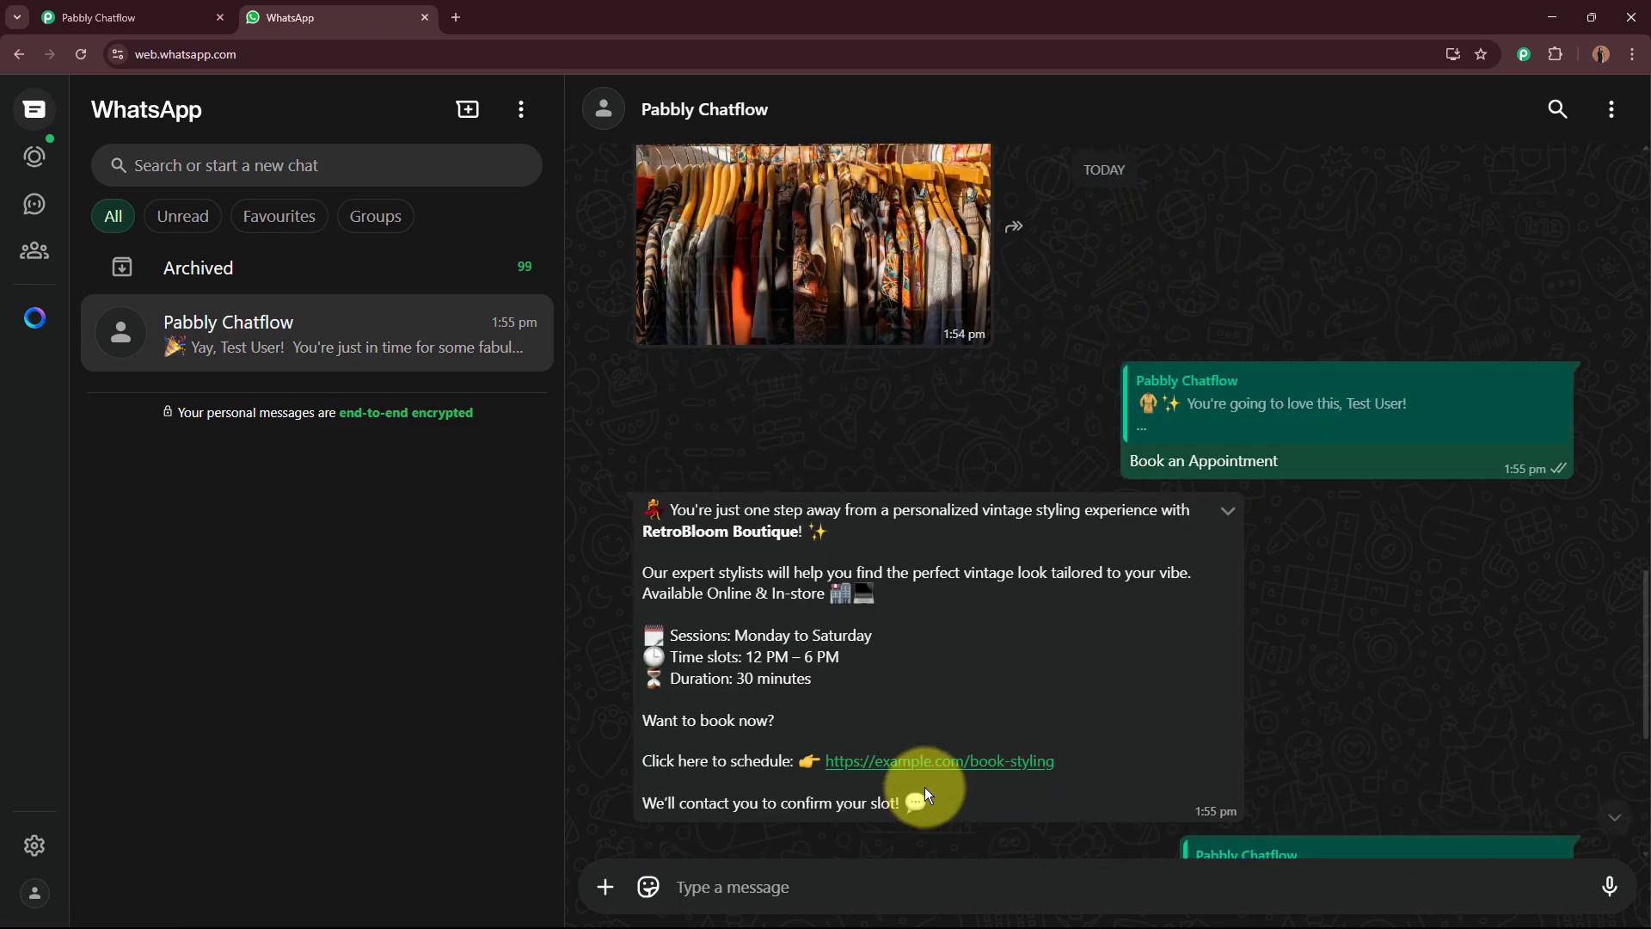
pyautogui.scroll(5, 931, 769)
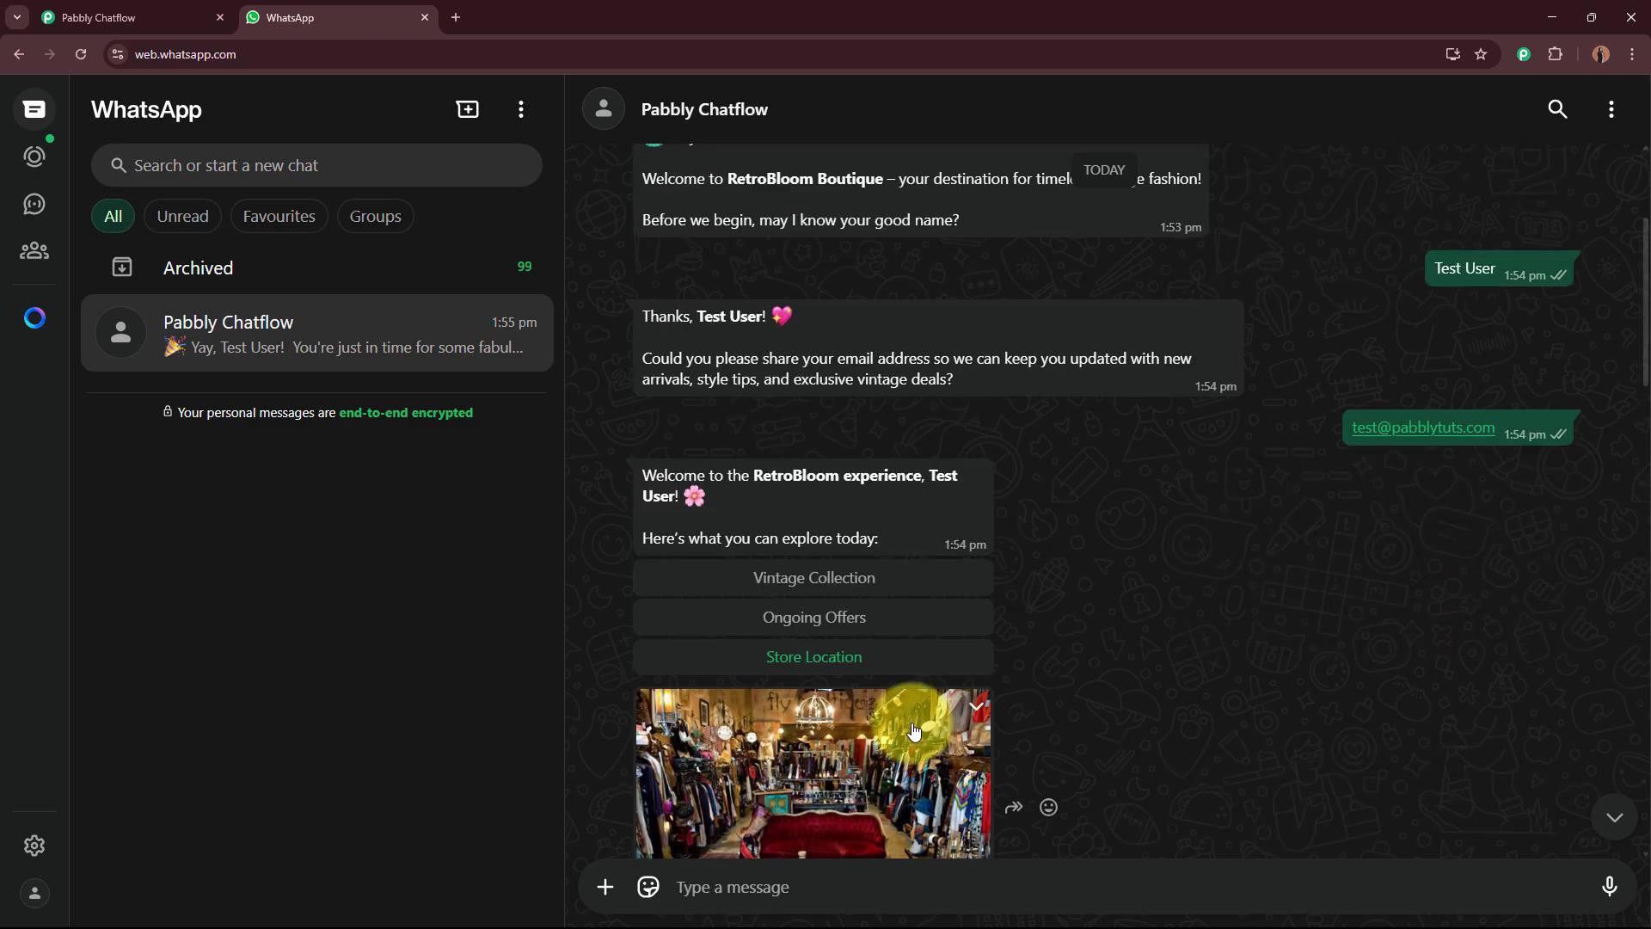
pyautogui.click(850, 656)
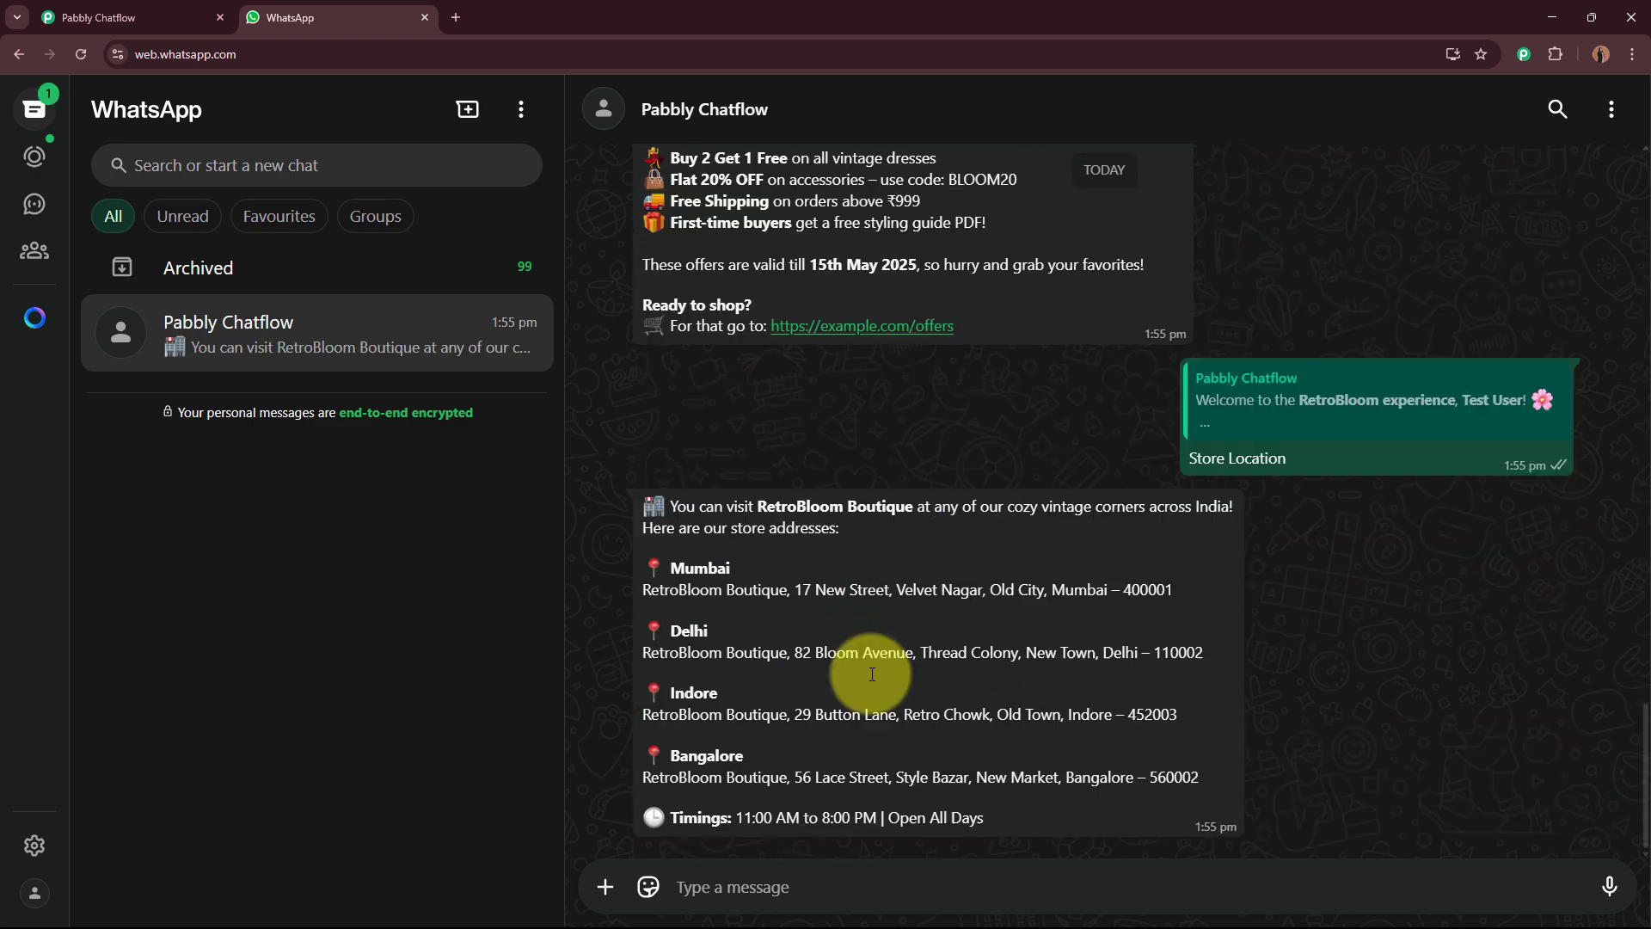
pyautogui.scroll(8, 1099, 602)
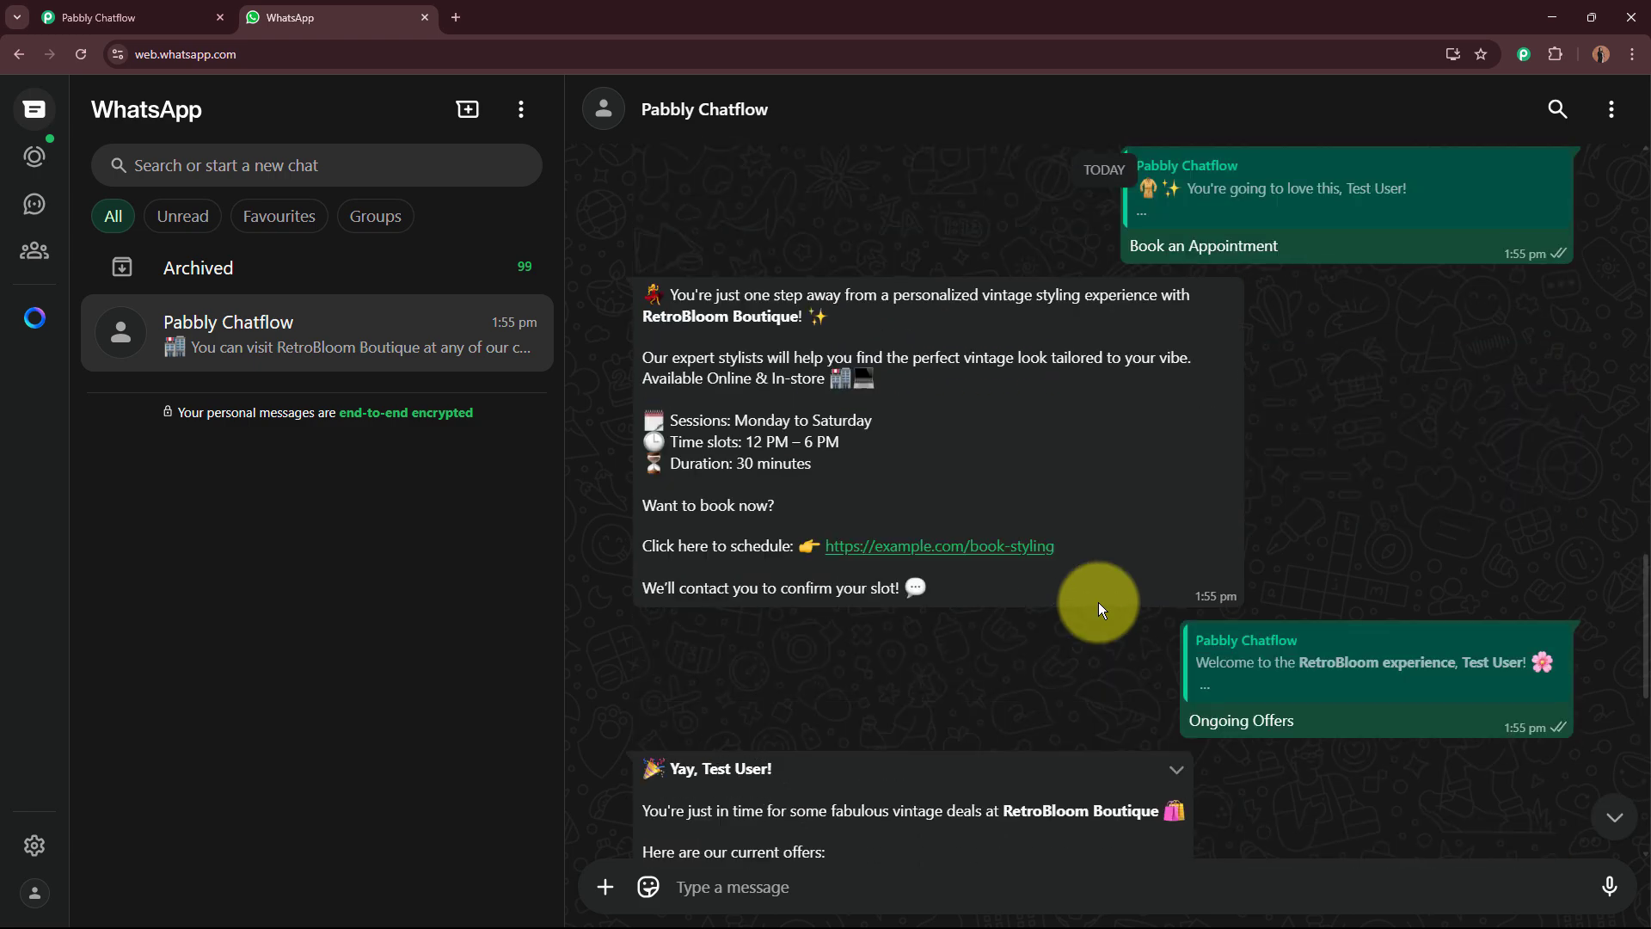
pyautogui.scroll(-6, 1099, 600)
pyautogui.scroll(-3, 1100, 595)
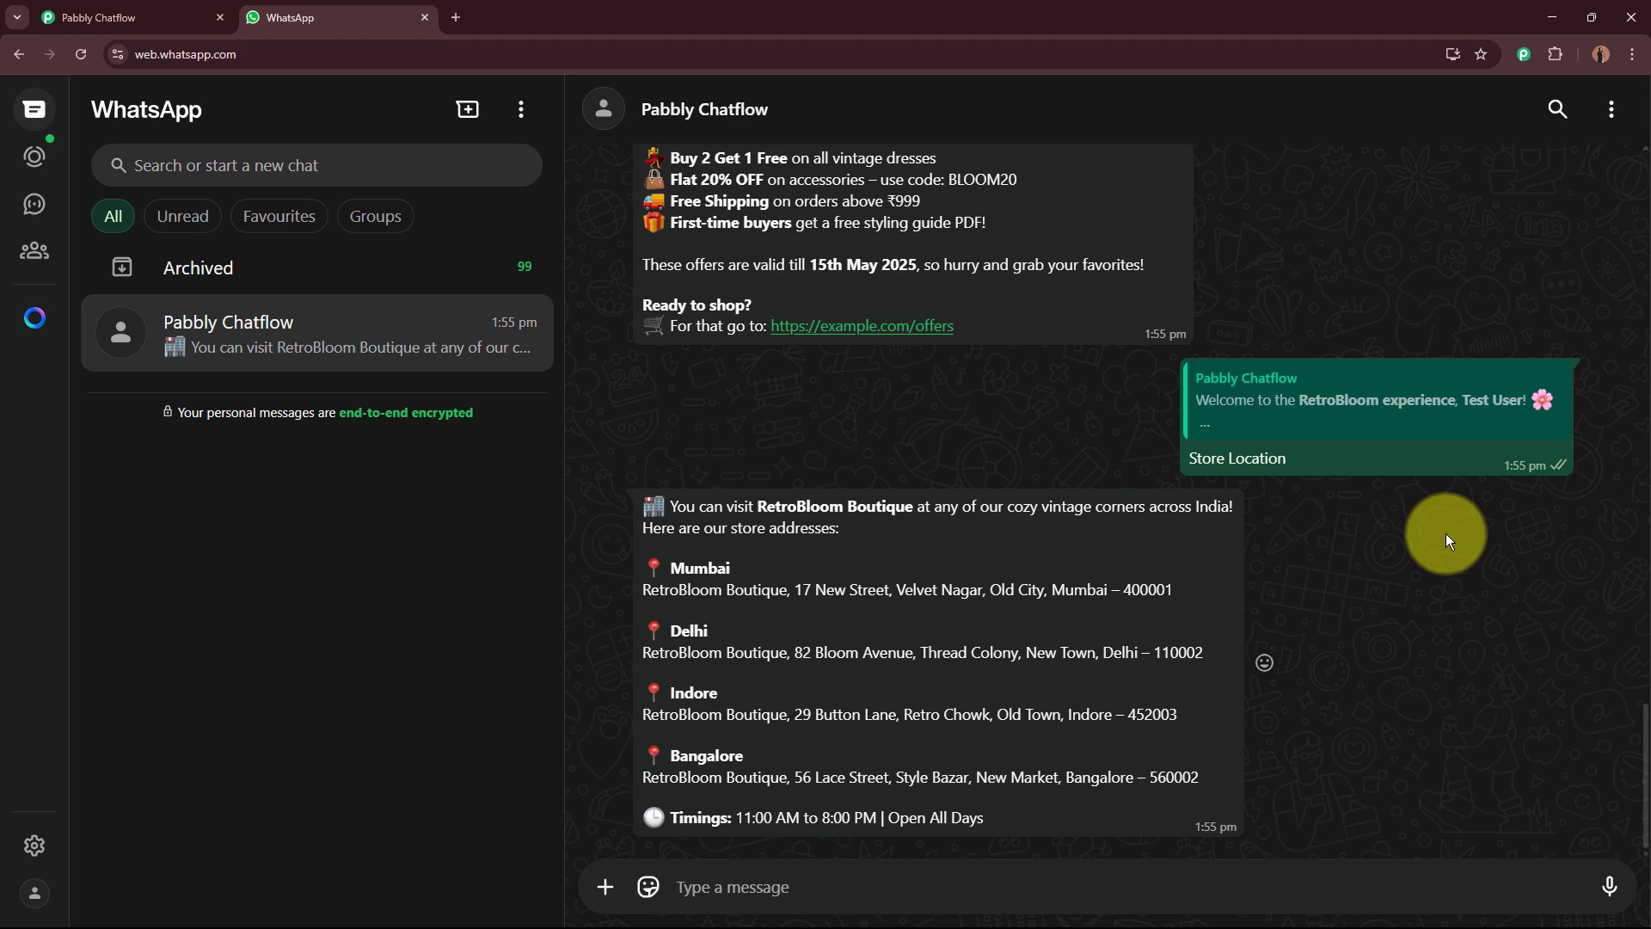
# Step: Switch to the Pabbly Chatflow tab to review the chatbot flow, then close that tab
pyautogui.click(120, 18)
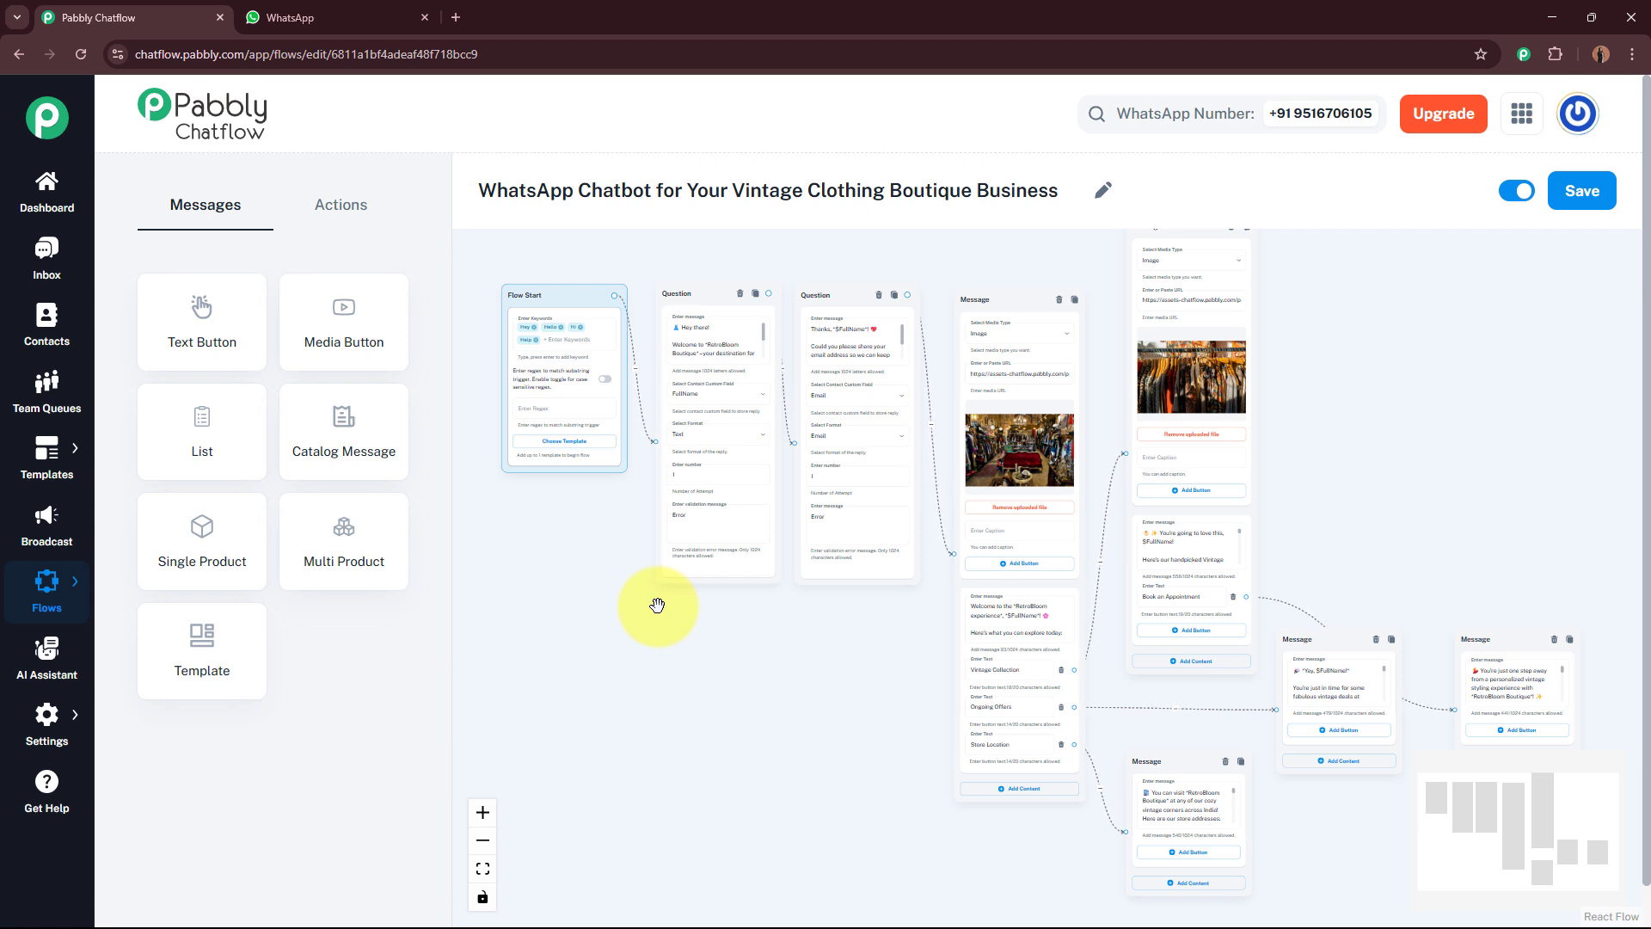
pyautogui.moveTo(966, 725)
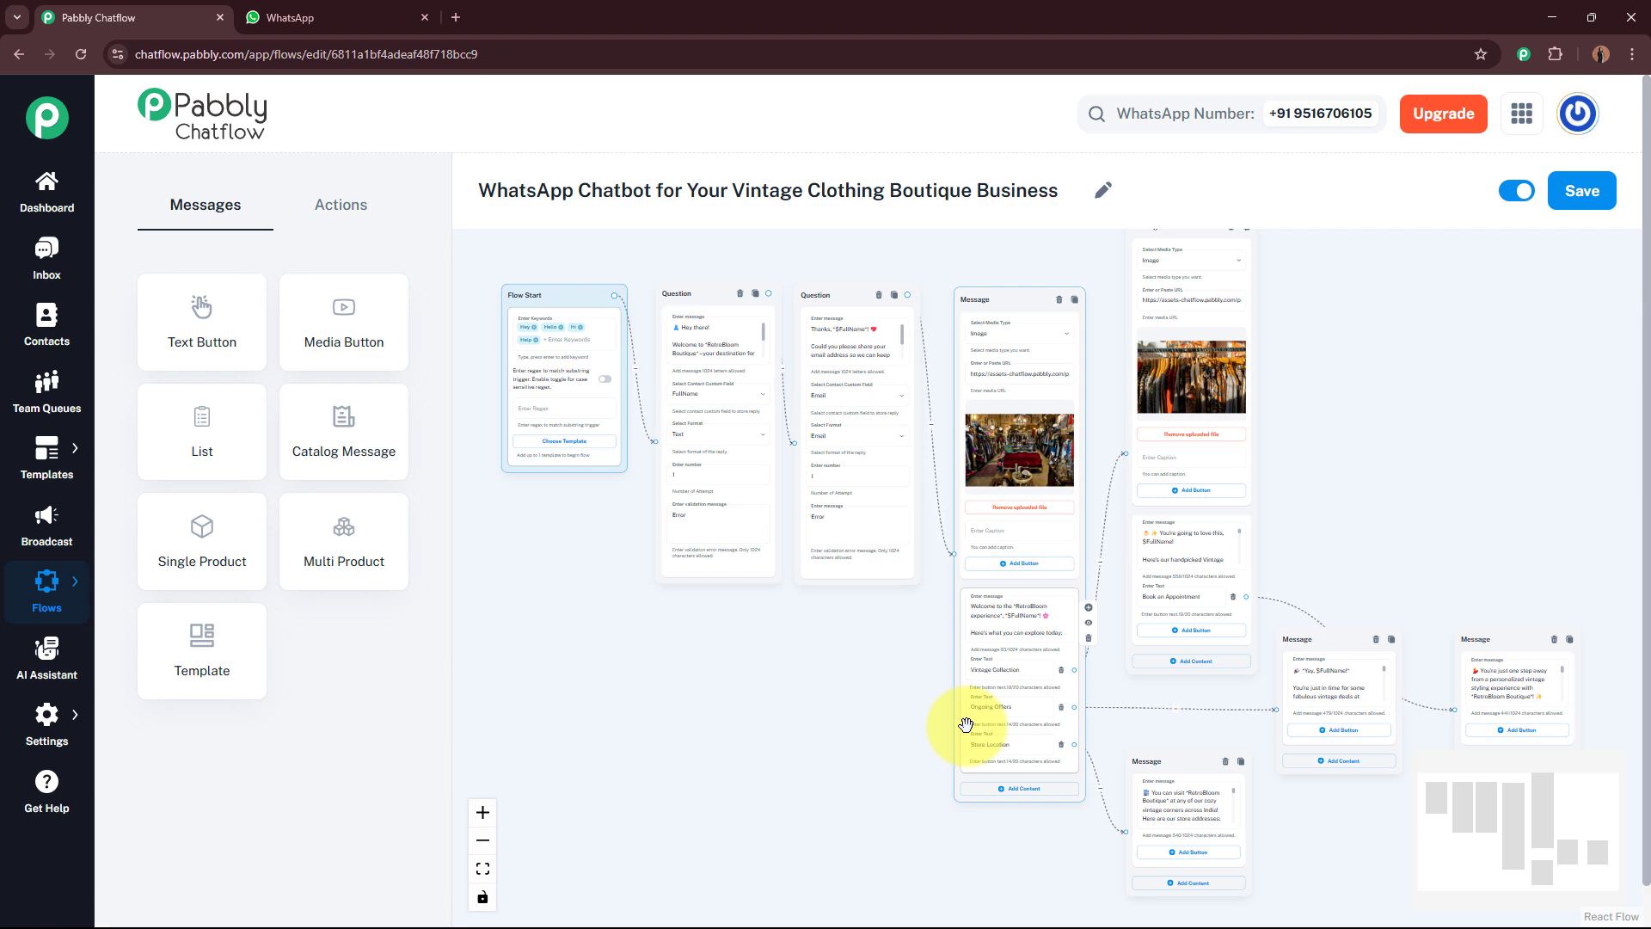
pyautogui.click(218, 19)
pyautogui.click(903, 163)
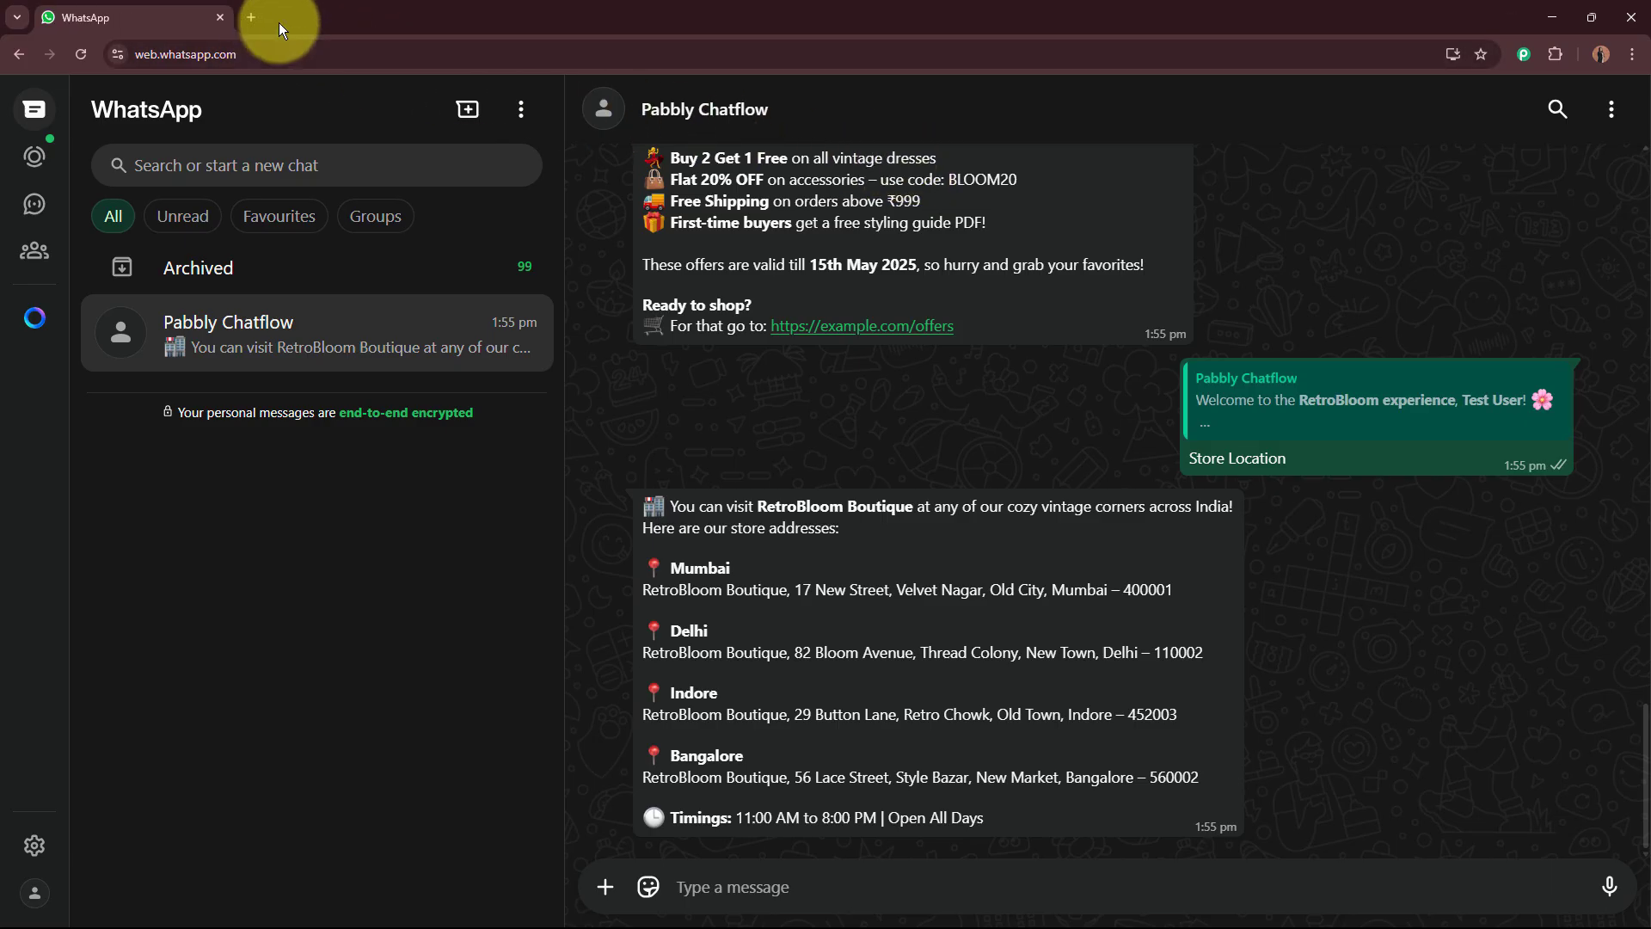
pyautogui.click(251, 17)
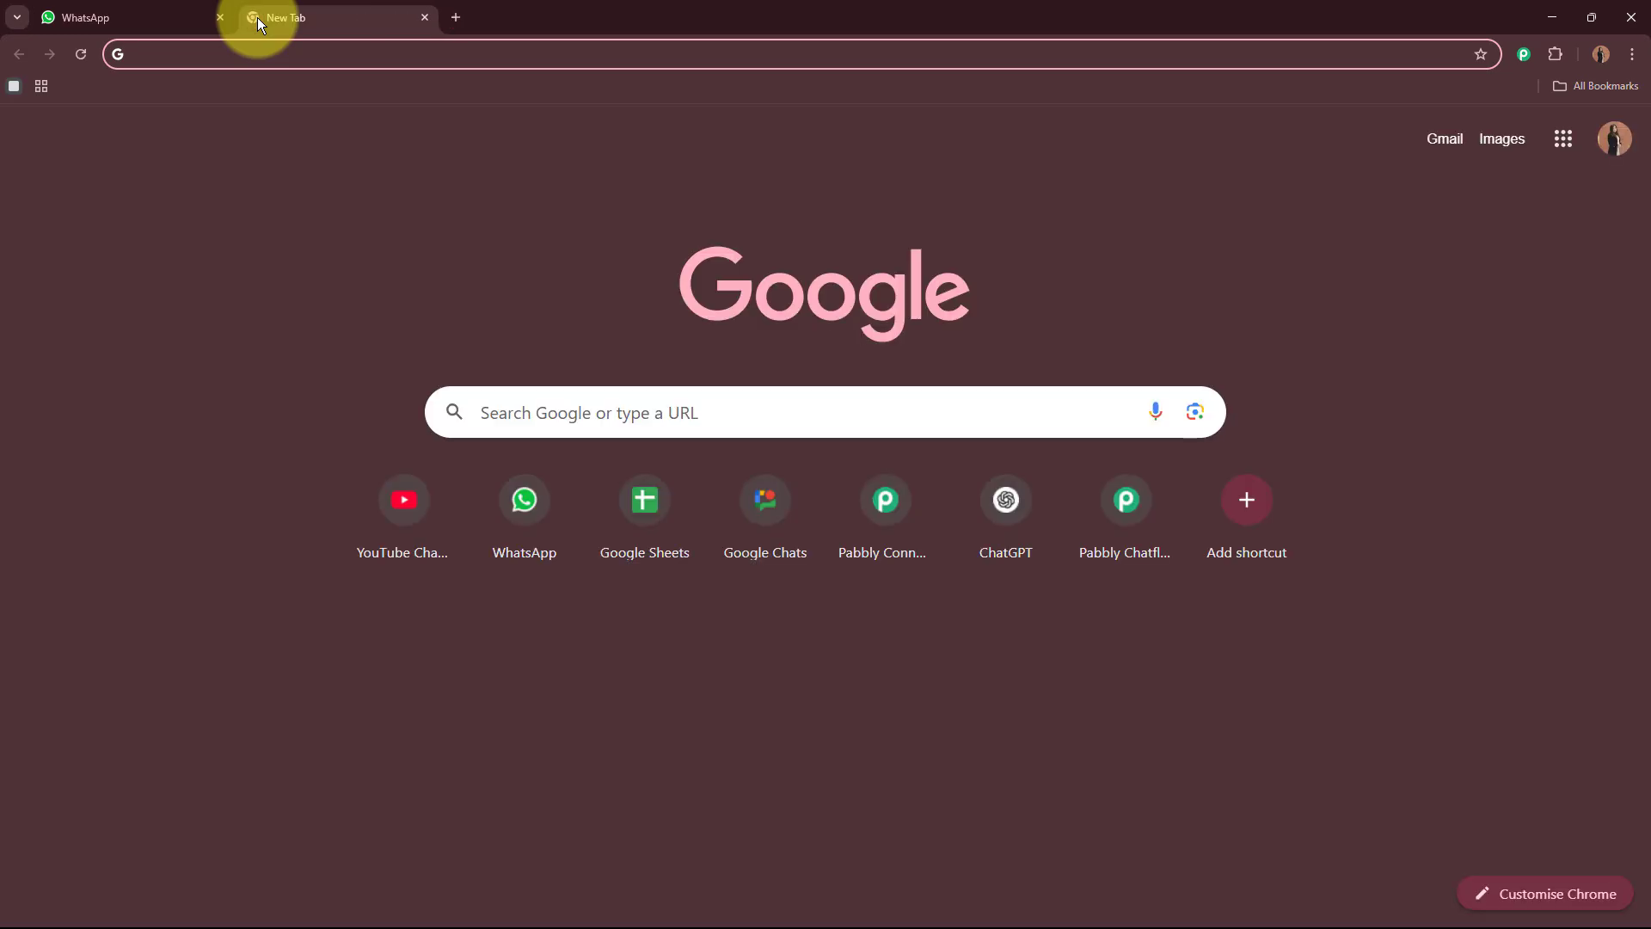
pyautogui.write('www.')
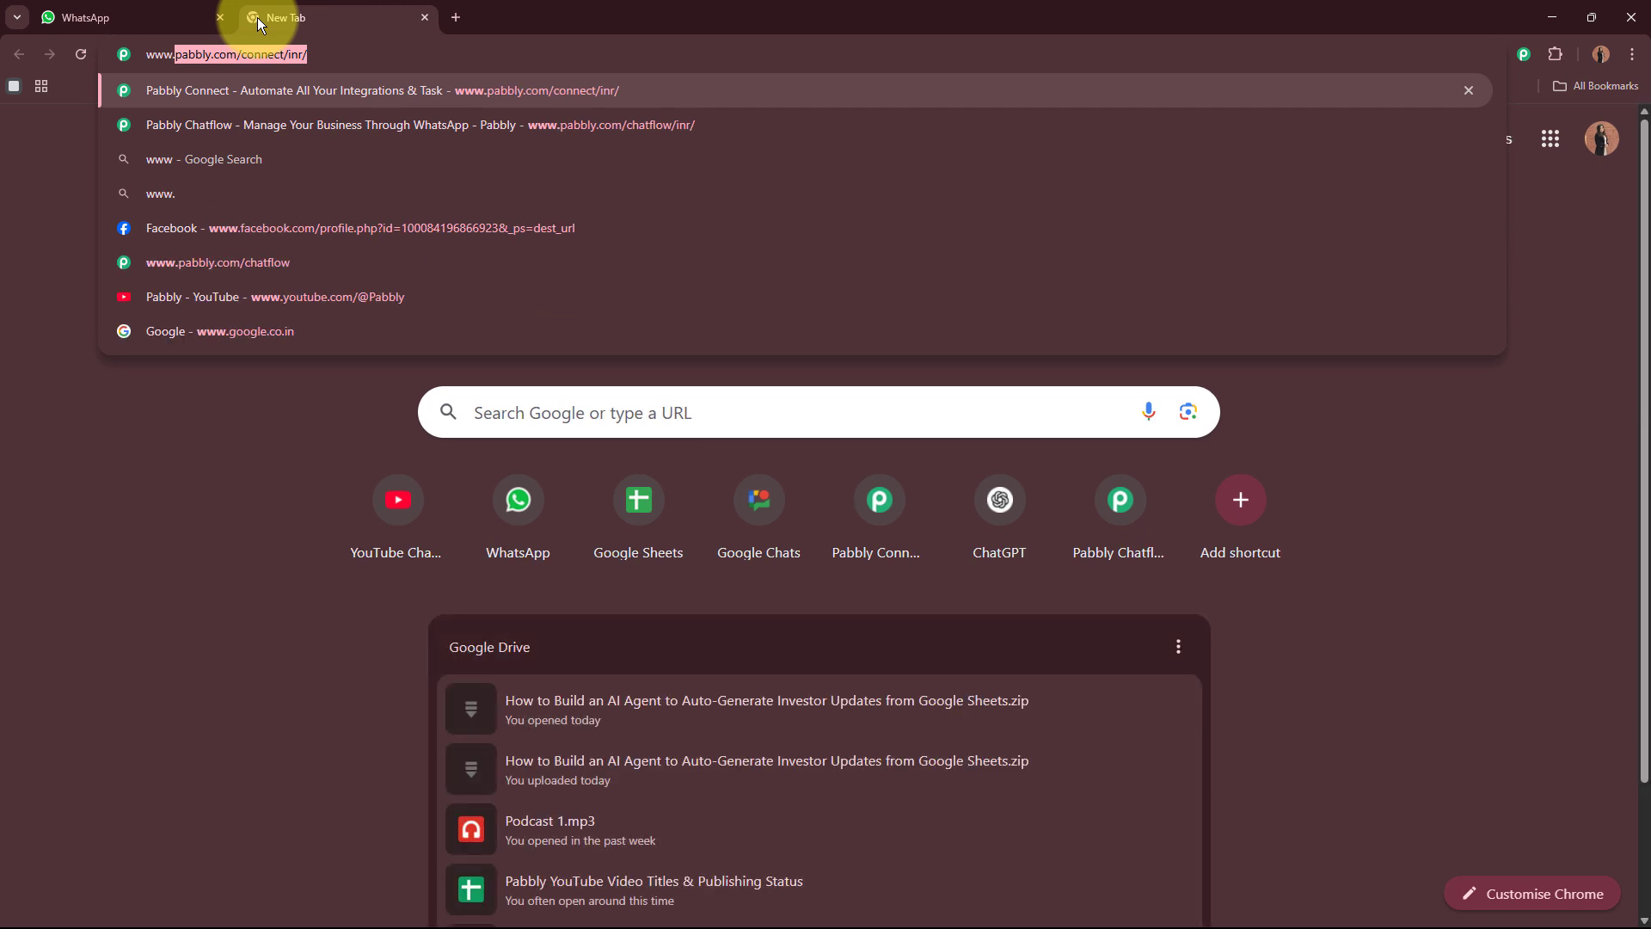
pyautogui.write('pabbly.com/chatfl')
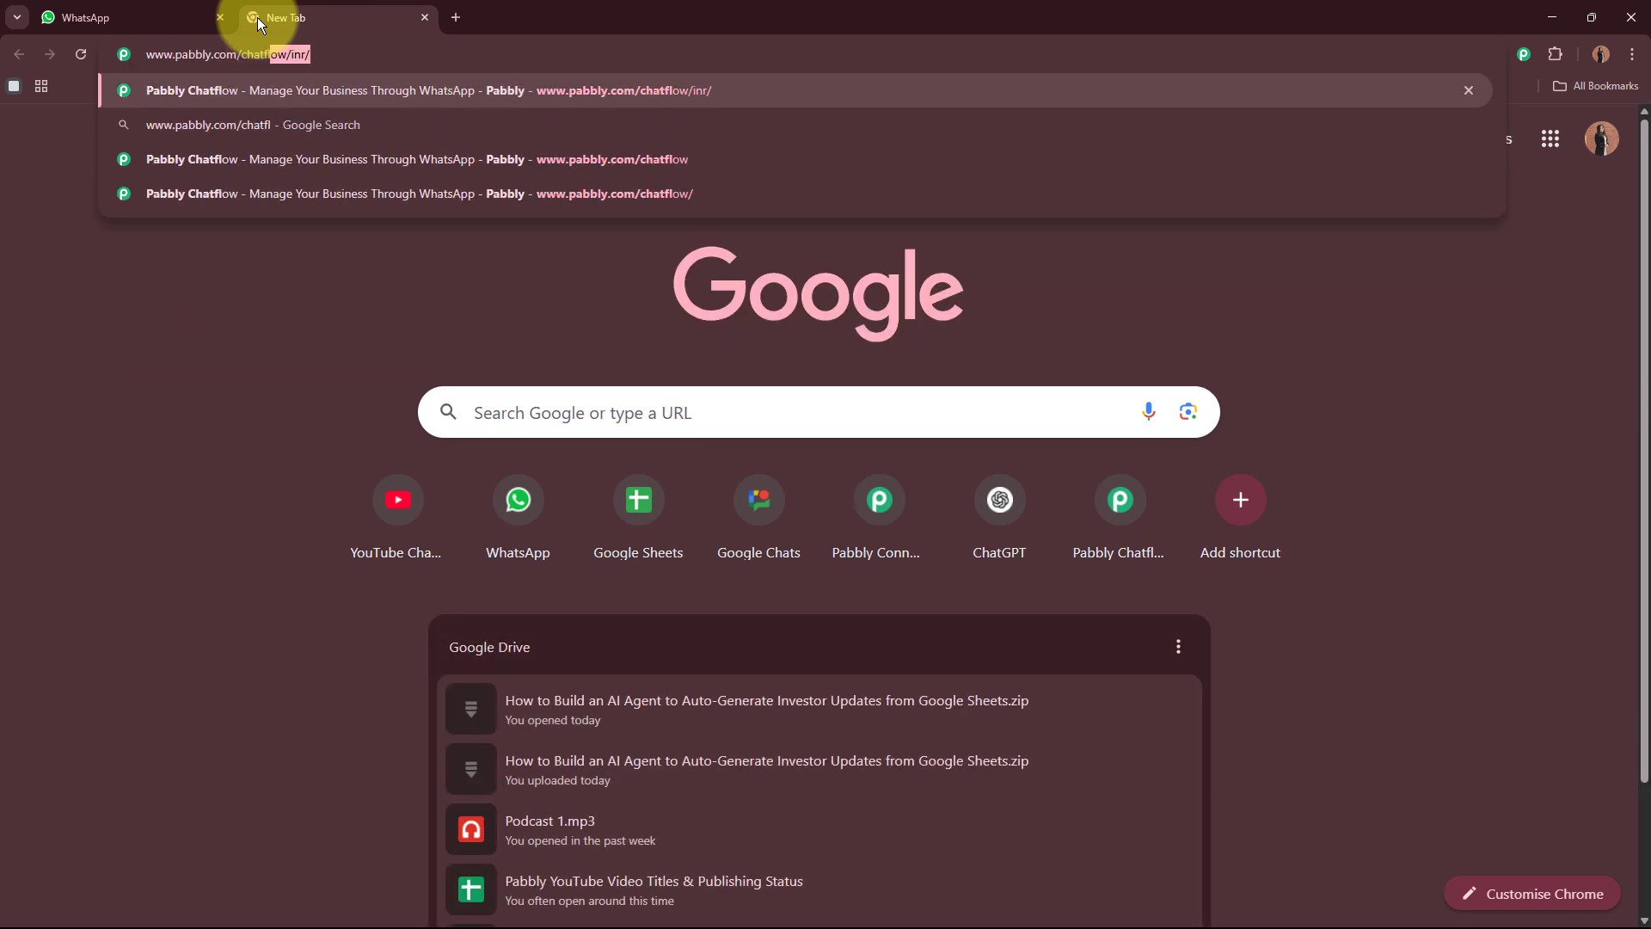
pyautogui.press('Return')
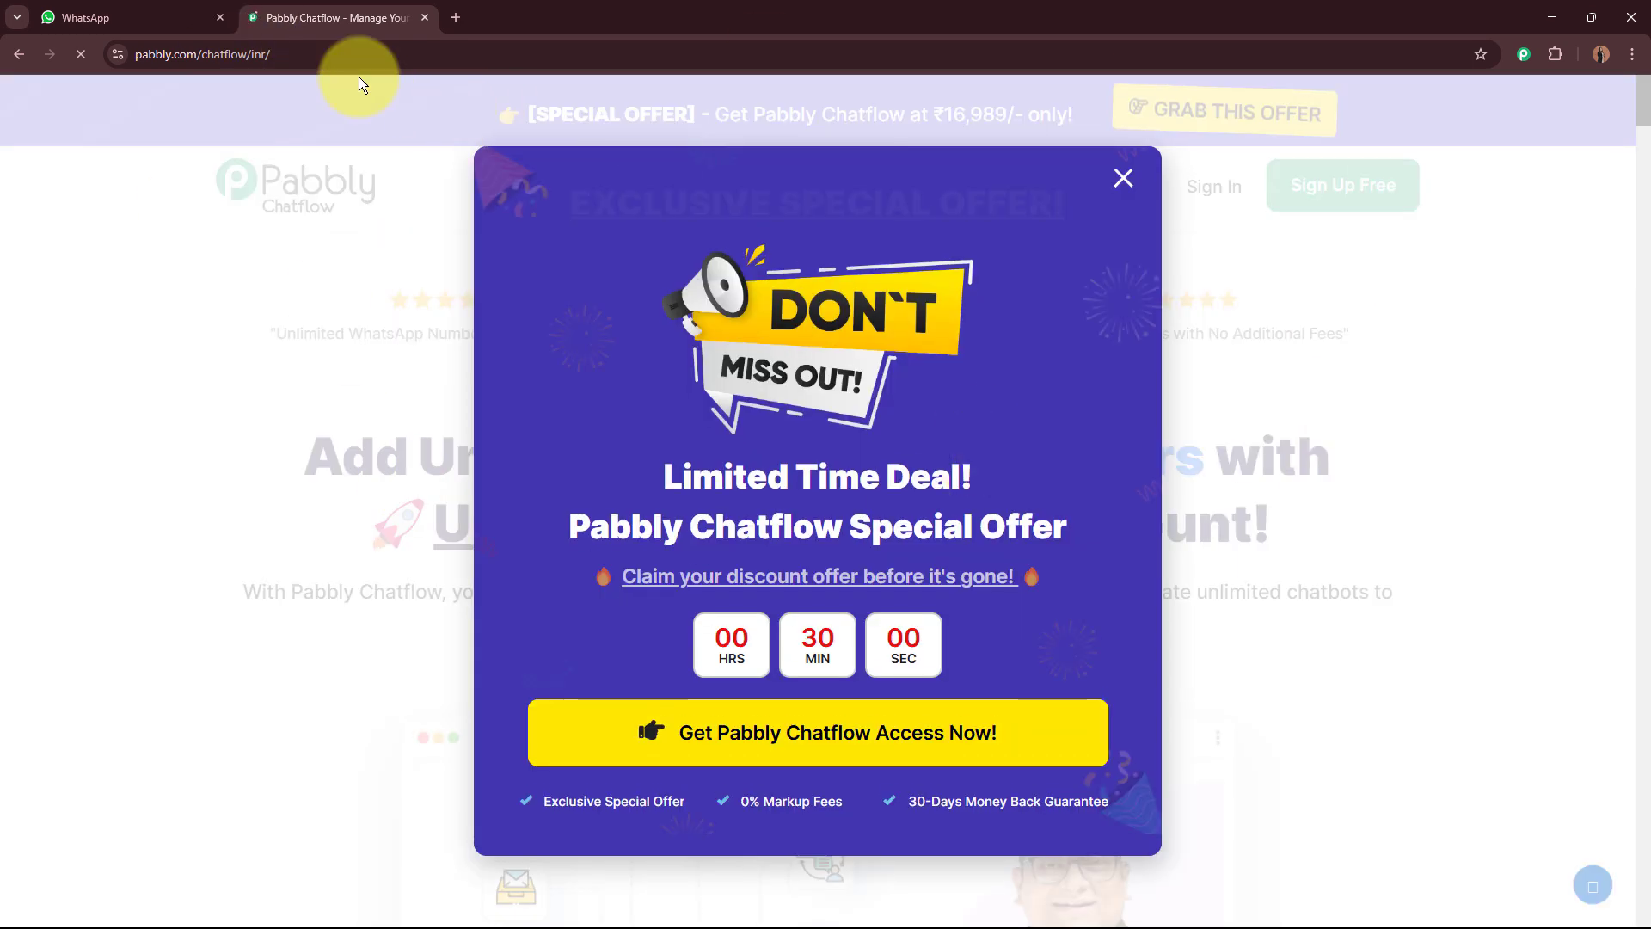
pyautogui.moveTo(387, 11); pyautogui.dragTo(68, 4)
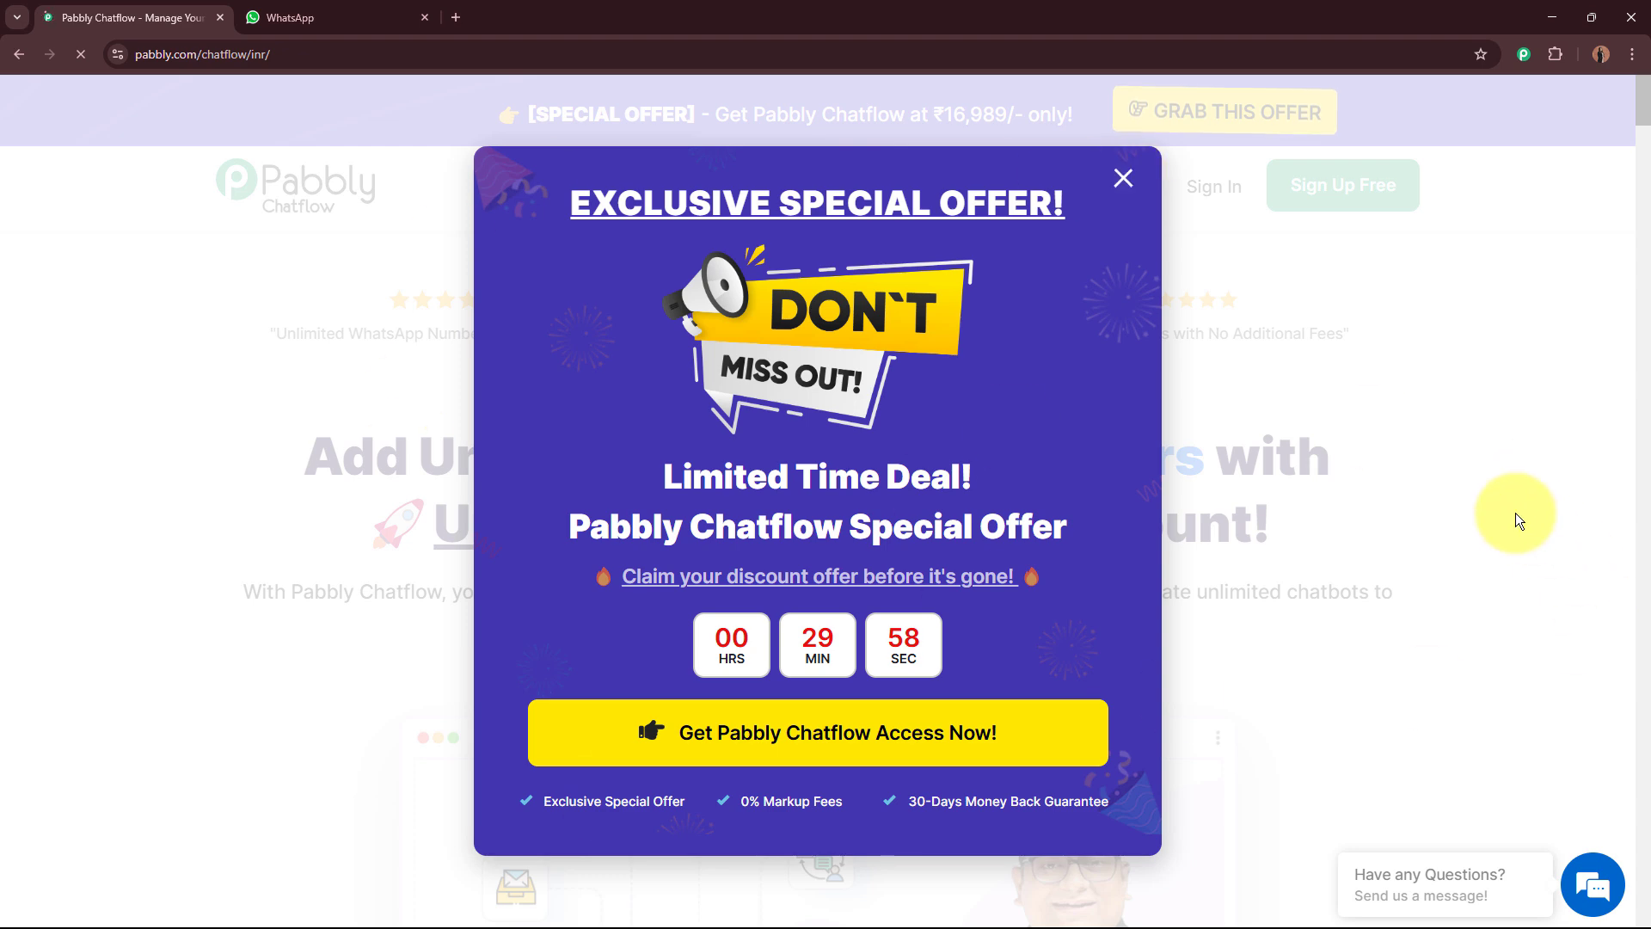
# Step: Dismiss the special offer popup and sign in to the Pabbly account
pyautogui.click(1464, 415)
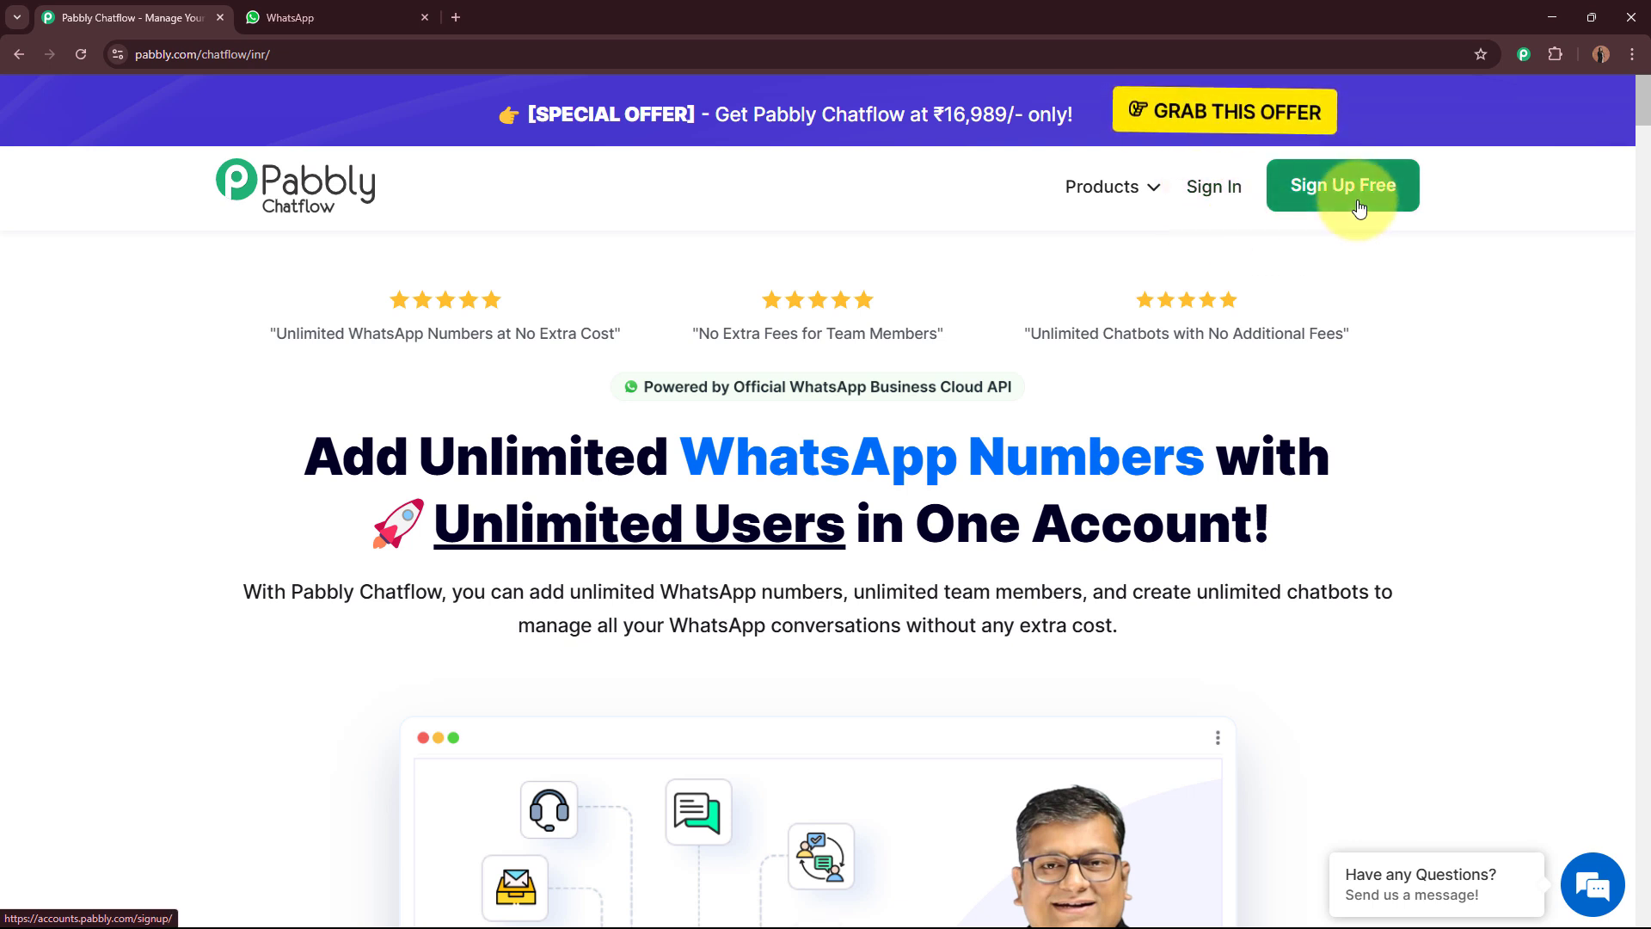
pyautogui.click(1212, 185)
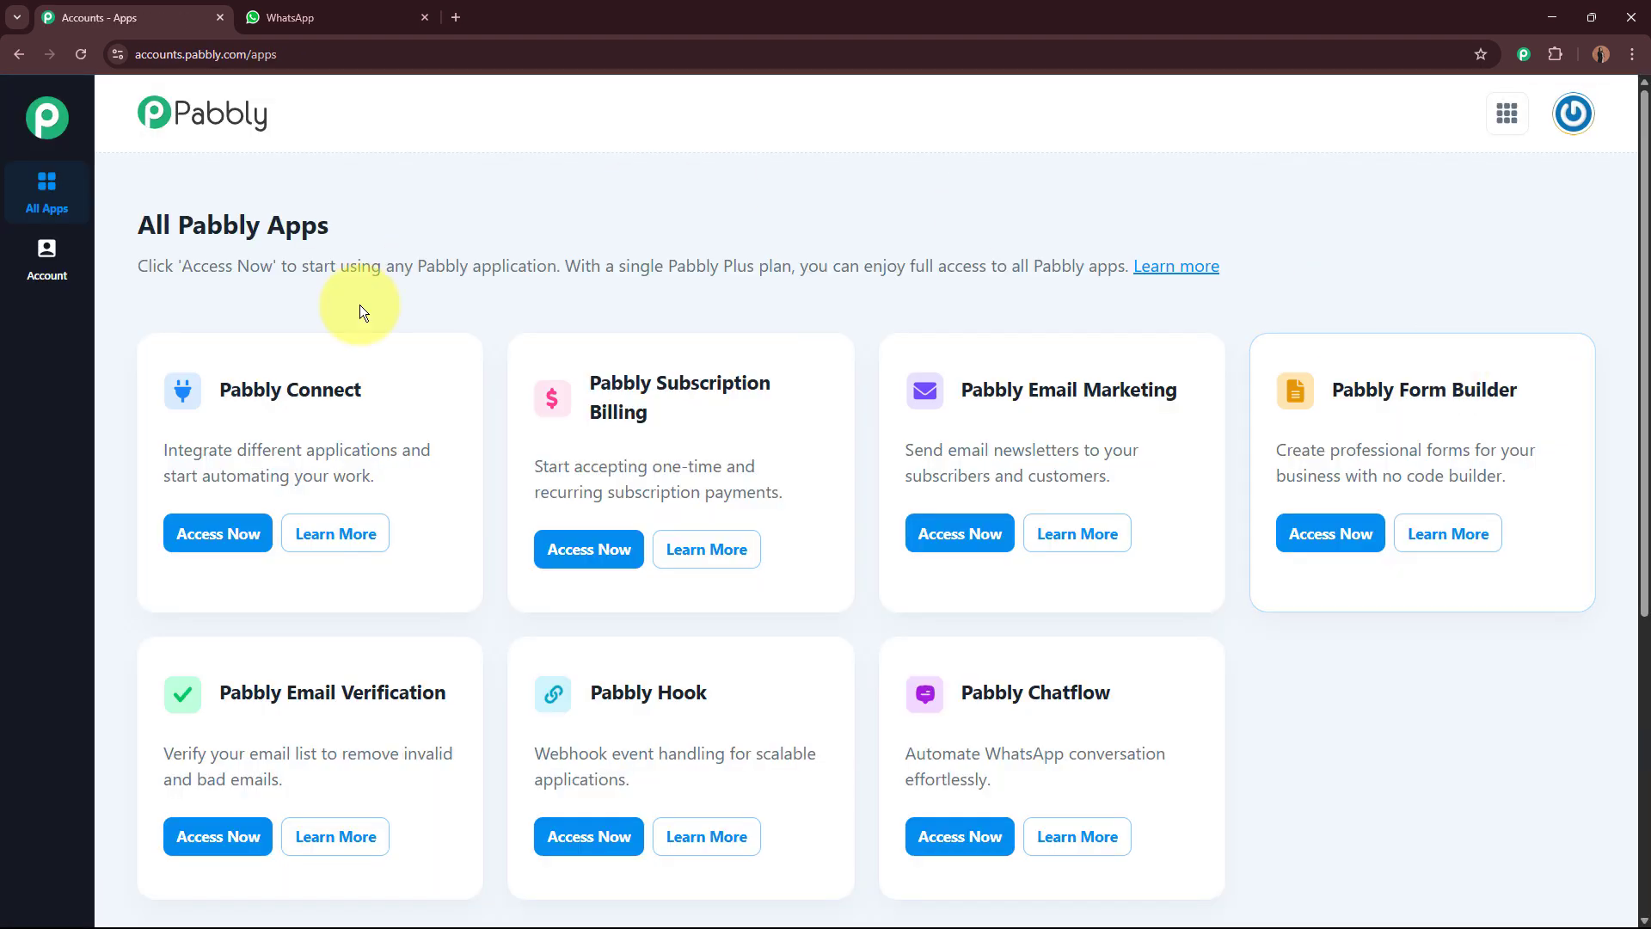
# Step: Open Pabbly Chatflow from the list of all Pabbly apps
pyautogui.tripleClick(298, 226)
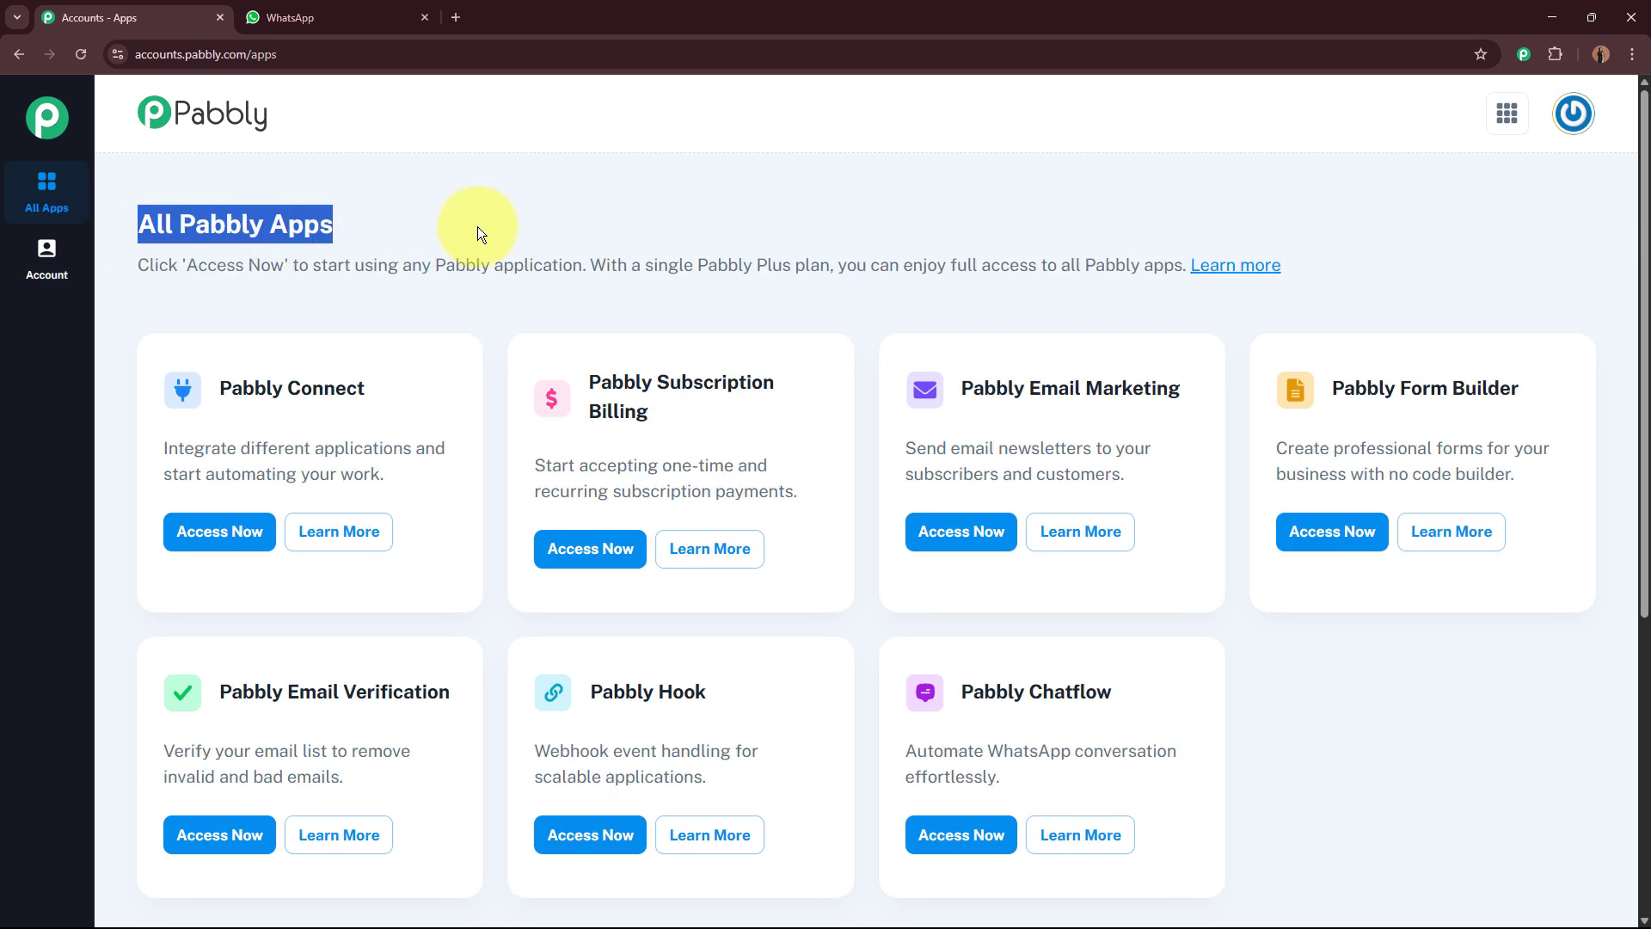
pyautogui.click(497, 226)
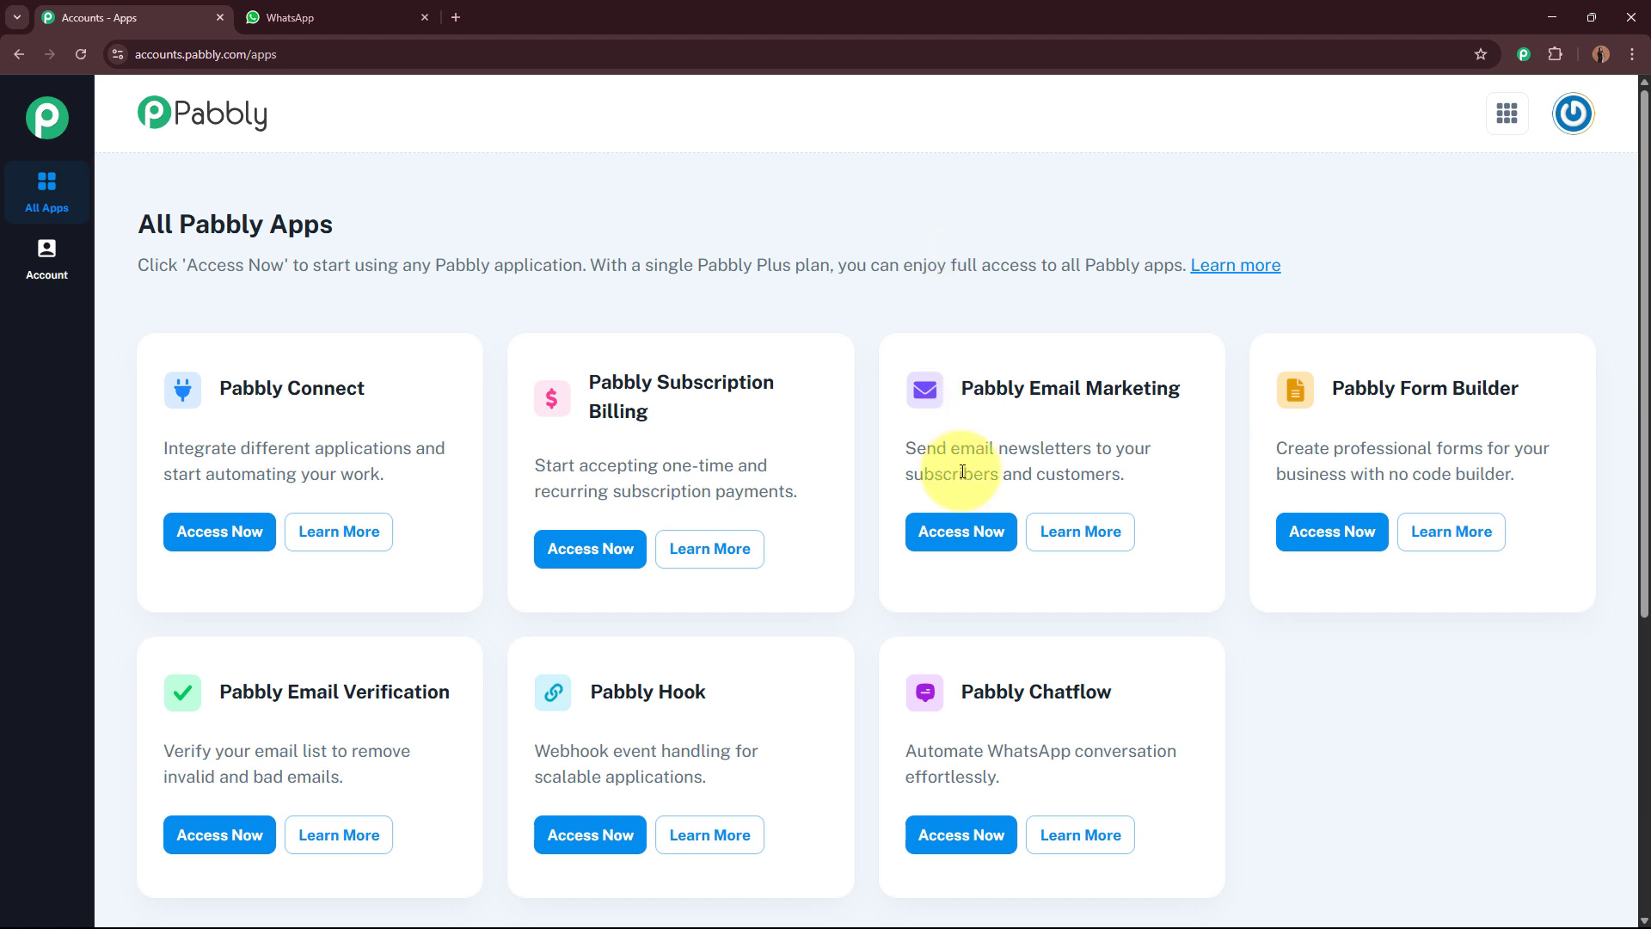
pyautogui.moveTo(958, 693); pyautogui.dragTo(1137, 698)
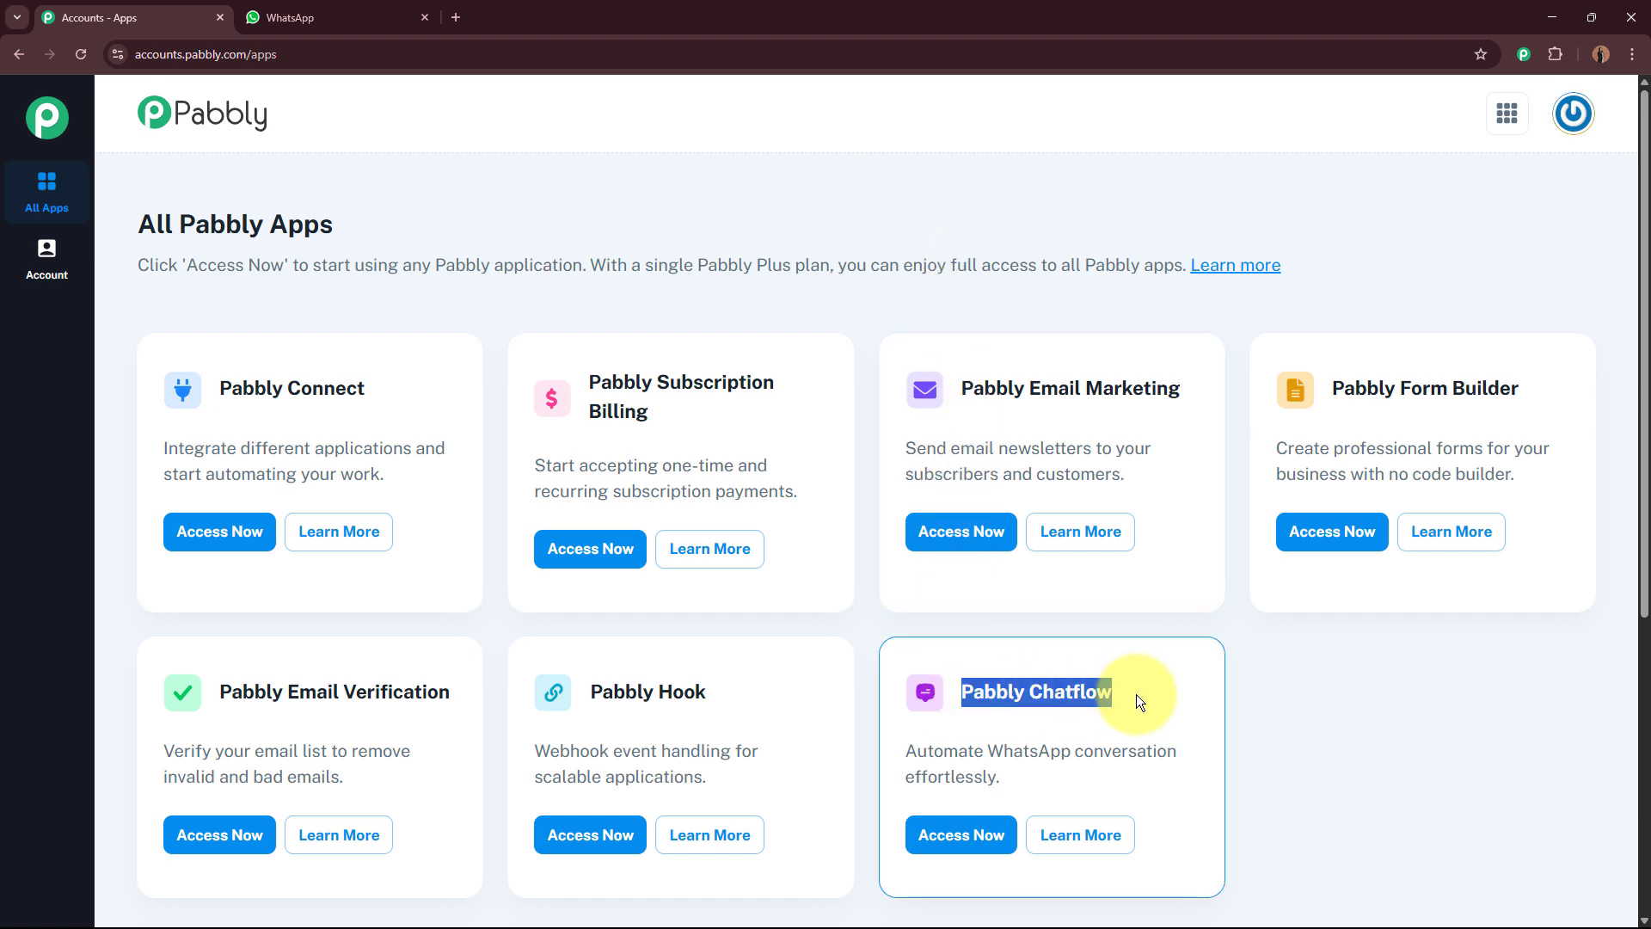
pyautogui.click(955, 832)
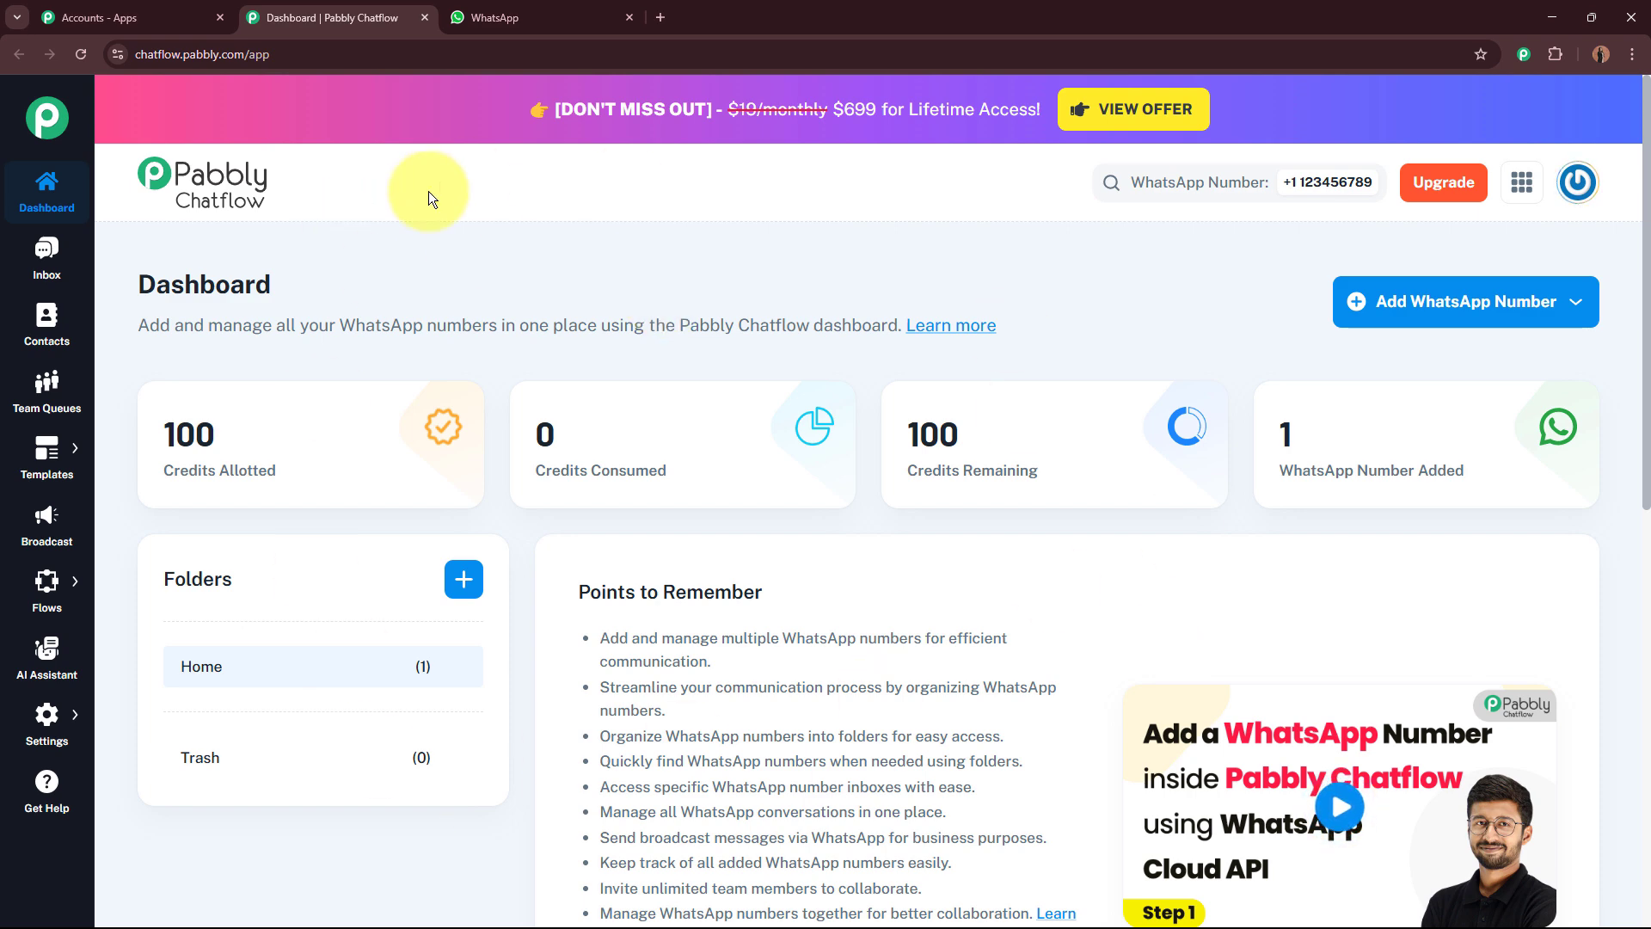
# Step: Examine the connection options for adding a WhatsApp number on the dashboard
pyautogui.click(1494, 303)
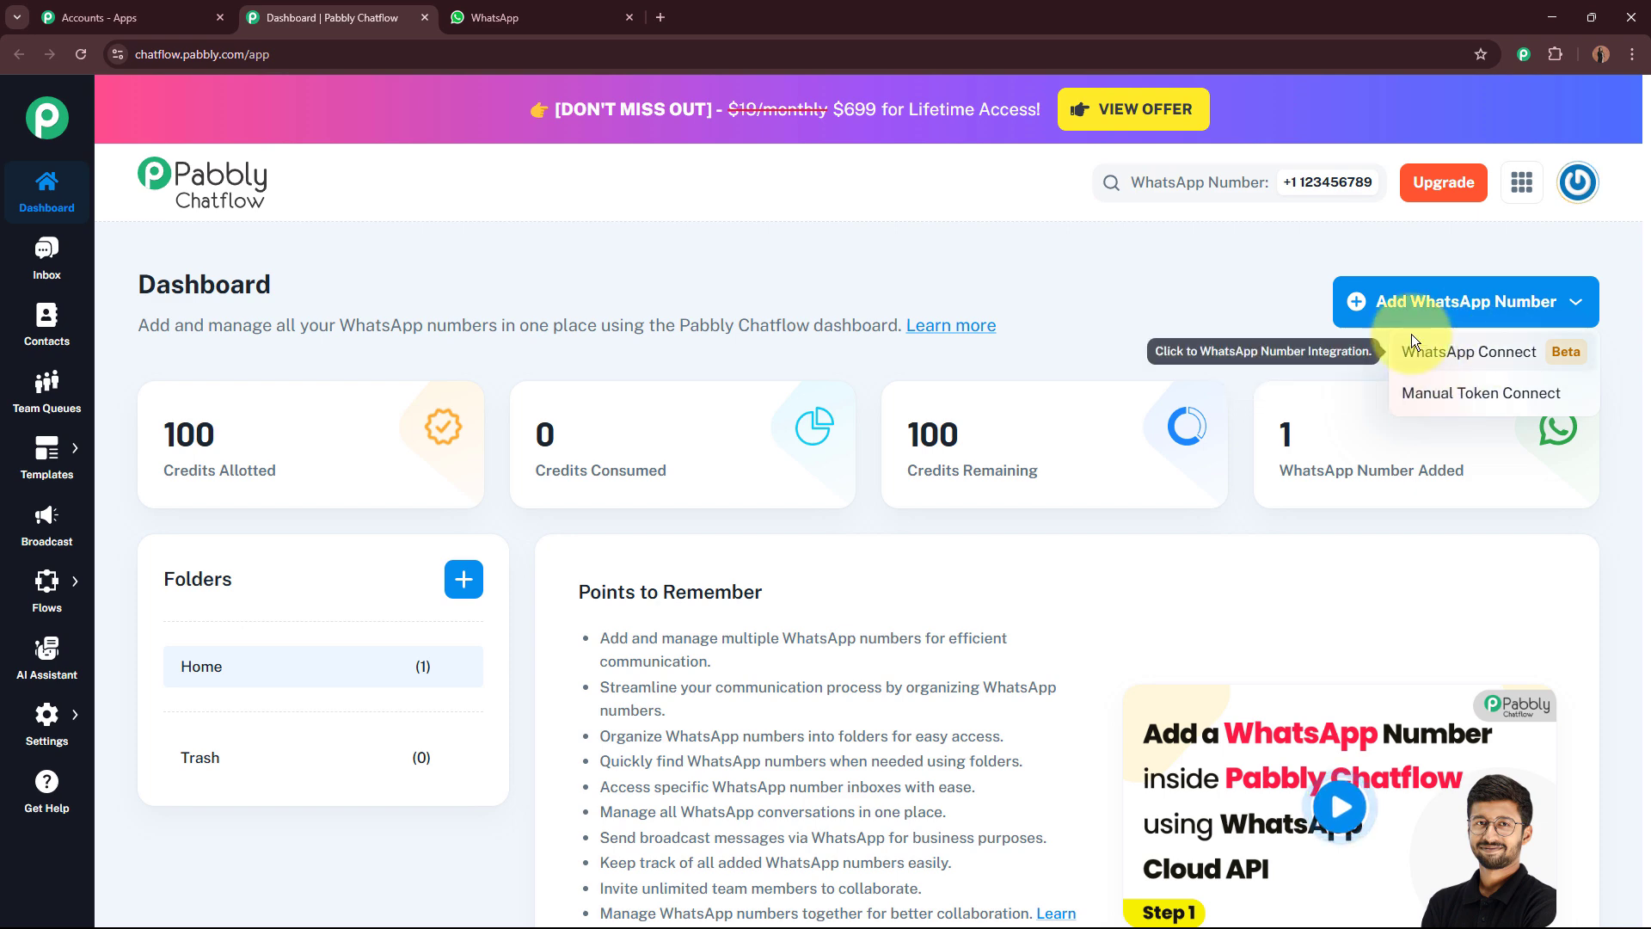
pyautogui.click(1097, 301)
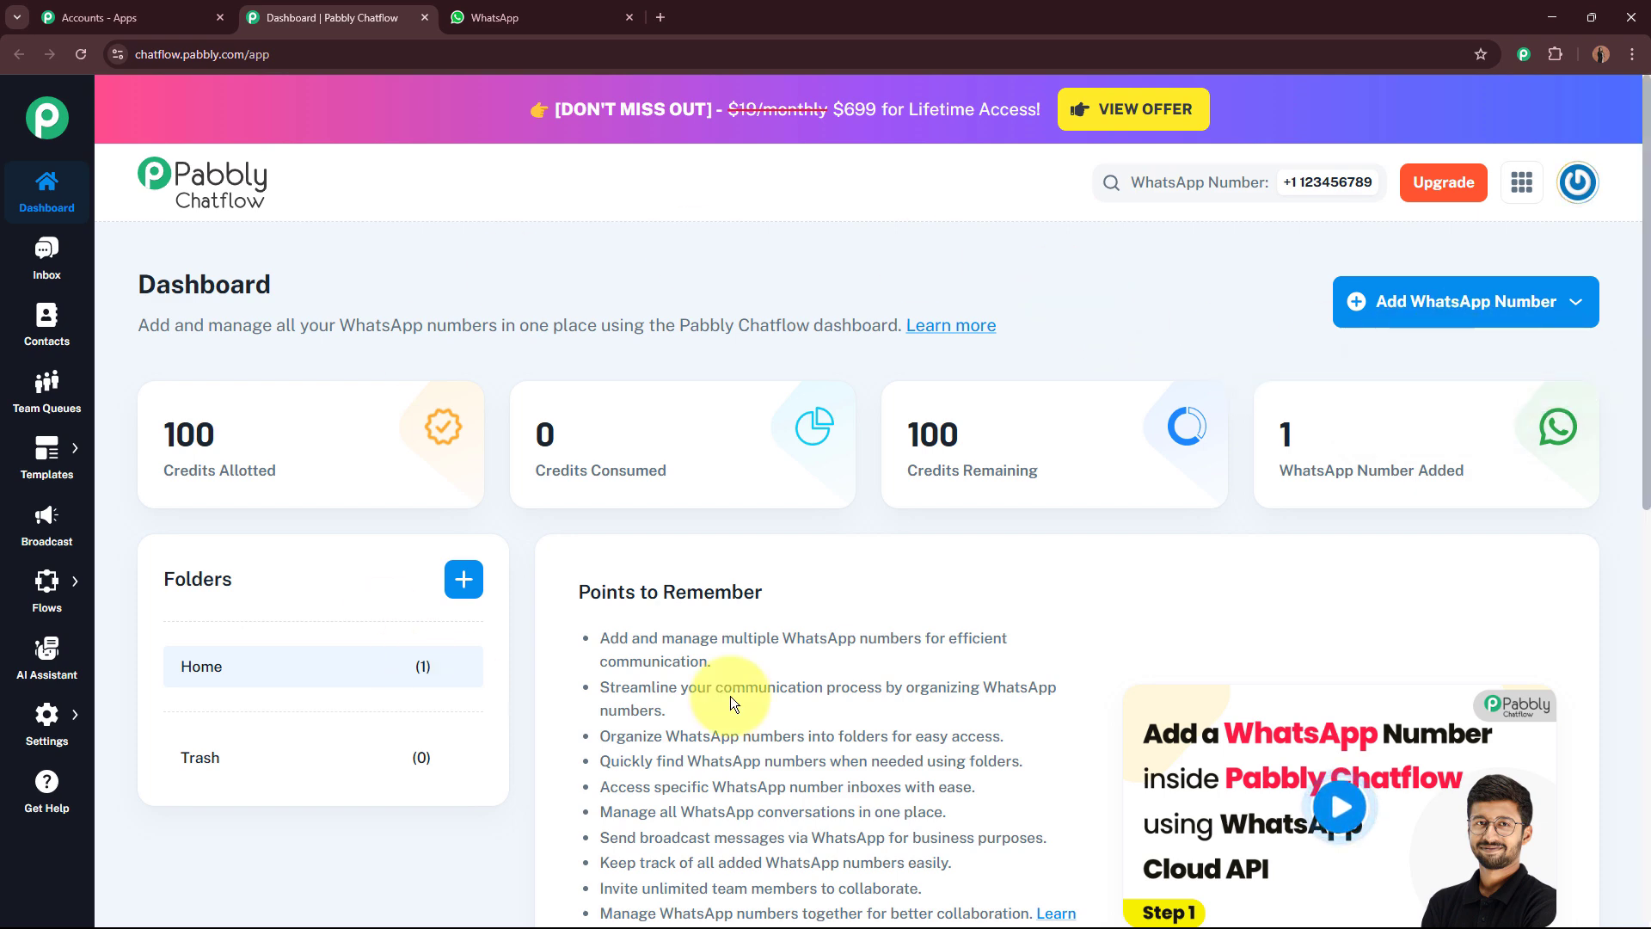
pyautogui.click(1437, 304)
pyautogui.click(1082, 313)
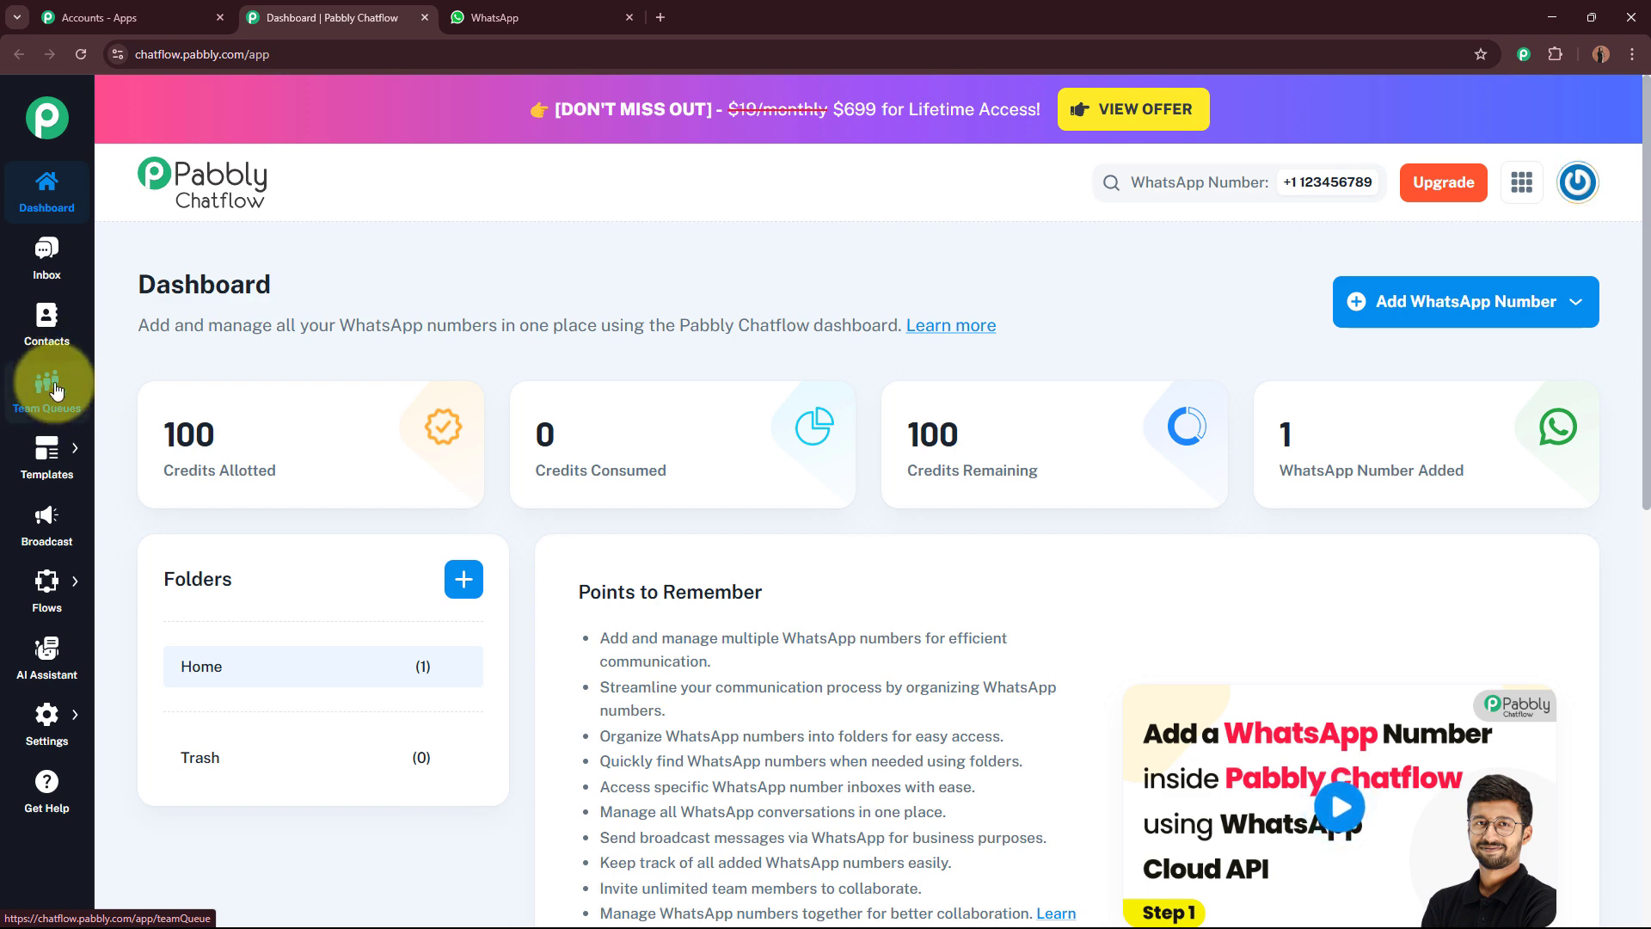
# Step: Browse the sidebar sections and the Get Help page with its tutorial videos
pyautogui.moveTo(52, 477)
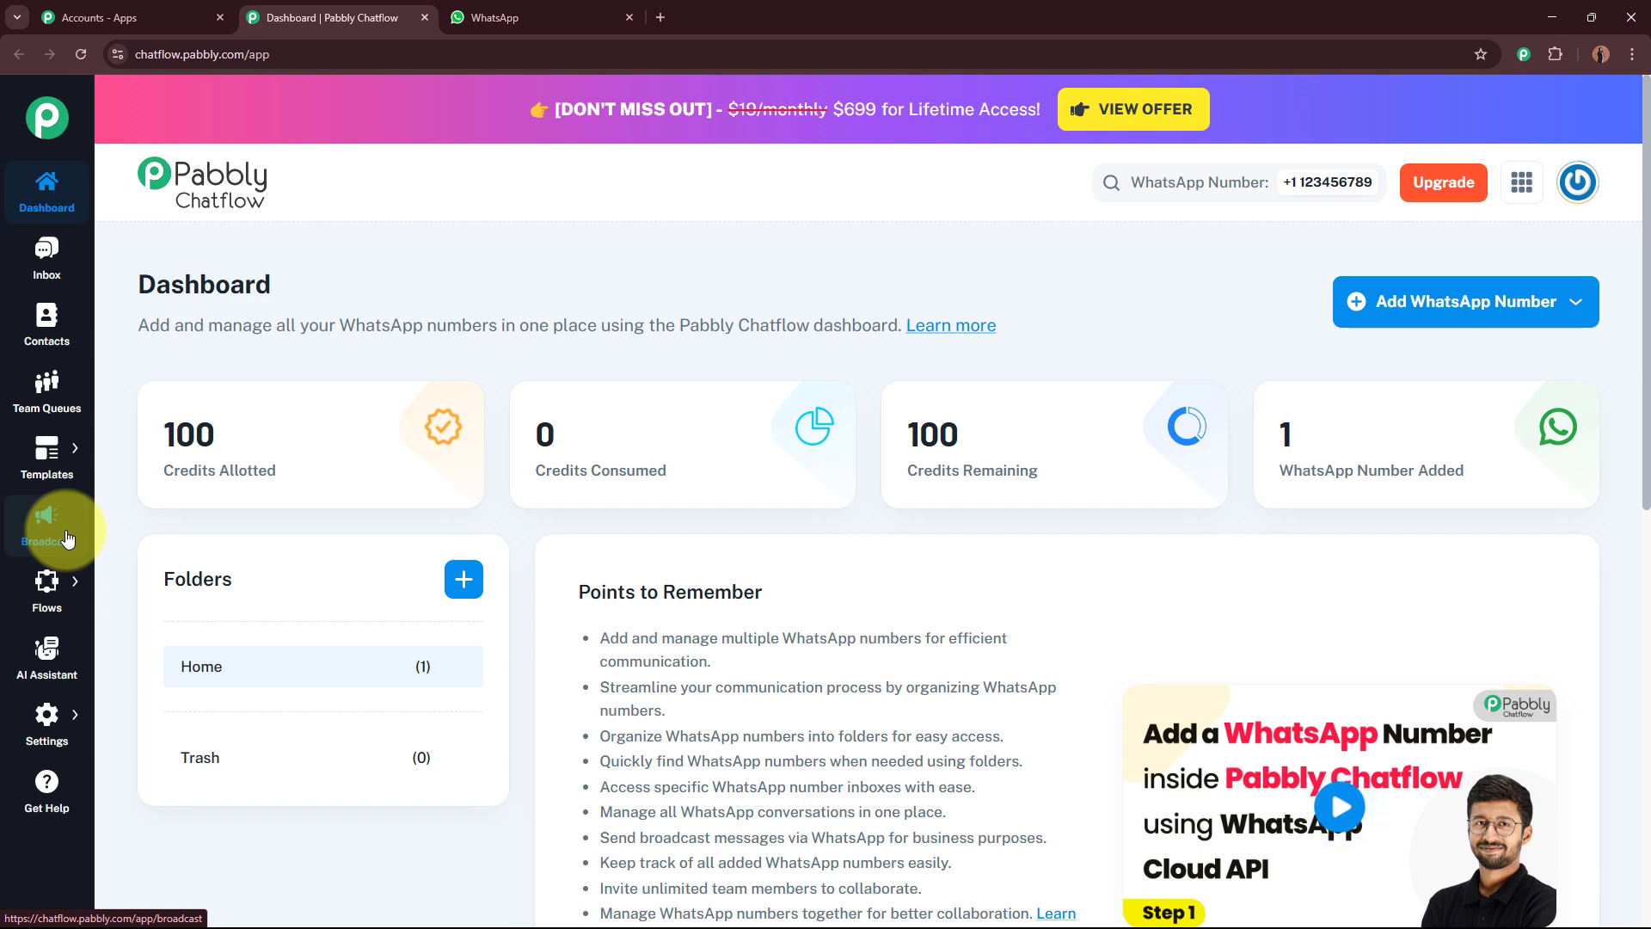
pyautogui.moveTo(48, 583)
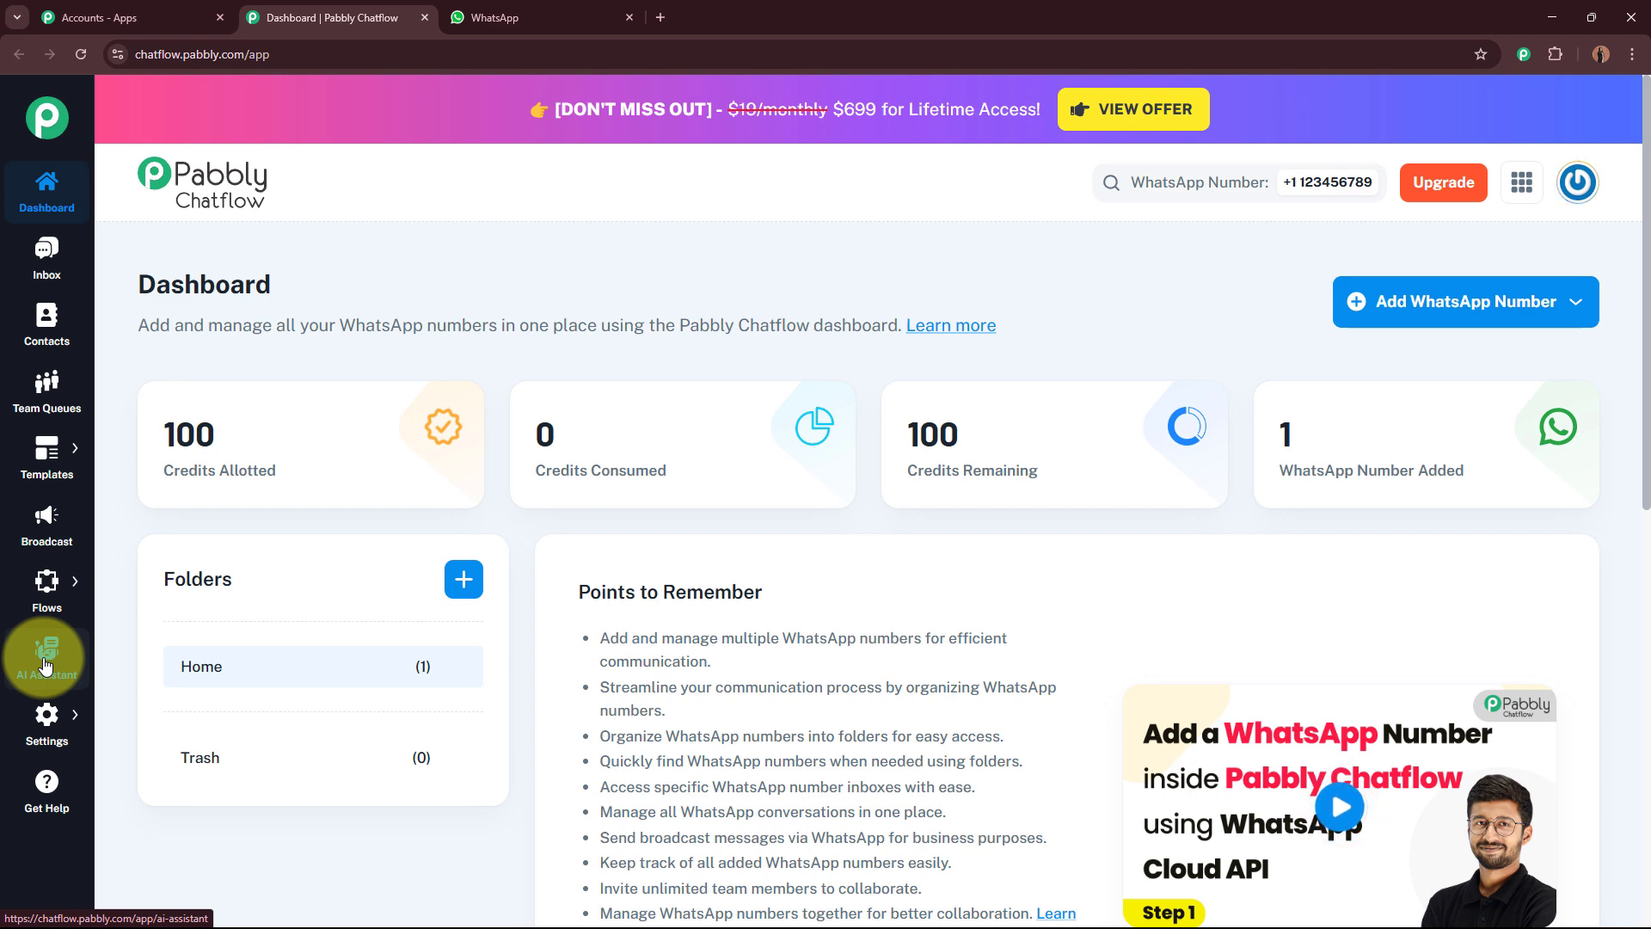
pyautogui.moveTo(48, 707)
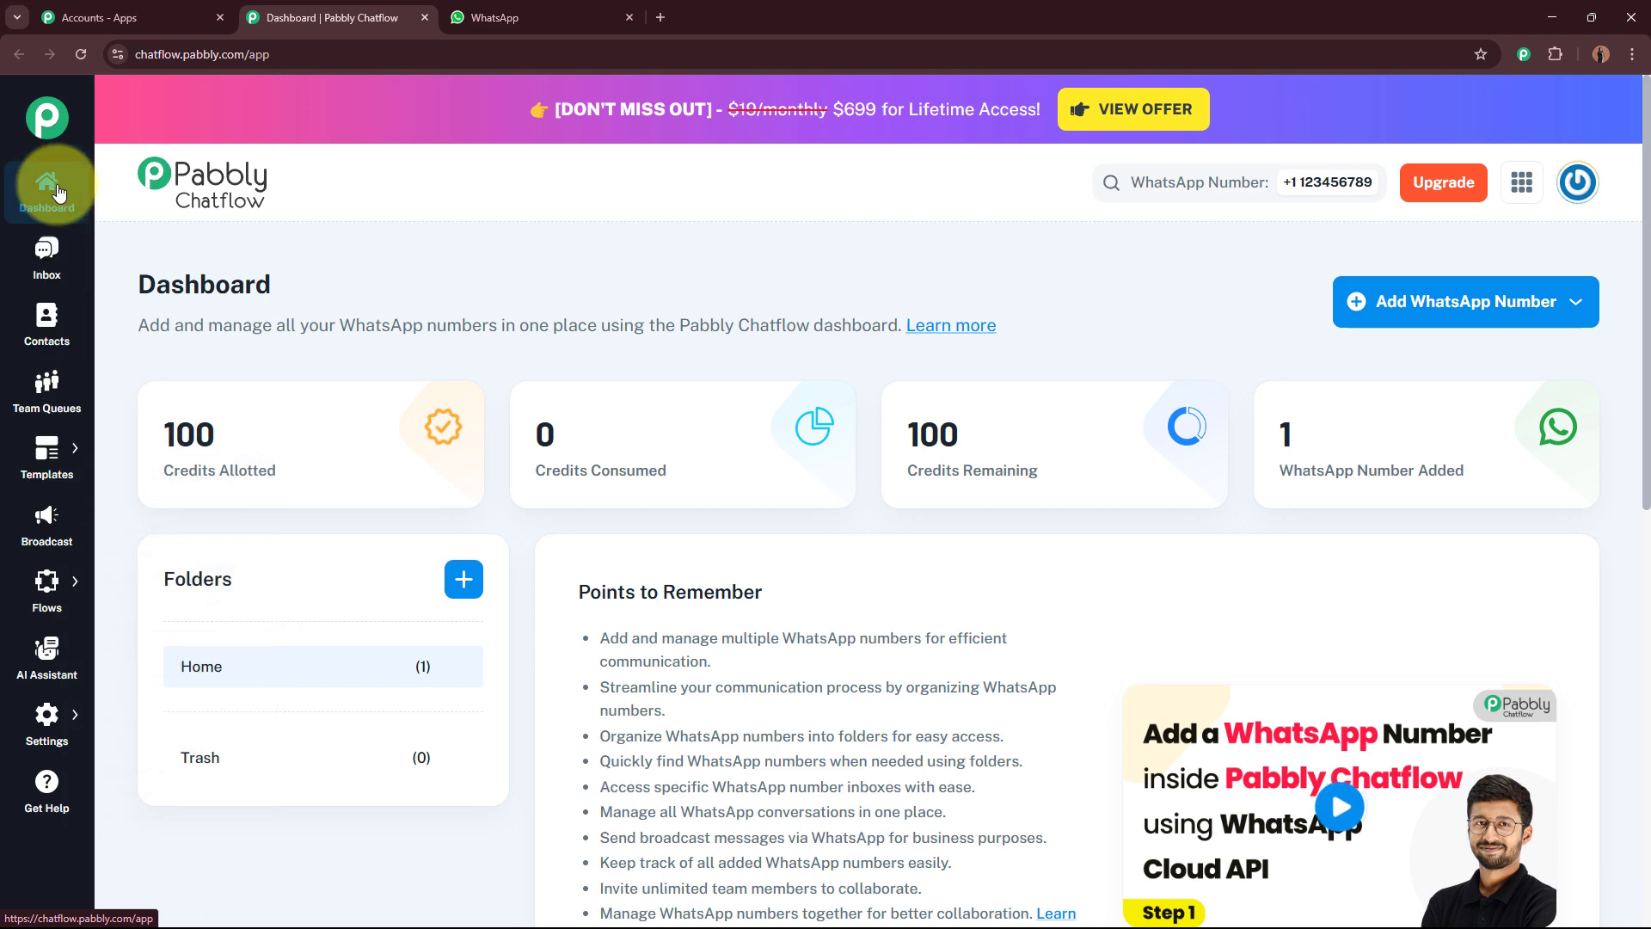
pyautogui.moveTo(20, 745)
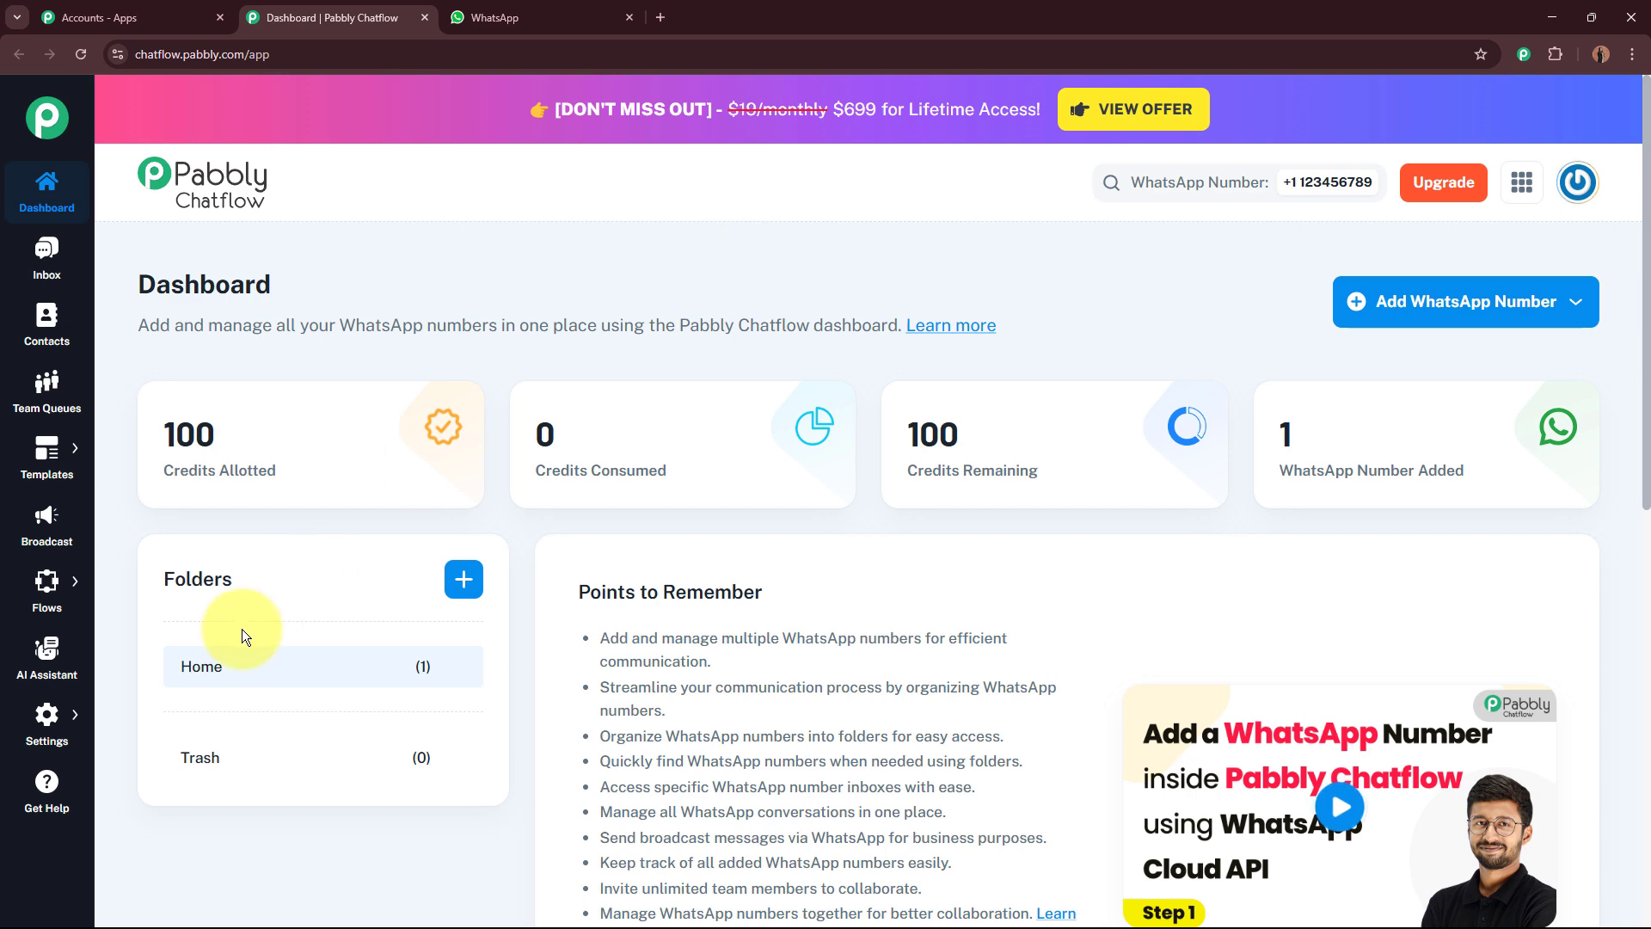
pyautogui.click(26, 790)
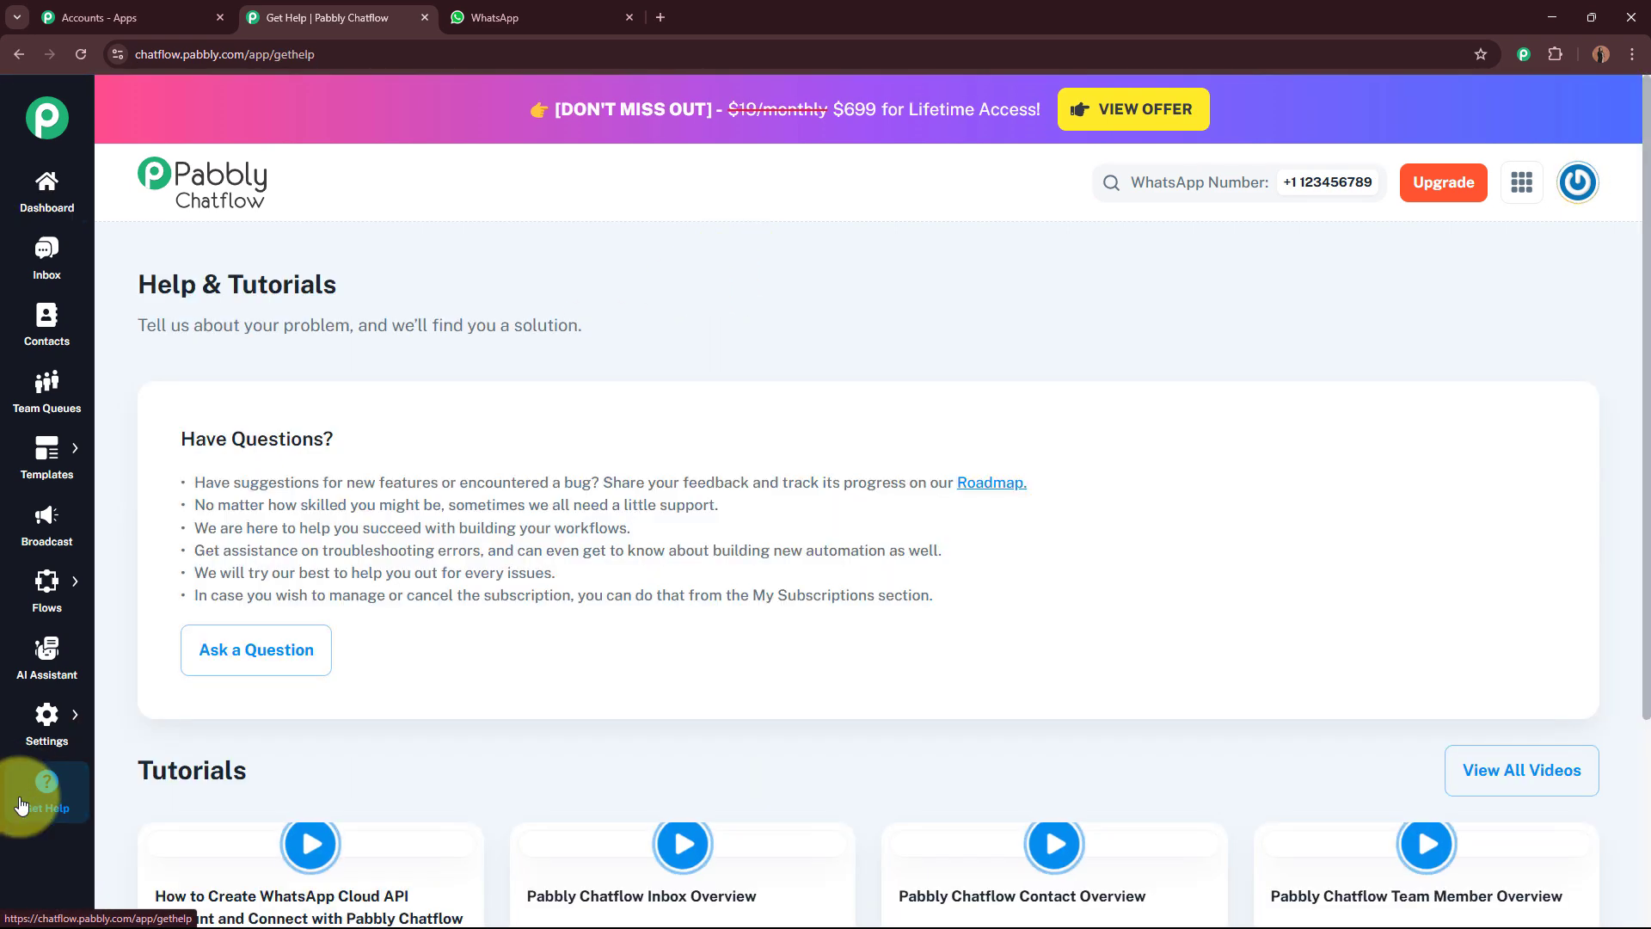
pyautogui.scroll(-1, 1236, 480)
pyautogui.scroll(-5, 1232, 473)
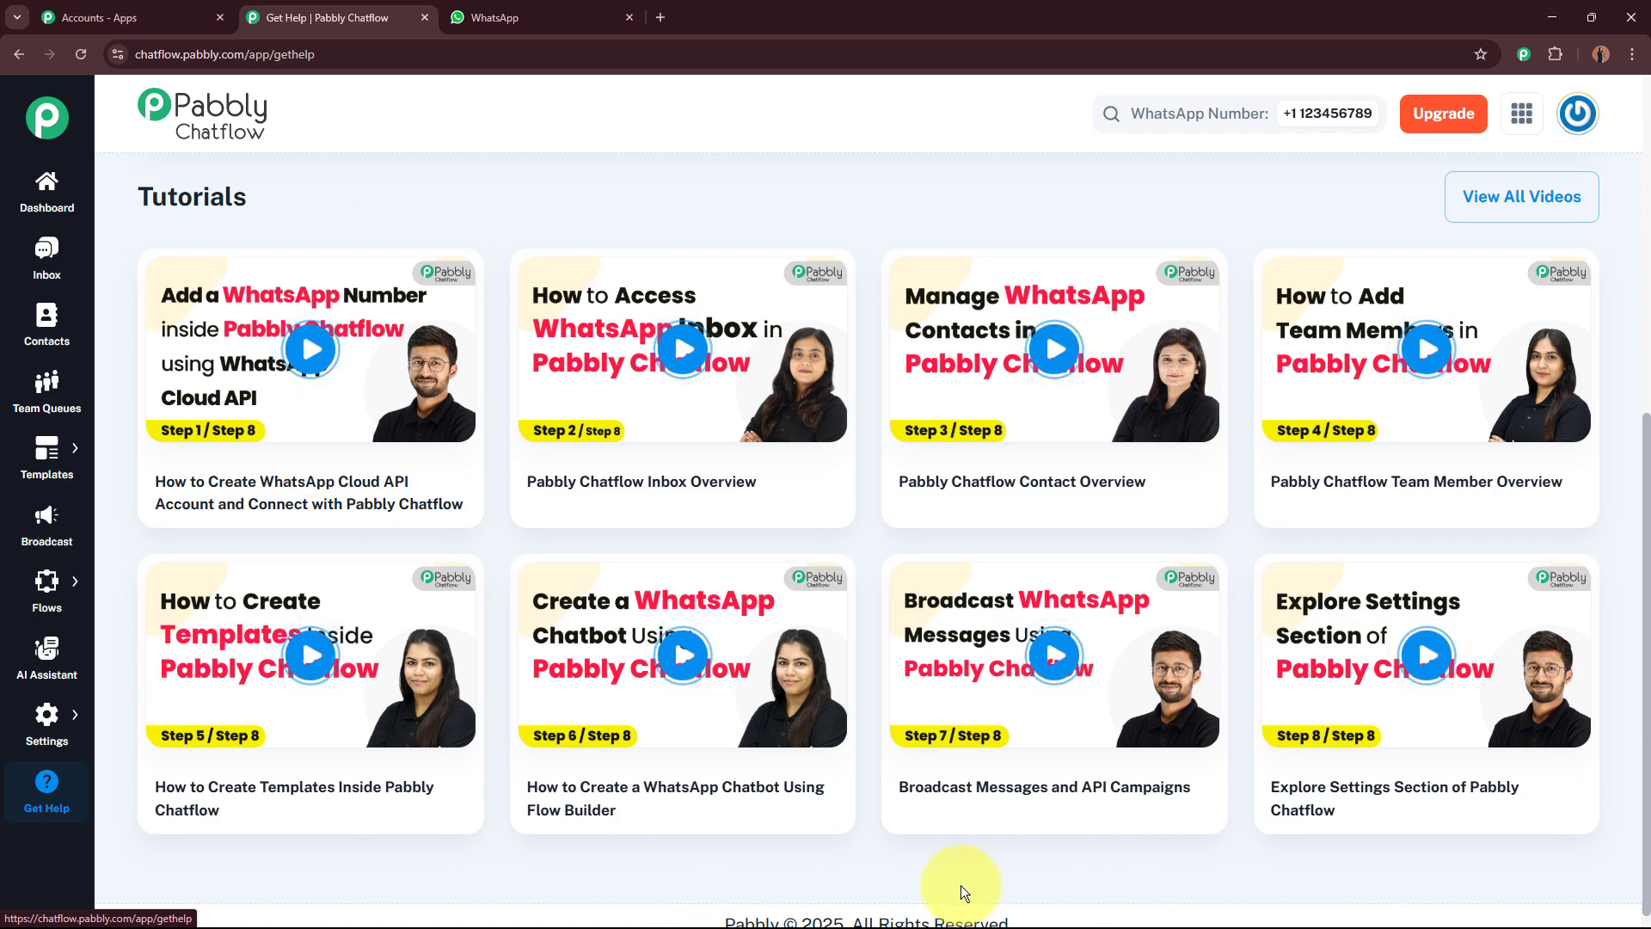
pyautogui.scroll(7, 875, 580)
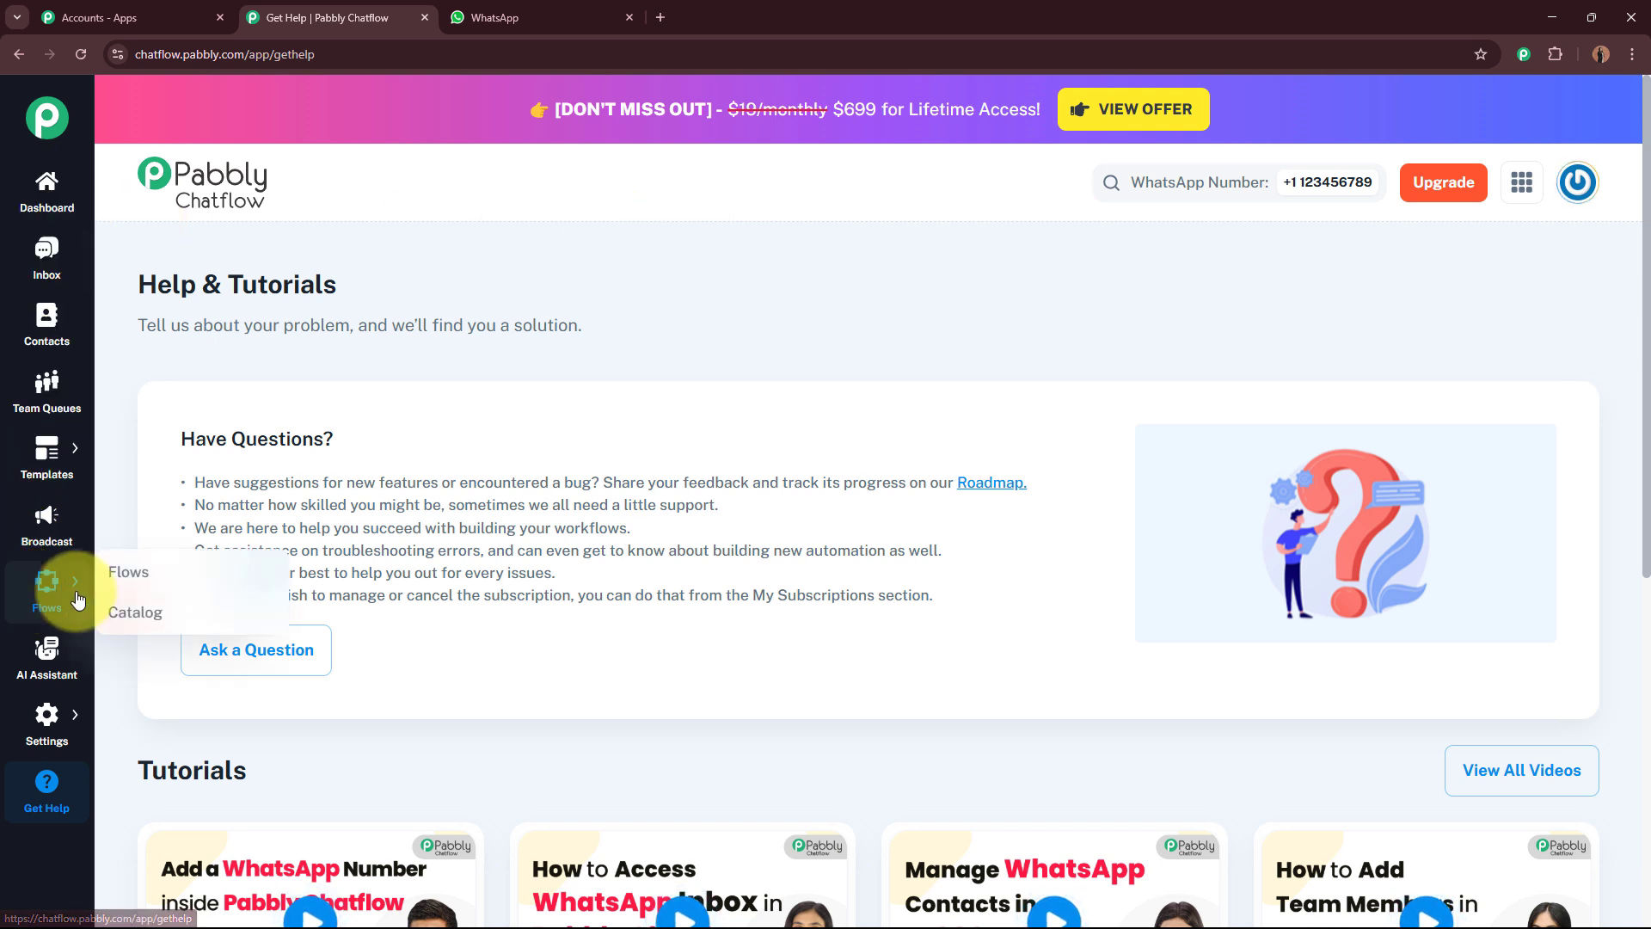
# Step: Open the Flow Builder and add a new flow named WhatsApp Chatbot for Your Vintage Clothing Boutique Business
pyautogui.click(105, 571)
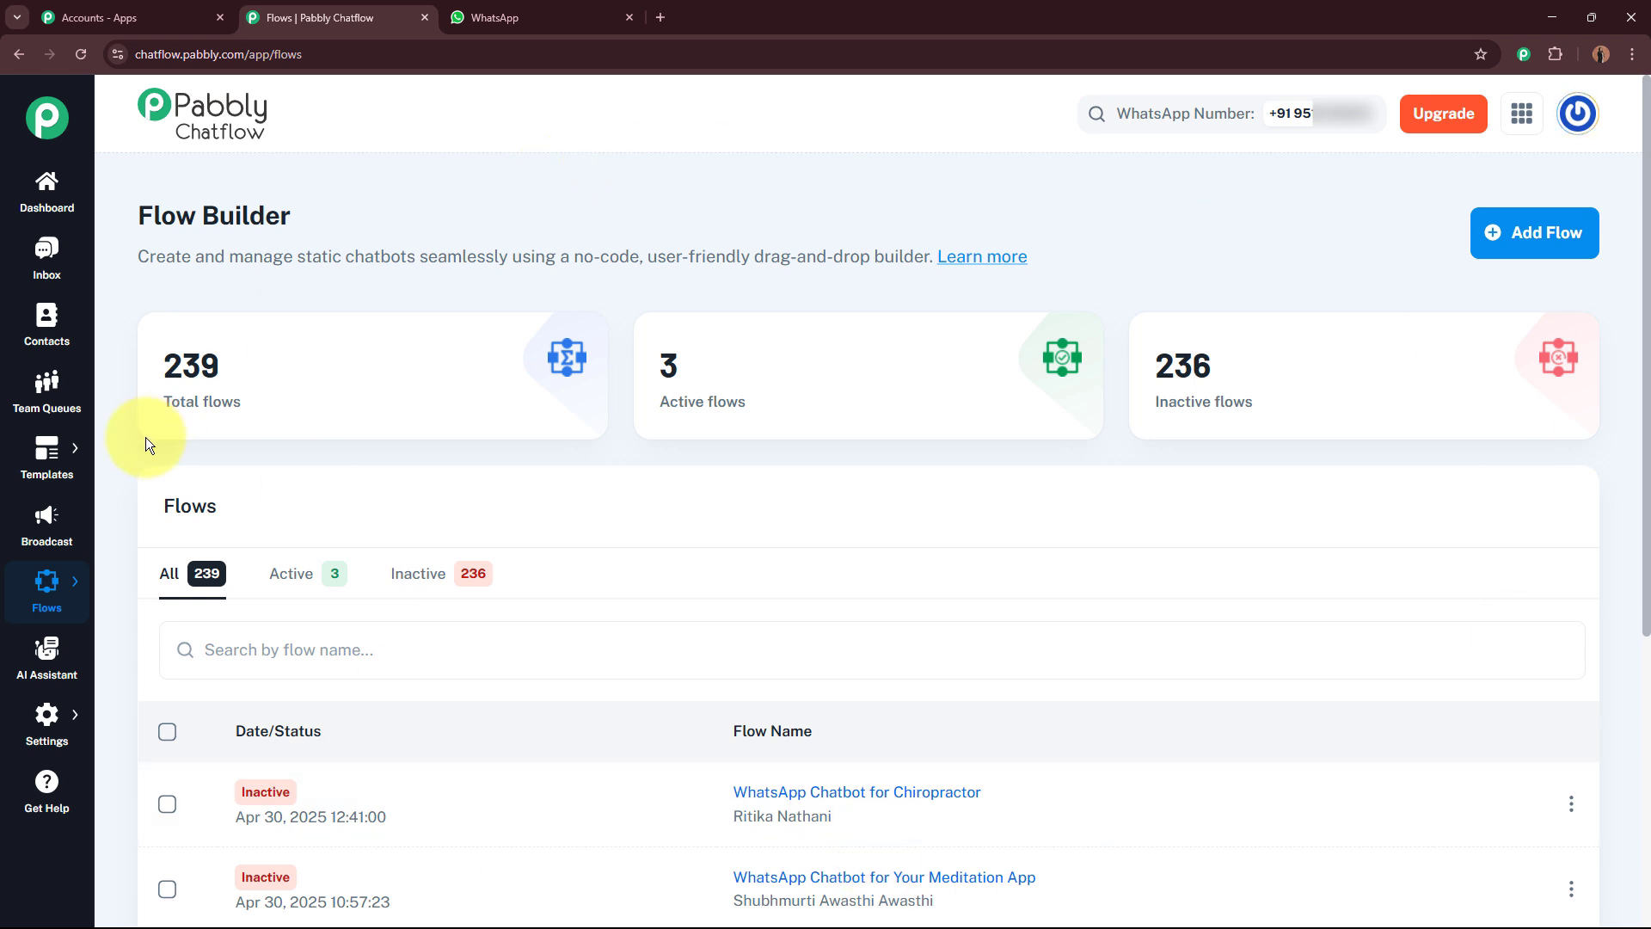
pyautogui.moveTo(184, 401); pyautogui.dragTo(1287, 413)
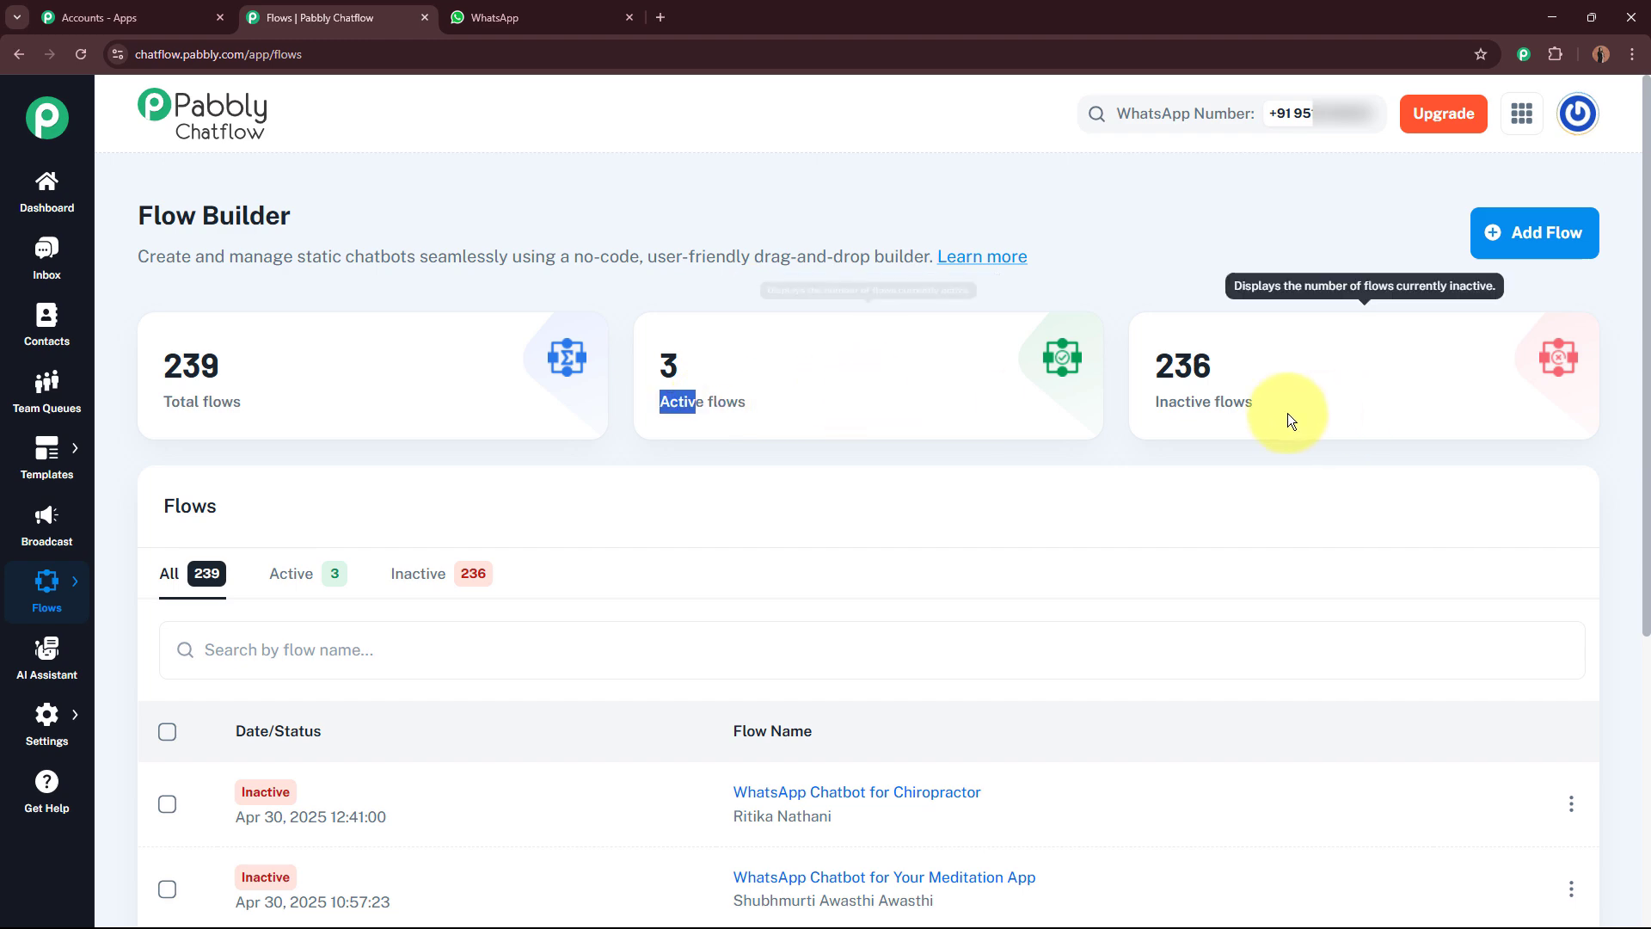
pyautogui.moveTo(1153, 399); pyautogui.dragTo(1287, 399)
pyautogui.scroll(-5, 1285, 397)
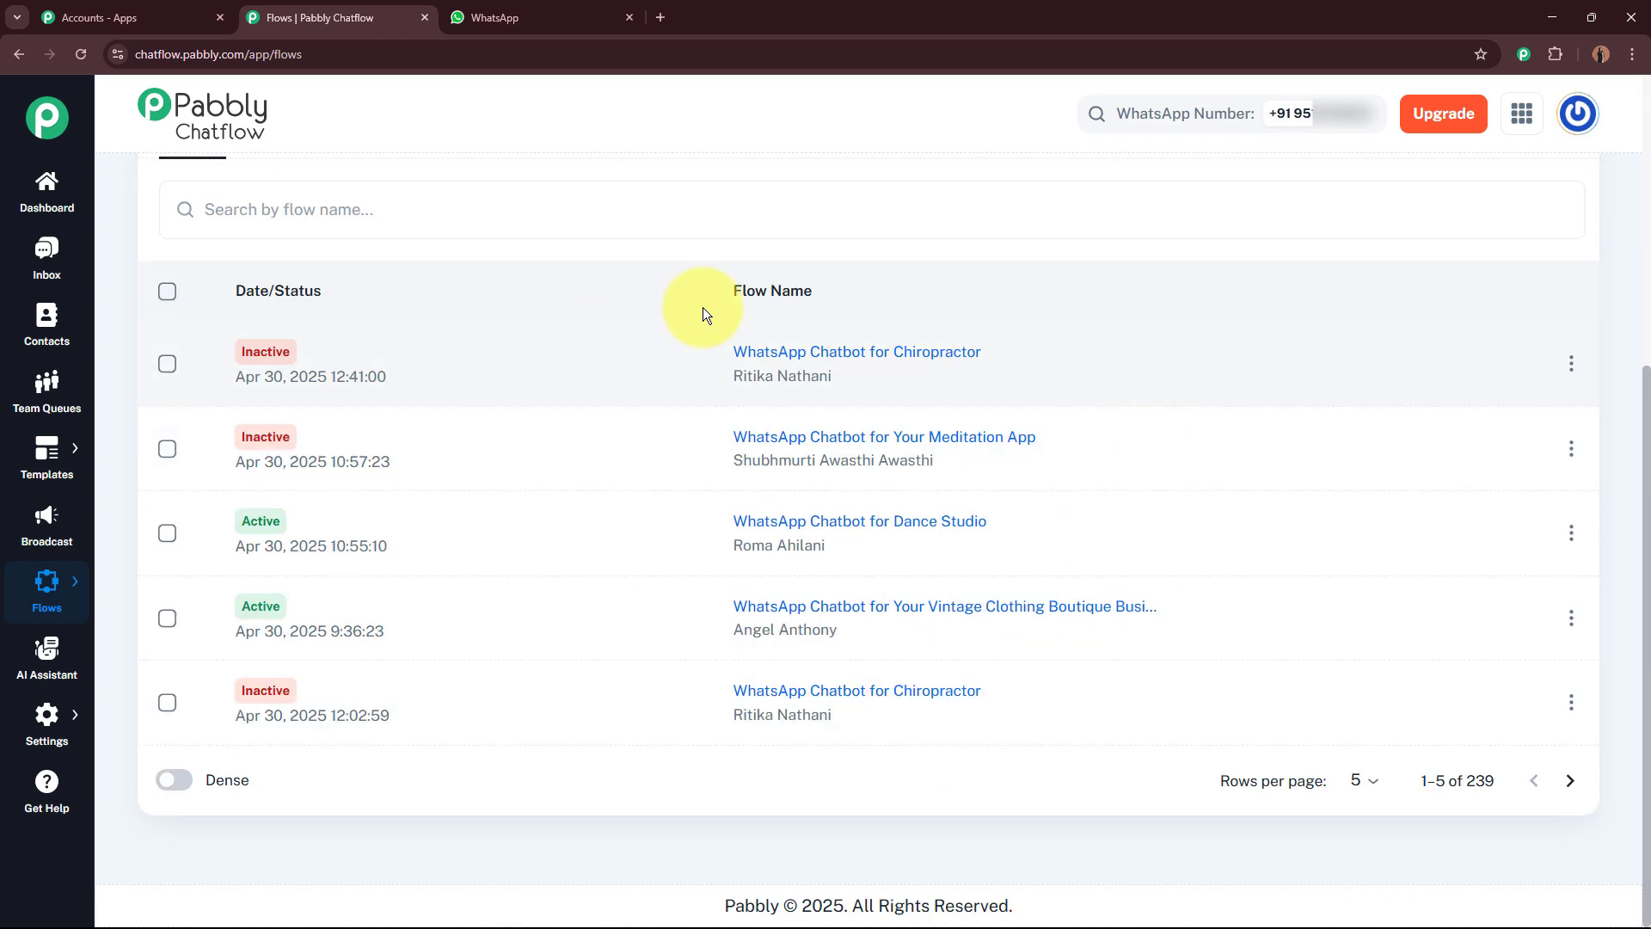
pyautogui.scroll(5, 939, 556)
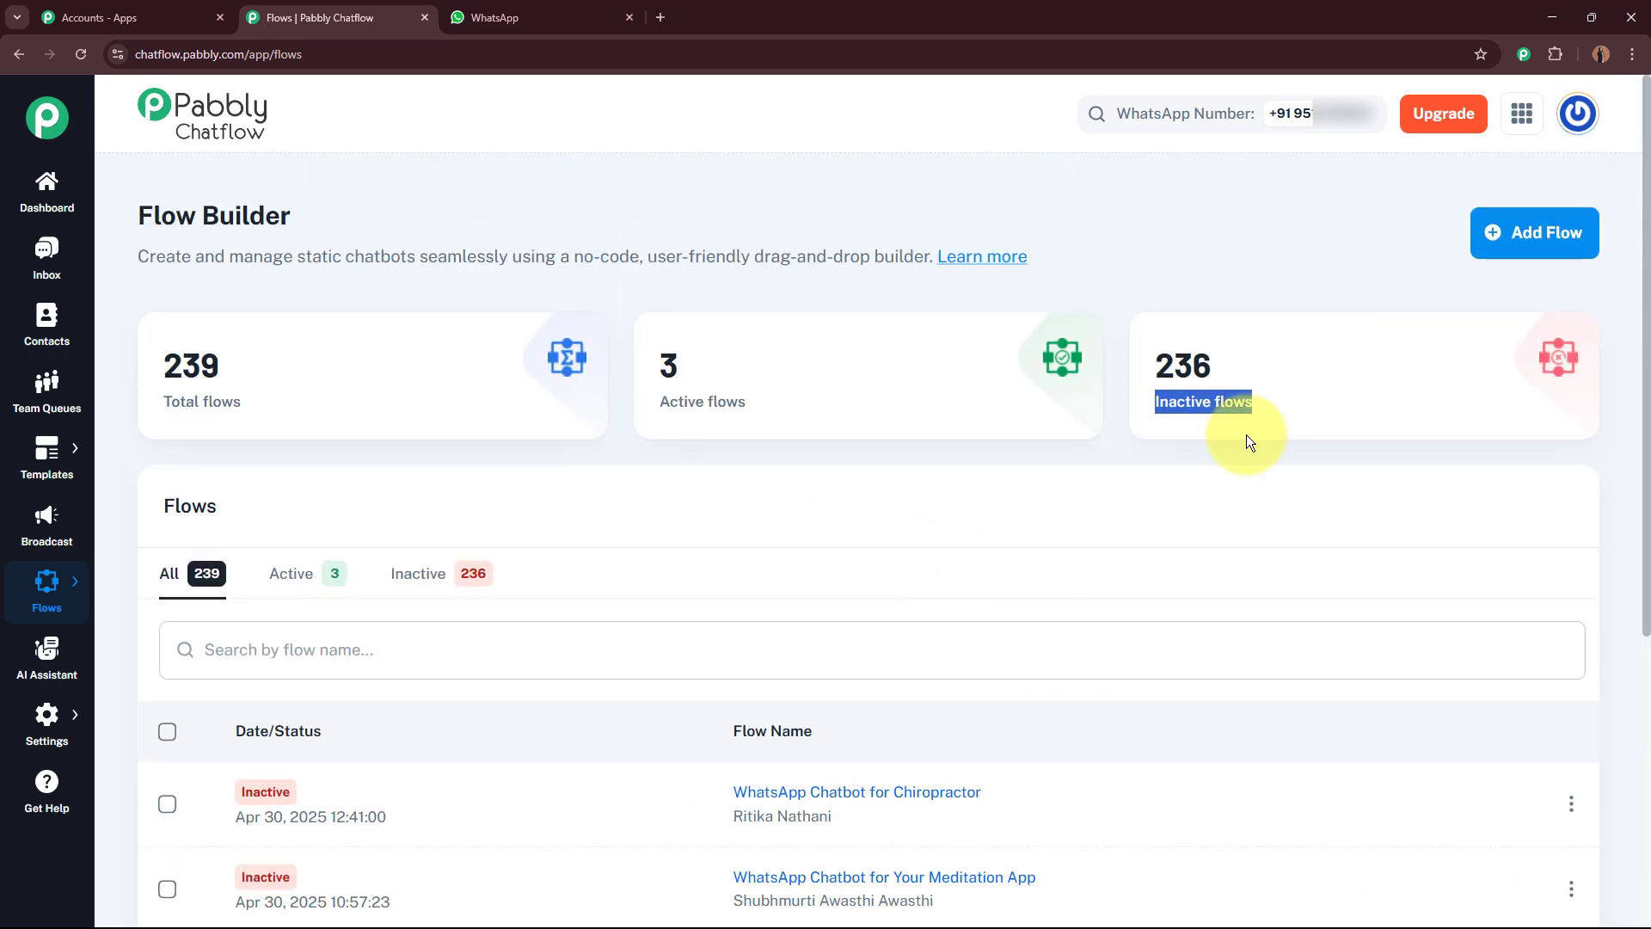
pyautogui.click(1543, 234)
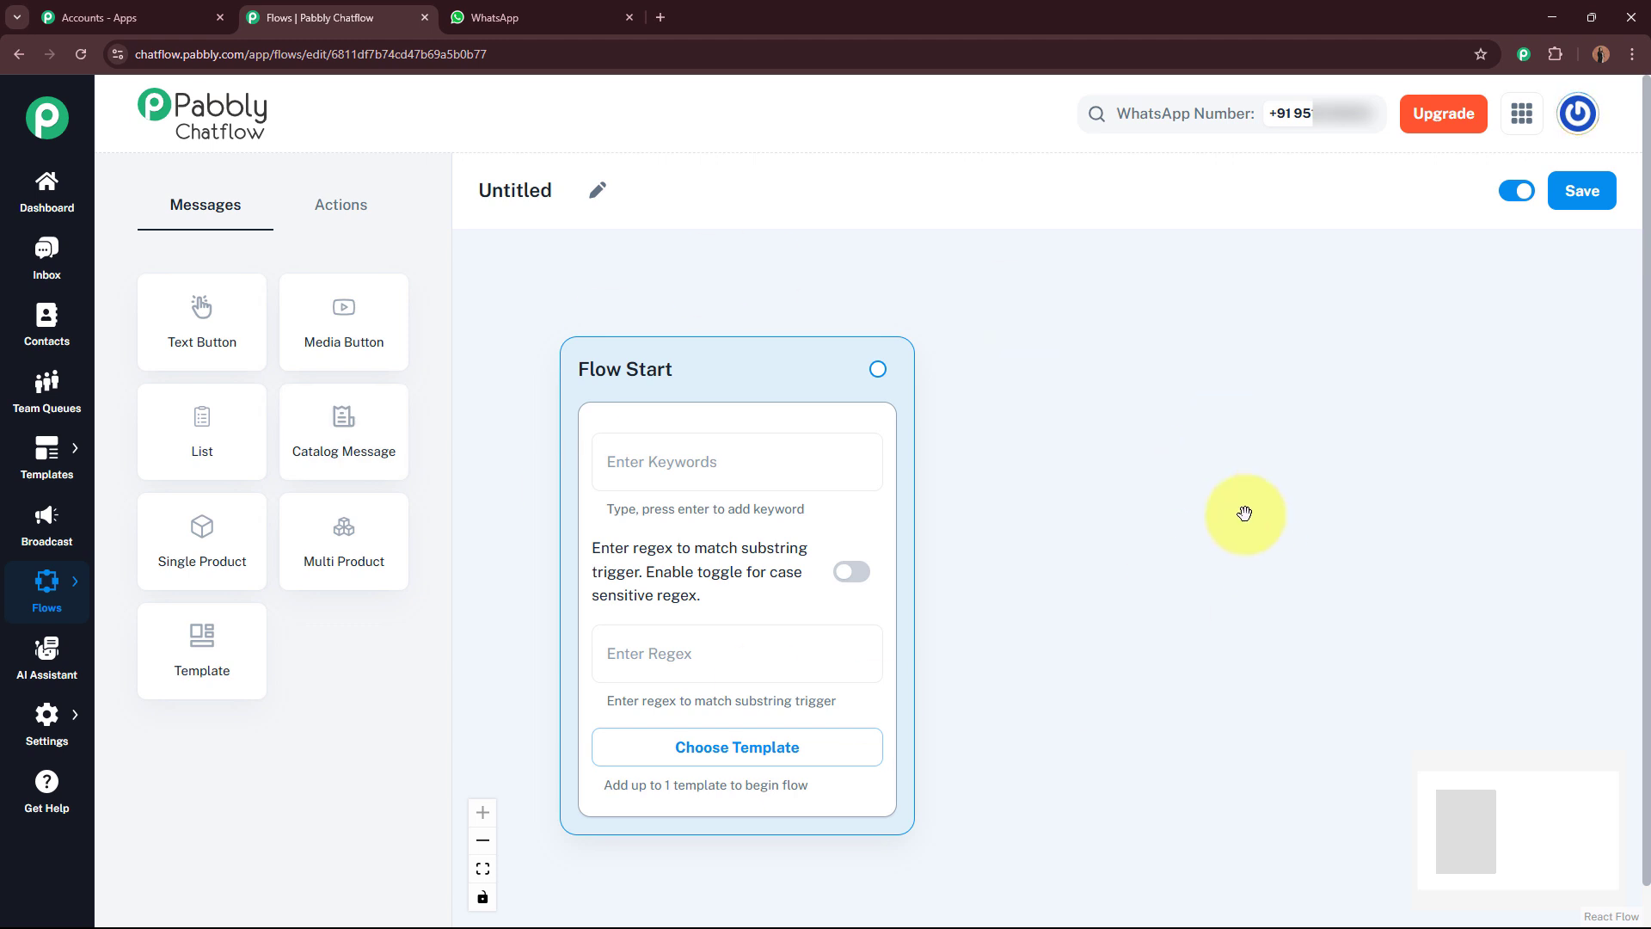
pyautogui.click(598, 190)
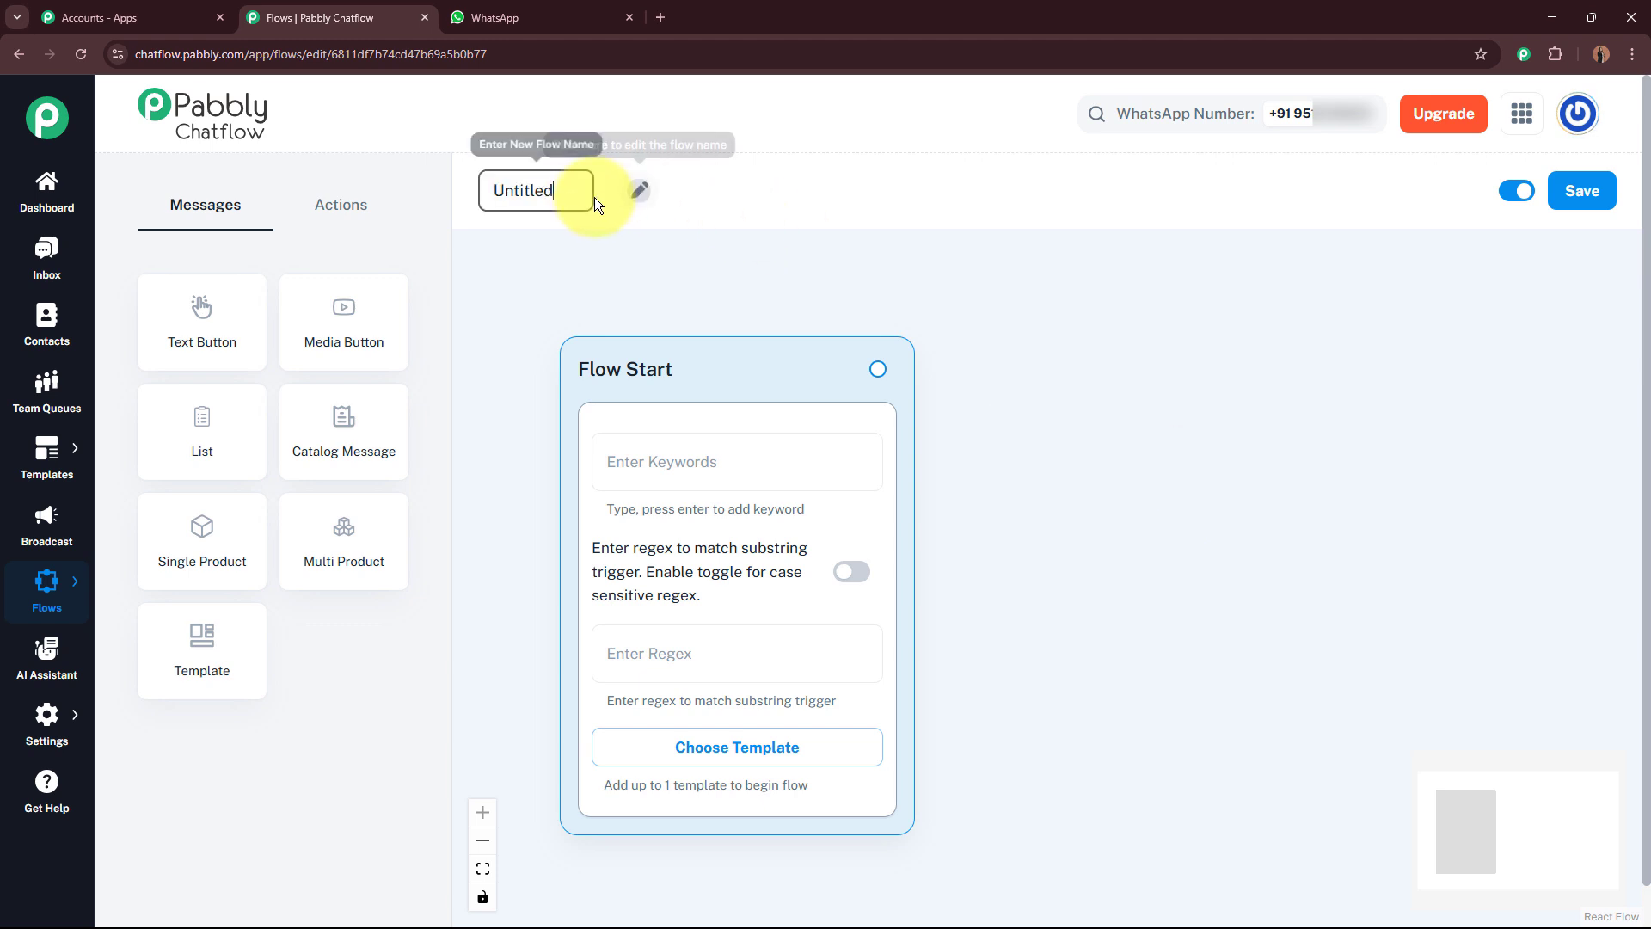
pyautogui.press('BackSpace')
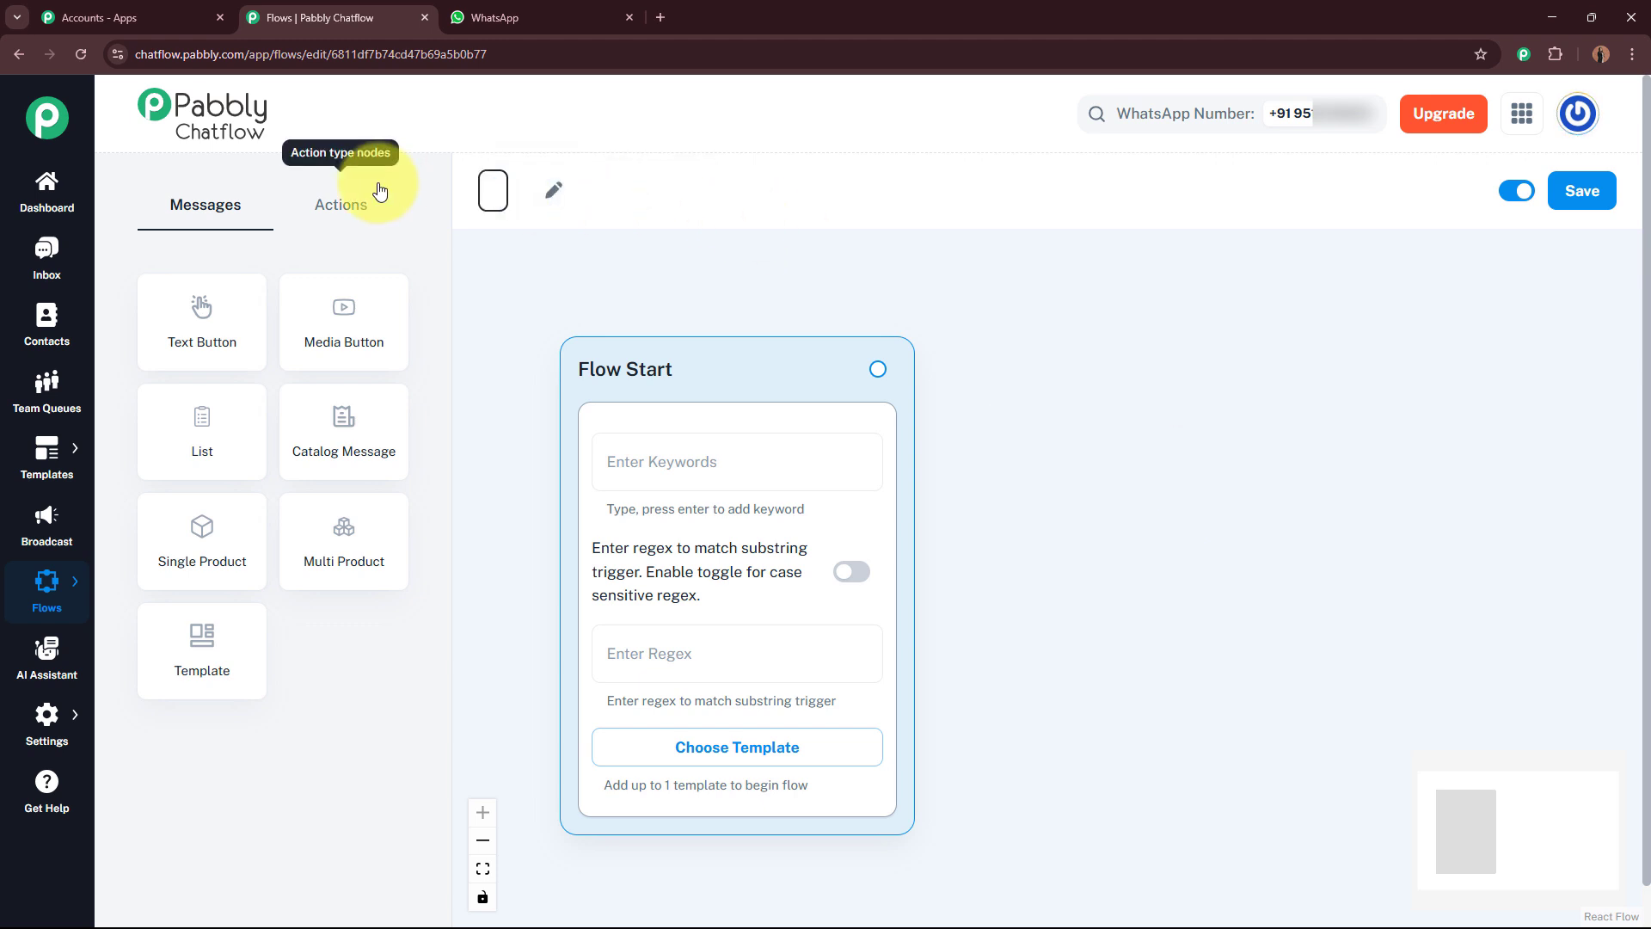
pyautogui.write('WhatsApp Chatbot for Your Vintage Clothing Boutique Business')
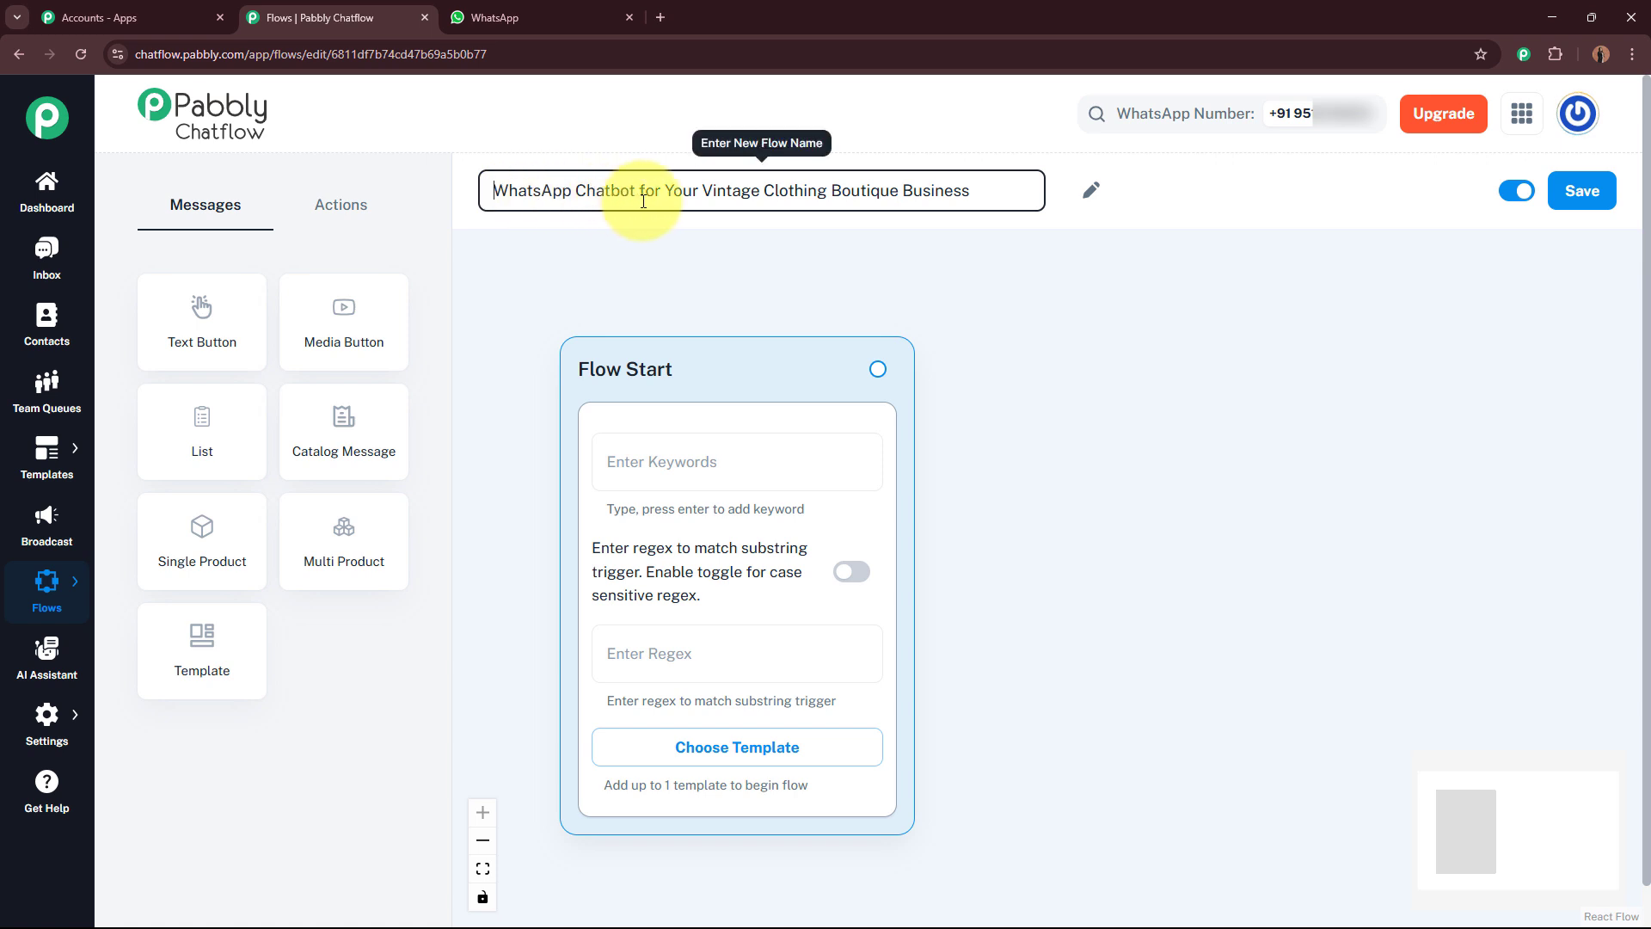
pyautogui.click(750, 258)
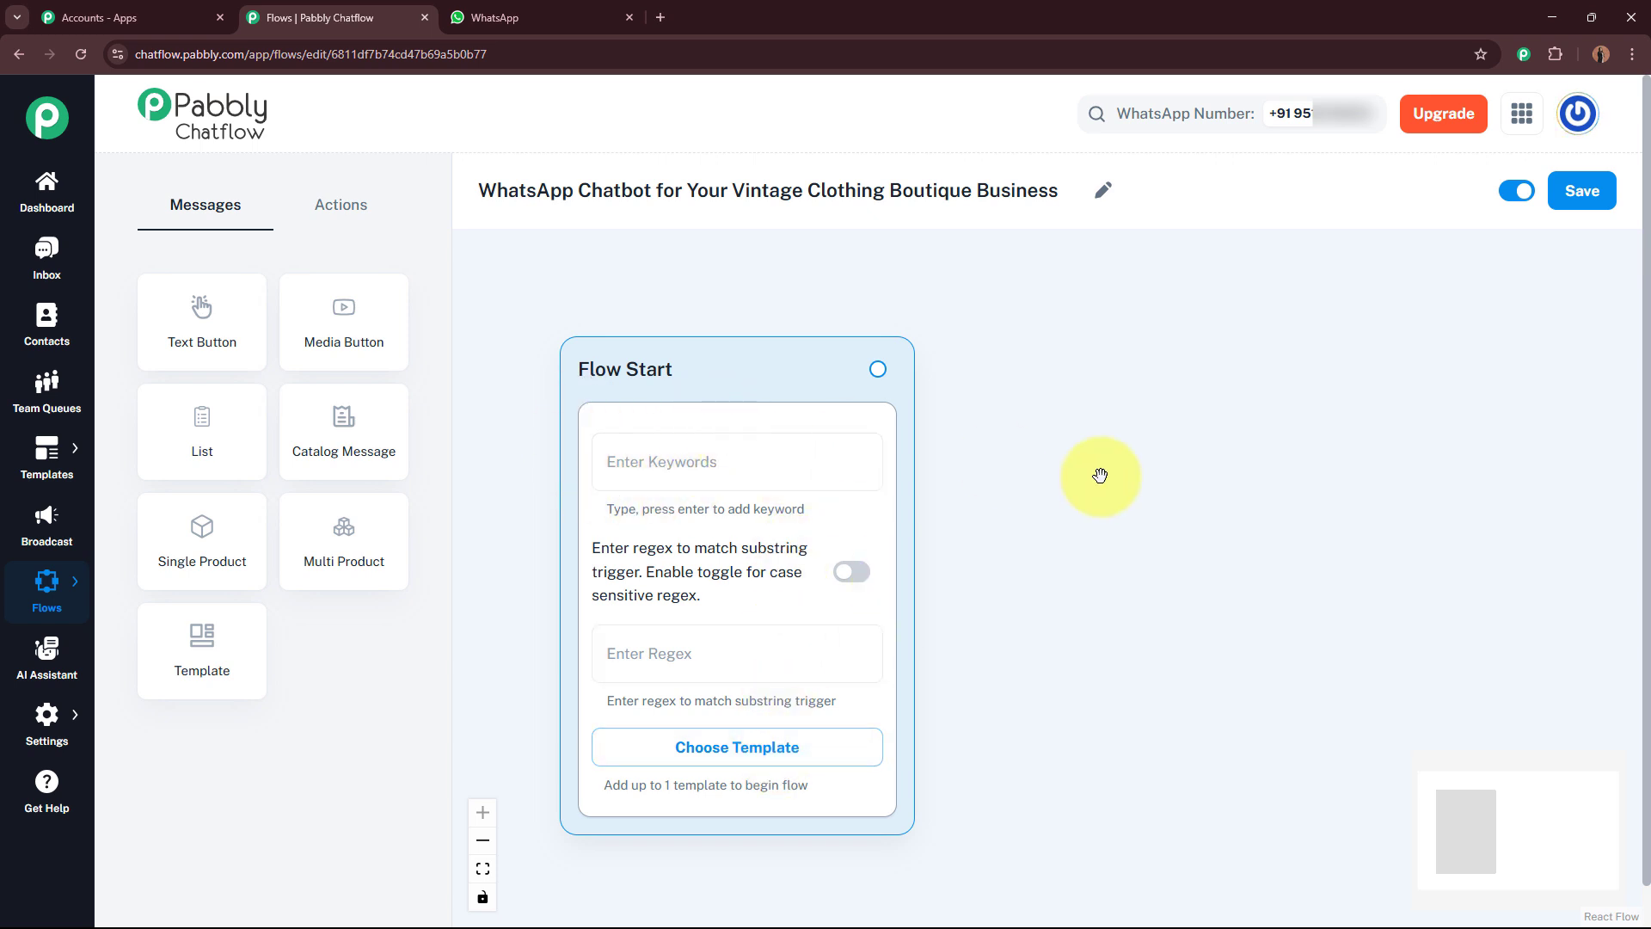
# Step: Set the Flow Start trigger regex to [\s\S]* so any message starts the flow
pyautogui.click(648, 461)
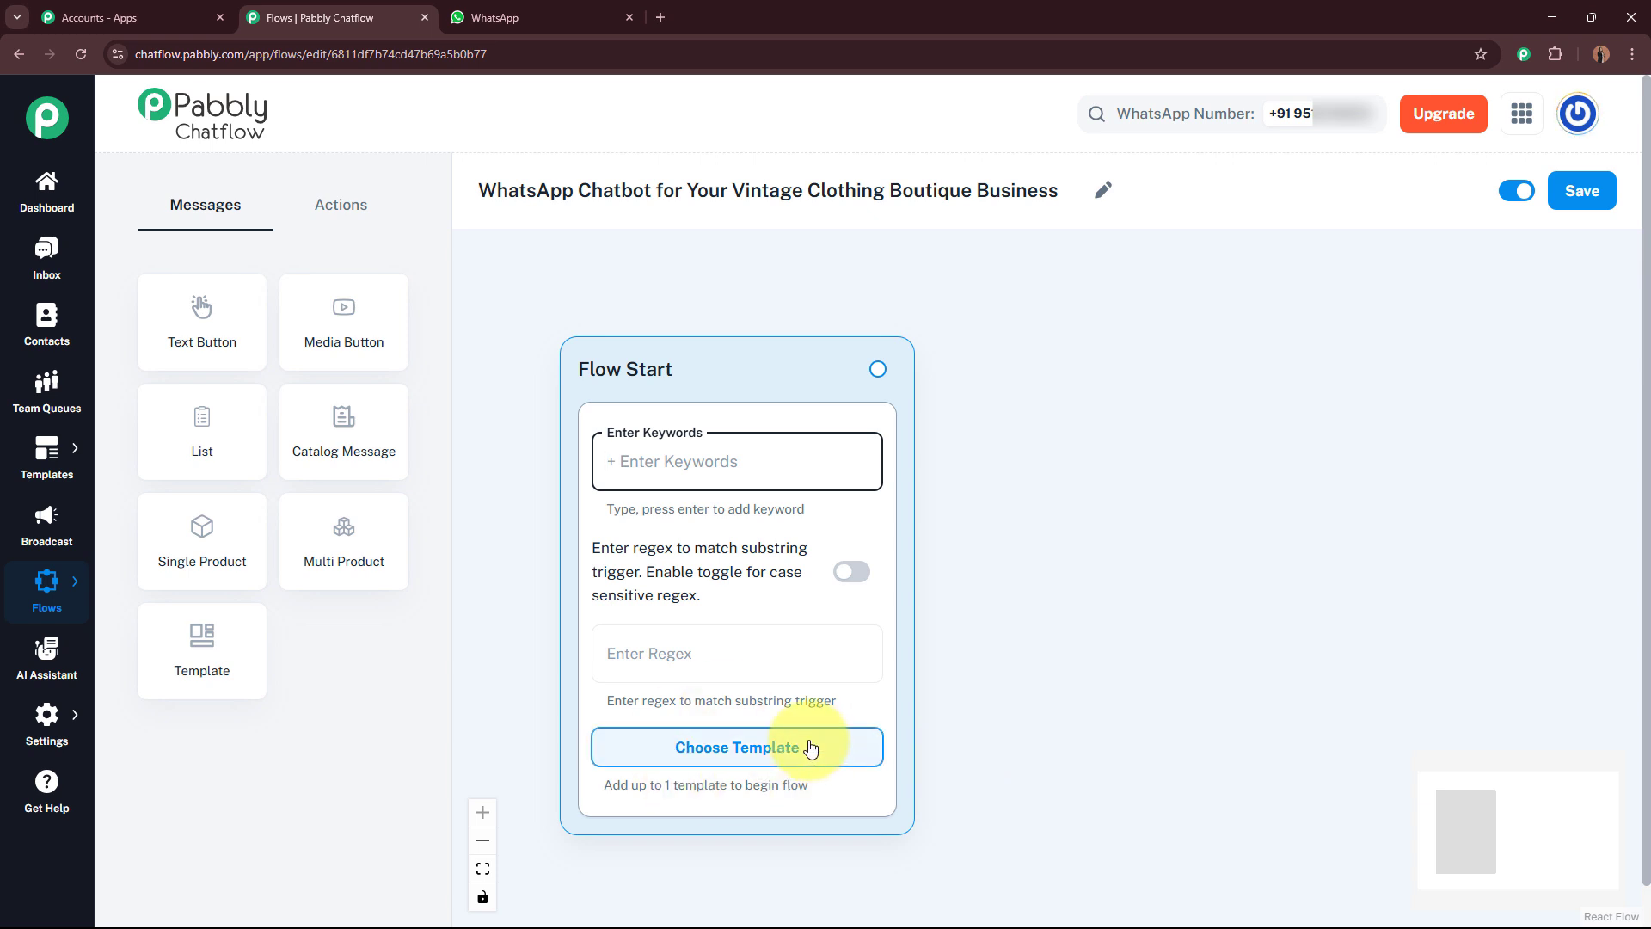
pyautogui.click(701, 648)
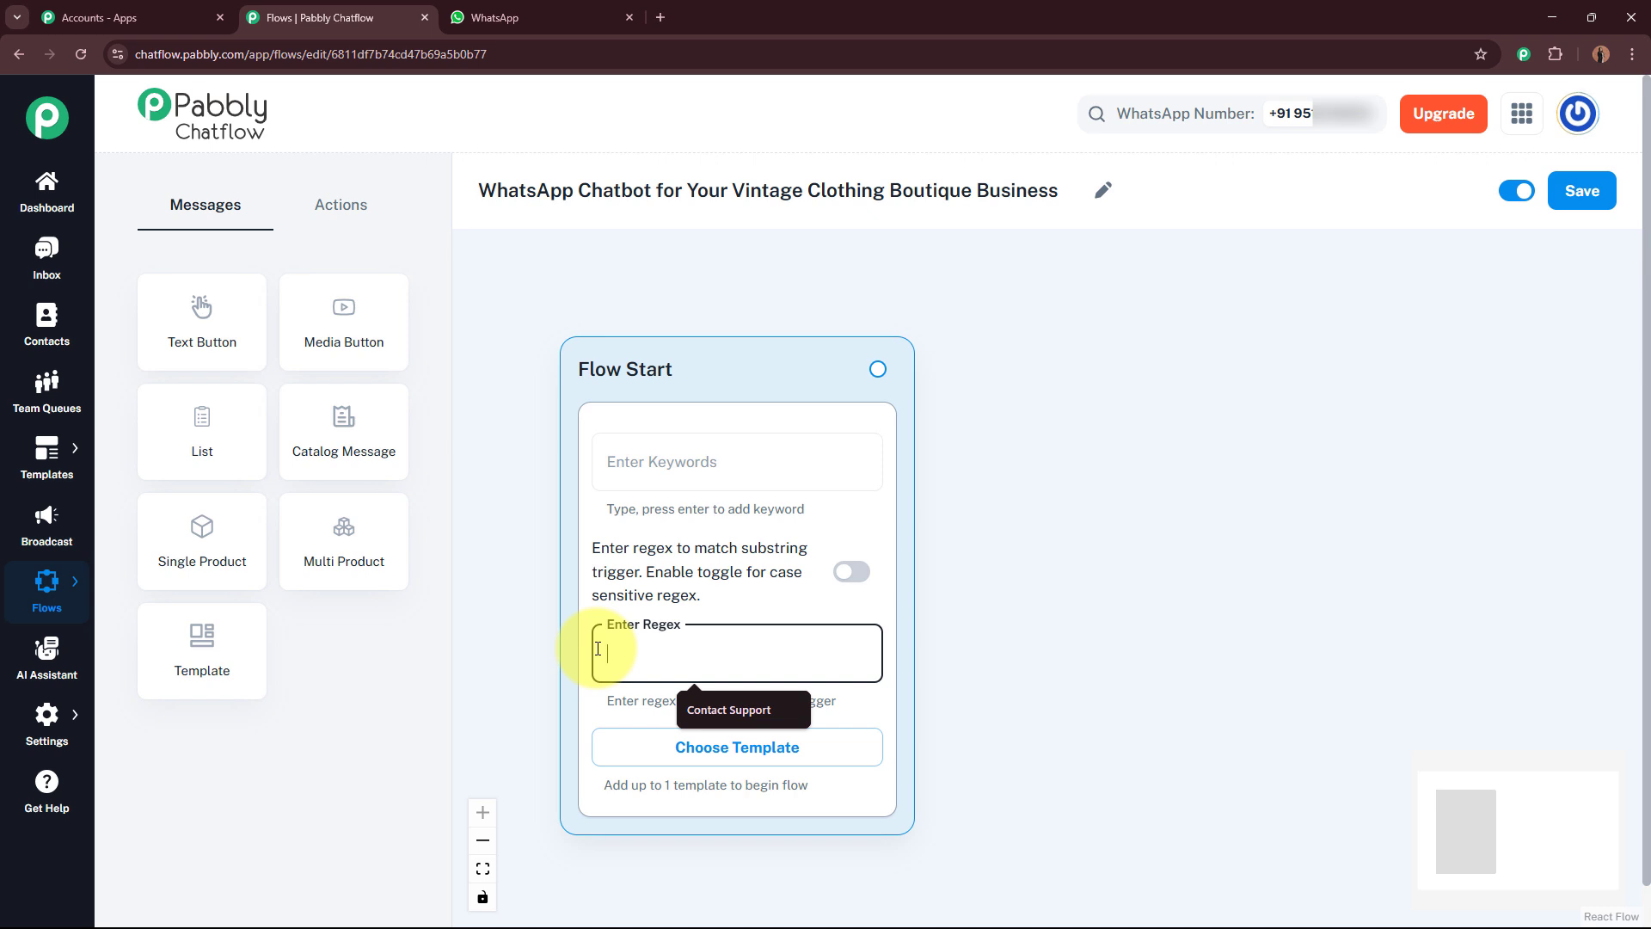
pyautogui.write('[\\s\\S]+')
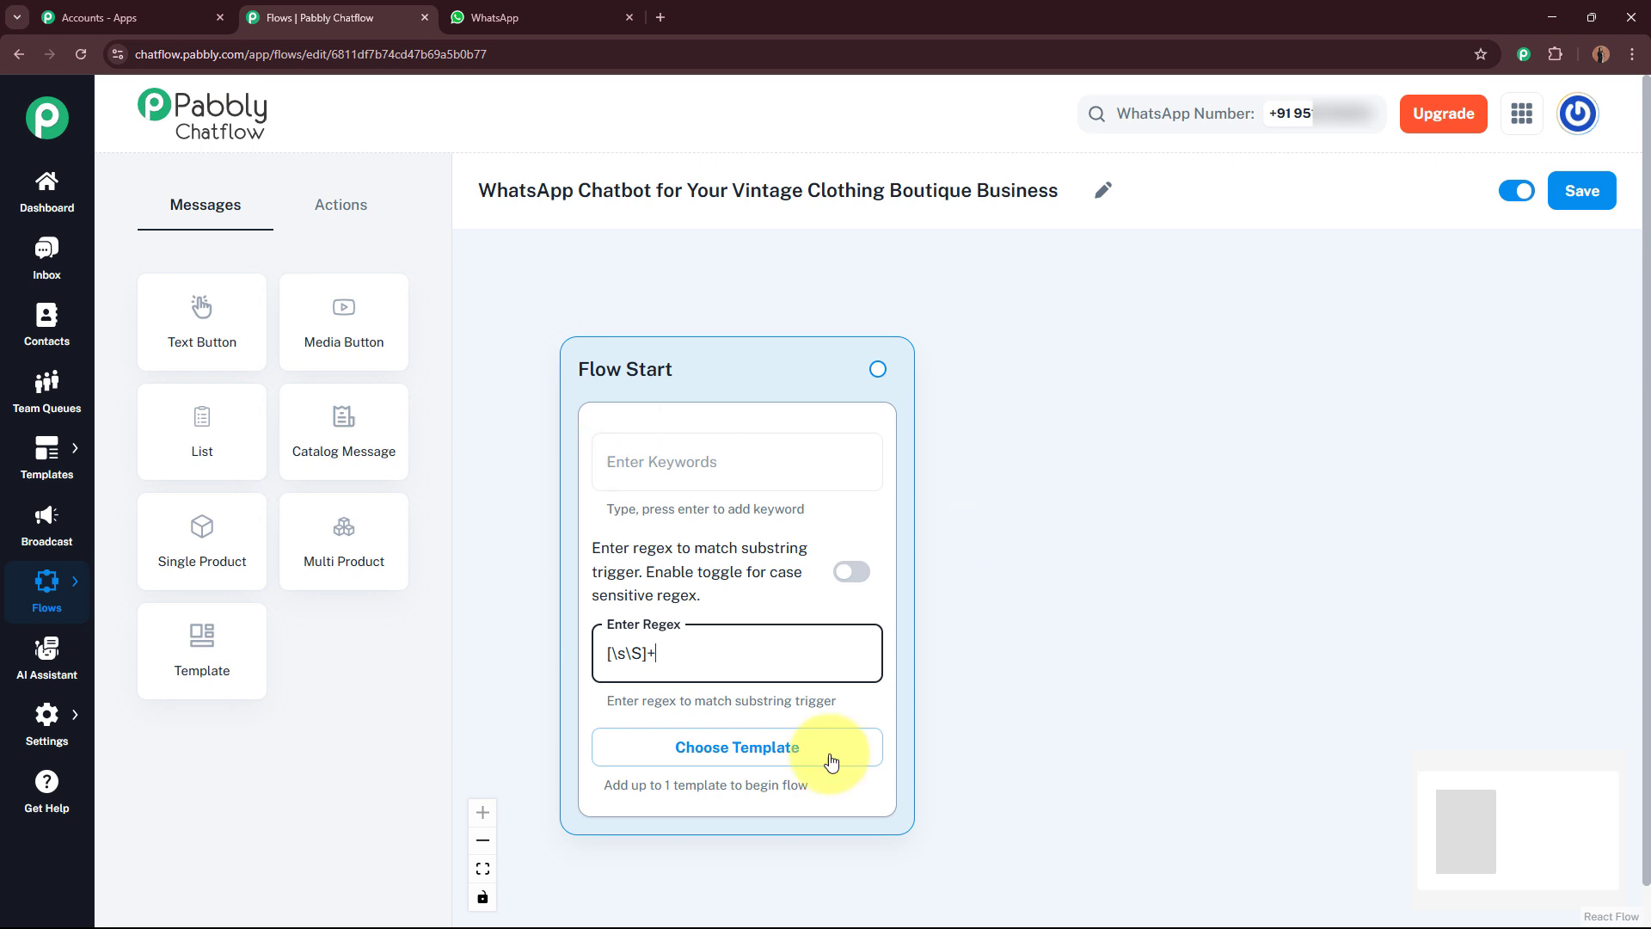
pyautogui.click(1035, 627)
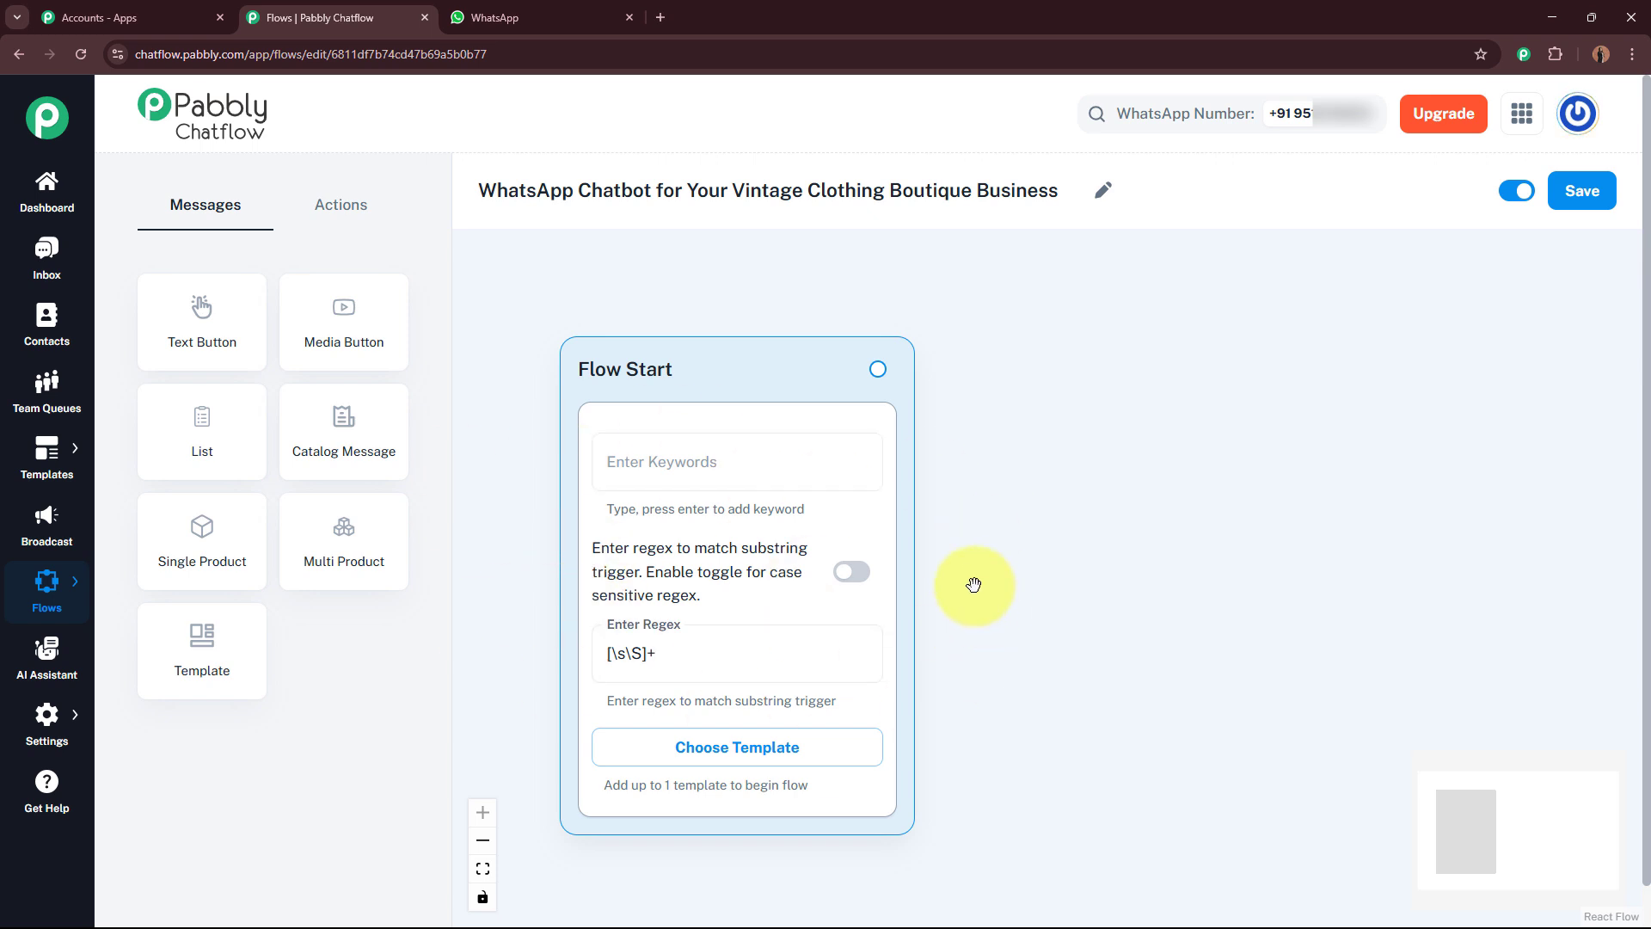
# Step: Add an Ask Question node with a RetroBloom Boutique welcome message asking for the customer's good name
pyautogui.scroll(-3, 1088, 671)
pyautogui.moveTo(1091, 676); pyautogui.dragTo(954, 579)
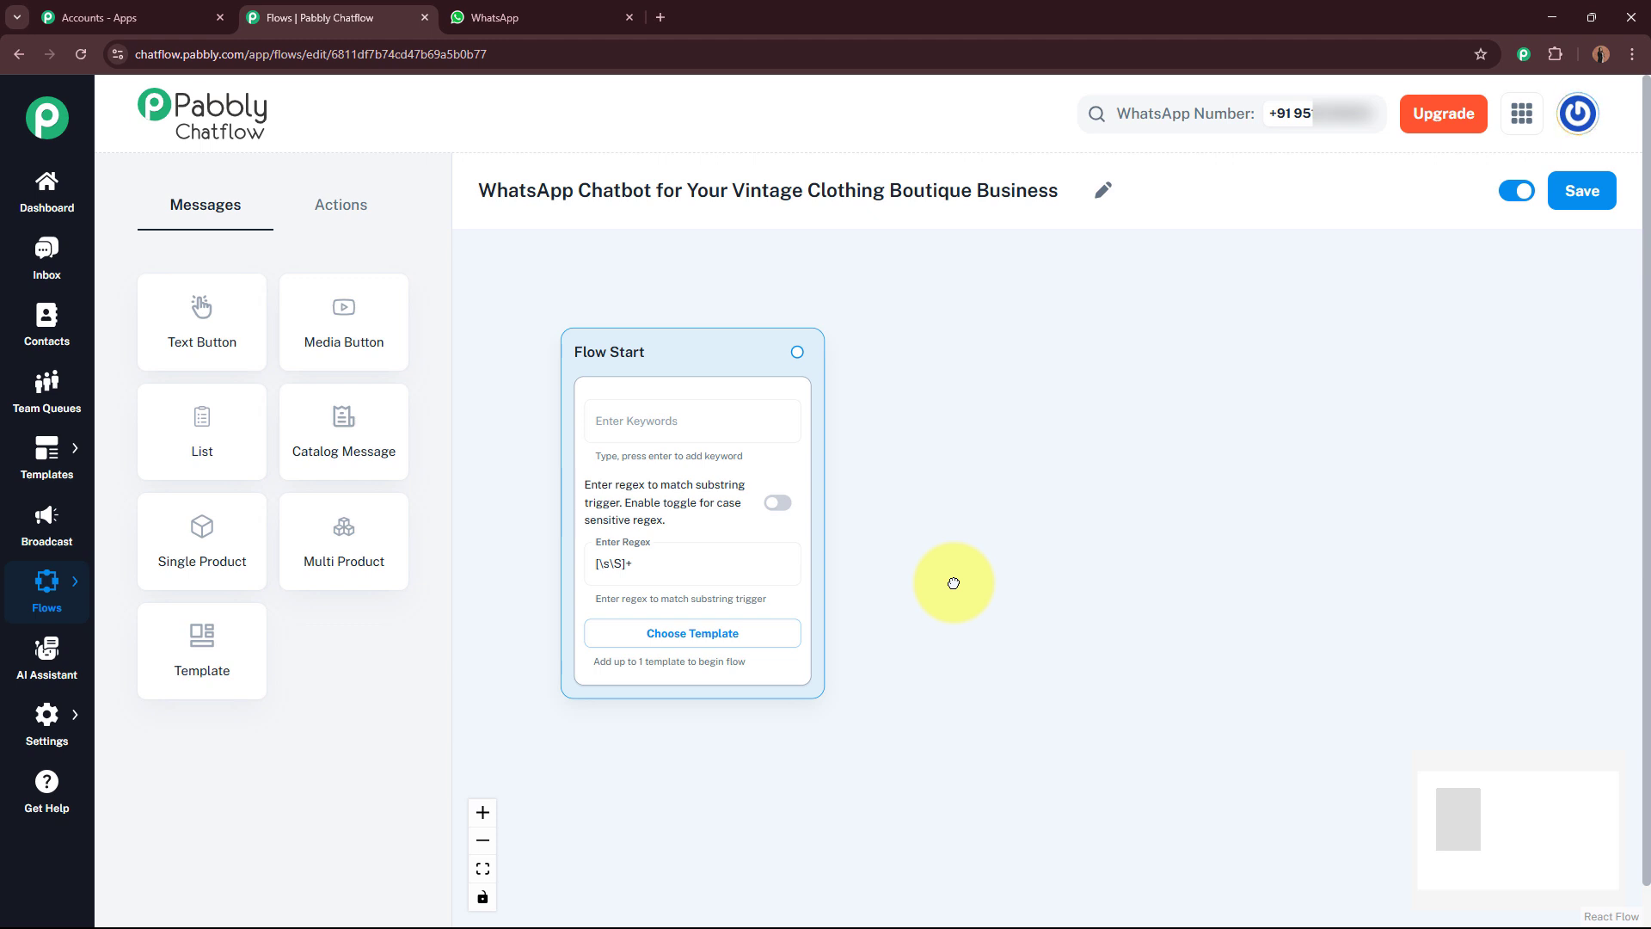
pyautogui.click(390, 217)
pyautogui.moveTo(349, 432); pyautogui.dragTo(943, 351)
pyautogui.click(989, 422)
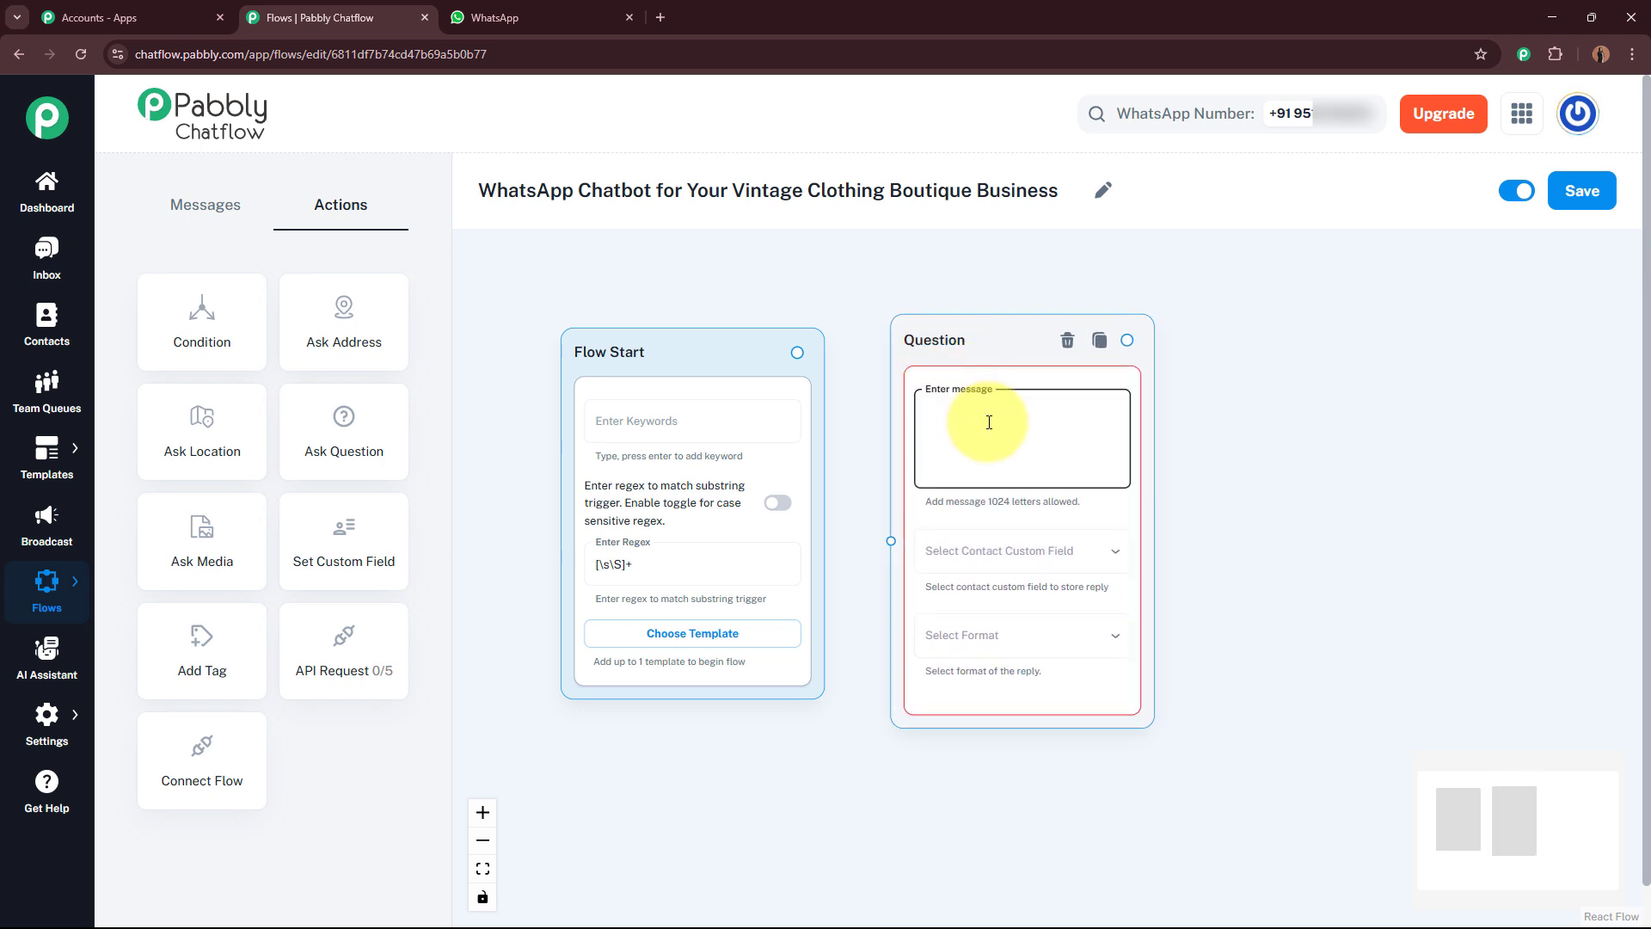
pyautogui.hotkey('ctrl', 'v')
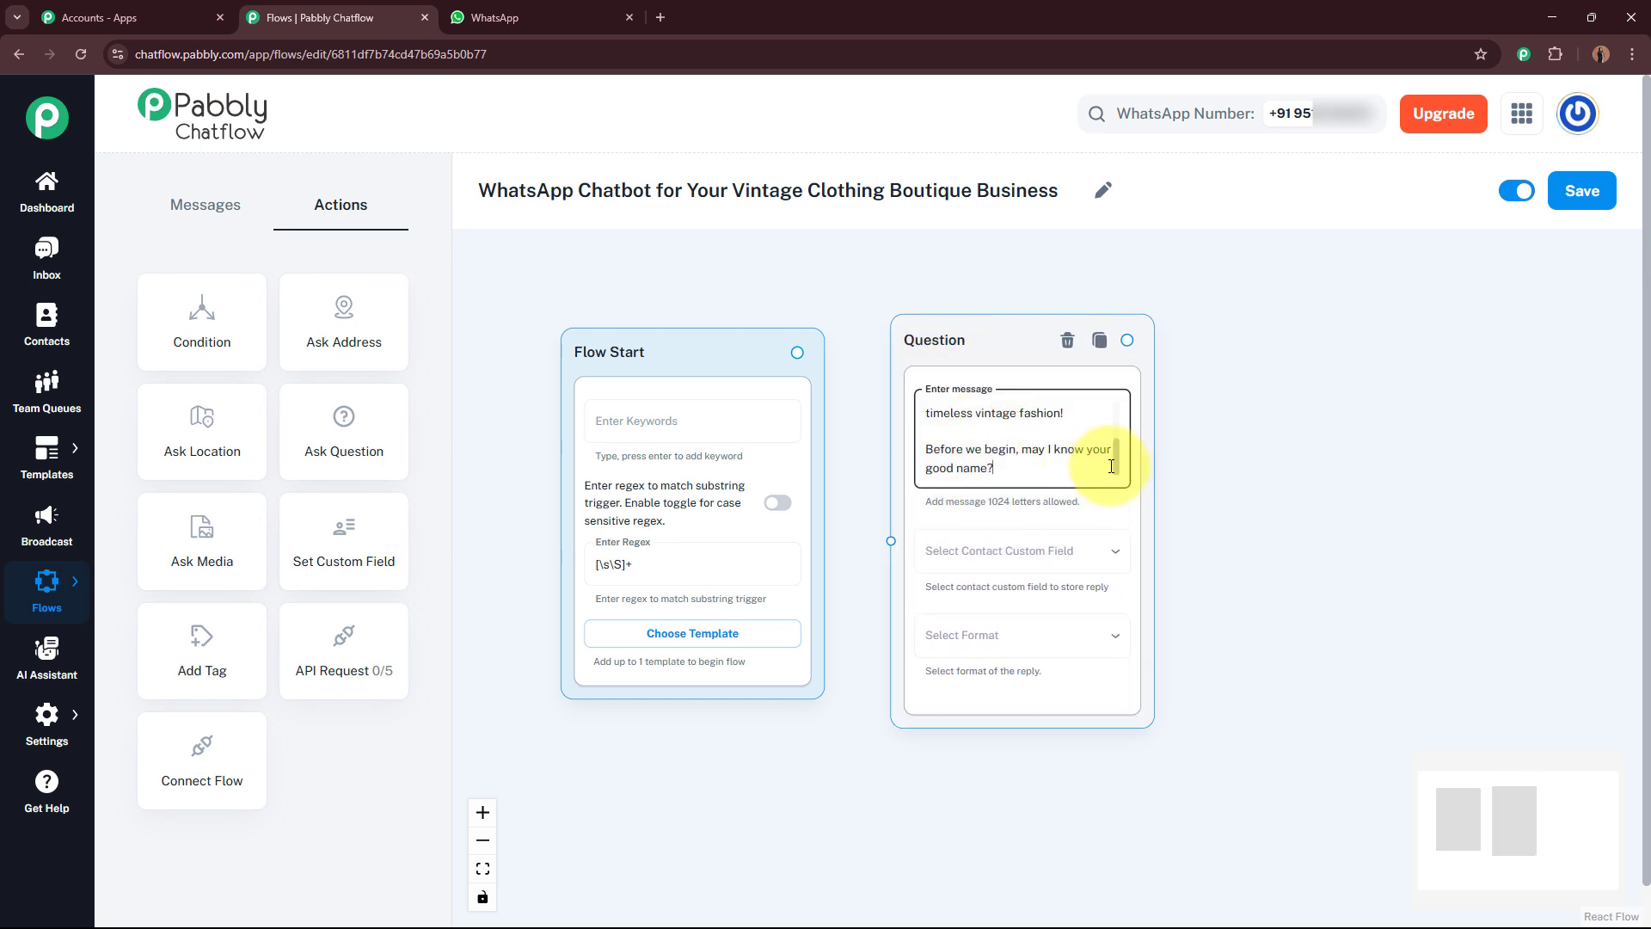
pyautogui.scroll(5, 1118, 418)
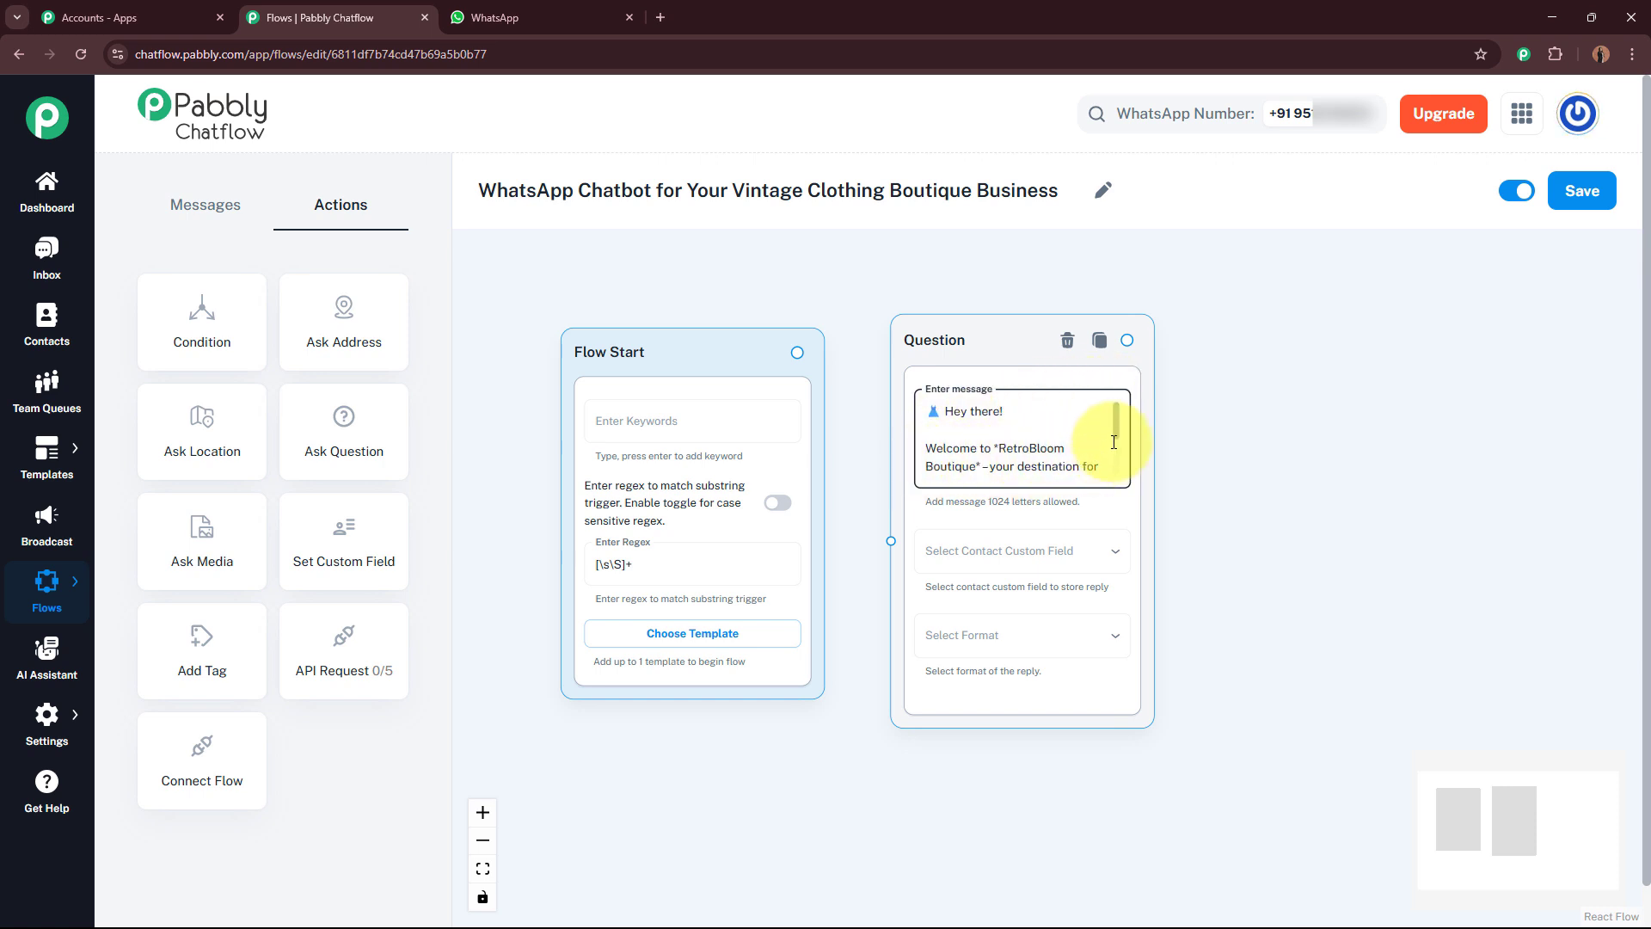
pyautogui.moveTo(1115, 432); pyautogui.dragTo(1116, 472)
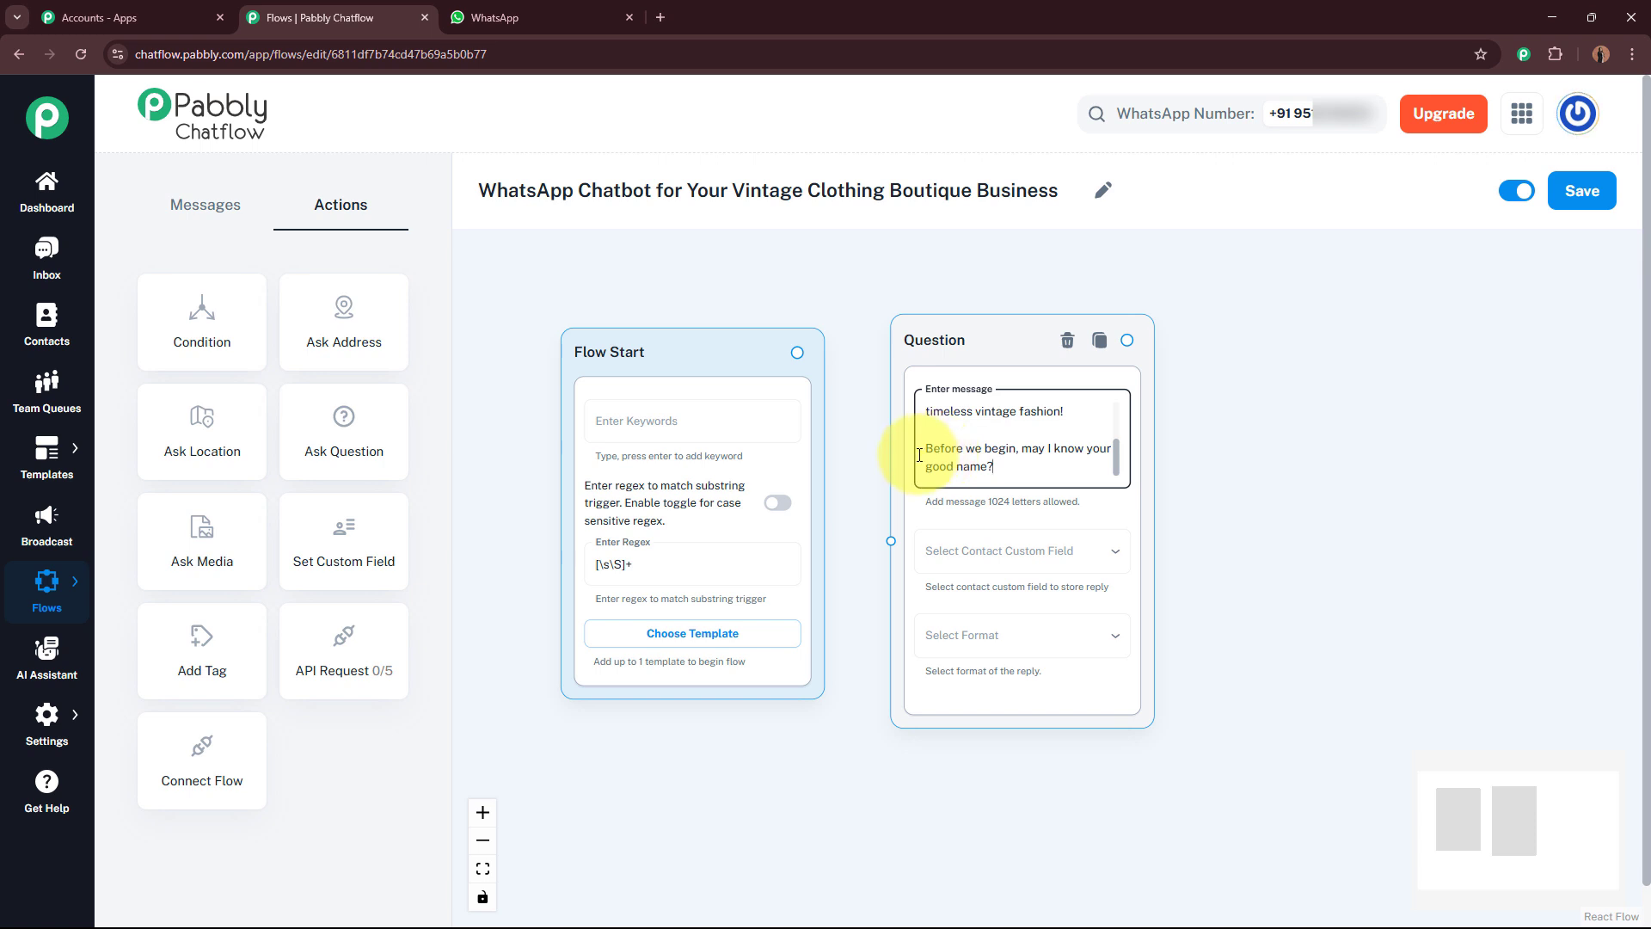
pyautogui.scroll(3, 1286, 482)
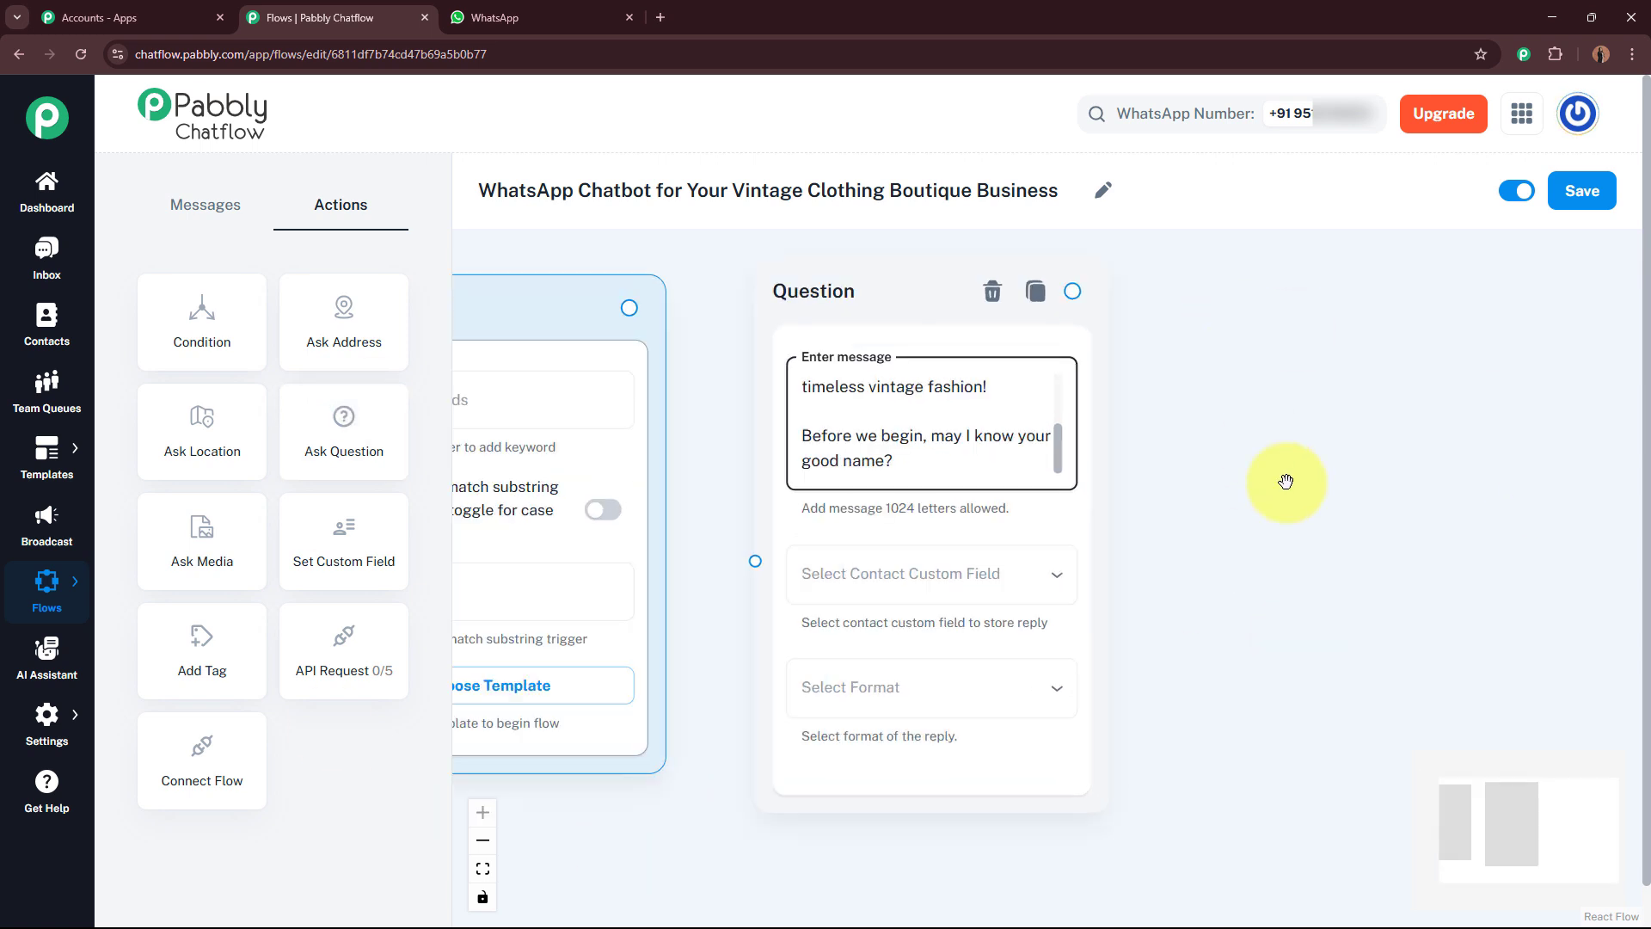
# Step: Store the welcome question's reply in the FullName contact custom field
pyautogui.click(947, 590)
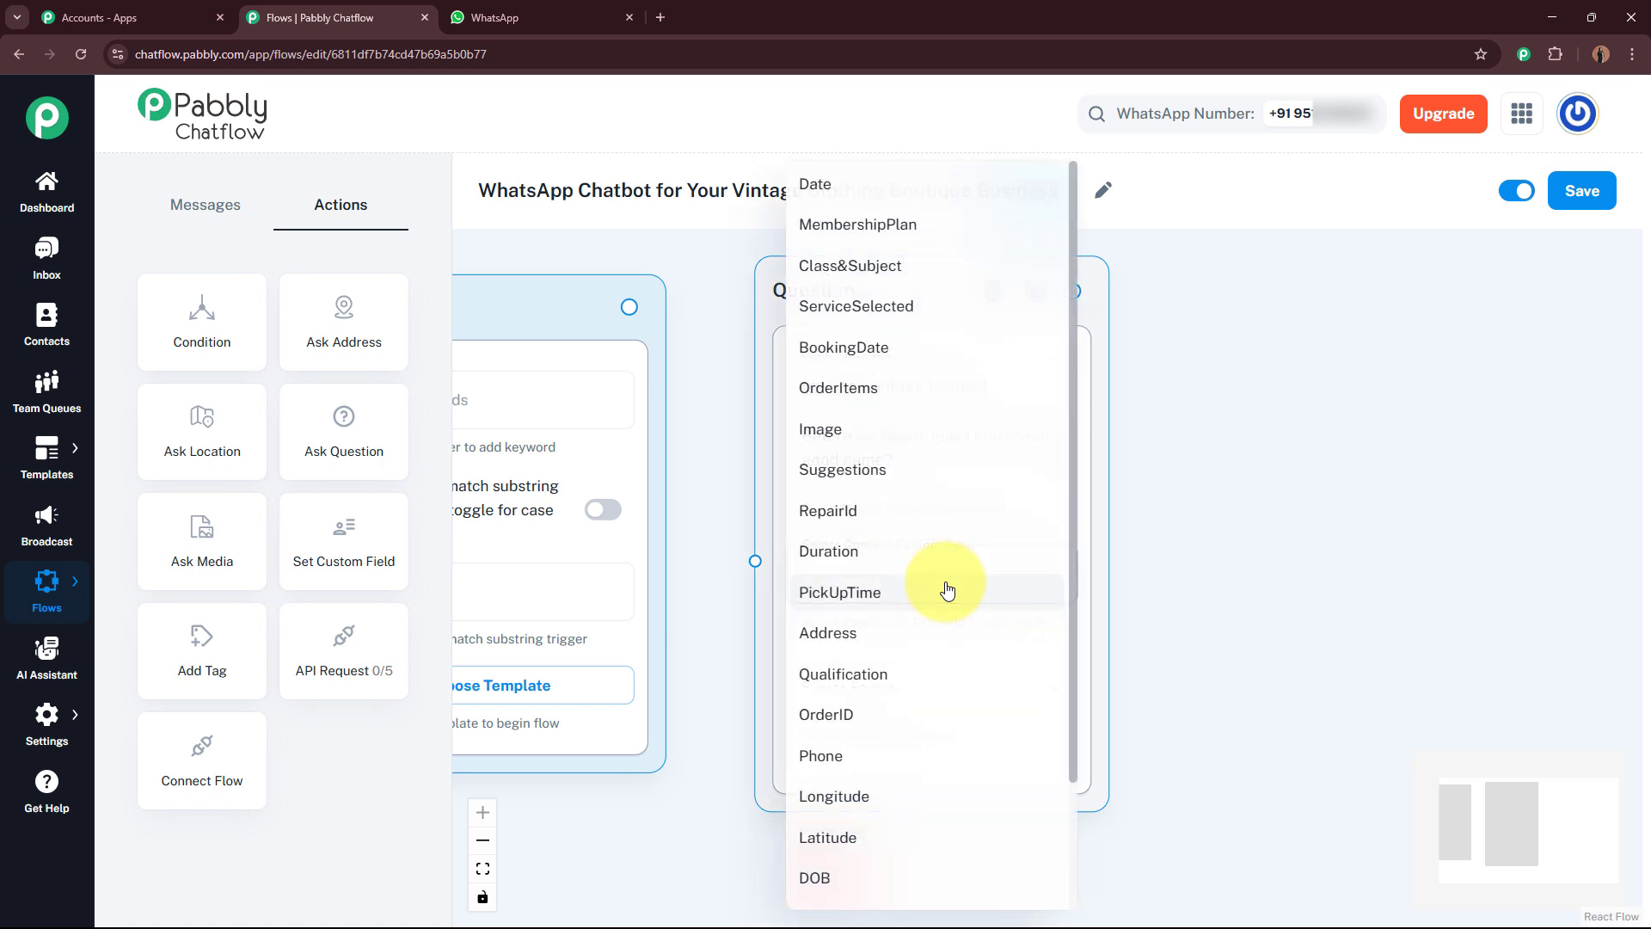
pyautogui.scroll(-2, 912, 654)
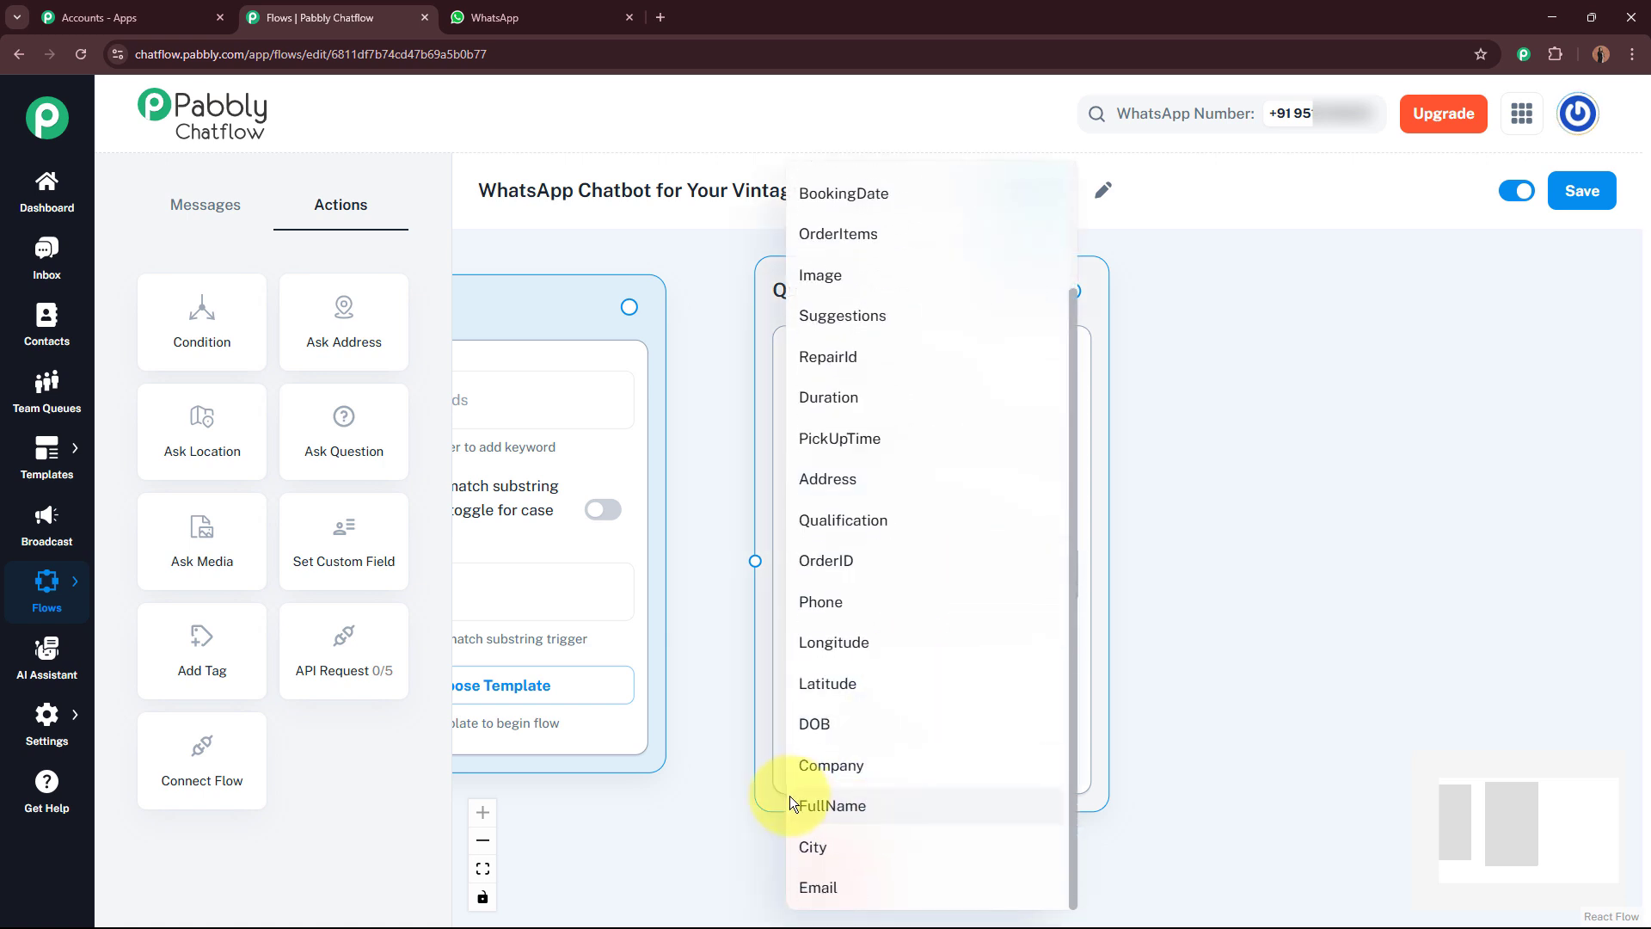
pyautogui.click(907, 802)
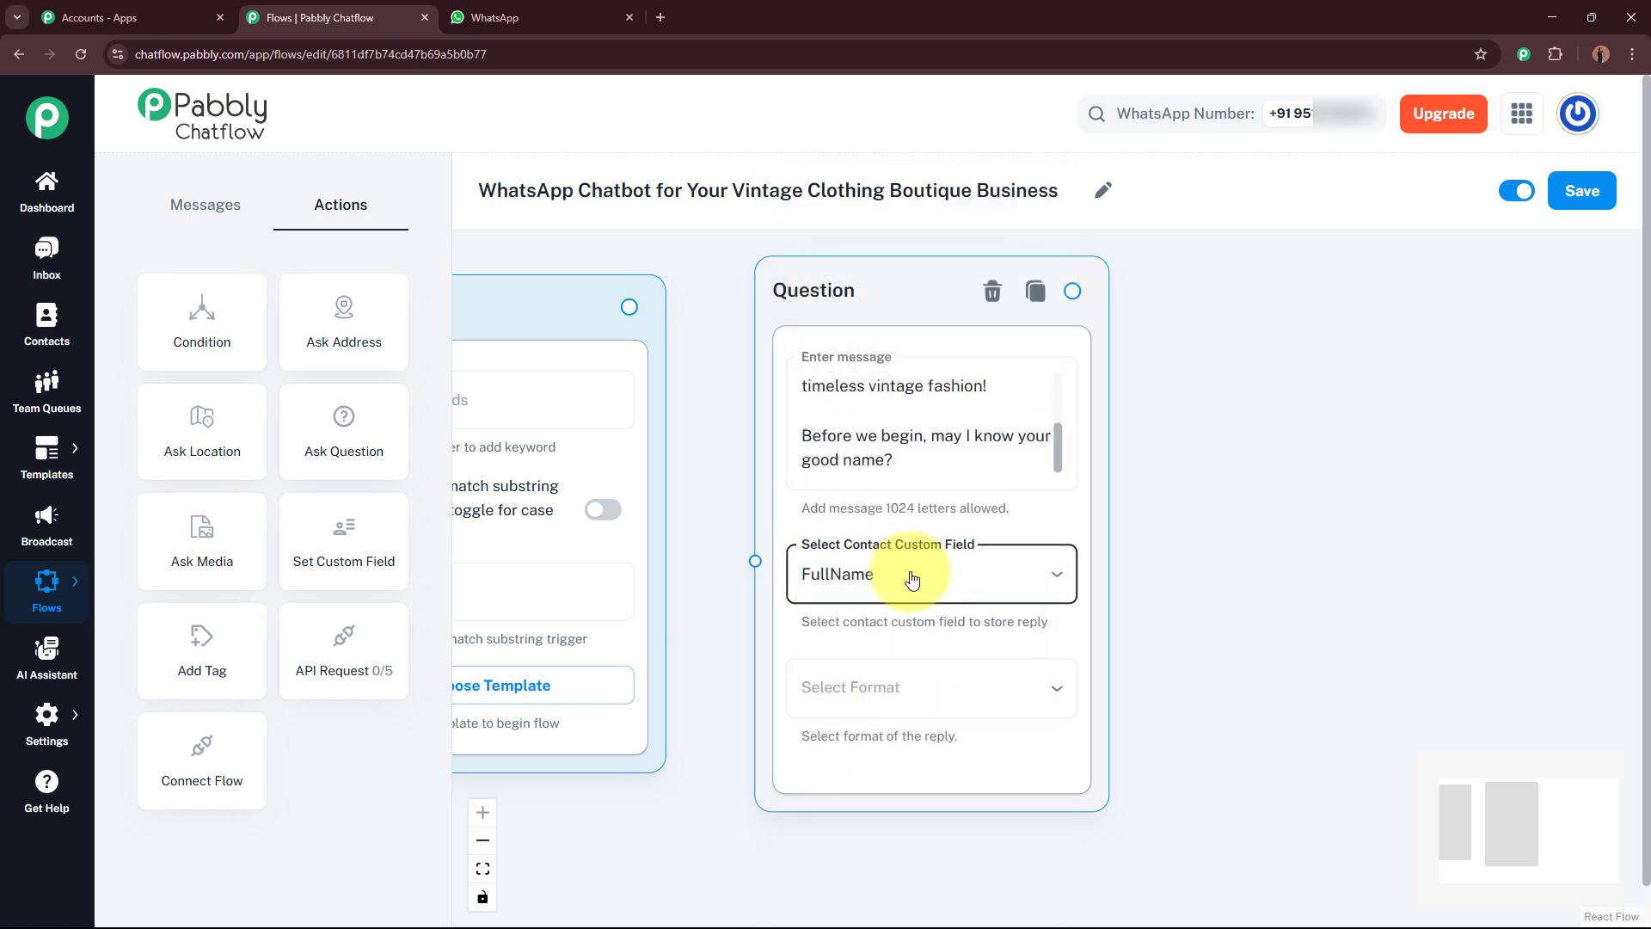
# Step: Set the welcome question's reply format to Text and its validation message to Error
pyautogui.moveTo(1221, 612); pyautogui.dragTo(1214, 444)
pyautogui.click(977, 538)
pyautogui.click(938, 630)
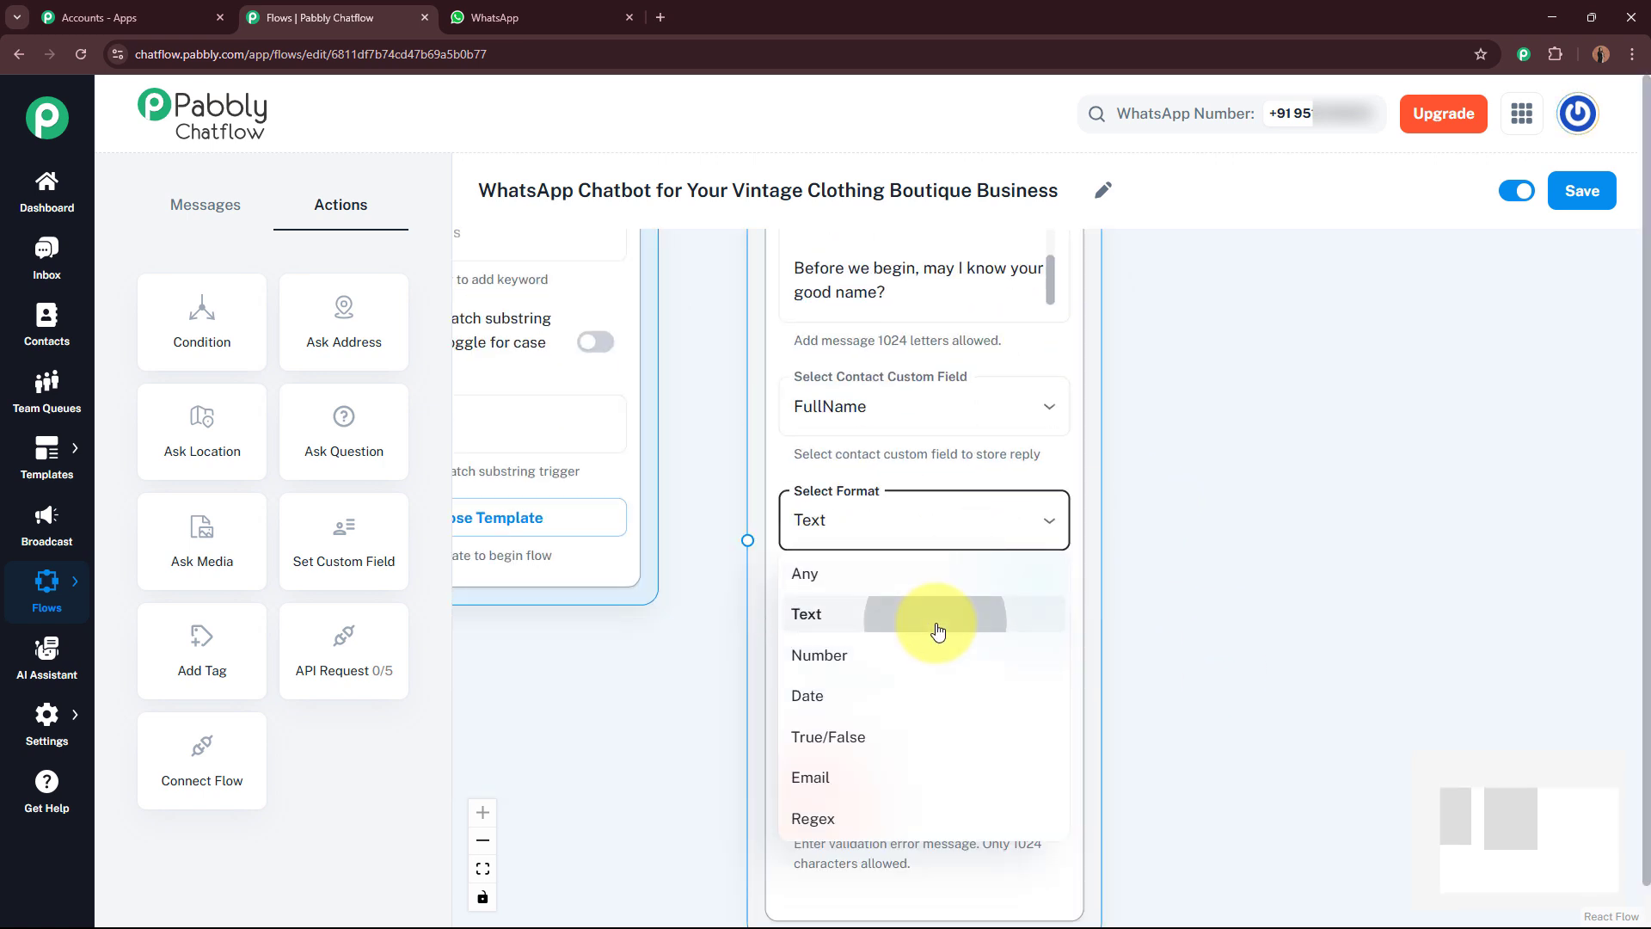
pyautogui.scroll(-2, 959, 447)
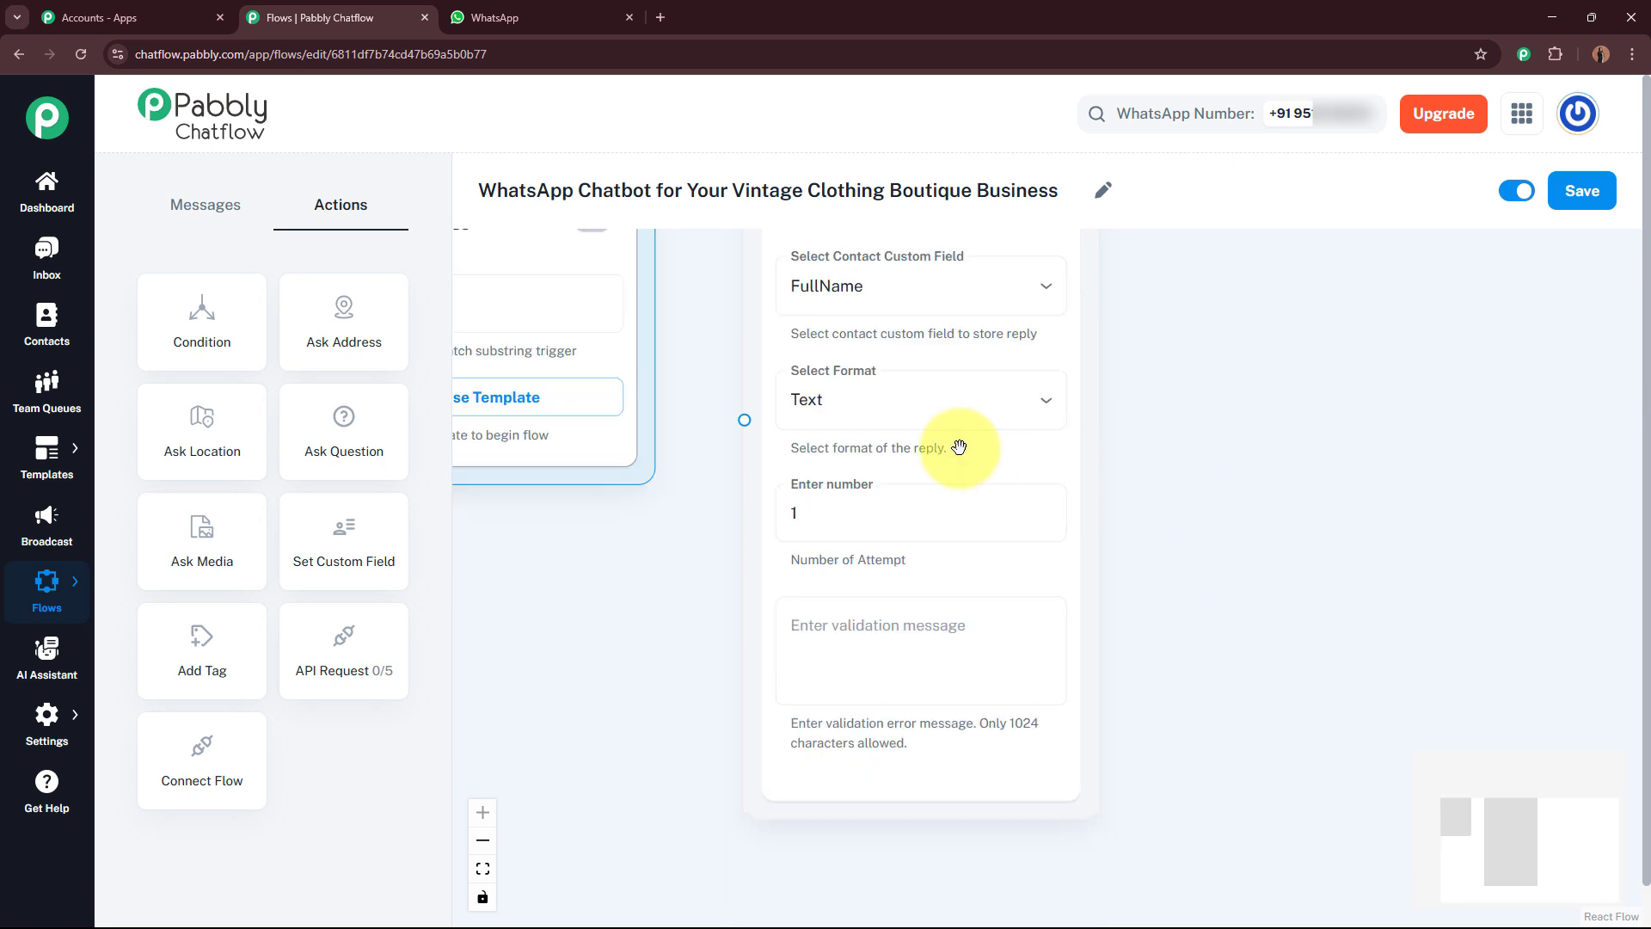
pyautogui.click(881, 626)
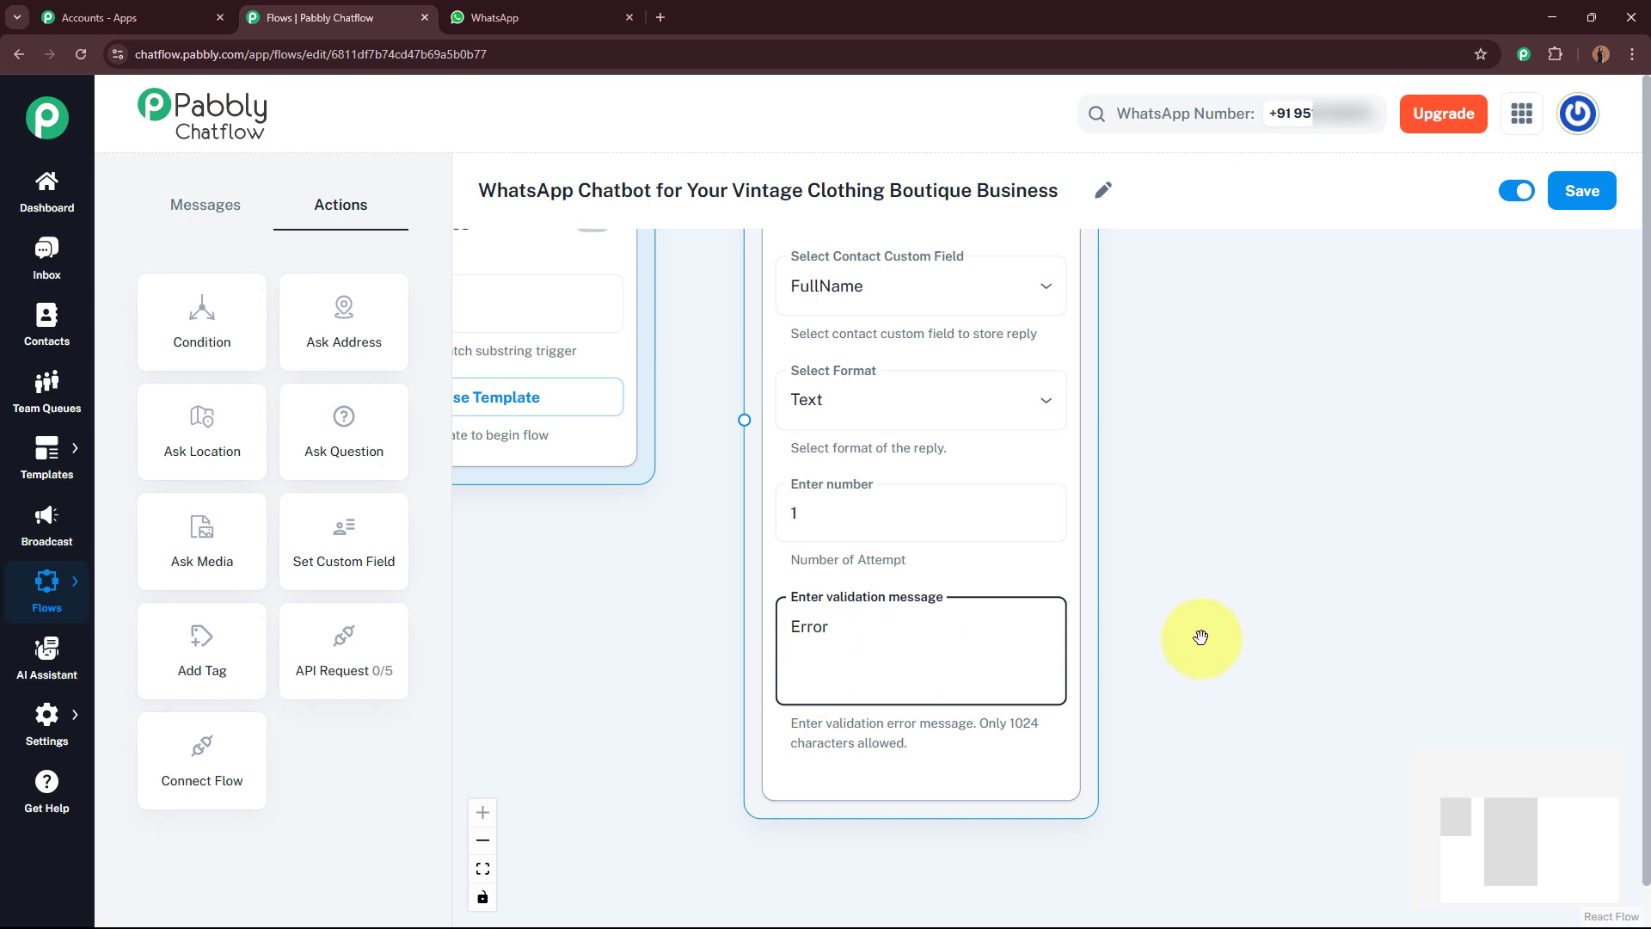
# Step: Add a second Ask Question node and paste a message thanking *$FullName* and asking for the customer's email address
pyautogui.click(1237, 551)
pyautogui.scroll(-3, 1236, 550)
pyautogui.moveTo(1237, 551); pyautogui.dragTo(1179, 671)
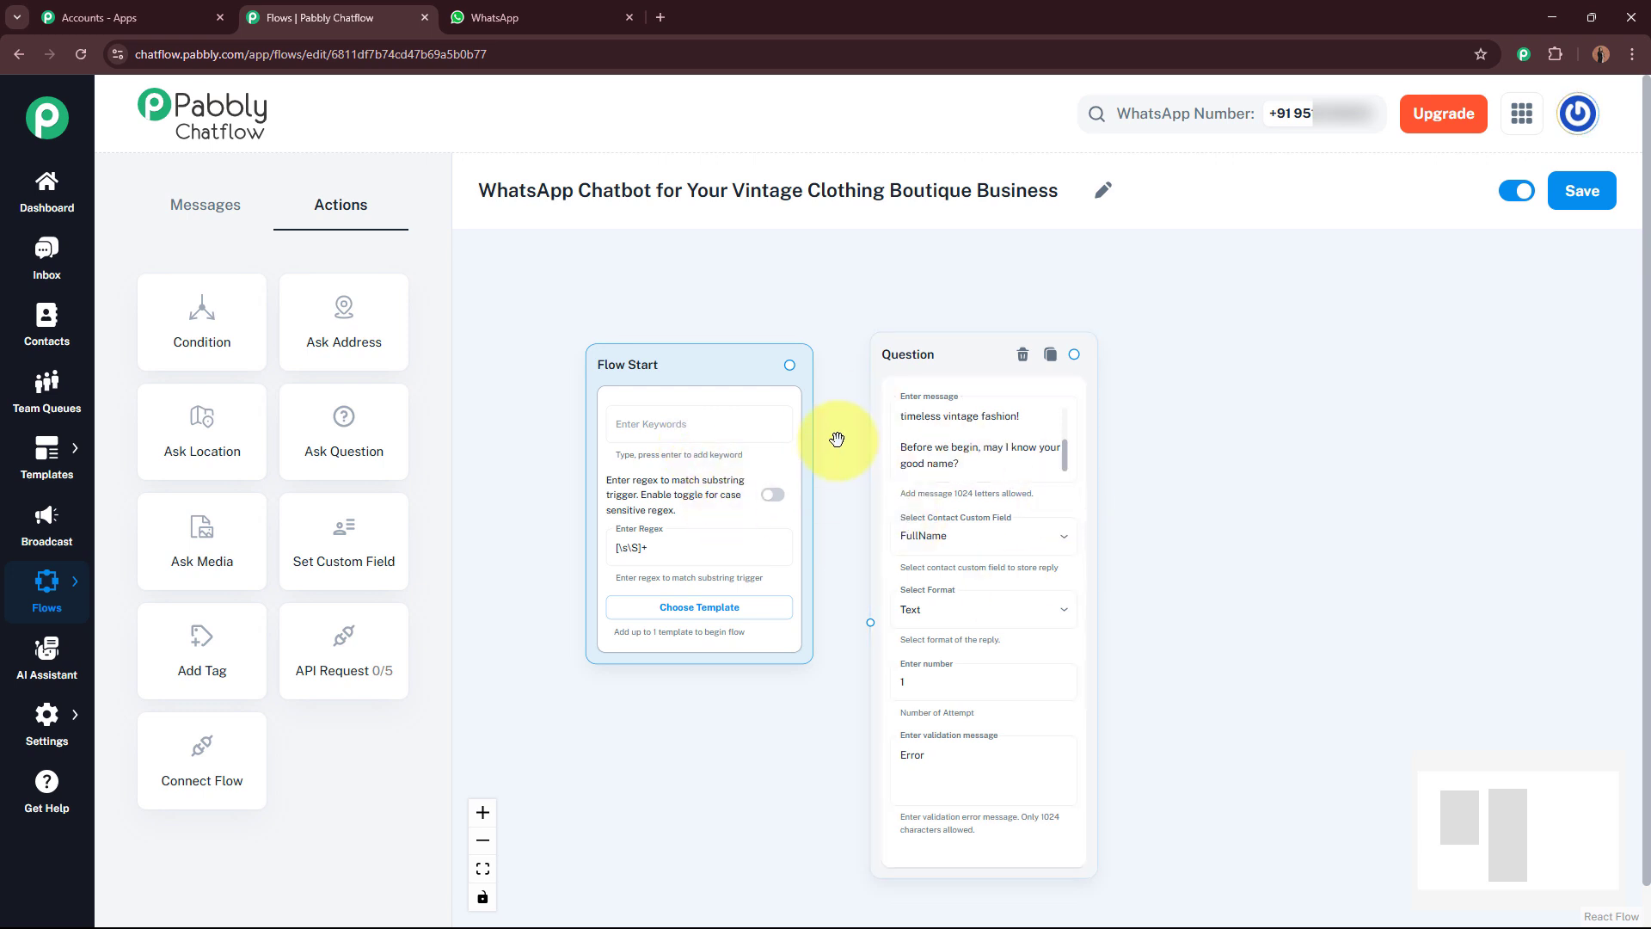
pyautogui.scroll(2, 847, 411)
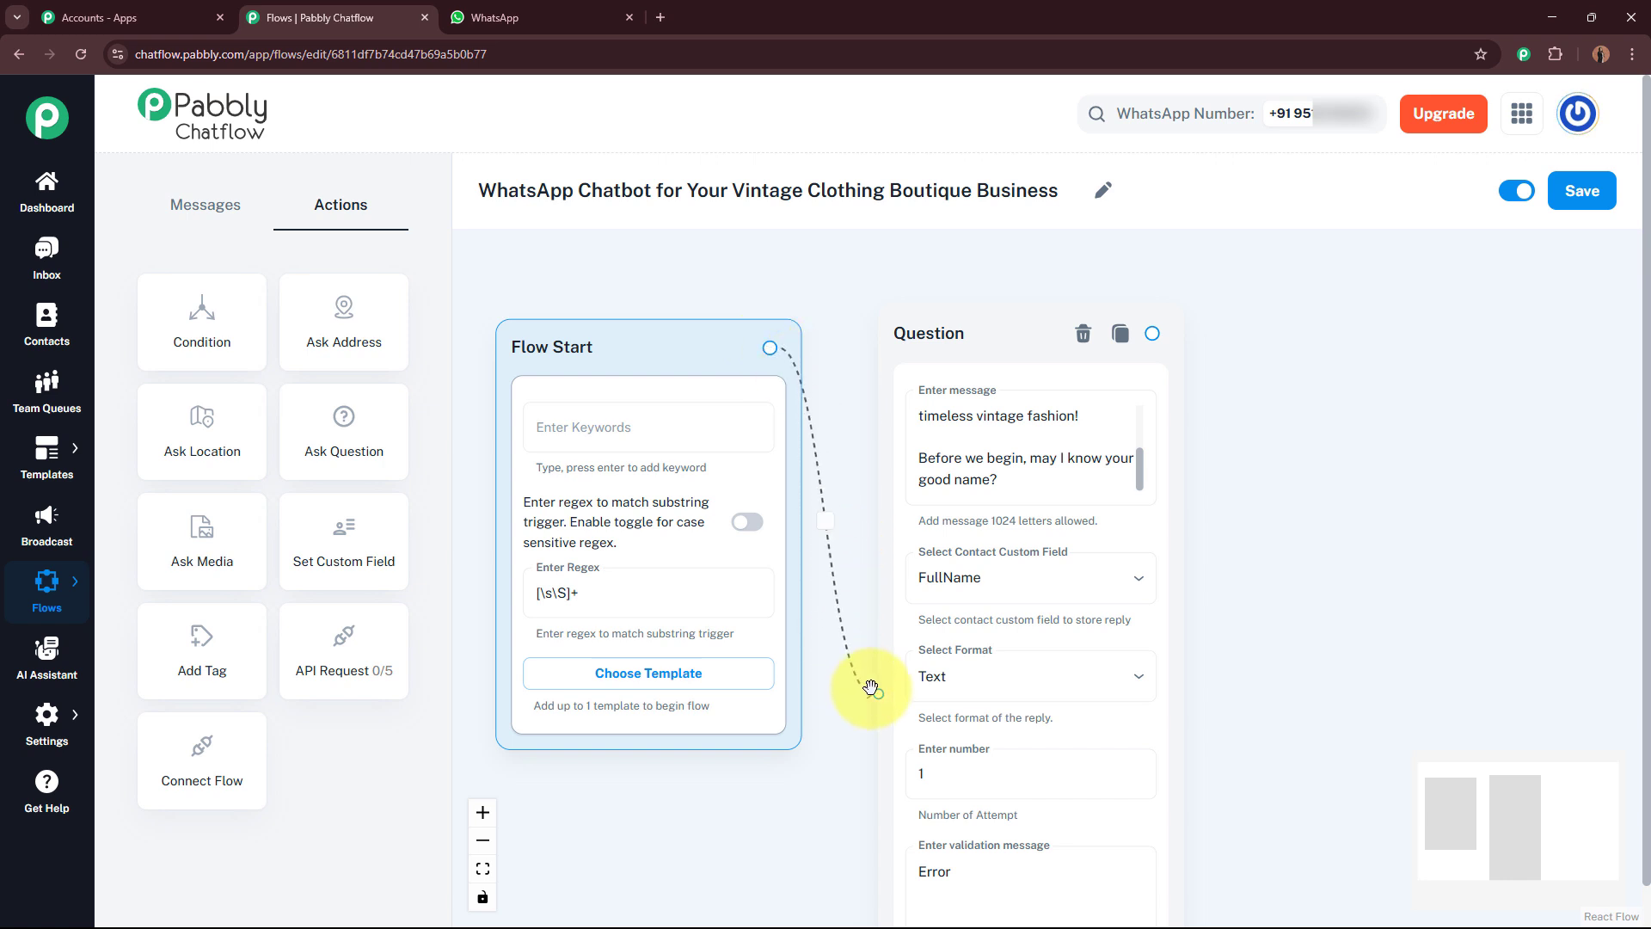
pyautogui.moveTo(1286, 560); pyautogui.dragTo(1050, 519)
pyautogui.moveTo(404, 430); pyautogui.dragTo(976, 343)
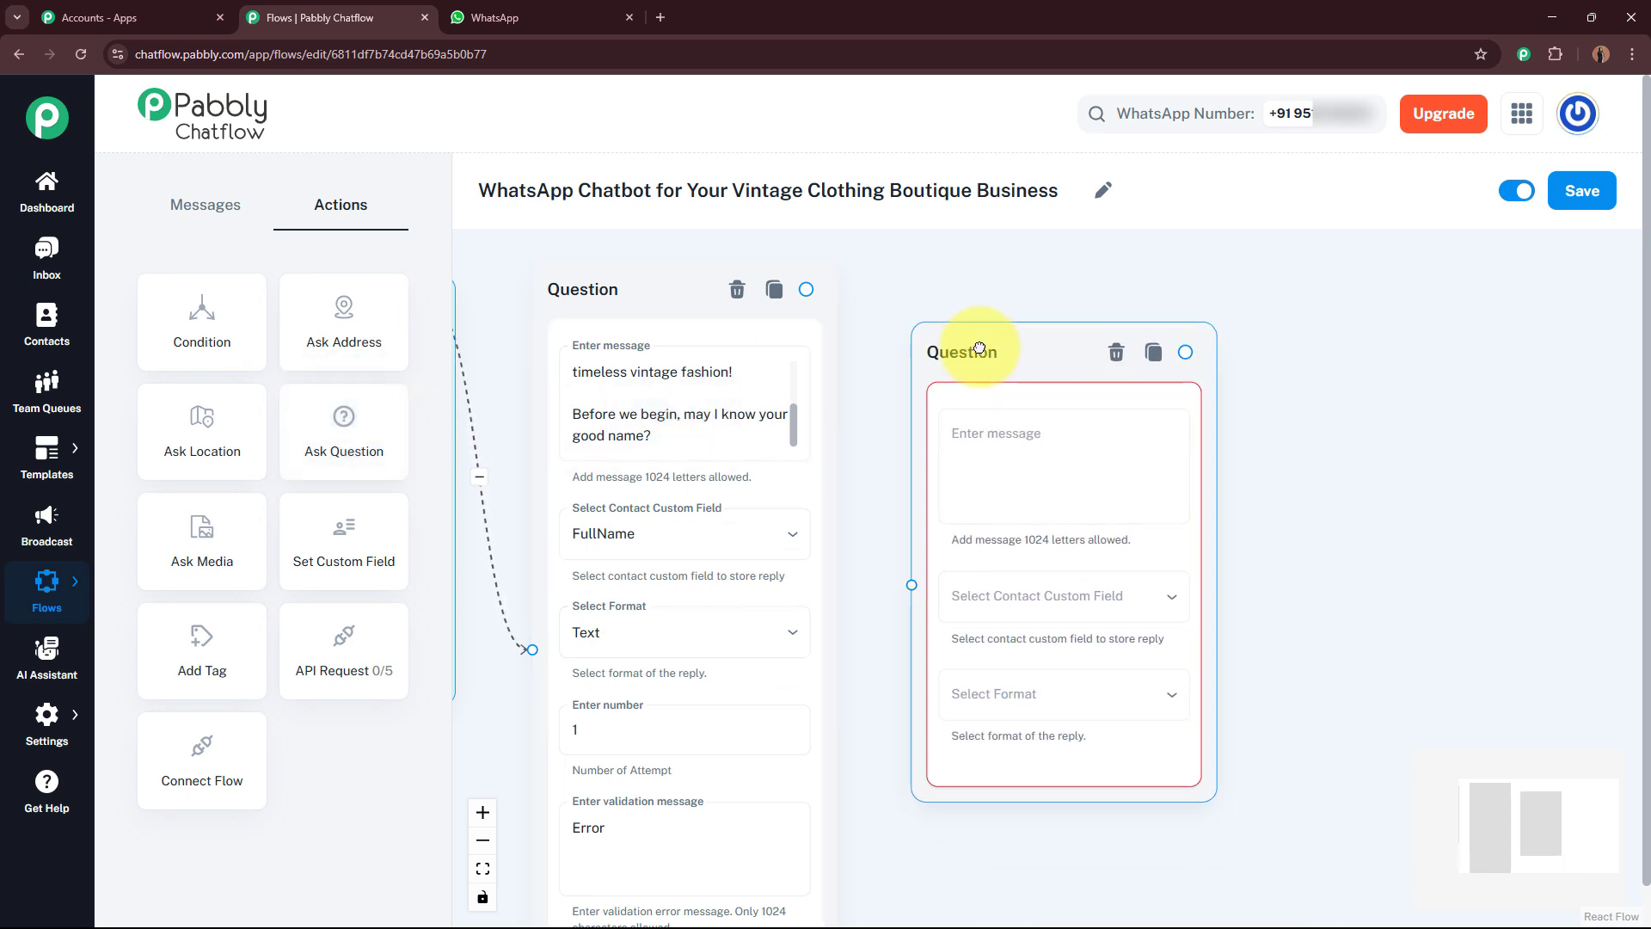
pyautogui.click(1003, 430)
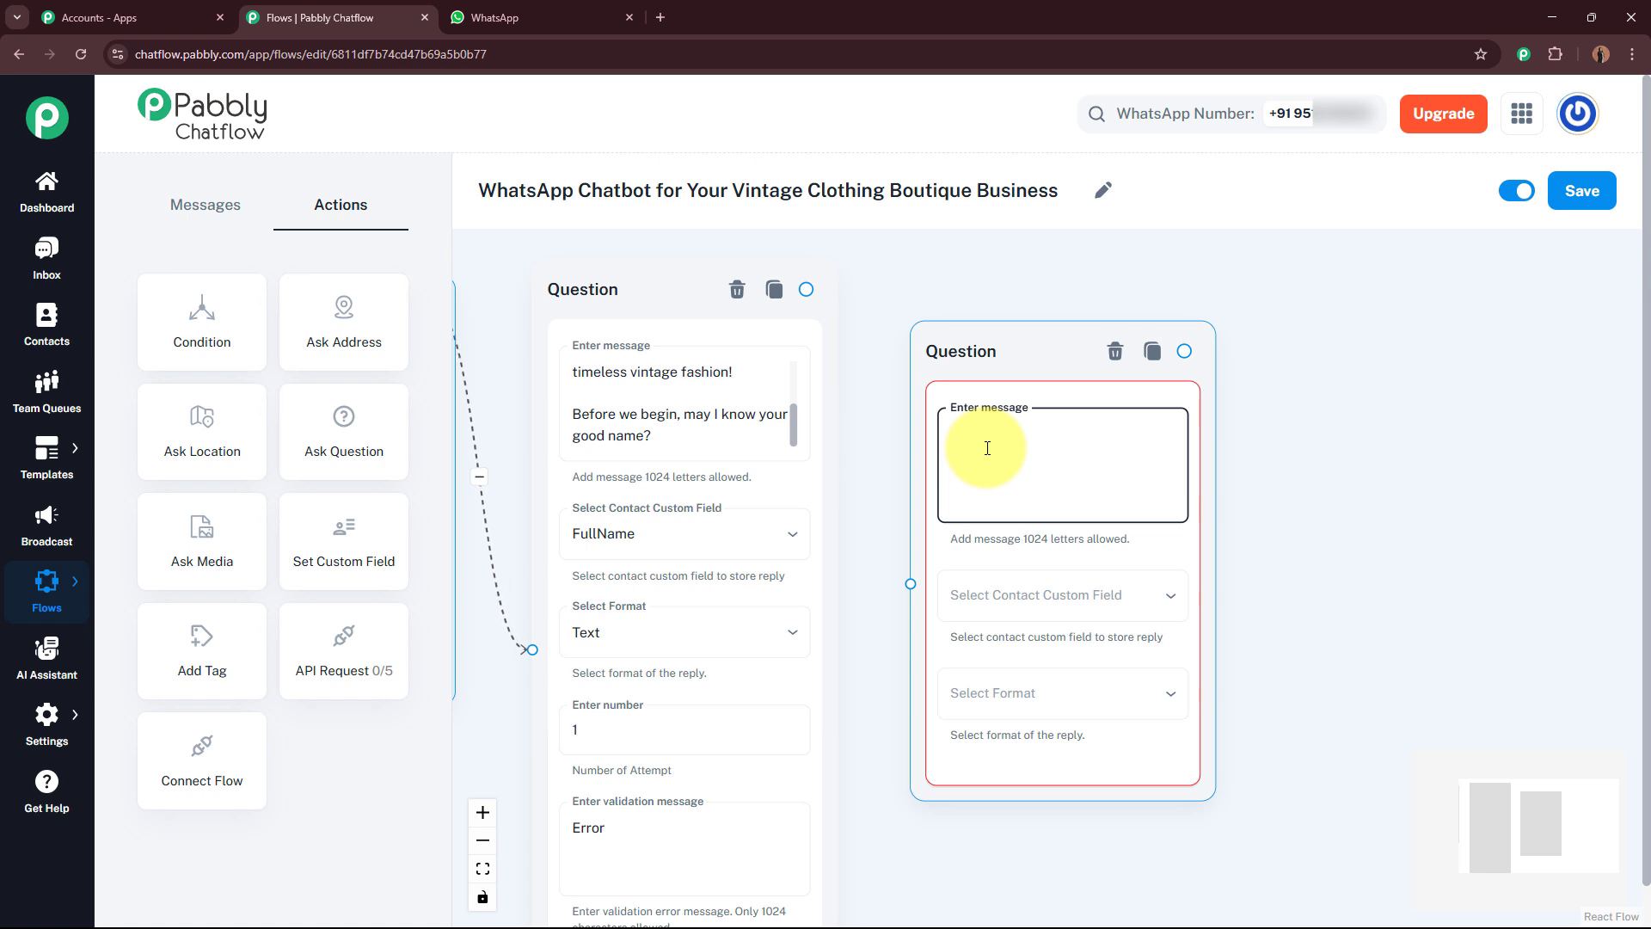
pyautogui.write('Thanks, *$FullName*! 💖  Could you please share your email address so we can keep you updated with new arrivals, style tips, and exclusive vintage deals?')
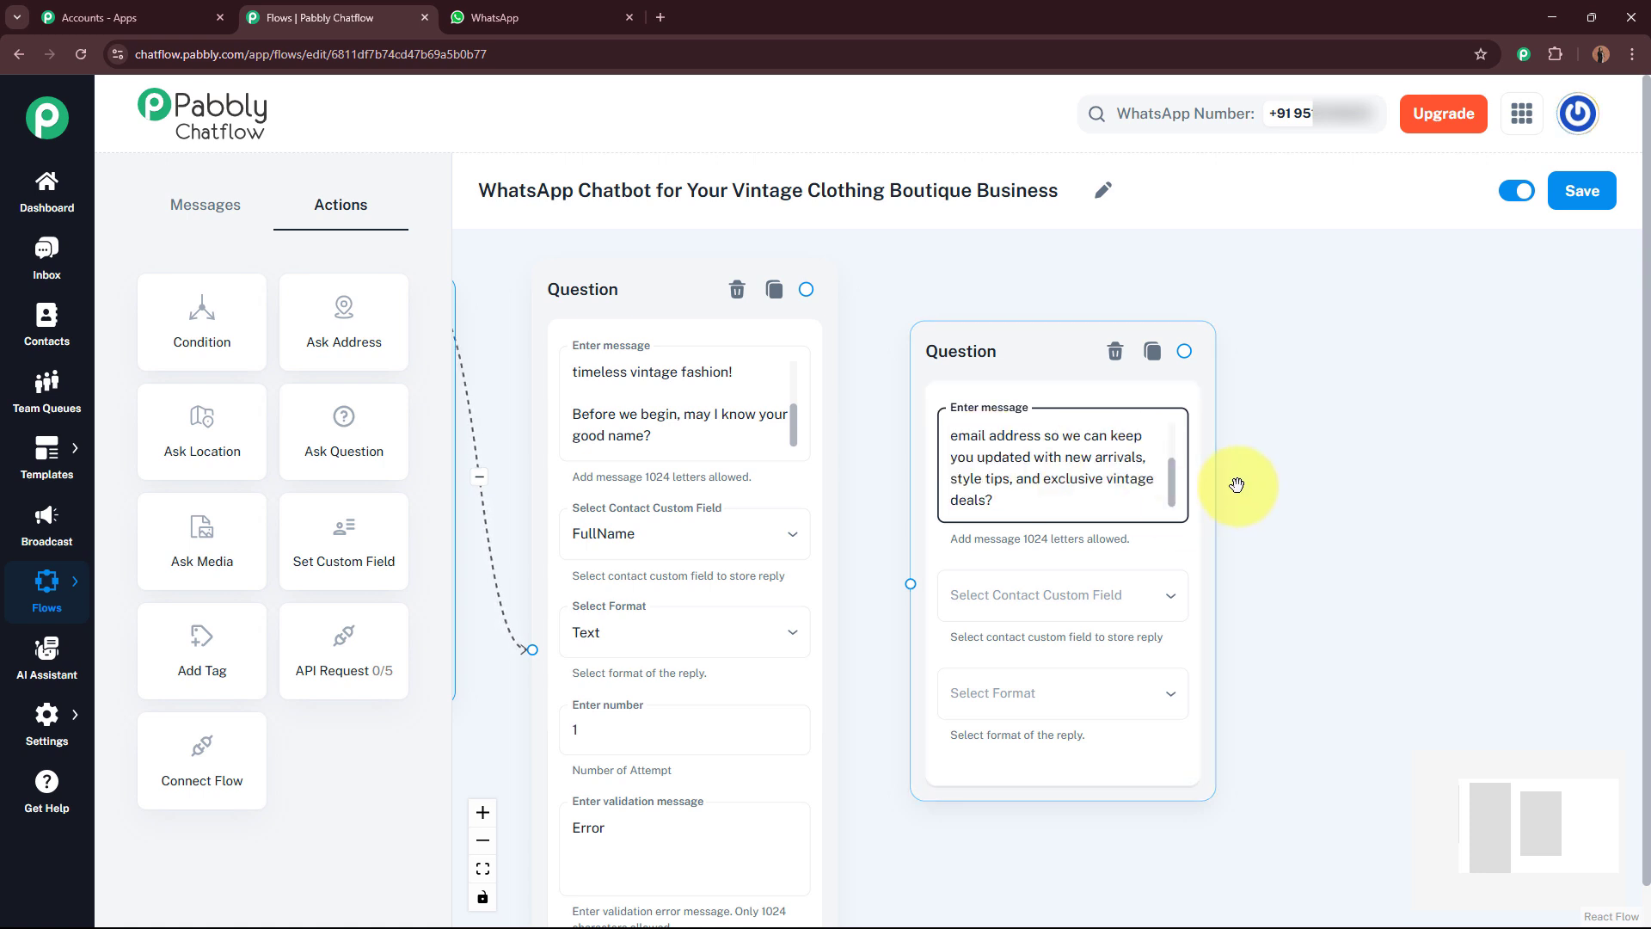
pyautogui.moveTo(1165, 487); pyautogui.dragTo(1172, 436)
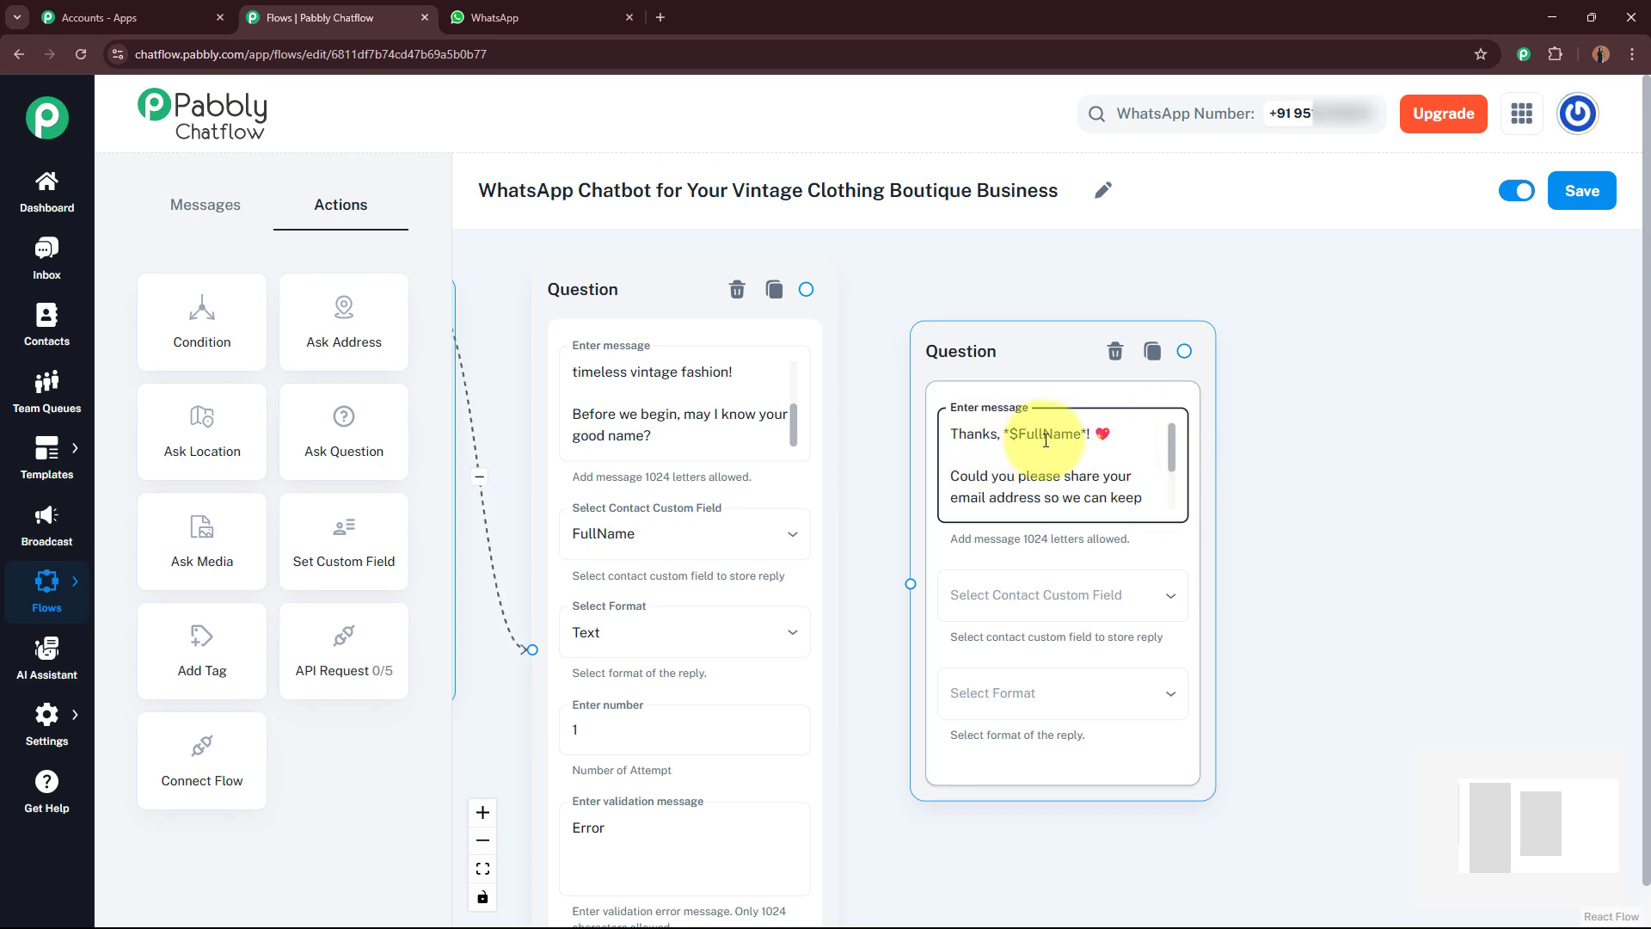
pyautogui.moveTo(1171, 442); pyautogui.dragTo(1172, 463)
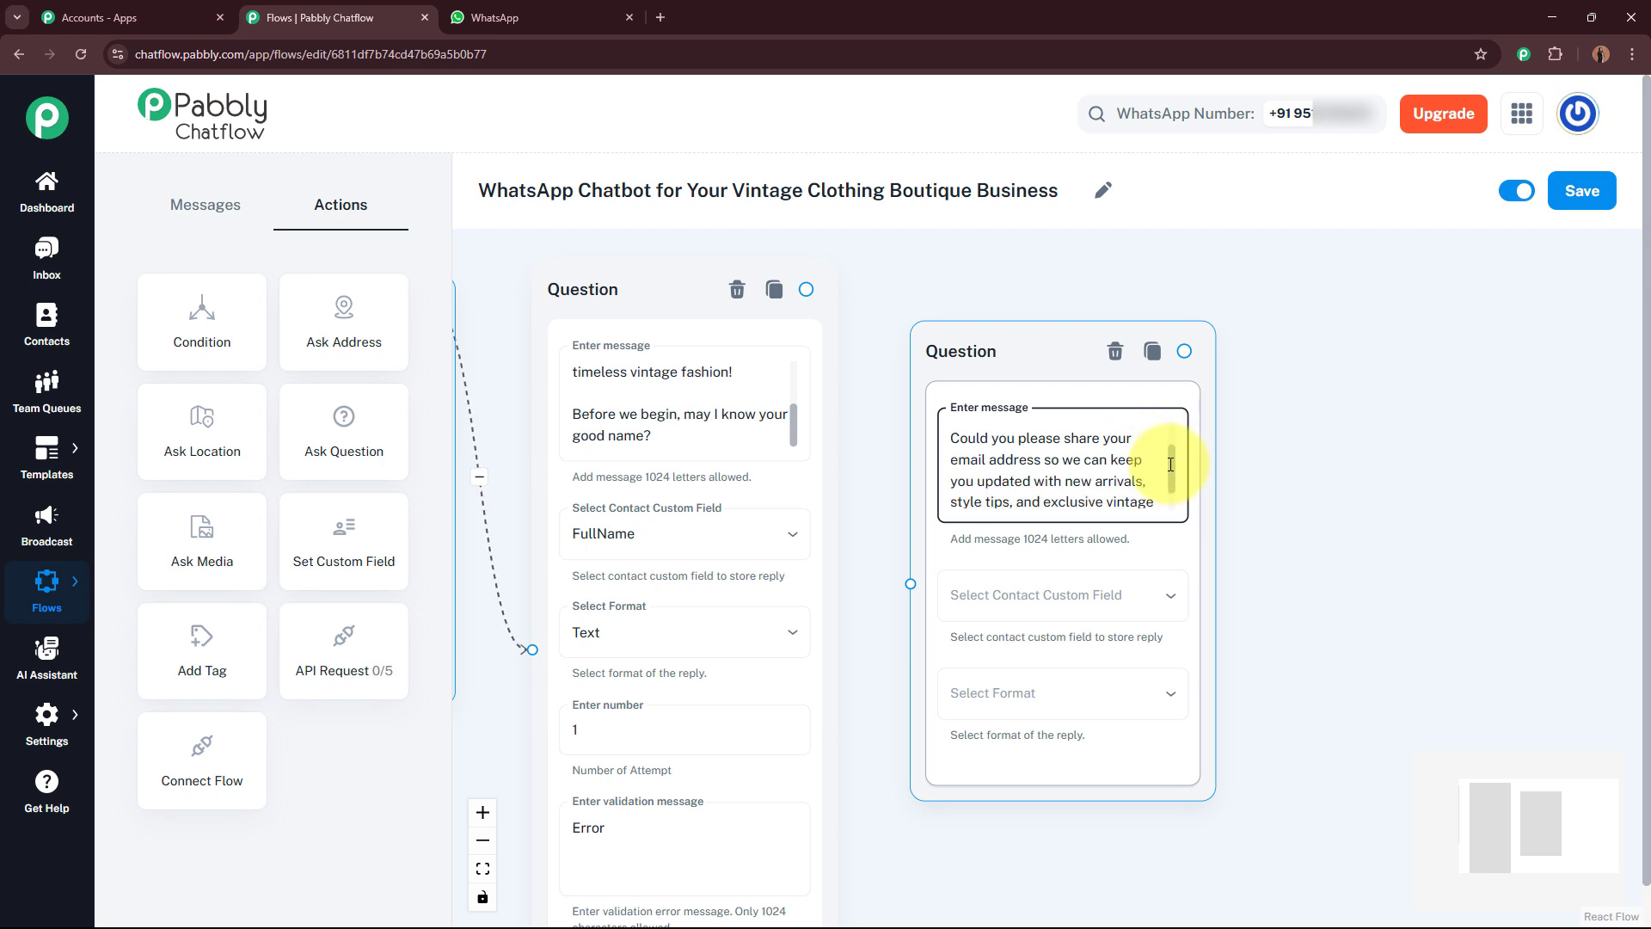
# Step: Store the email question's reply in the Email field, with format Text and validation message Error
pyautogui.click(1067, 602)
pyautogui.scroll(-3, 1028, 868)
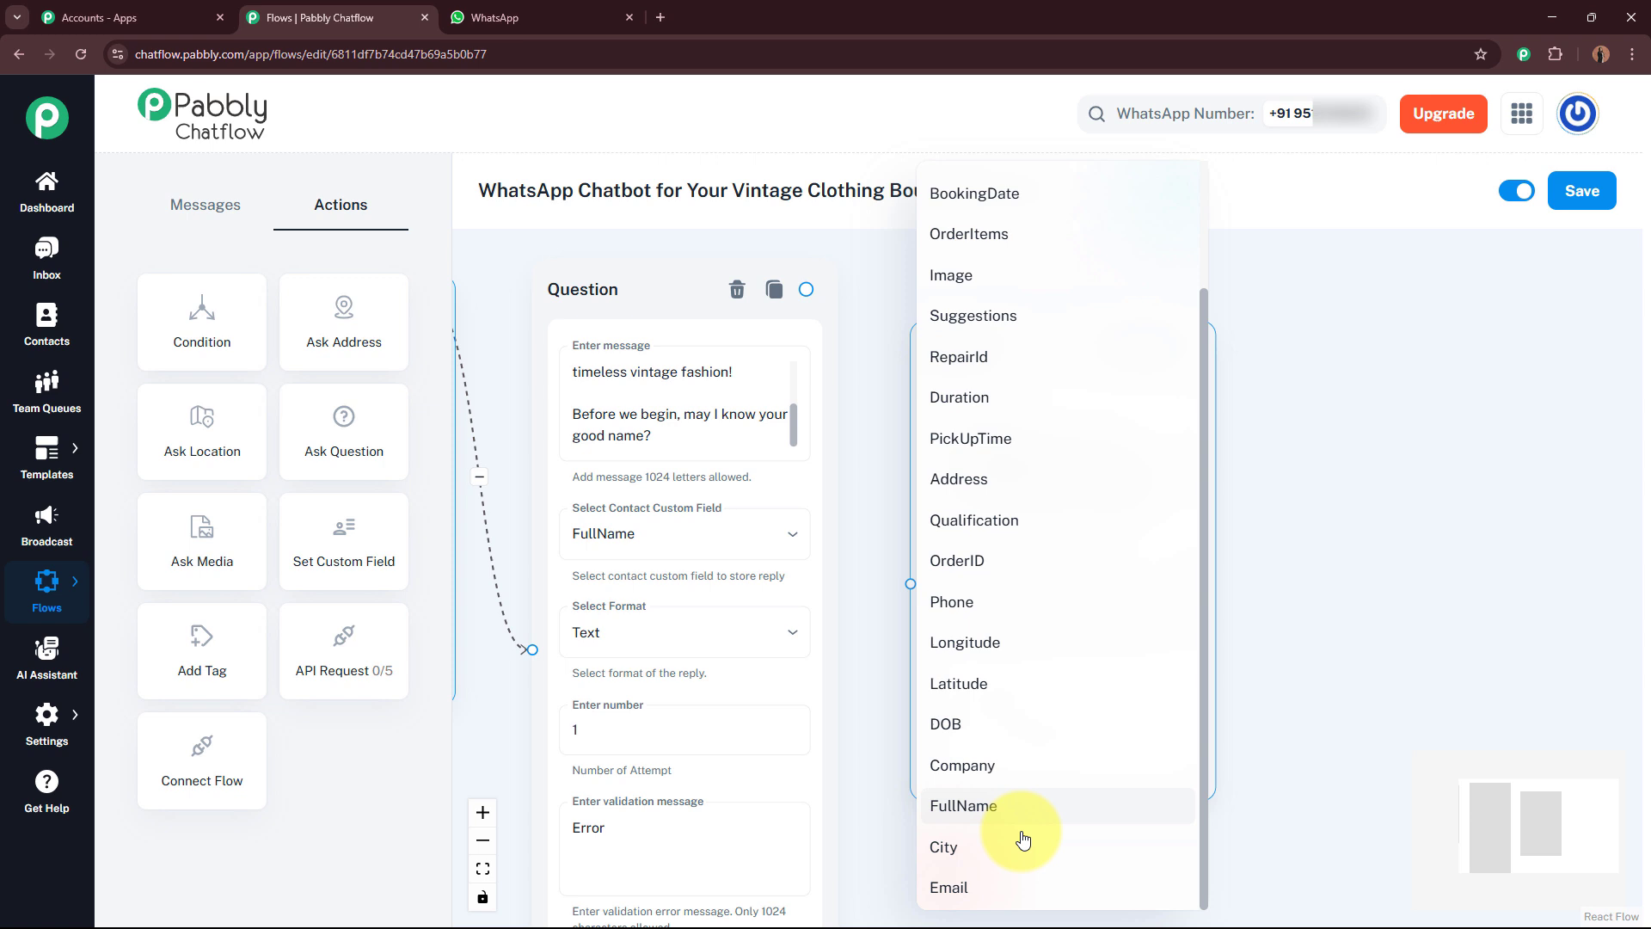
pyautogui.click(996, 882)
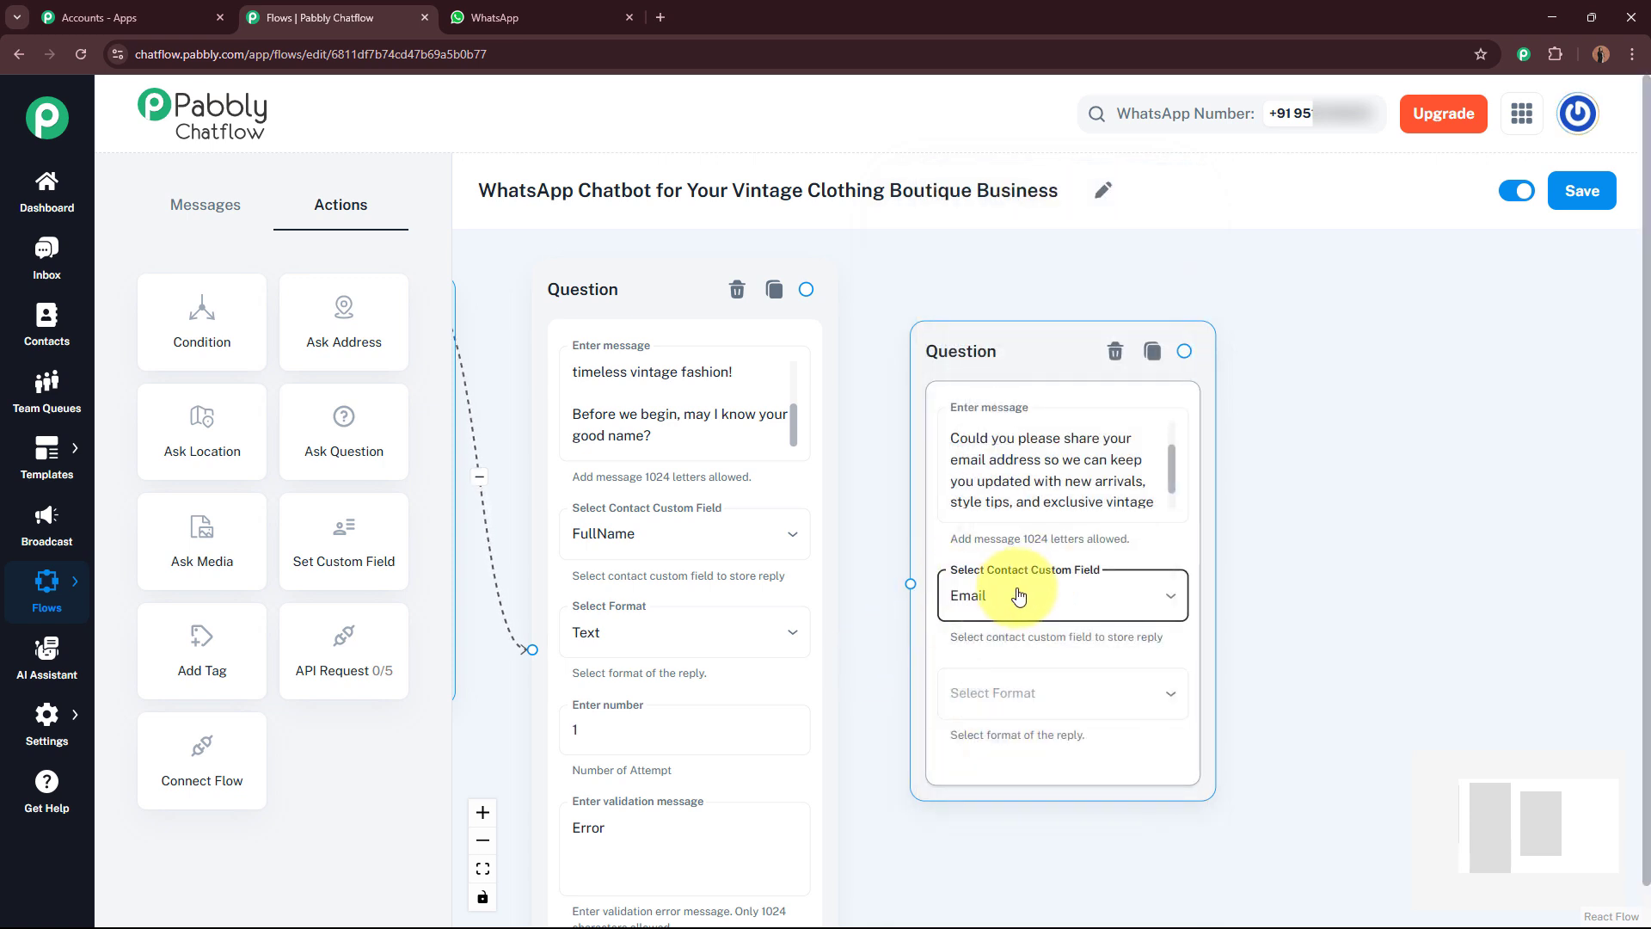
pyautogui.click(1059, 711)
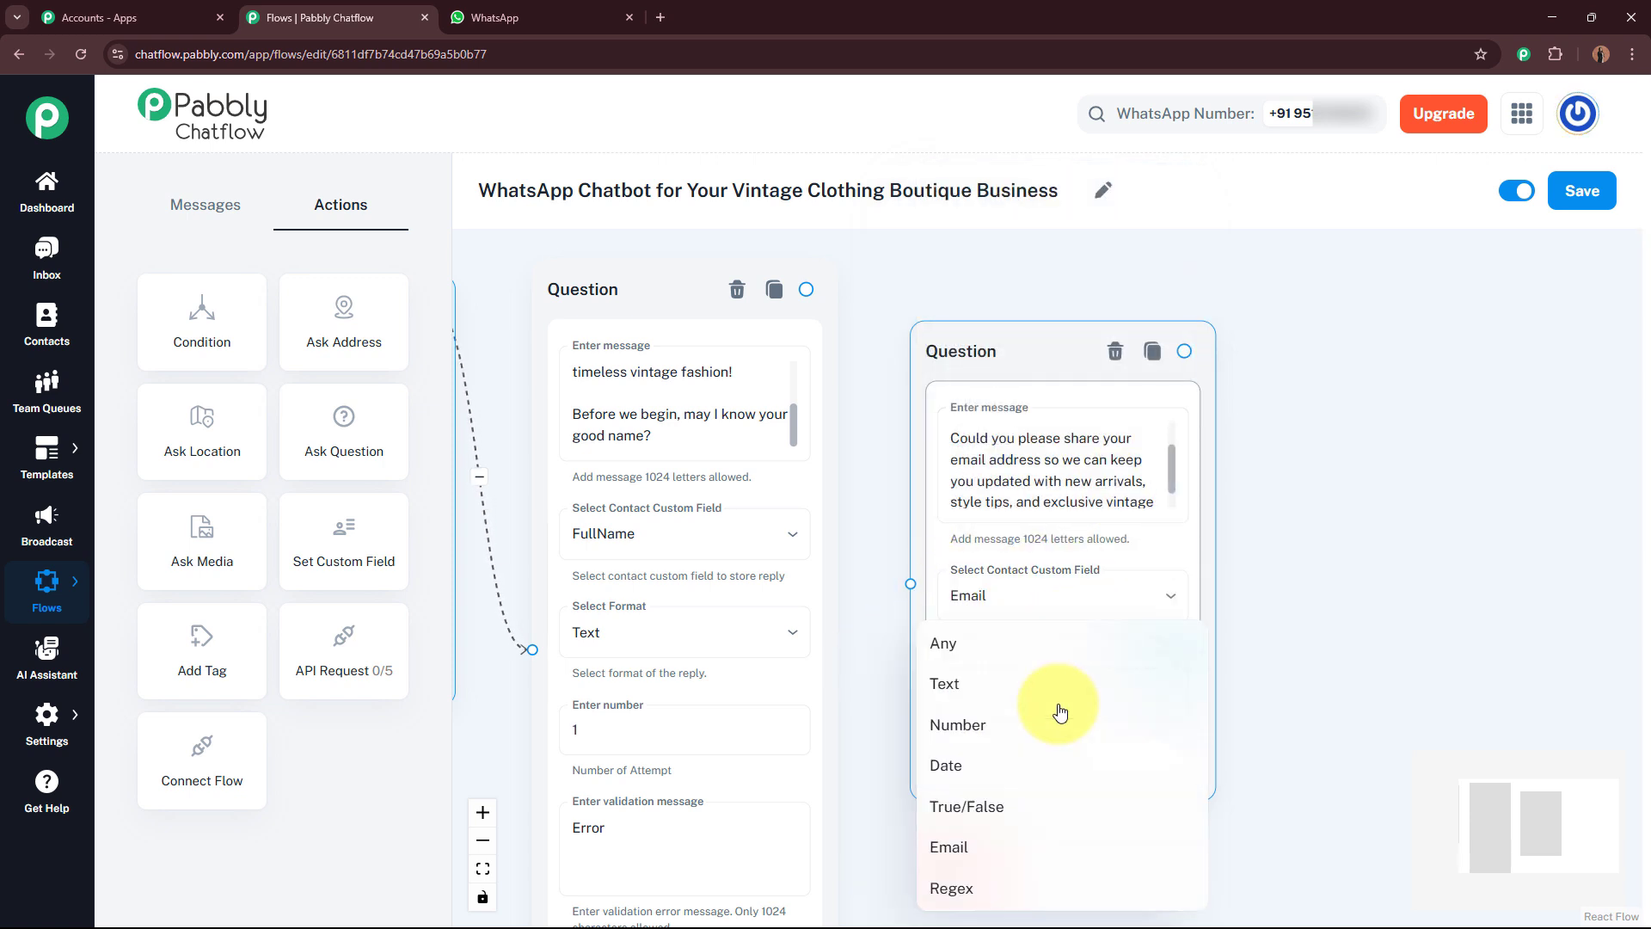
pyautogui.click(1043, 686)
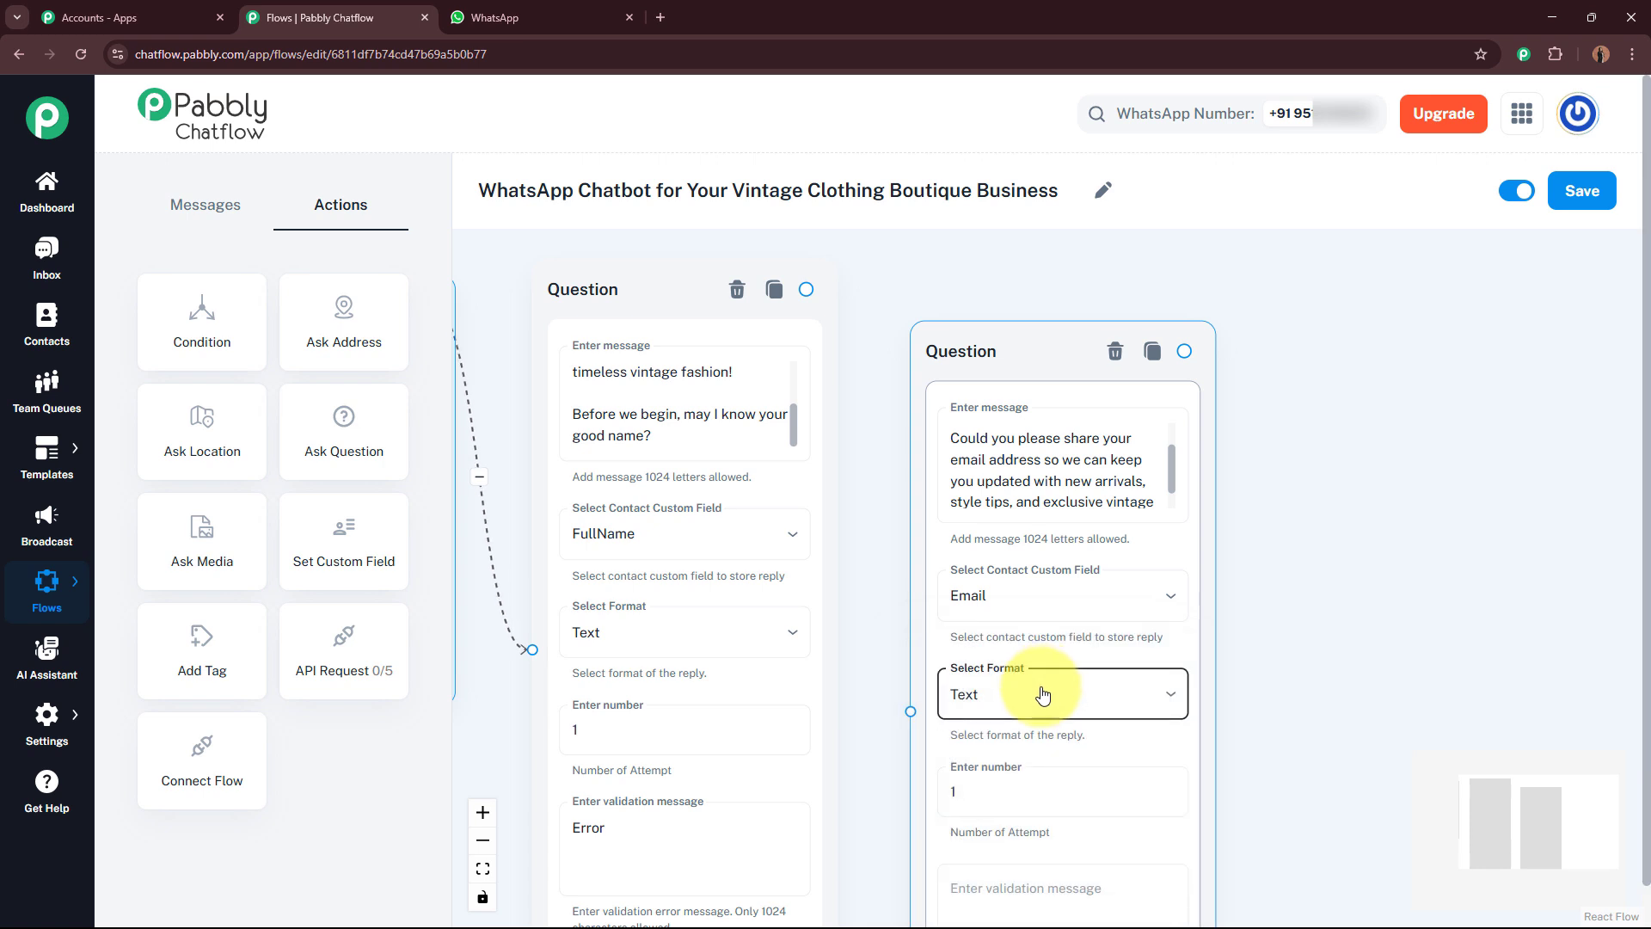
pyautogui.click(1110, 889)
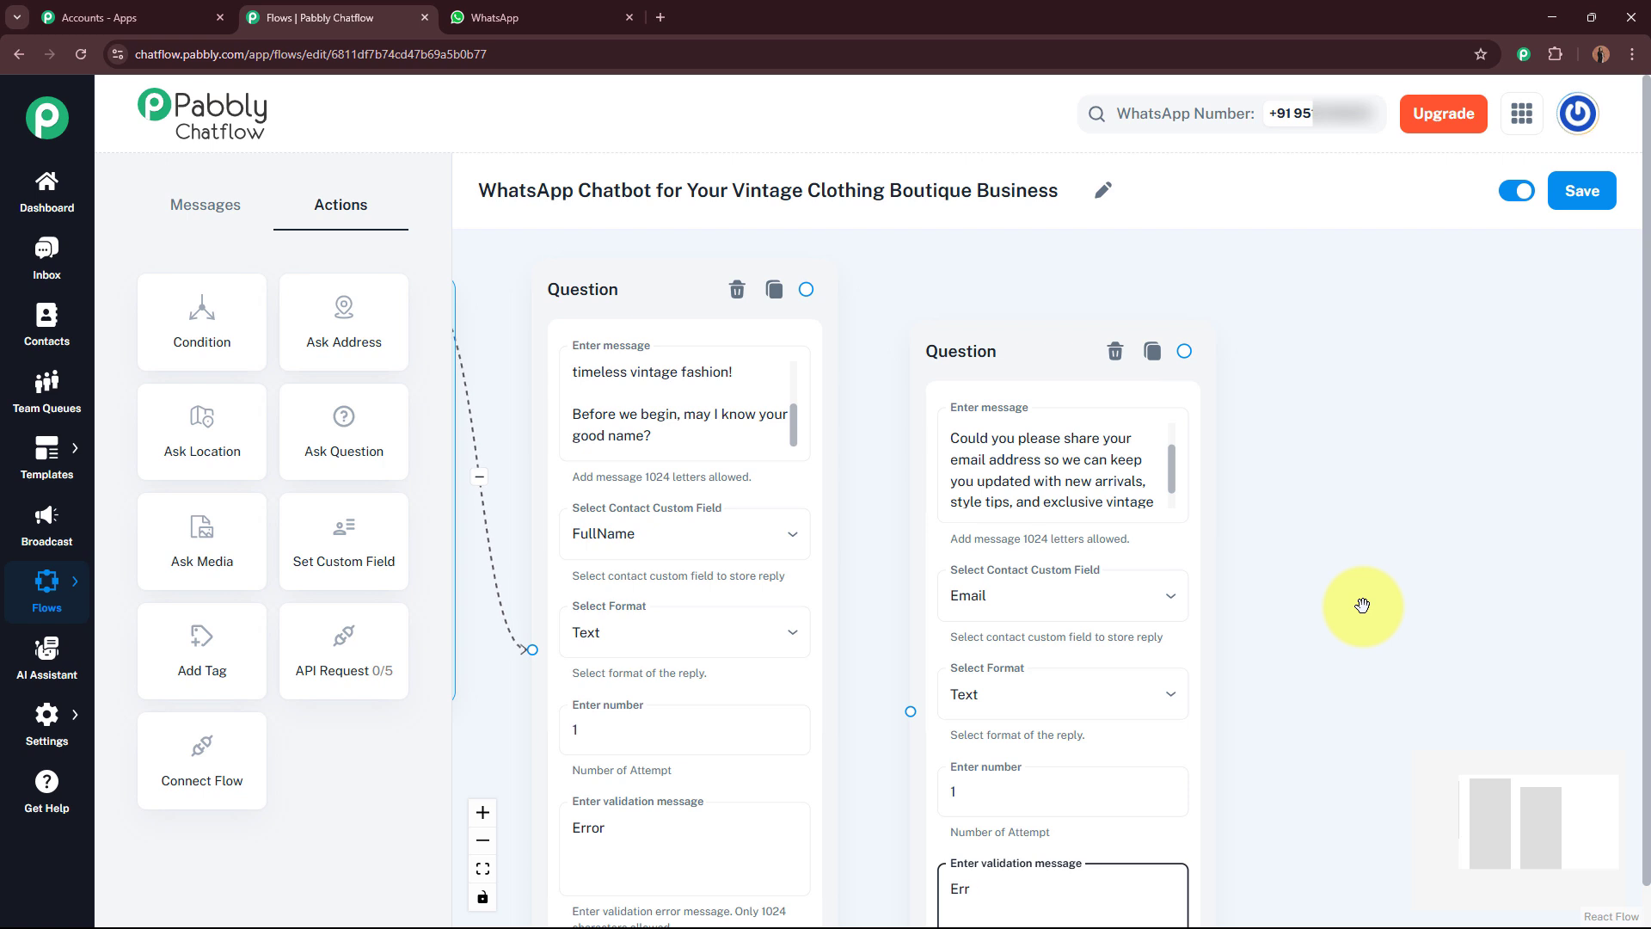
# Step: Compare the $FullName variable in the email question's message with the first question's FullName field
pyautogui.click(1045, 469)
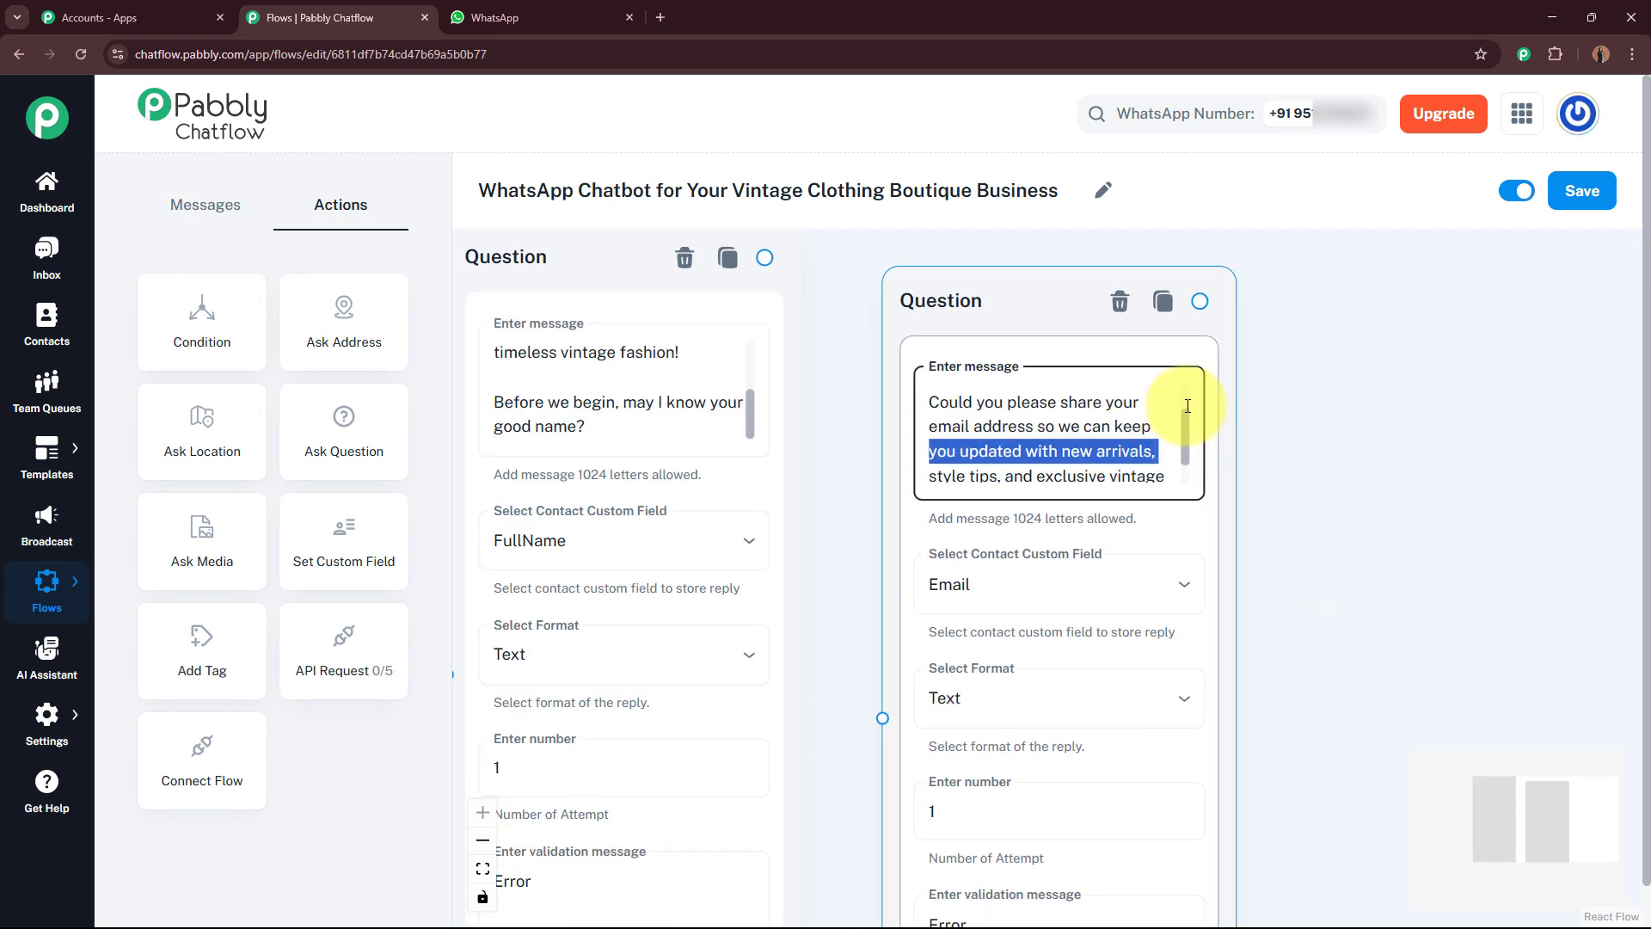
pyautogui.scroll(3, 1174, 409)
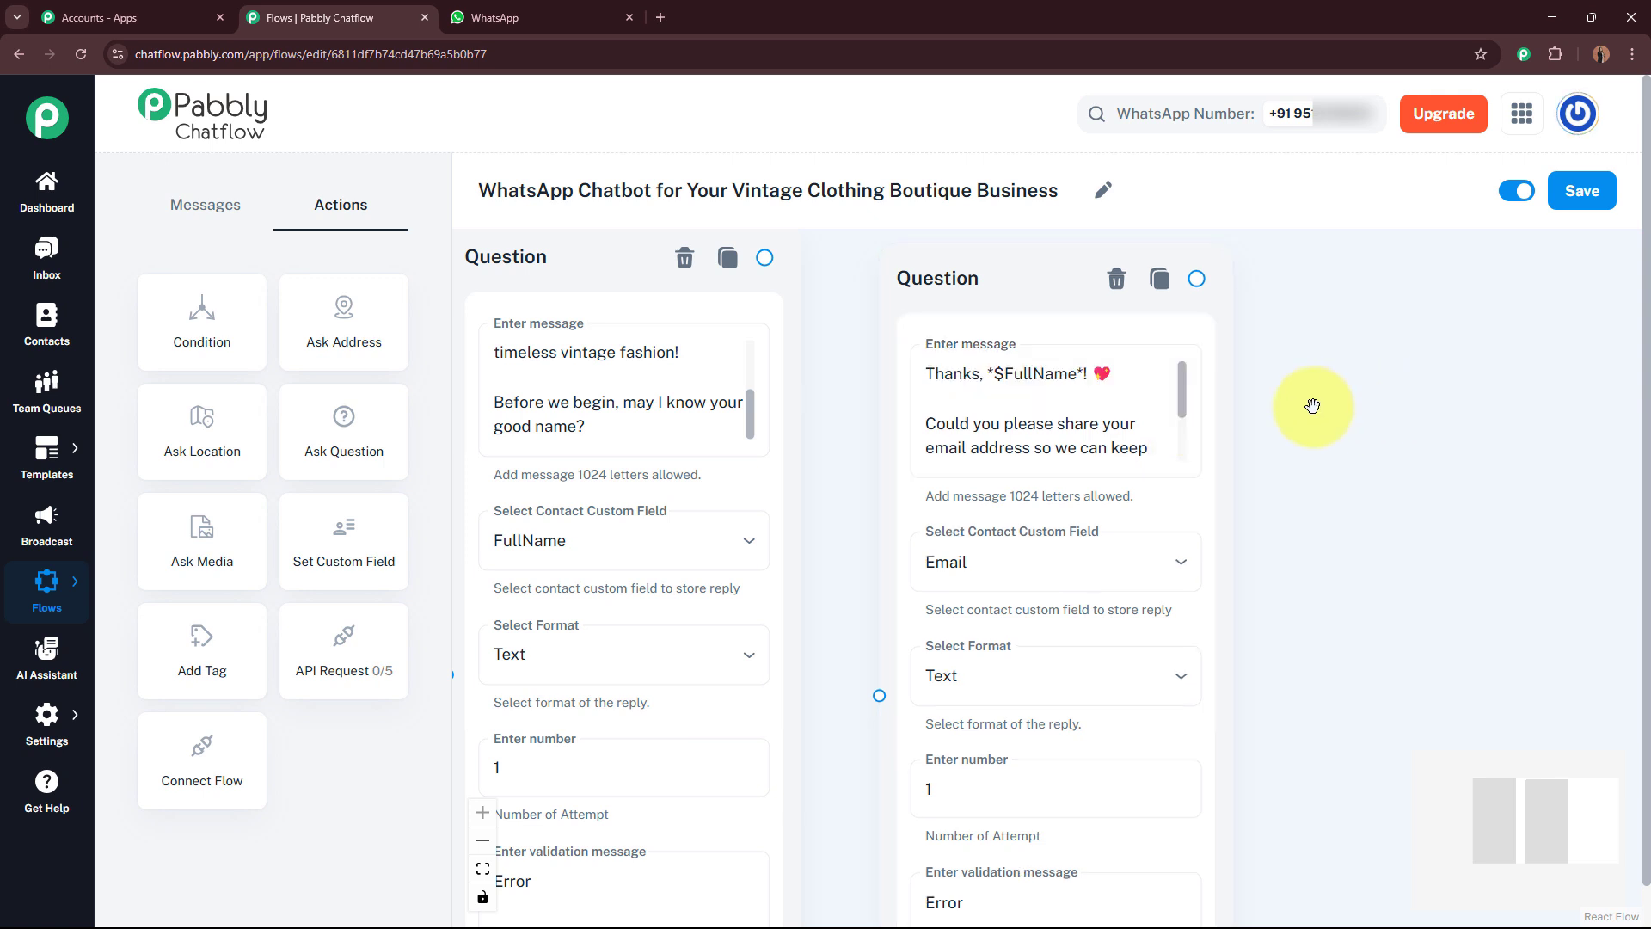
pyautogui.click(998, 376)
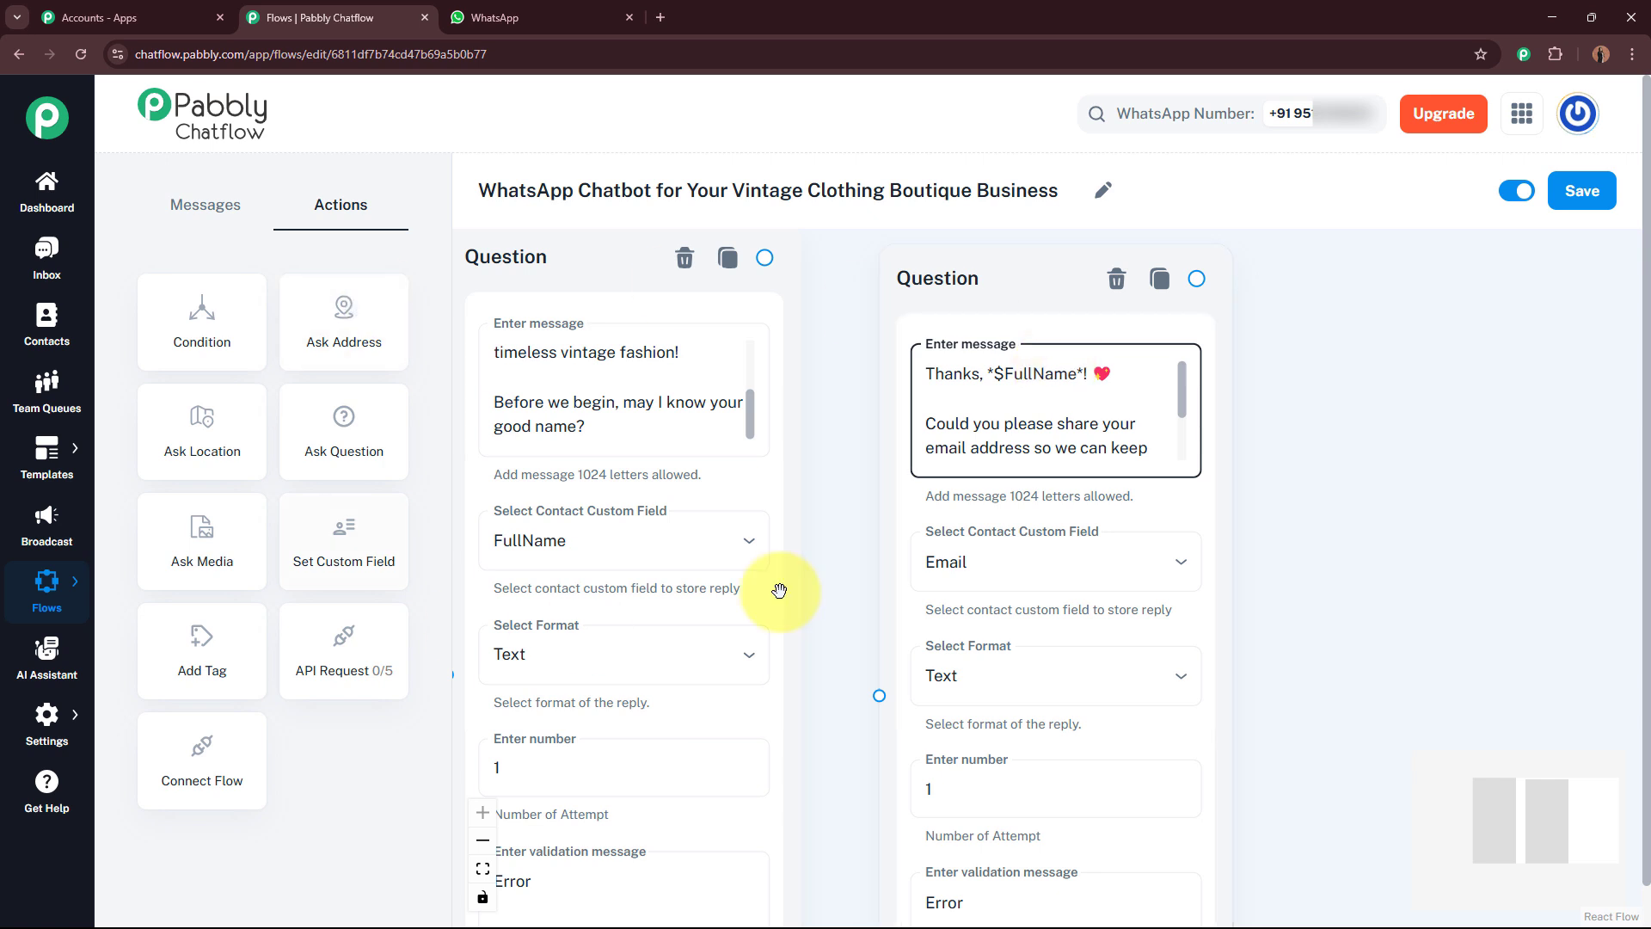
pyautogui.click(635, 440)
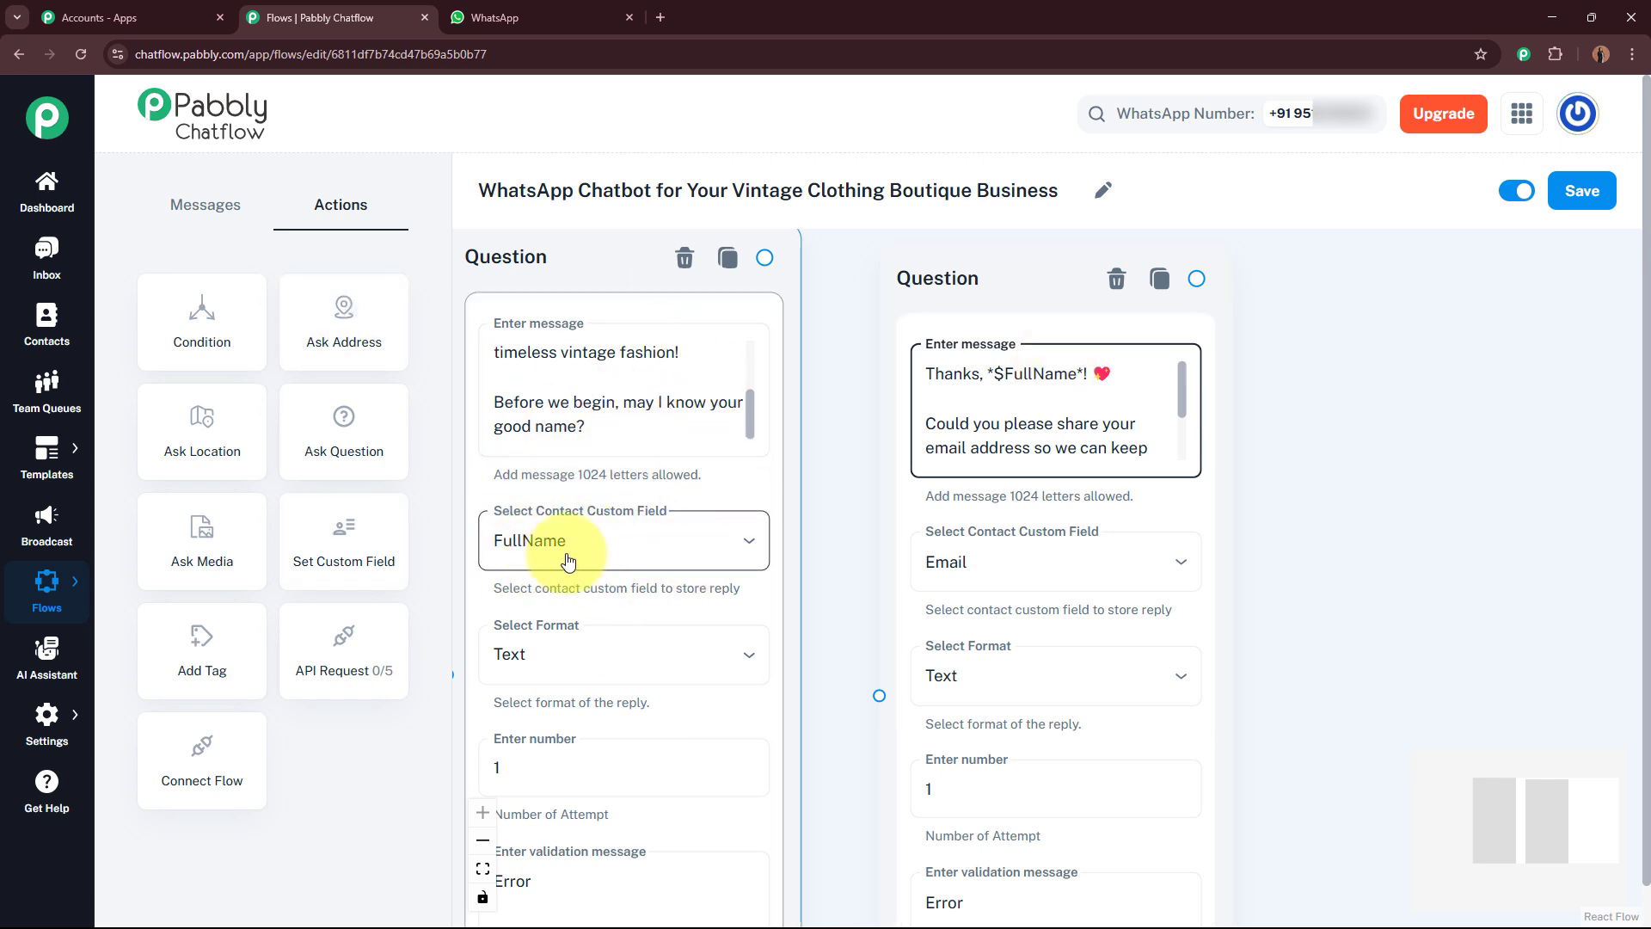
pyautogui.click(999, 371)
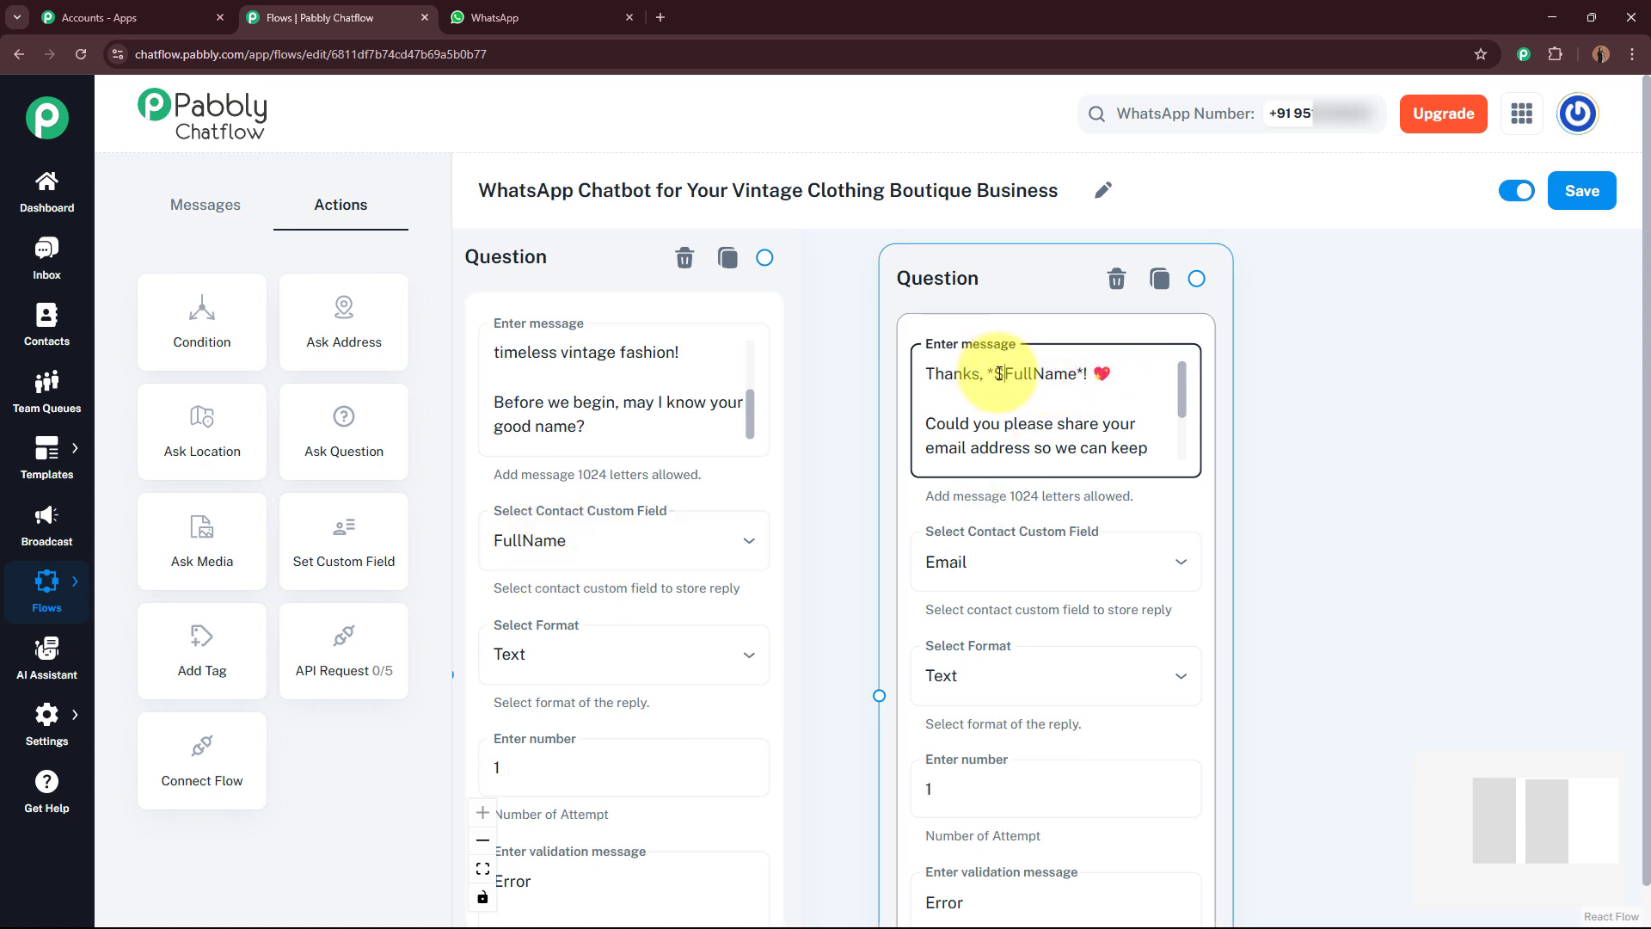
pyautogui.click(579, 550)
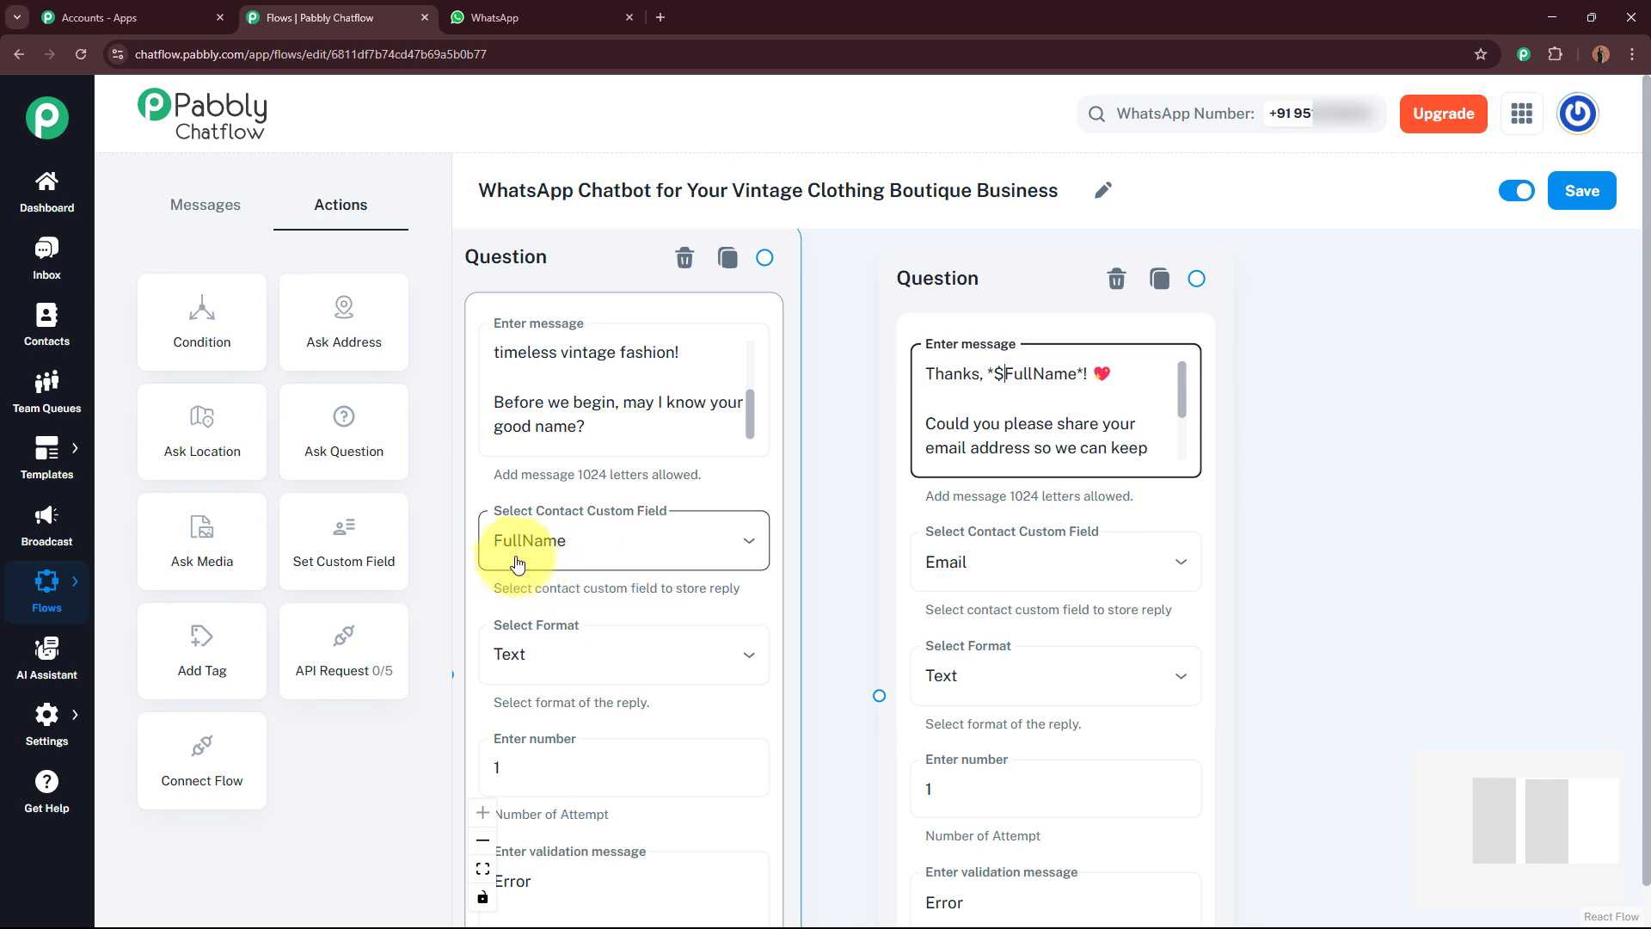
pyautogui.click(883, 464)
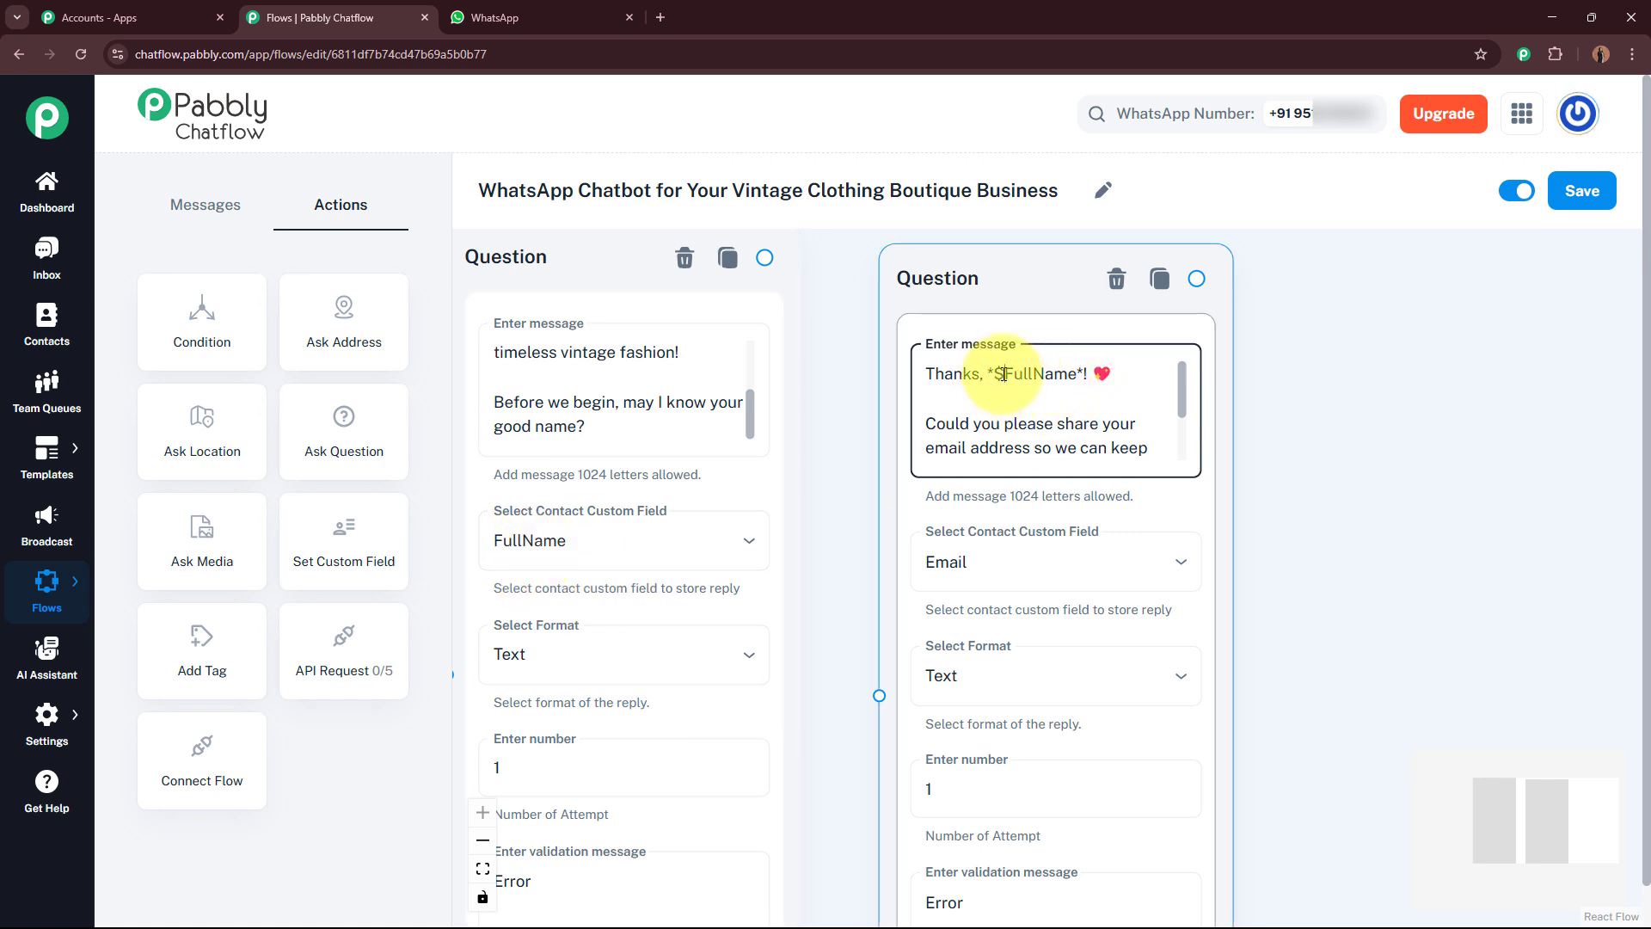
pyautogui.click(578, 392)
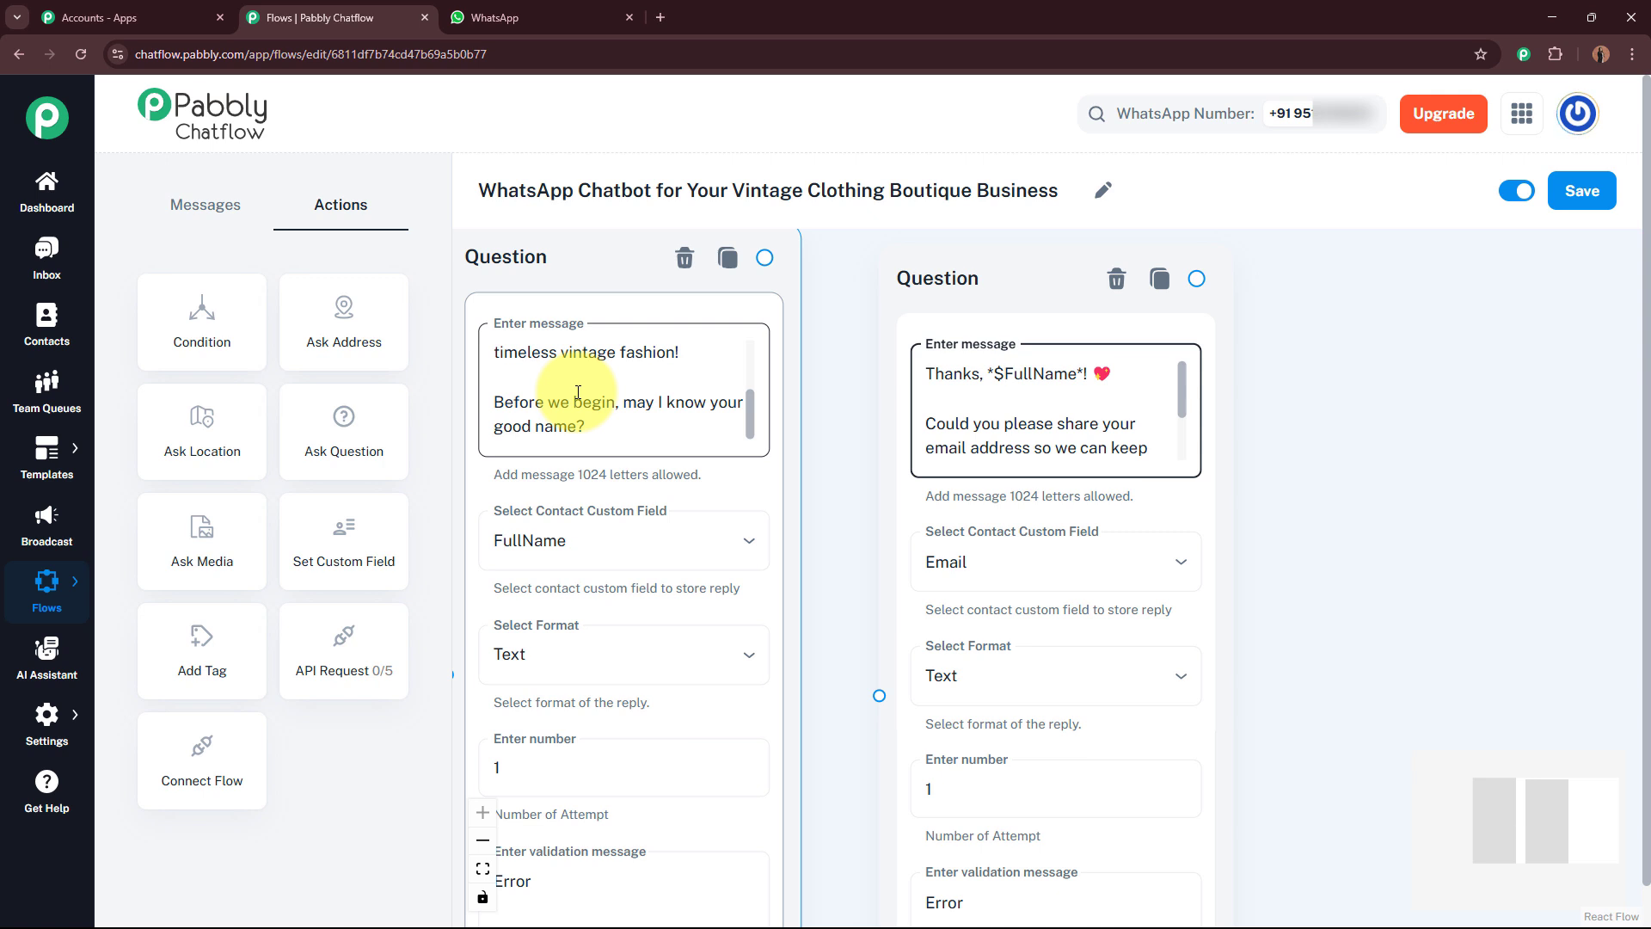
pyautogui.click(940, 365)
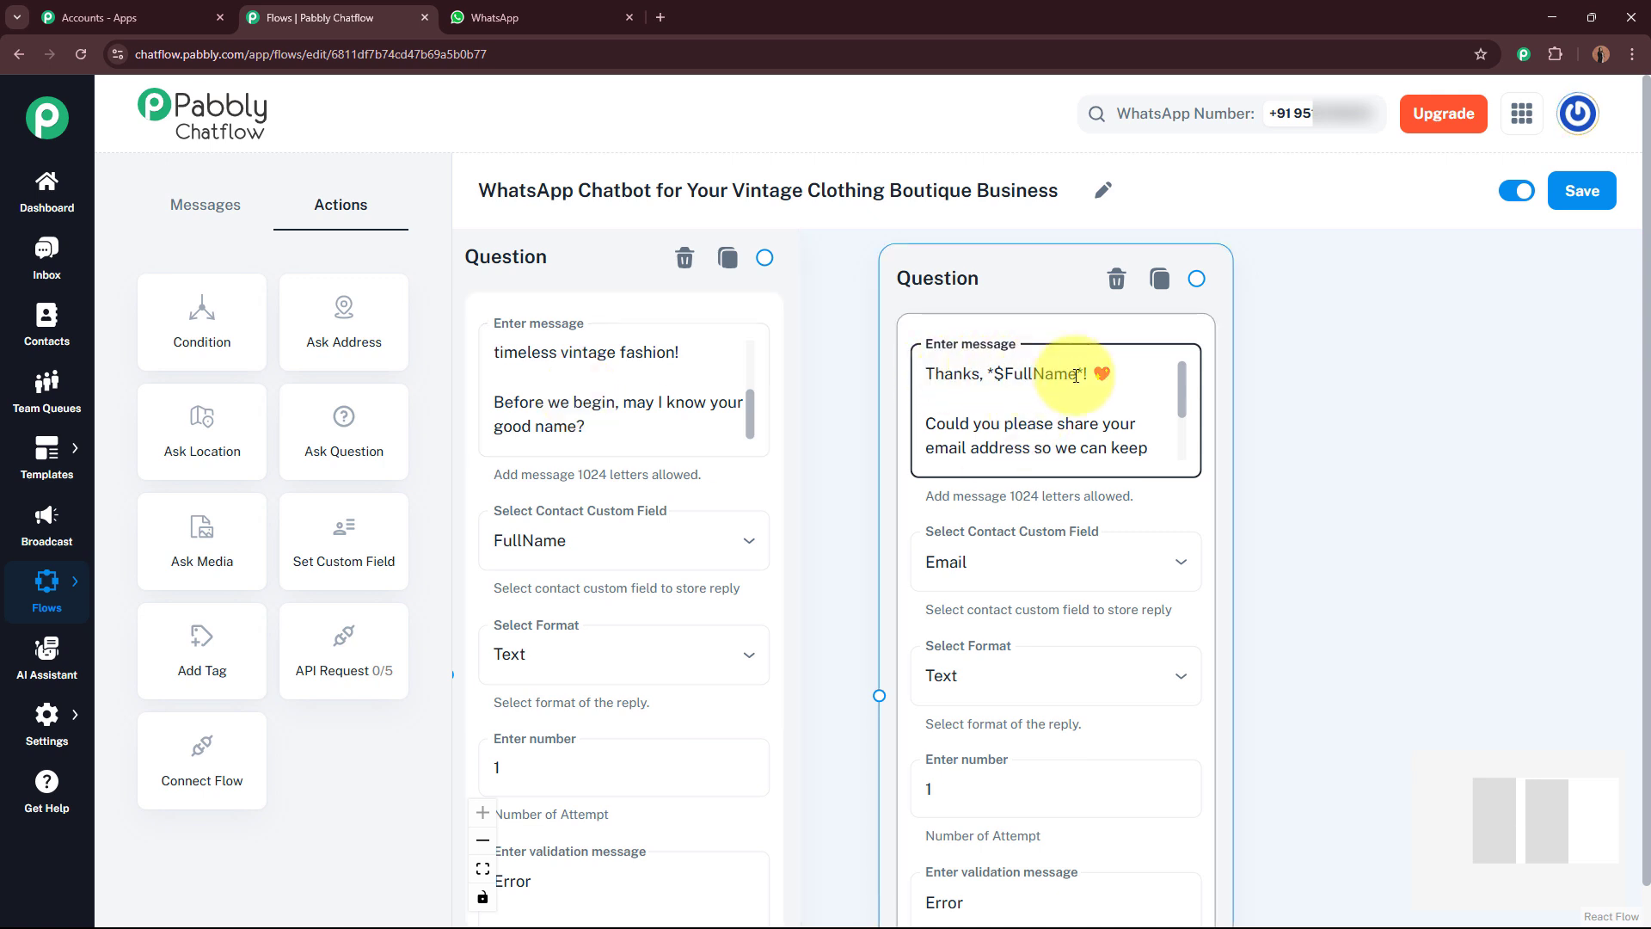
# Step: Connect the welcome question's output to the email question node
pyautogui.scroll(-3, 1073, 393)
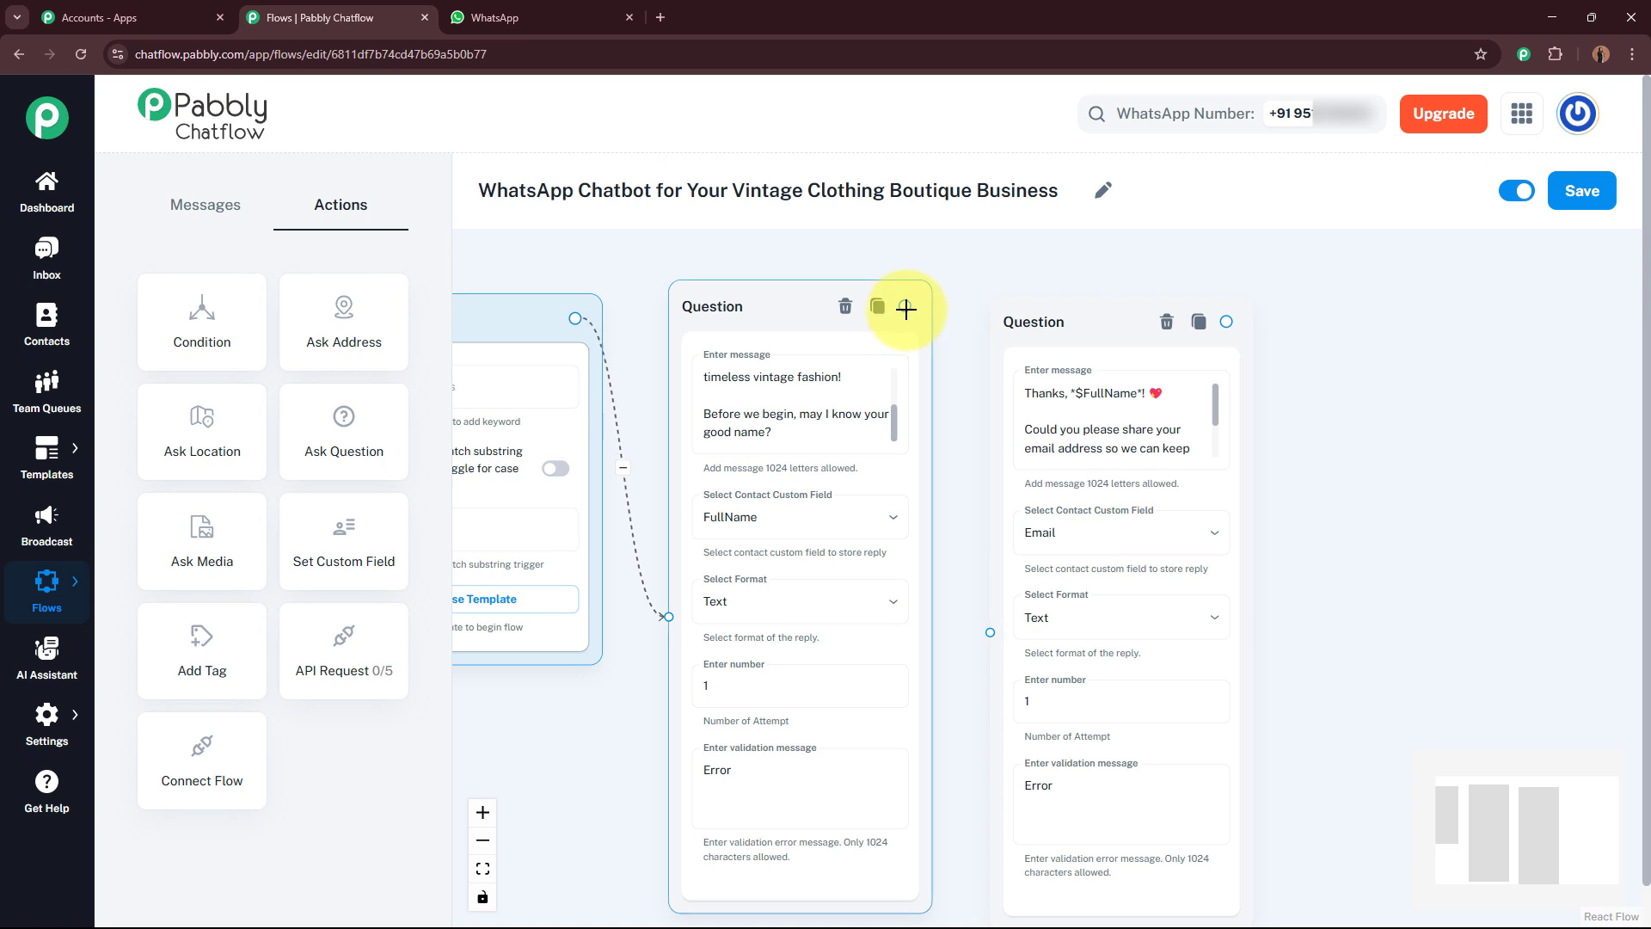
pyautogui.moveTo(980, 580); pyautogui.dragTo(988, 619)
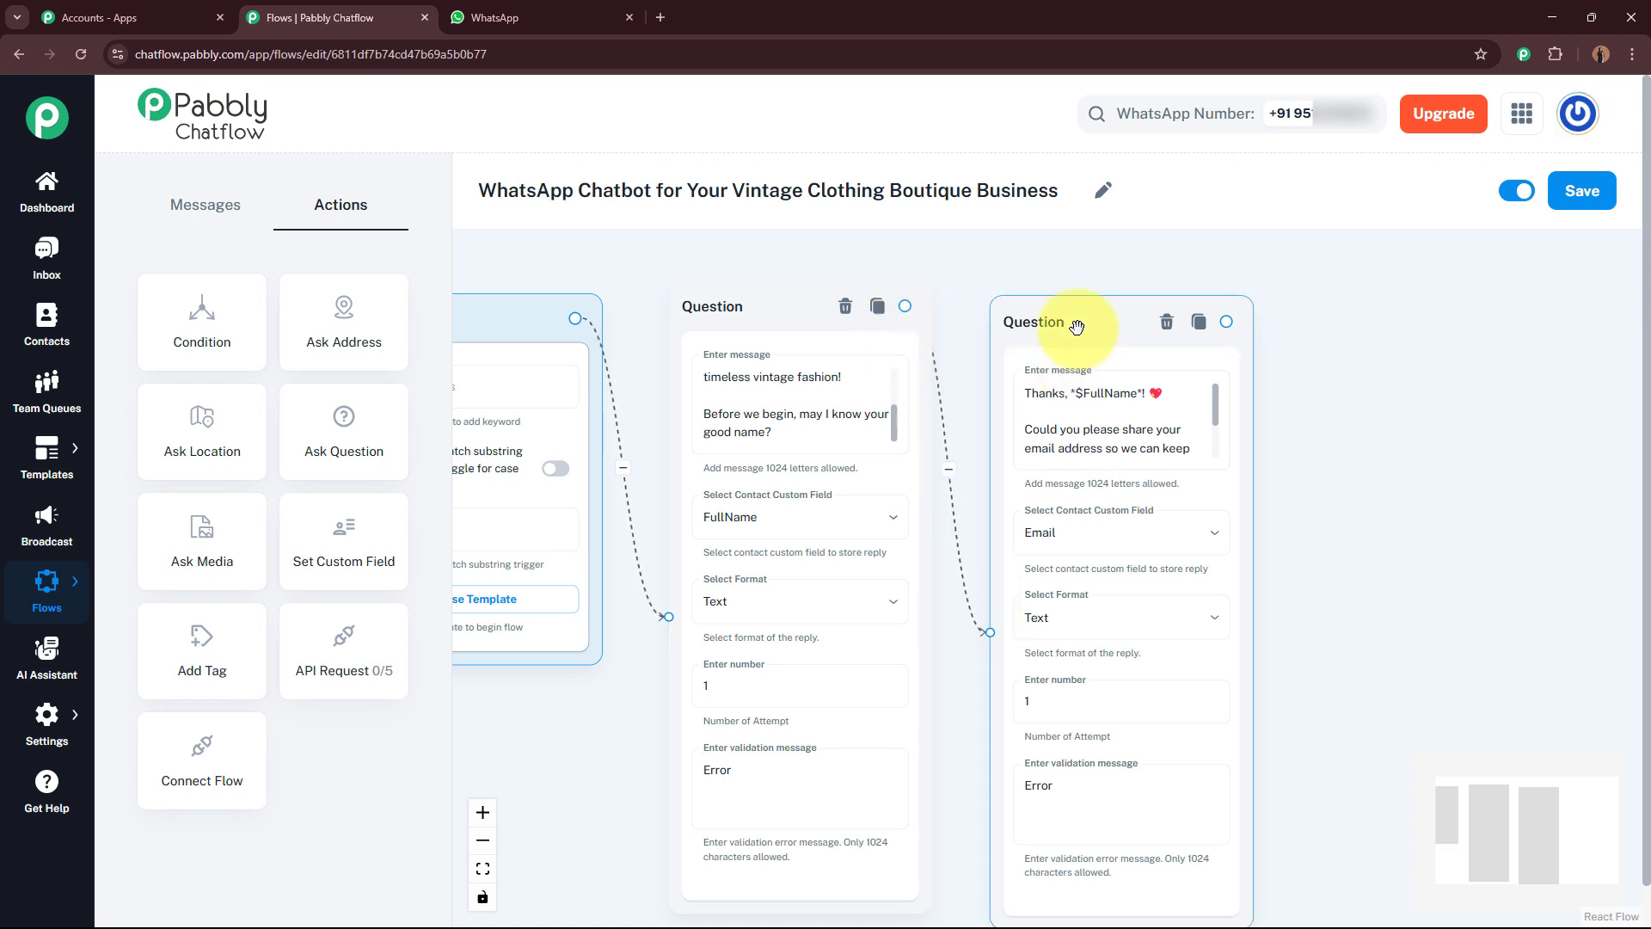
pyautogui.moveTo(1069, 329); pyautogui.dragTo(1069, 313)
pyautogui.moveTo(1319, 416); pyautogui.dragTo(915, 472)
pyautogui.scroll(3, 915, 472)
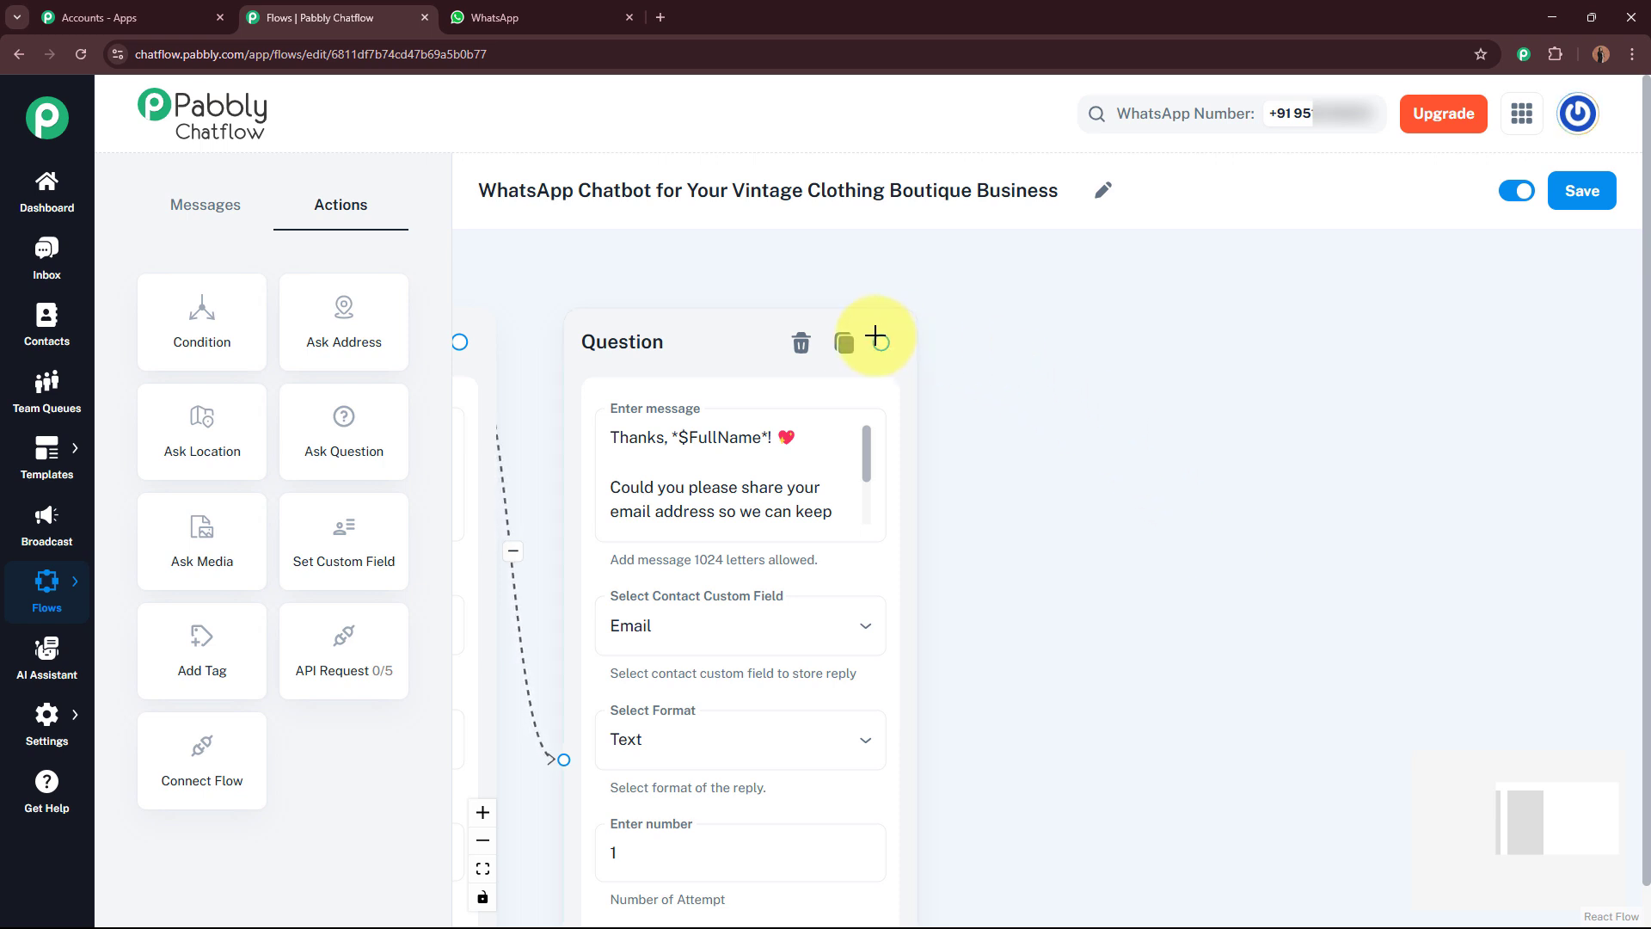
# Step: Connect a new Media message node from the email question and upload the Vintage Clothing Boutique Image as its image
pyautogui.moveTo(882, 343); pyautogui.dragTo(1316, 483)
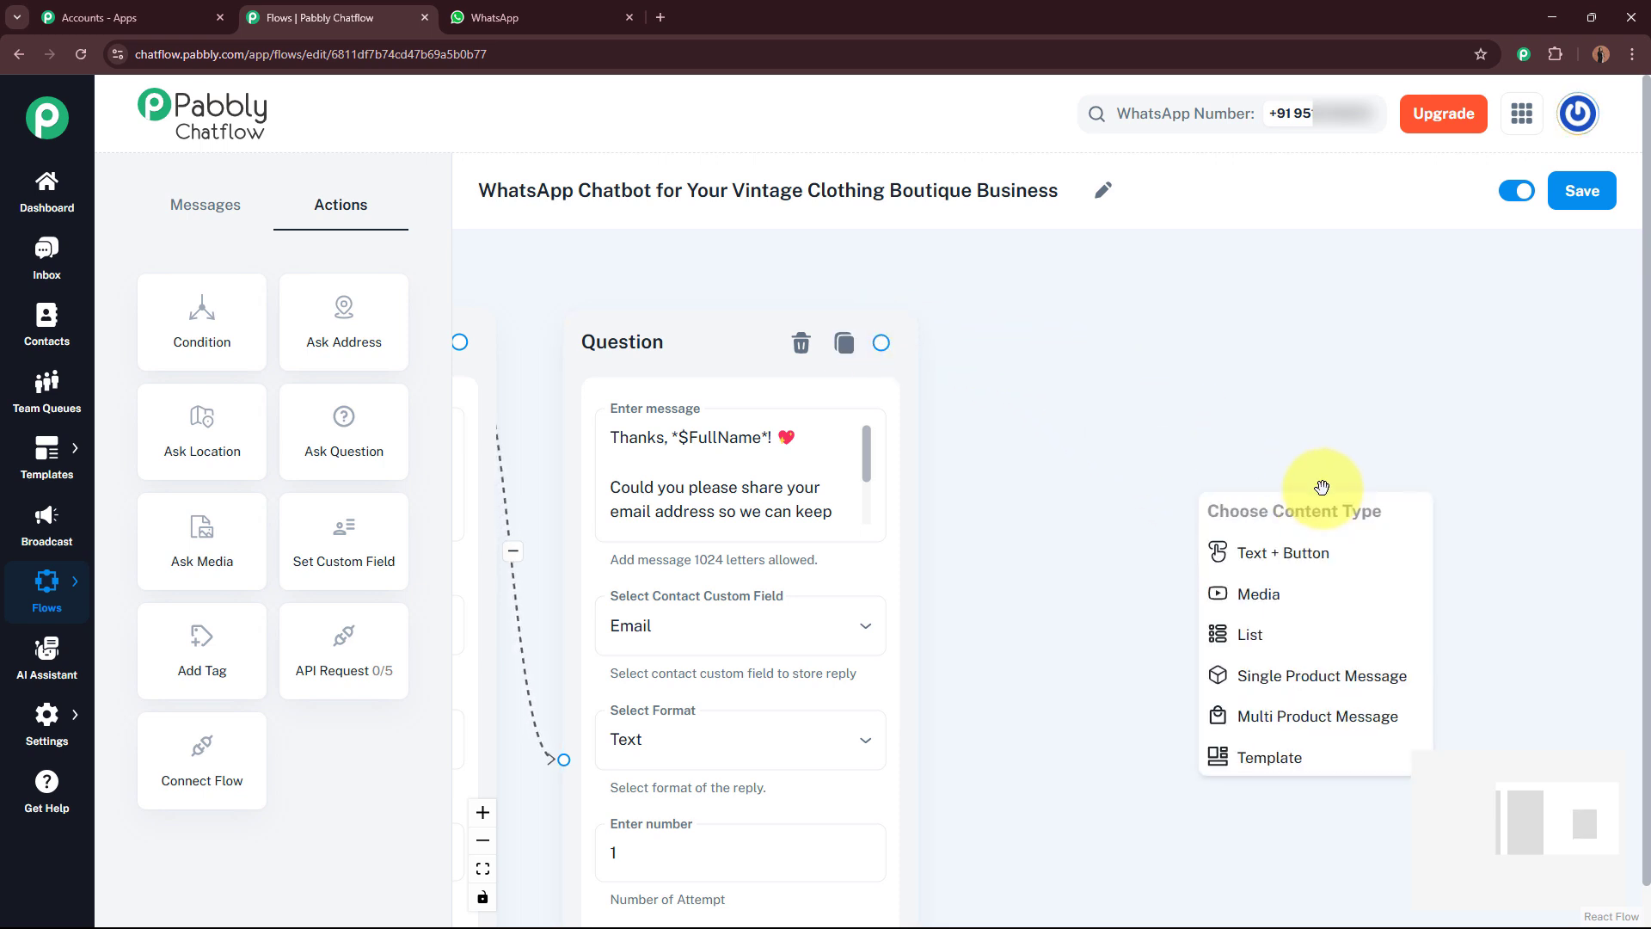
pyautogui.click(1306, 608)
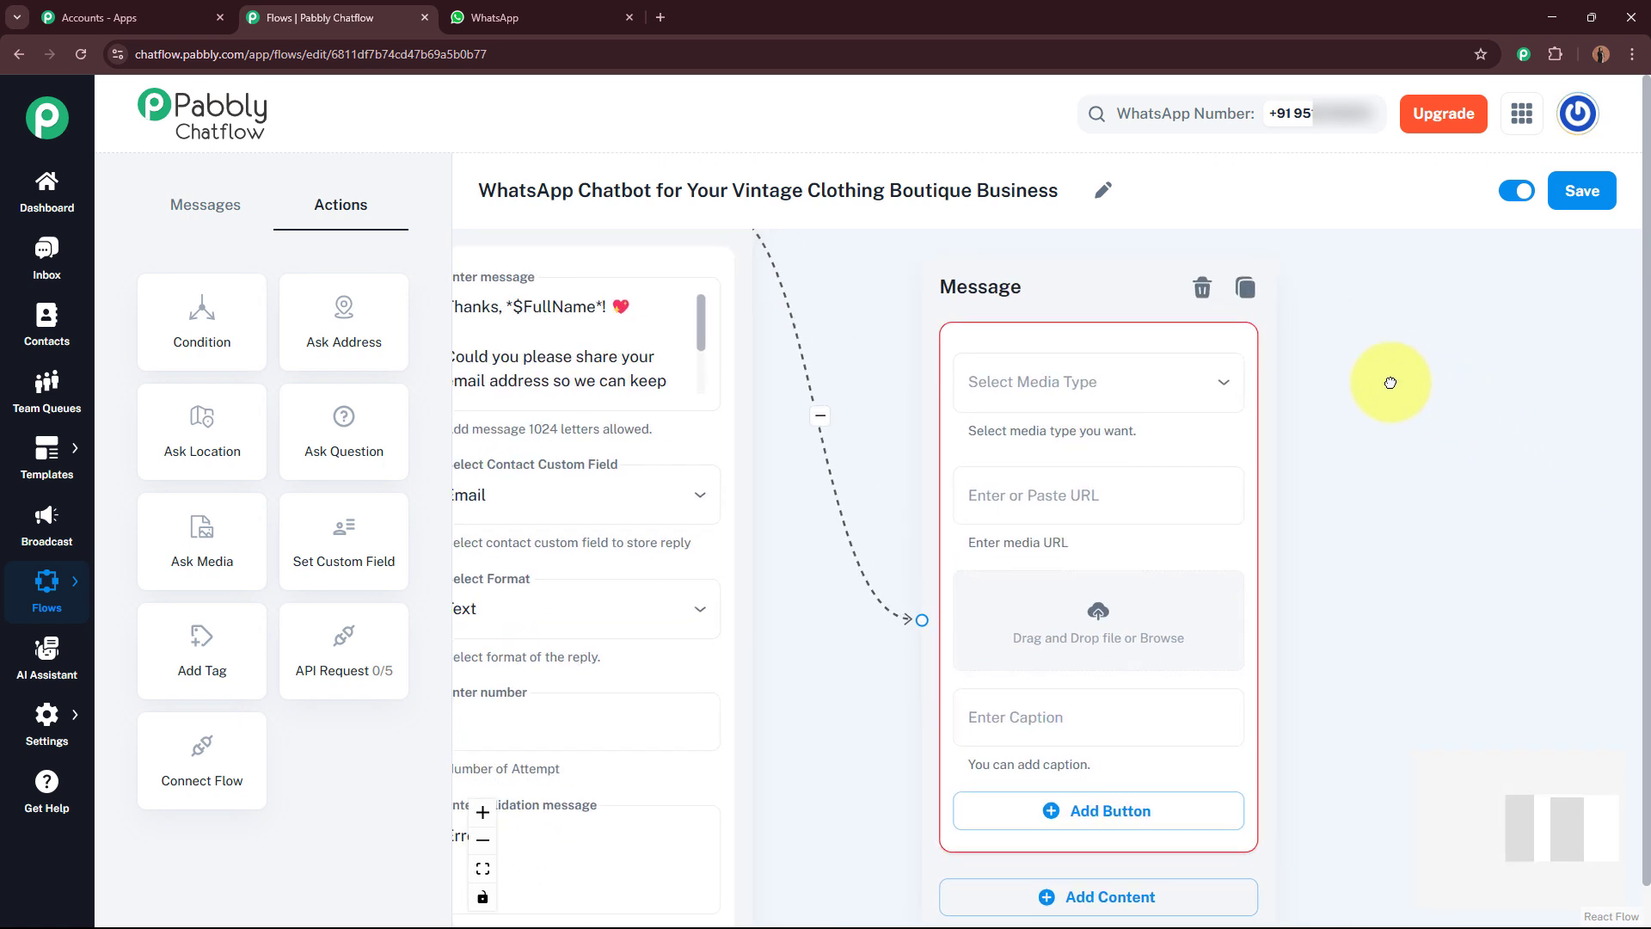
pyautogui.click(1035, 375)
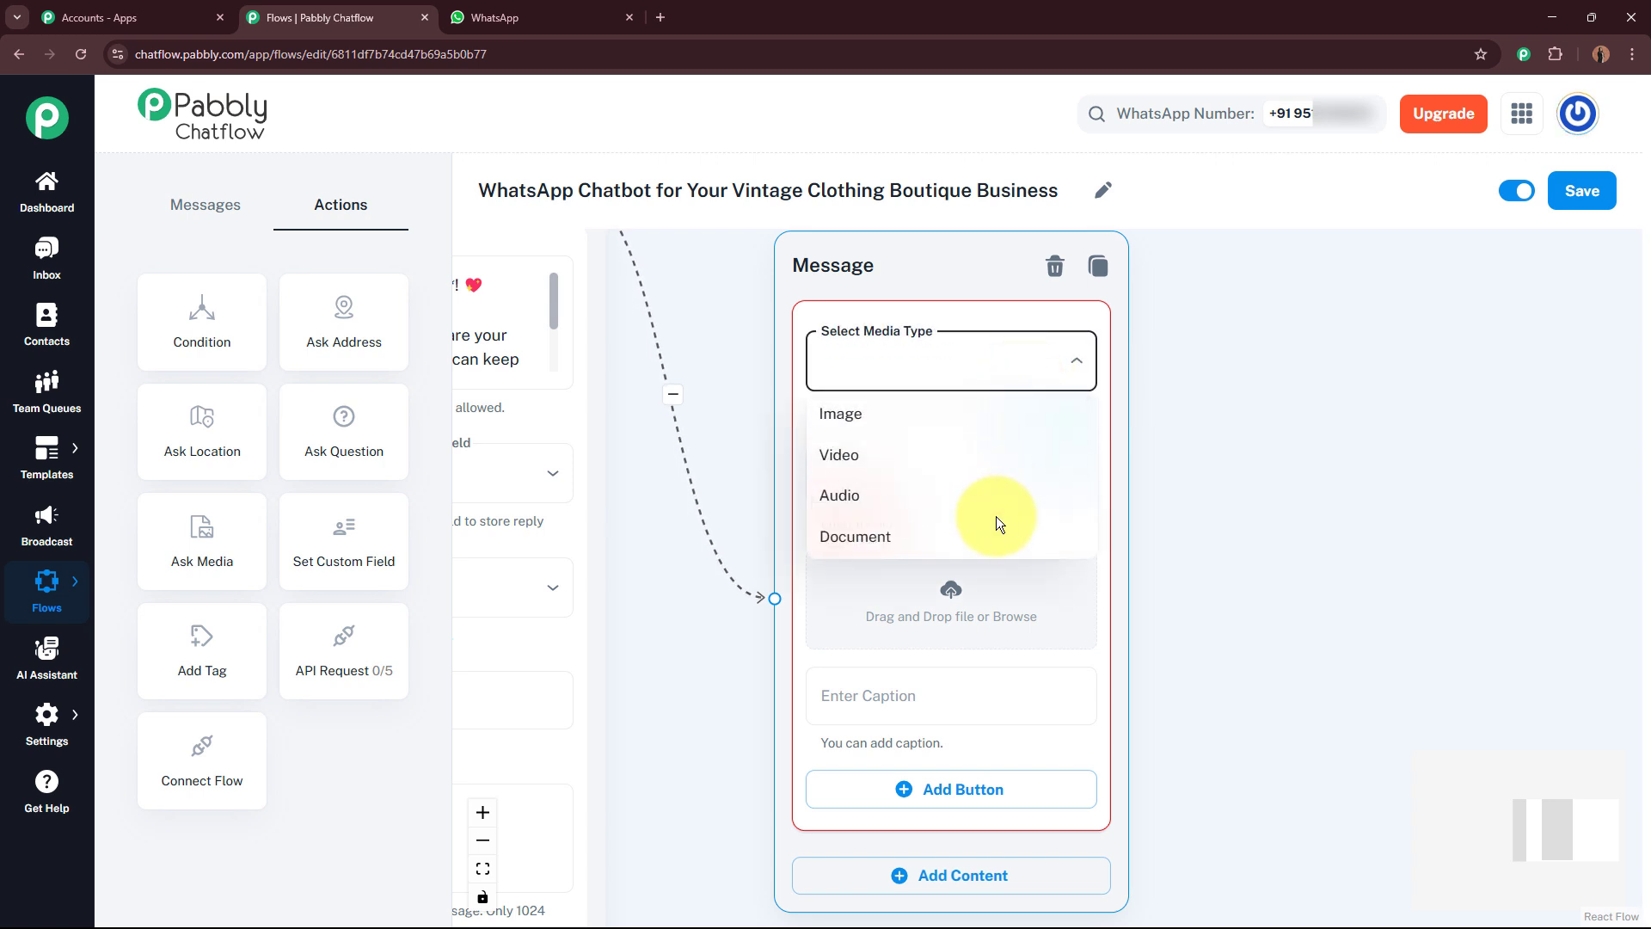
pyautogui.click(997, 416)
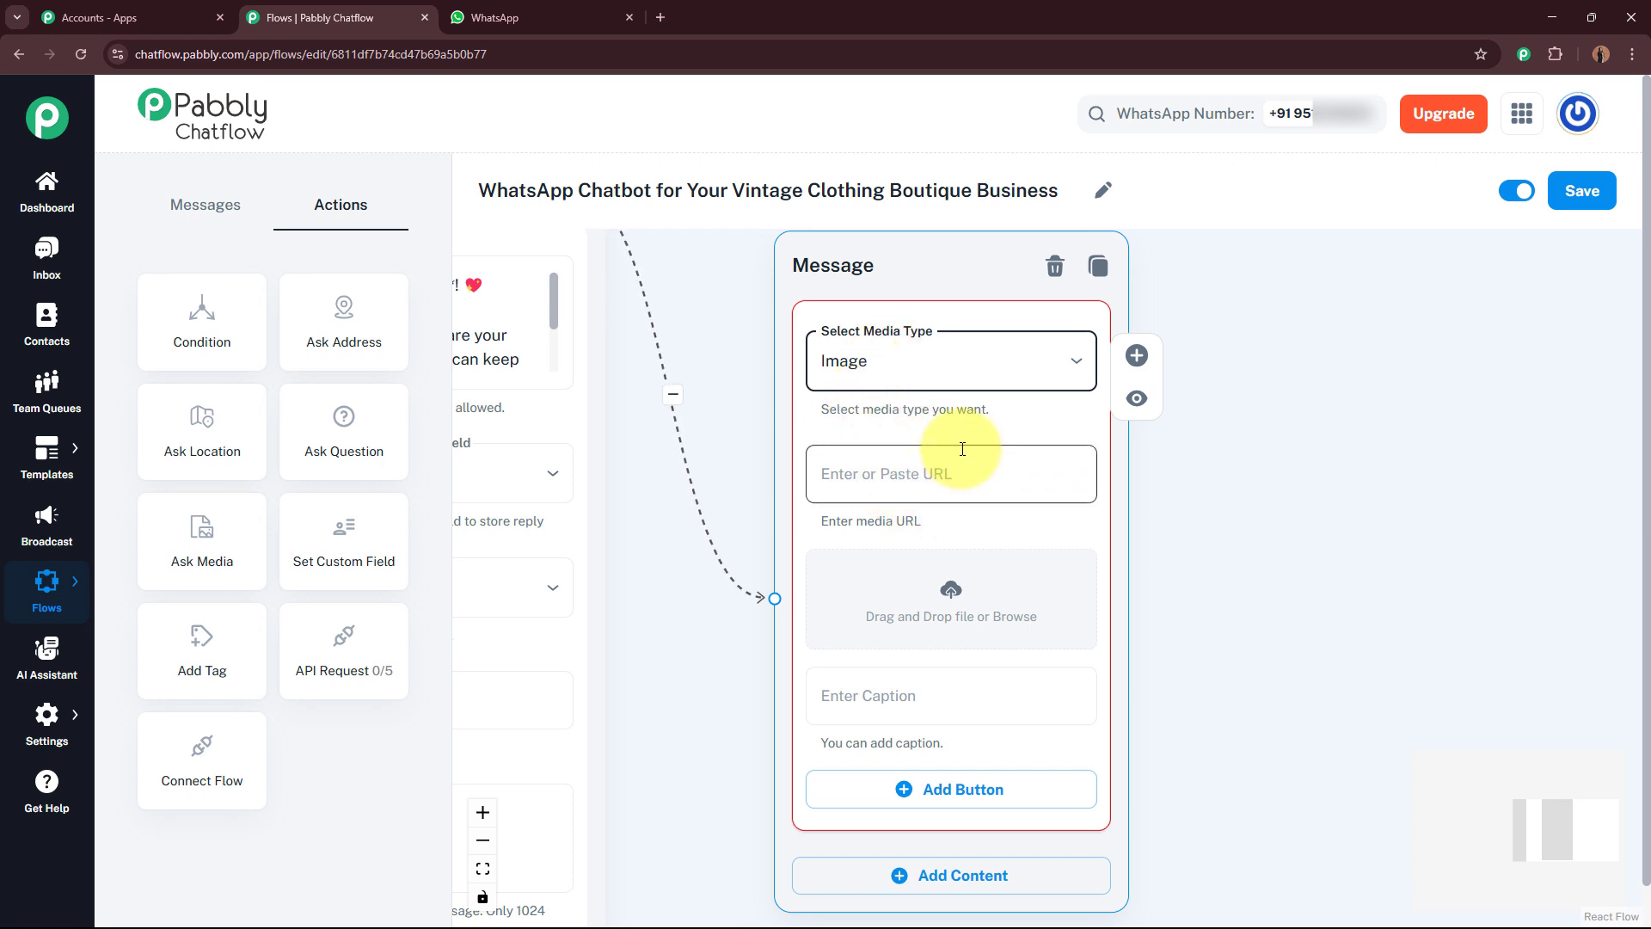
pyautogui.click(949, 602)
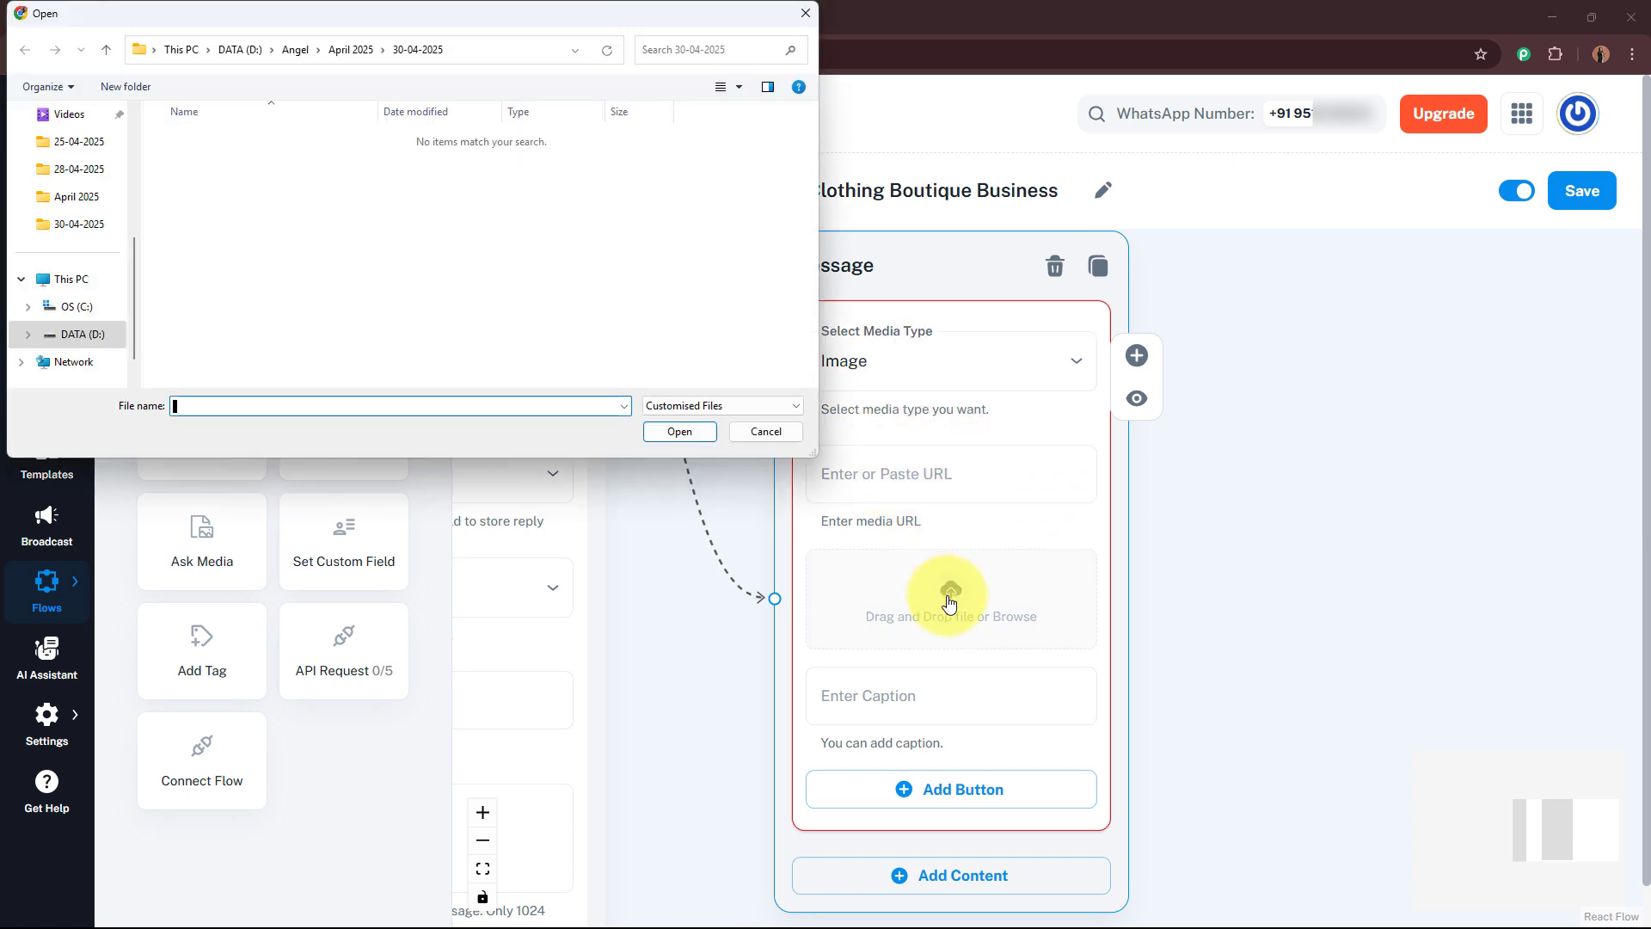
pyautogui.click(59, 258)
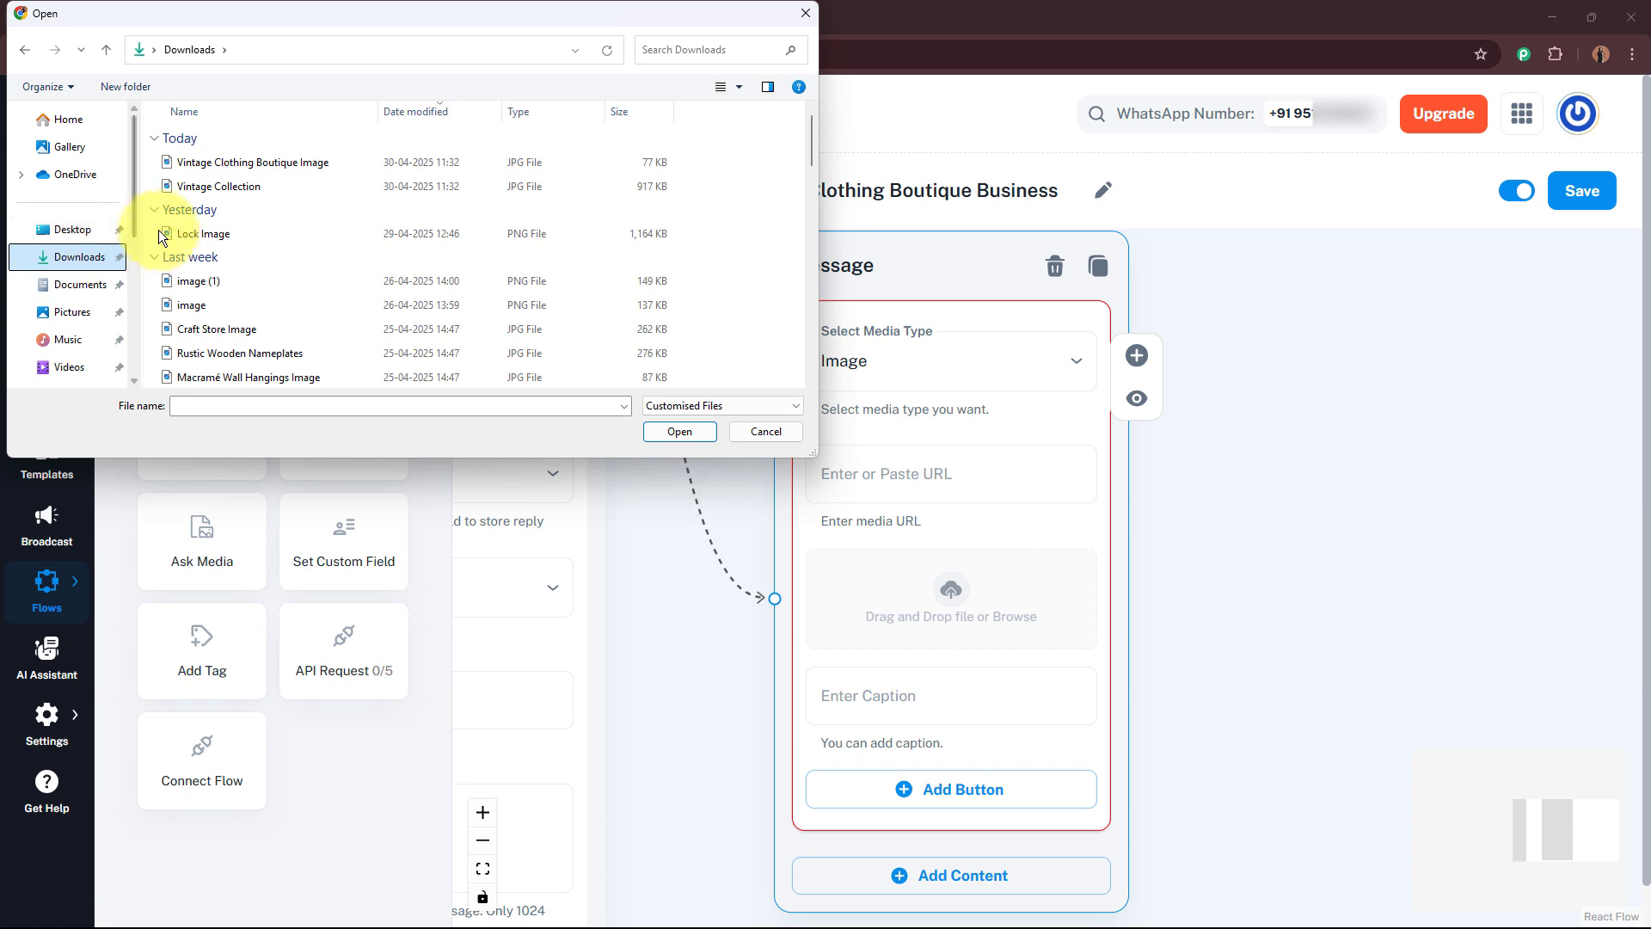
pyautogui.click(348, 162)
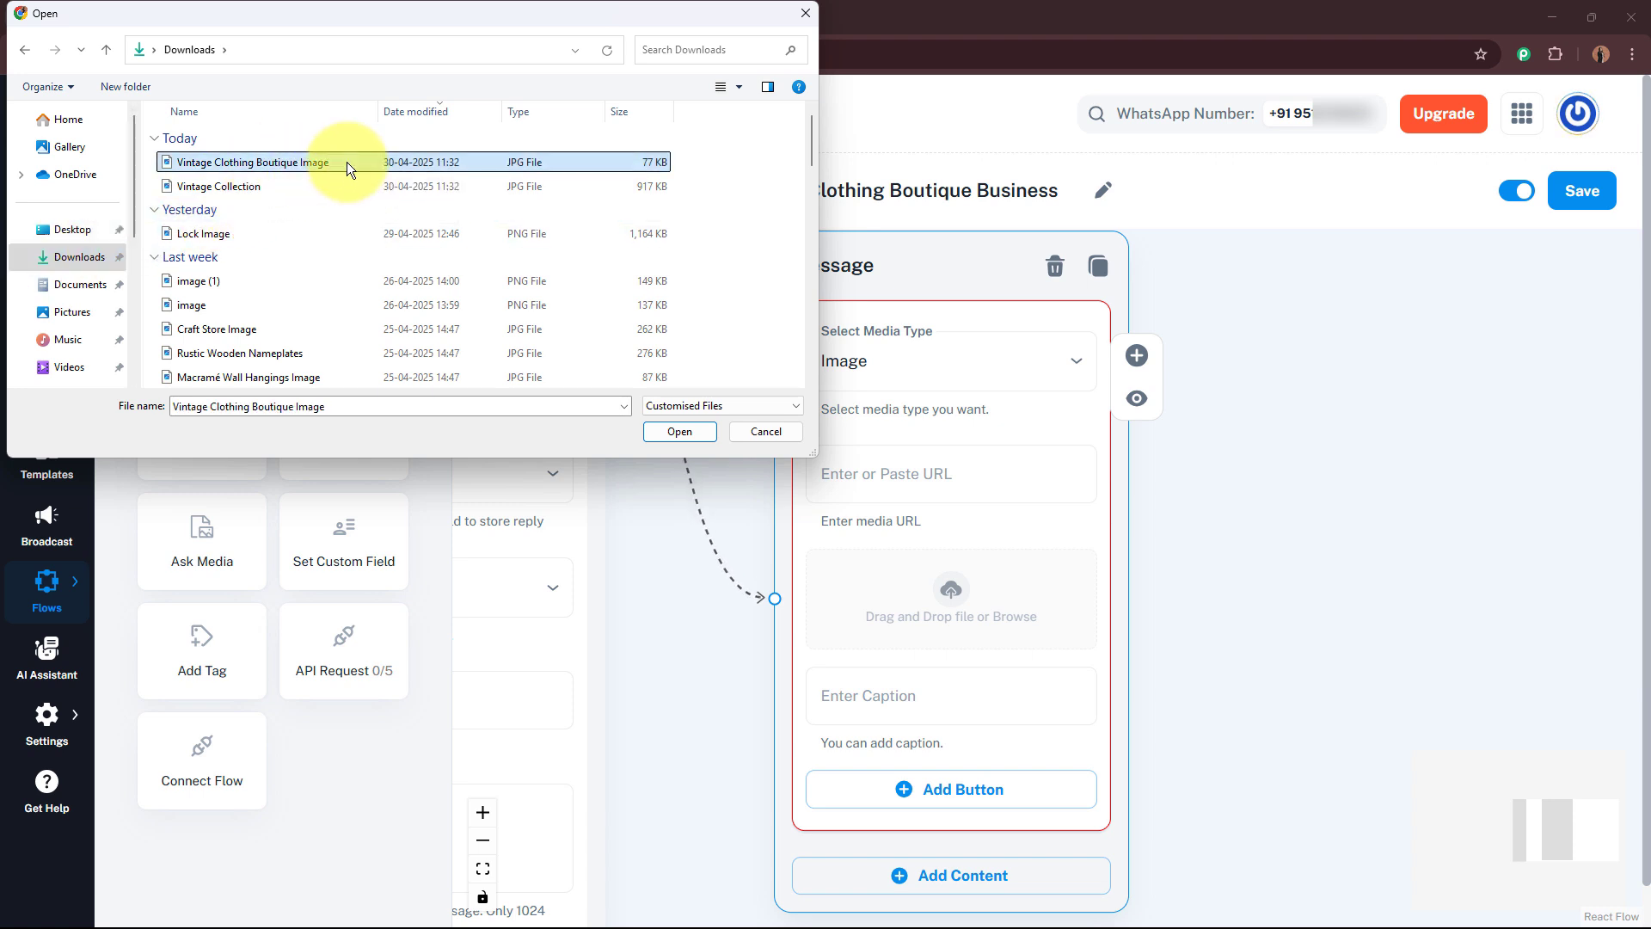
pyautogui.click(653, 431)
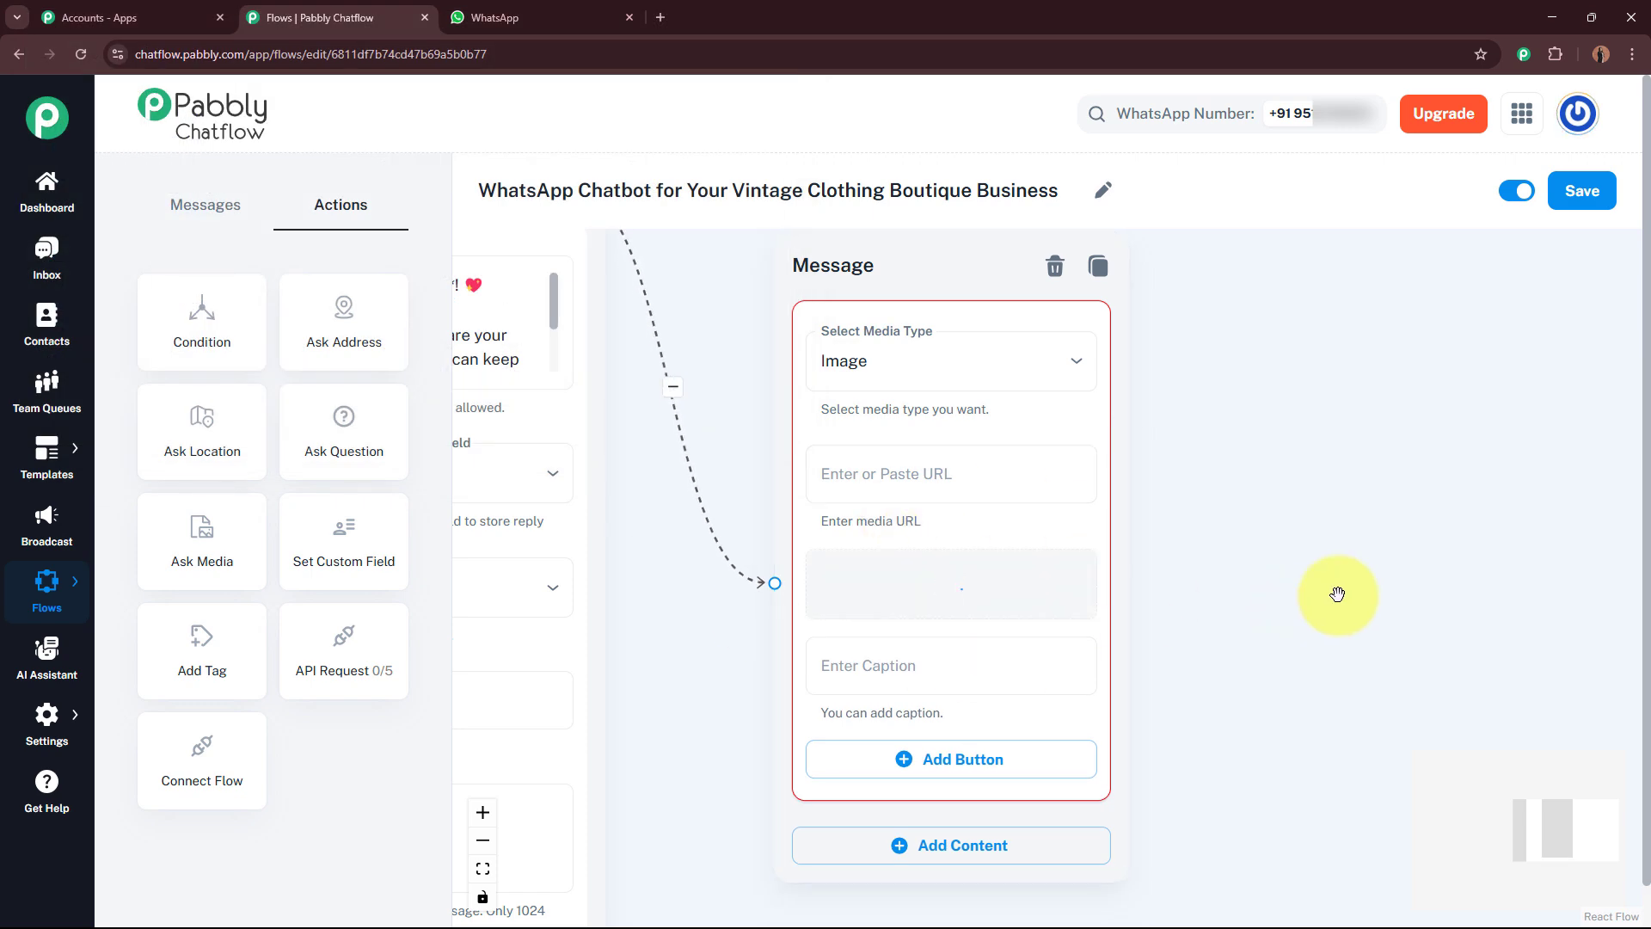
# Step: Add a text content block to the media node and paste the RetroBloom welcome message greeting *$FullName*
pyautogui.scroll(-5, 1331, 716)
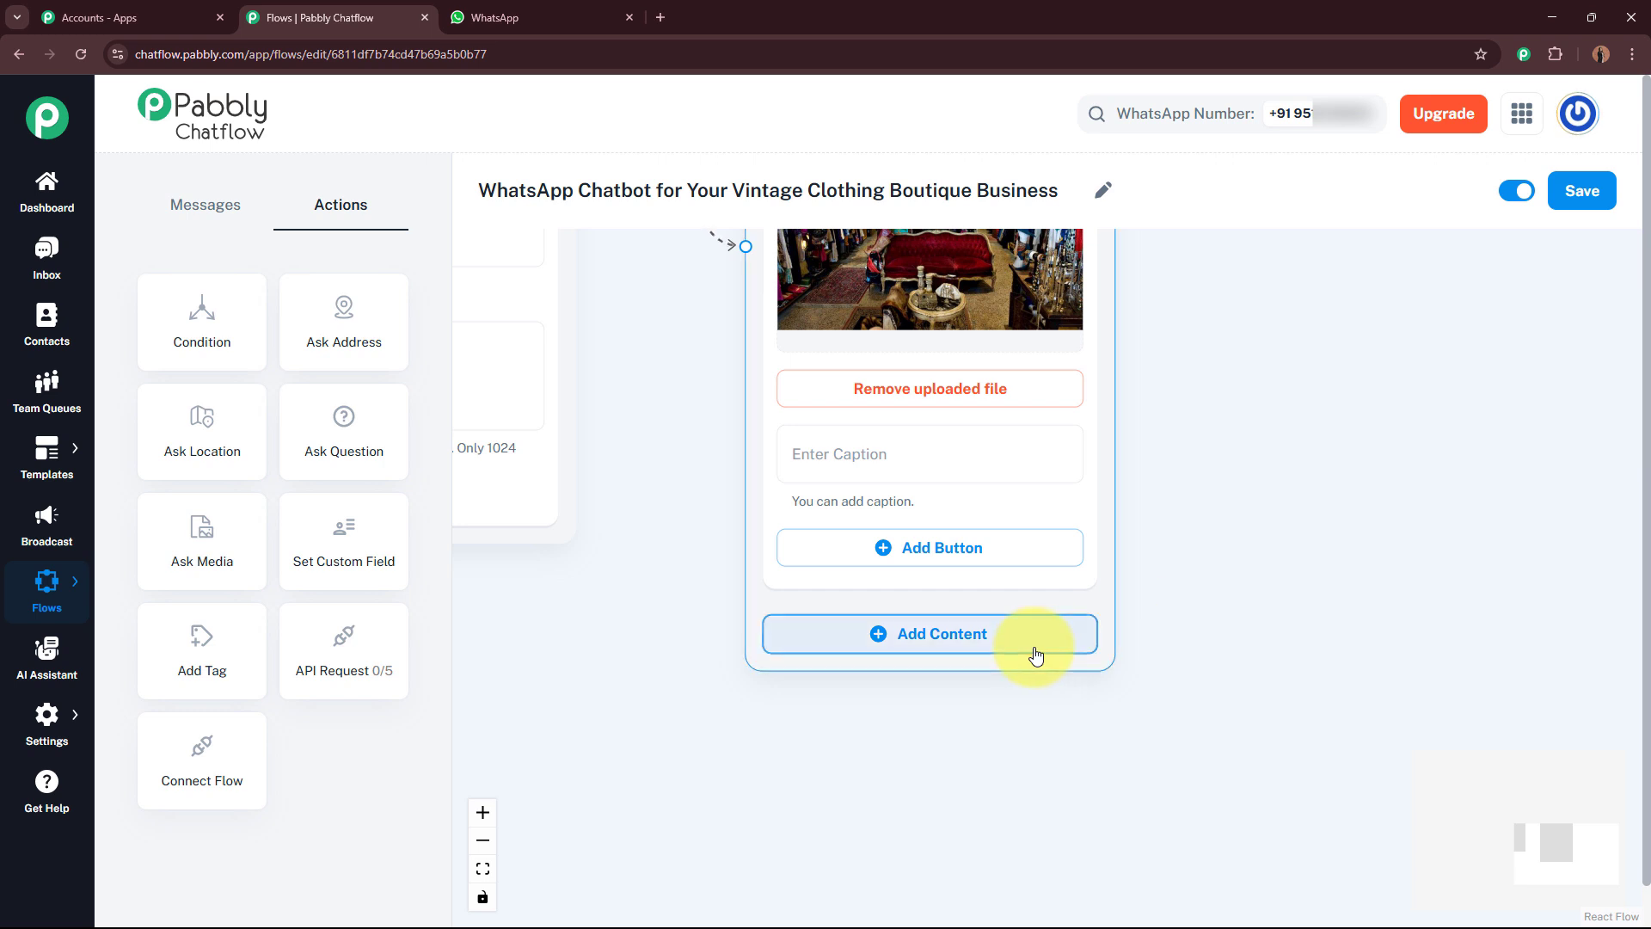
pyautogui.click(981, 645)
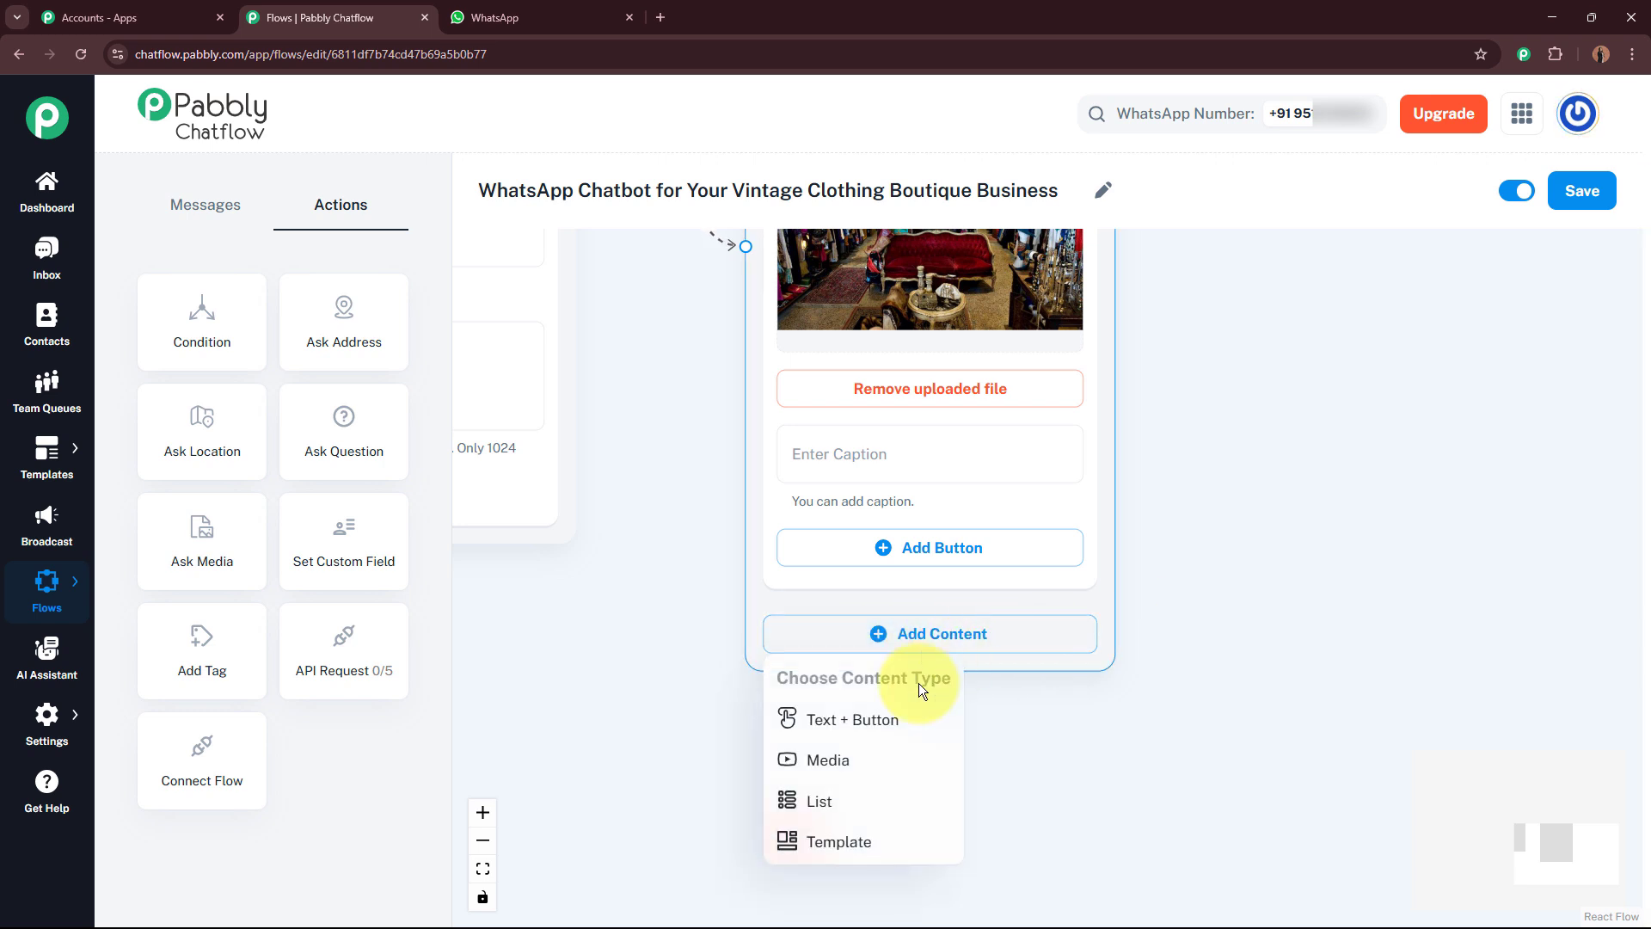
pyautogui.click(878, 719)
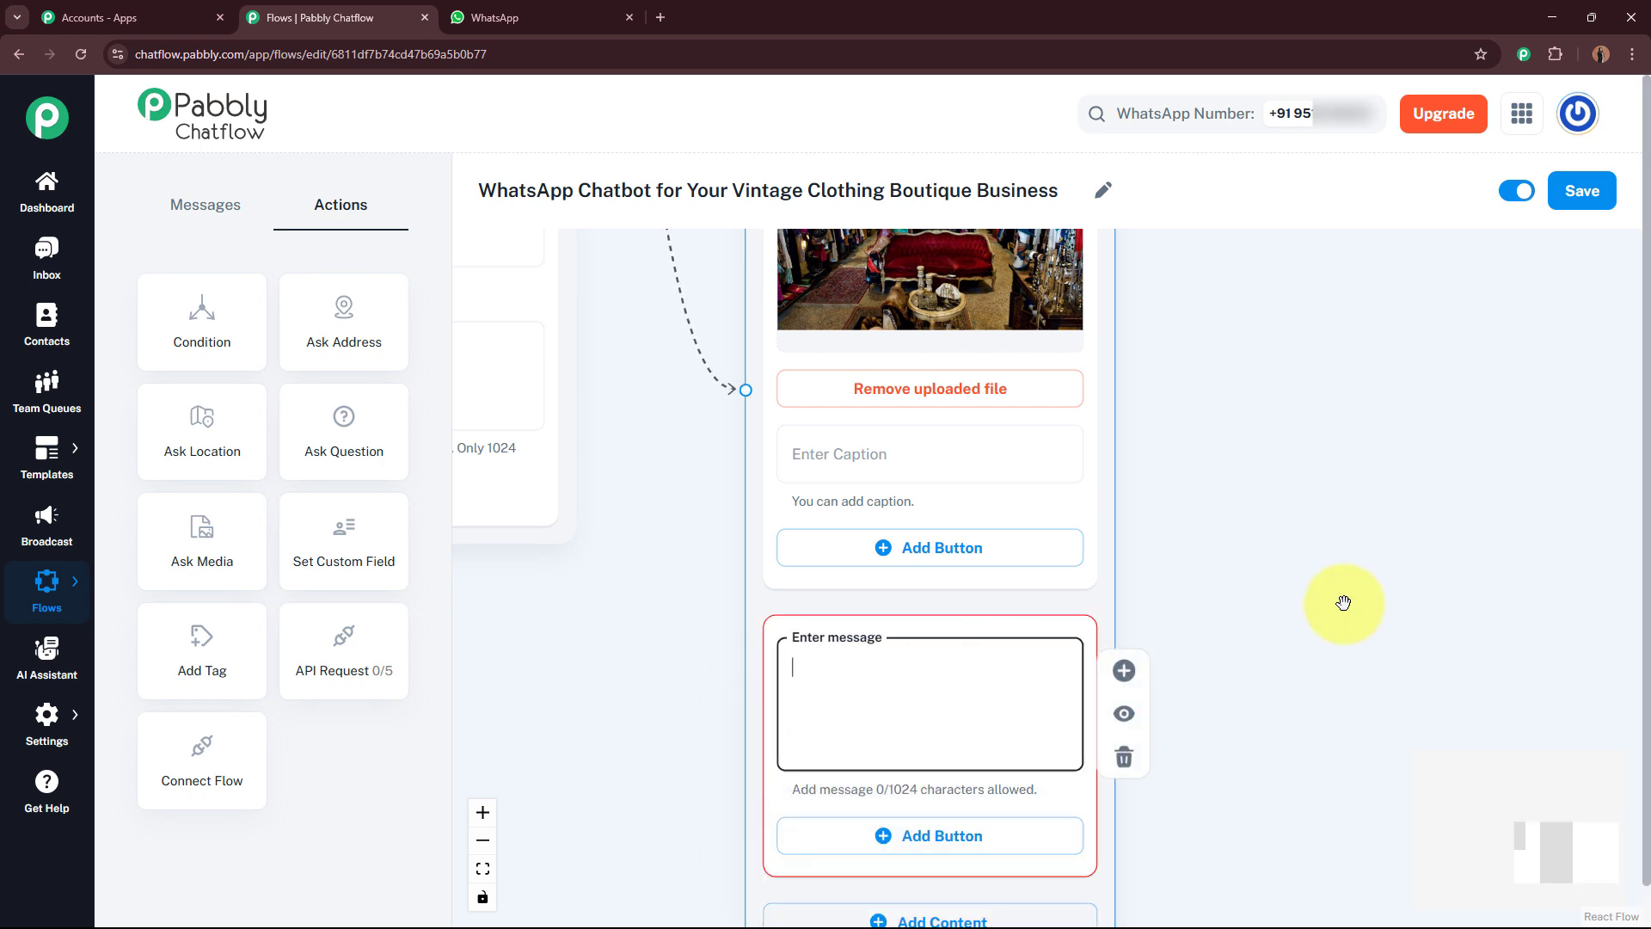
pyautogui.moveTo(1446, 584); pyautogui.dragTo(1425, 412)
pyautogui.click(843, 501)
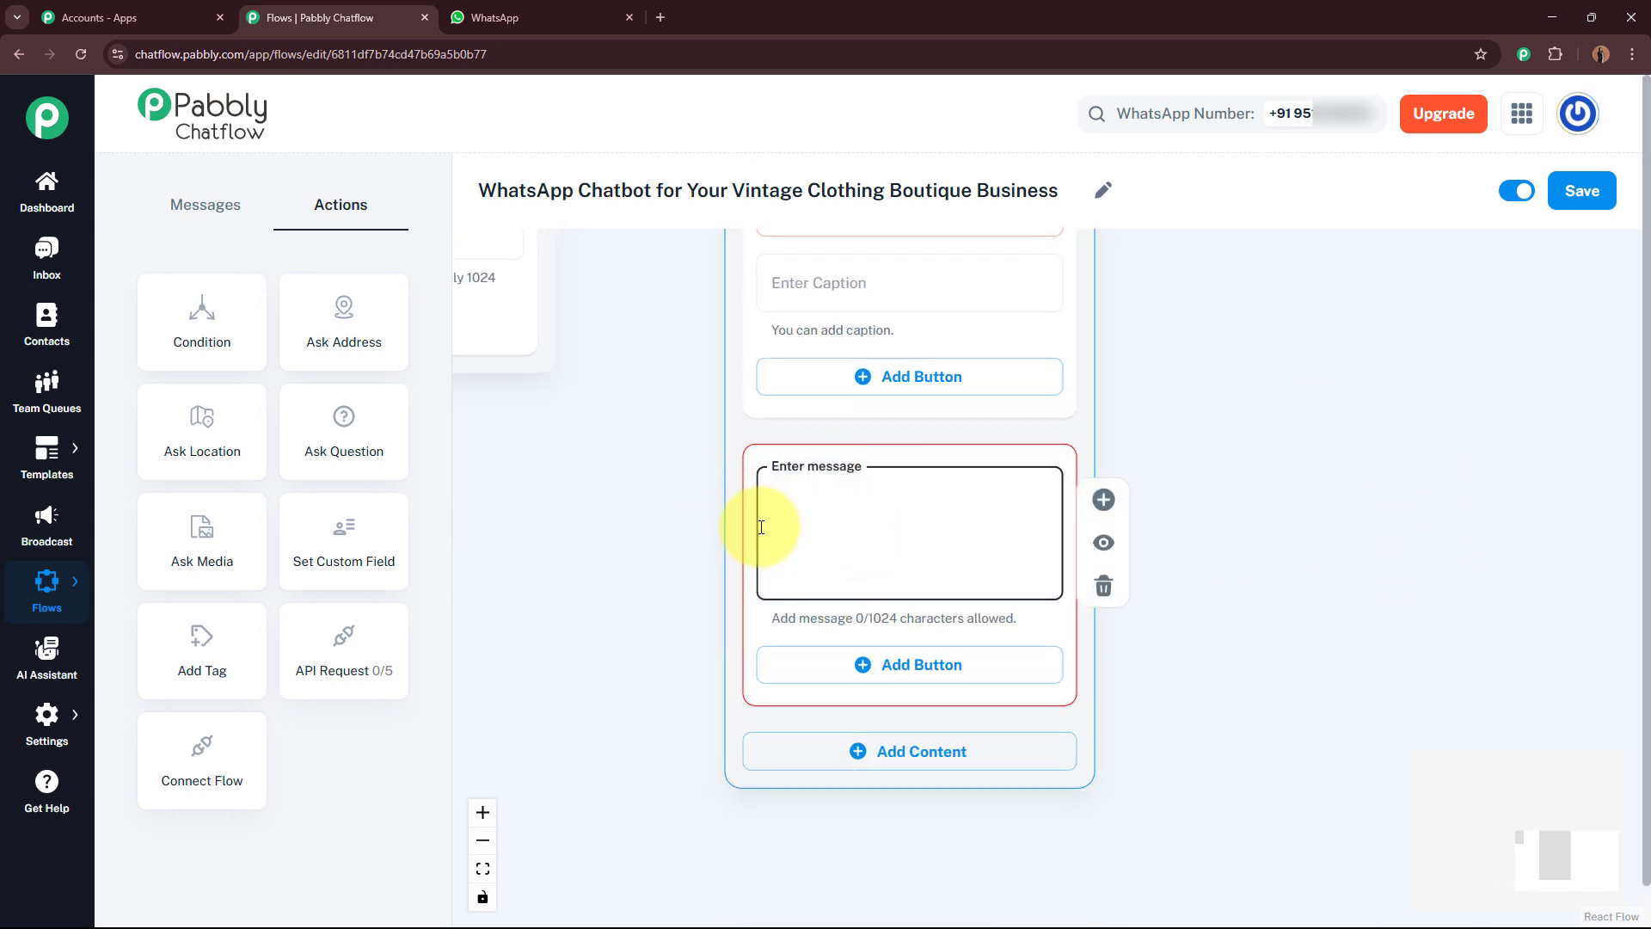
pyautogui.write('Welcome to the *RetroBloom experience*, *$FullName*! 🌸  Here’s what you can explore today:')
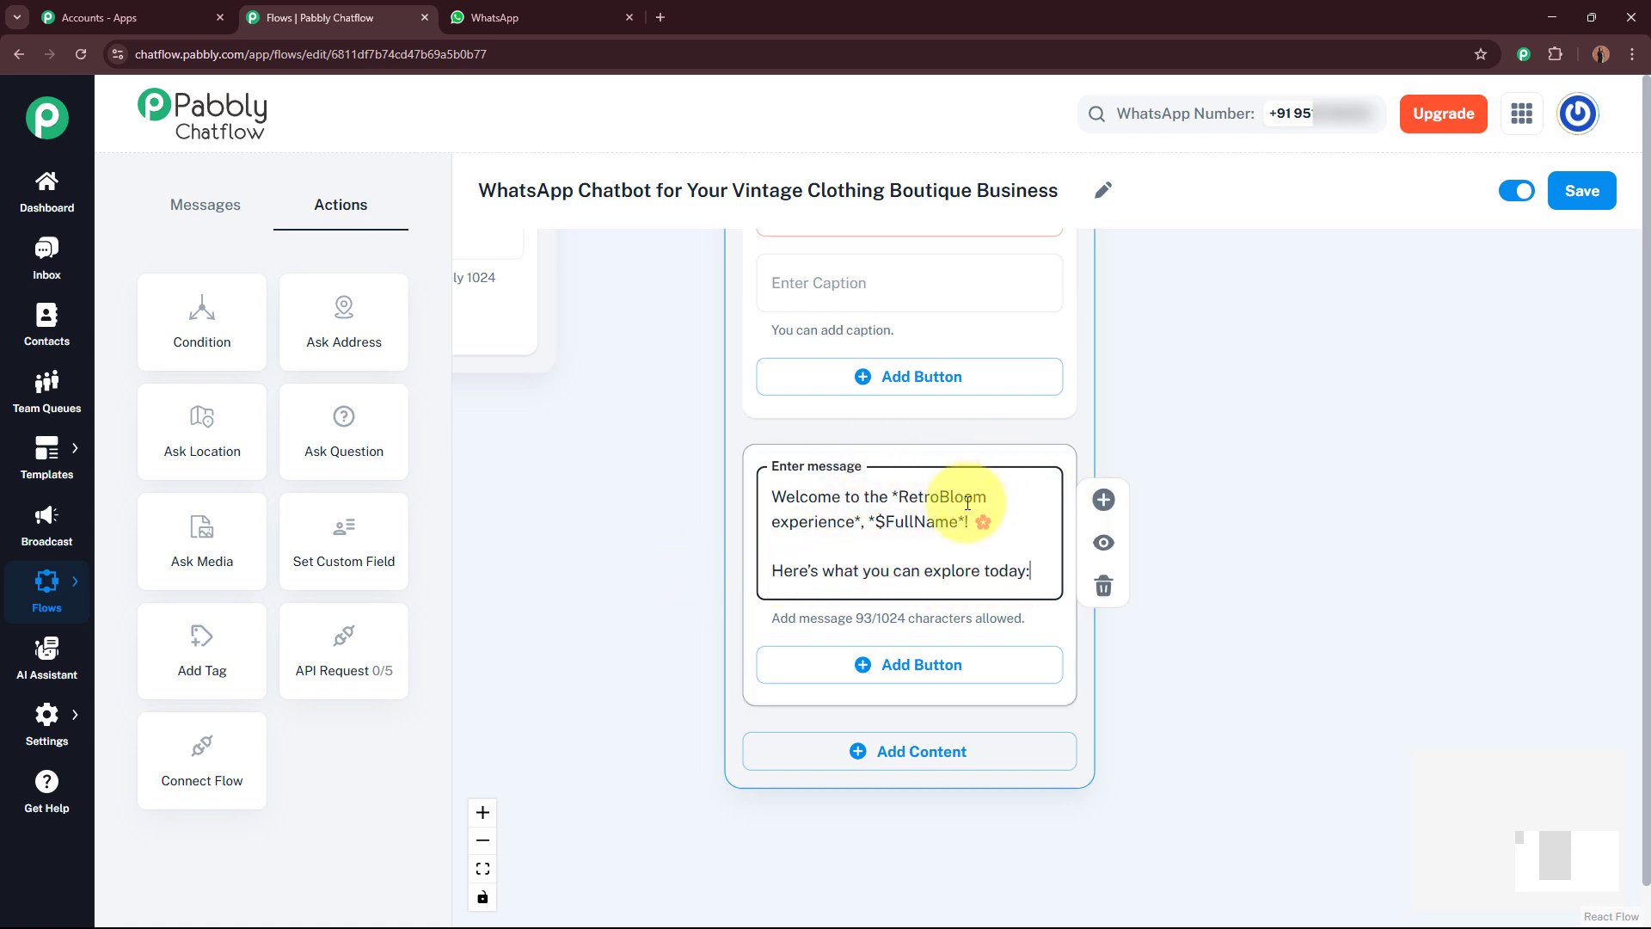
# Step: Add three buttons to the welcome text: Vintage Collection, Ongoing Offers and Store Location
pyautogui.click(1264, 511)
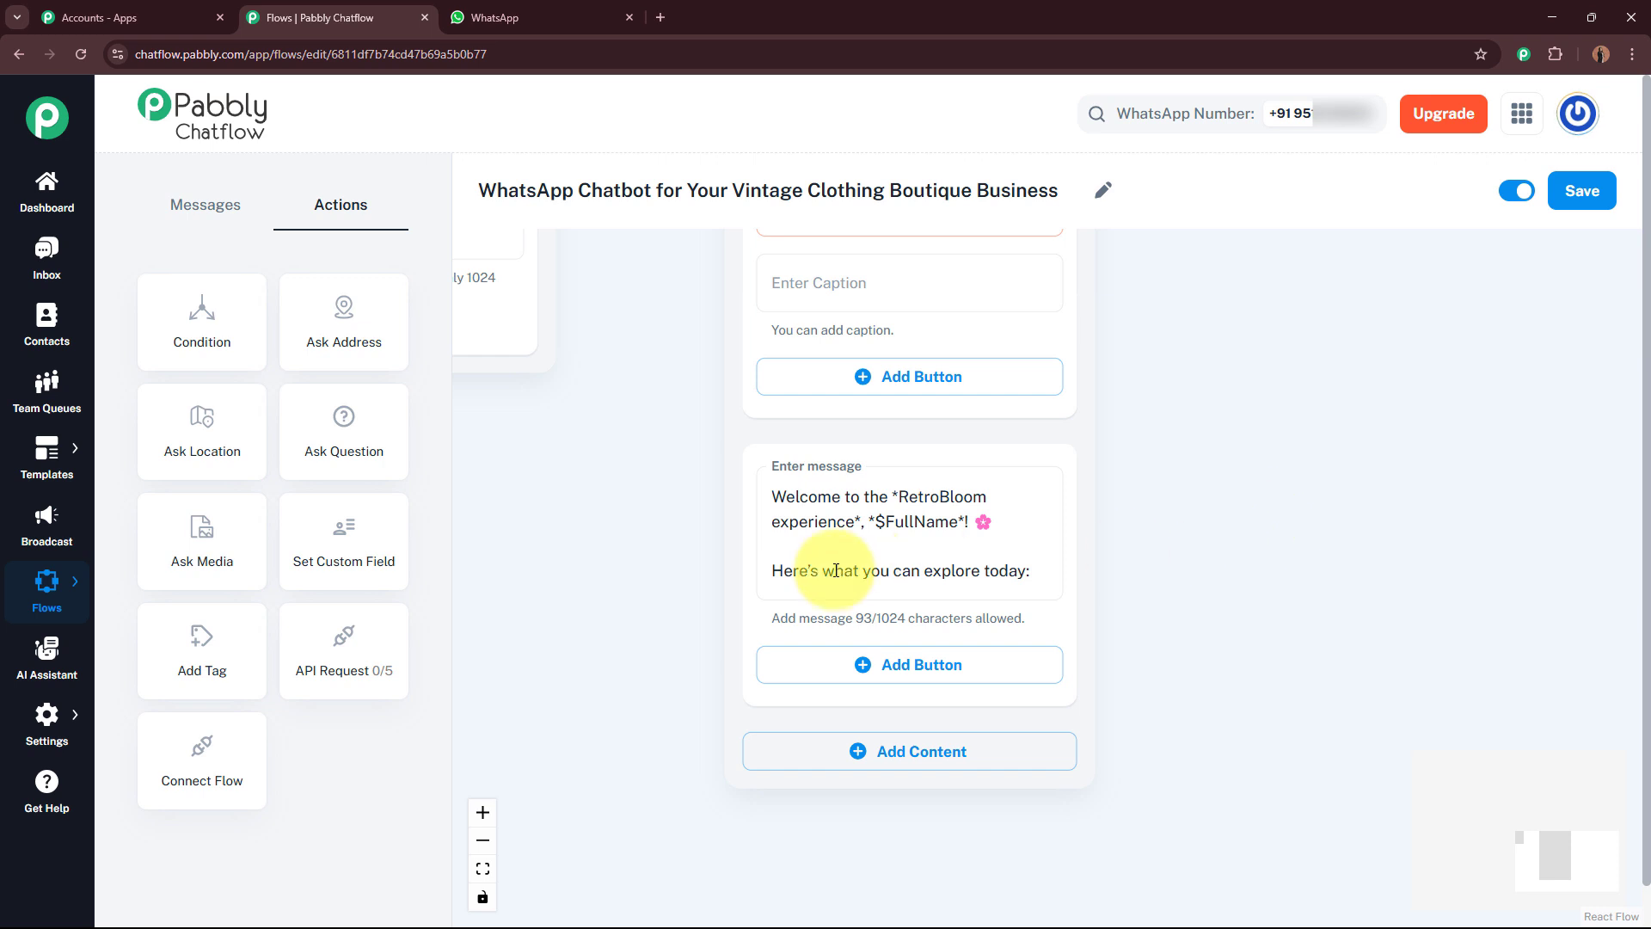
pyautogui.click(979, 686)
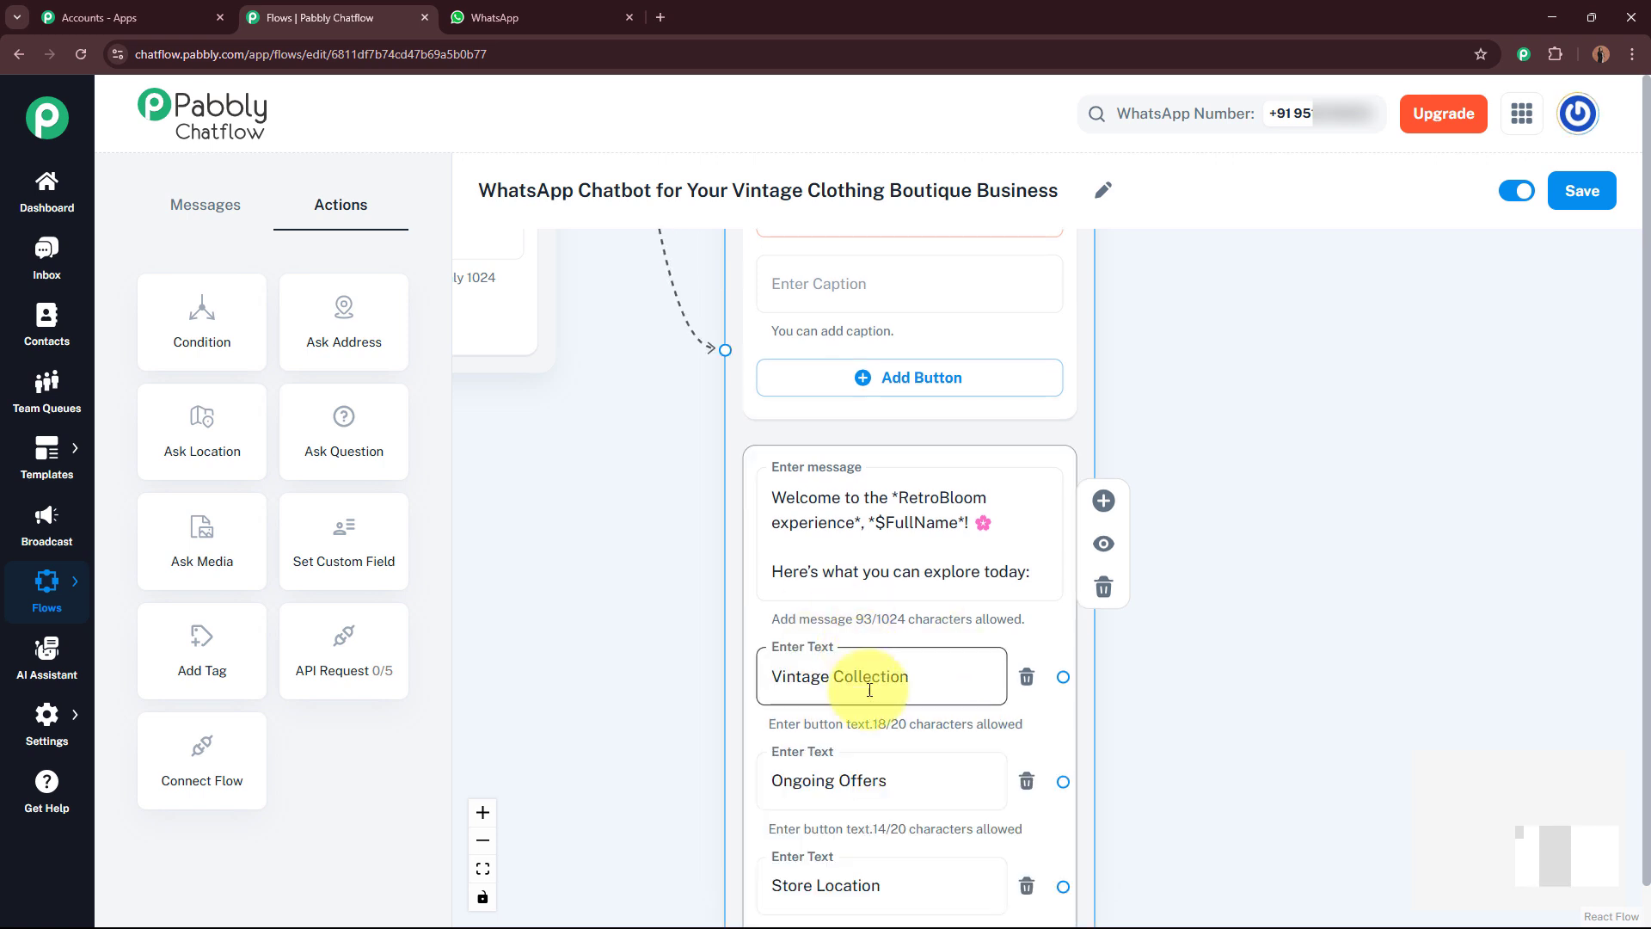
pyautogui.moveTo(1308, 766); pyautogui.dragTo(1338, 545)
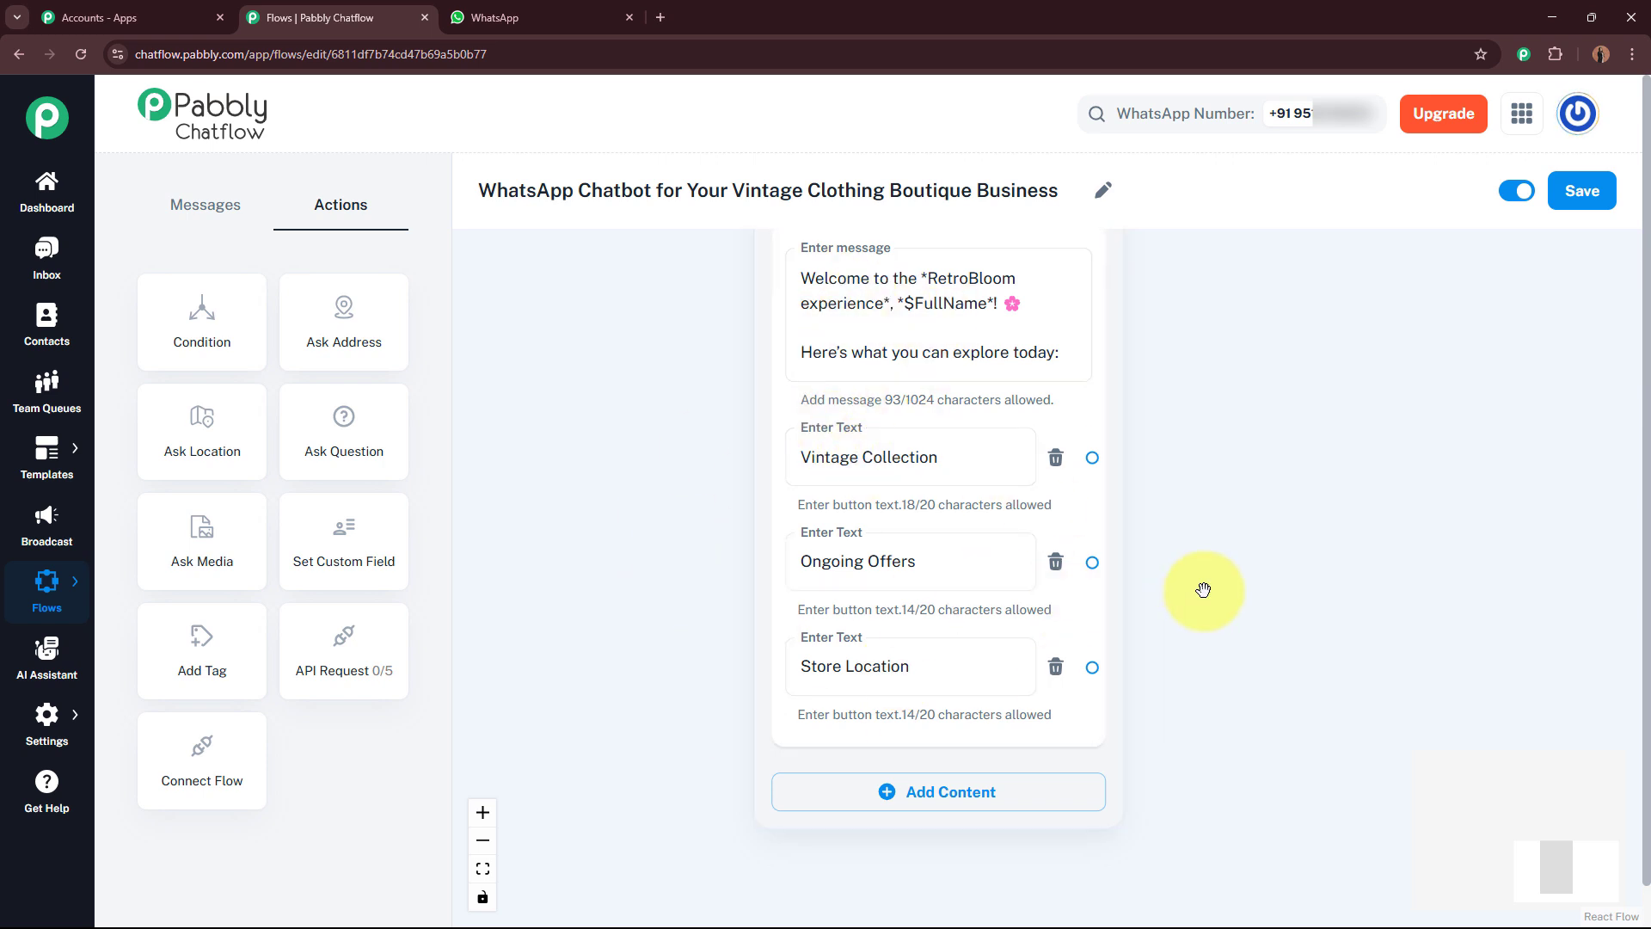
pyautogui.moveTo(1282, 587); pyautogui.dragTo(1216, 560)
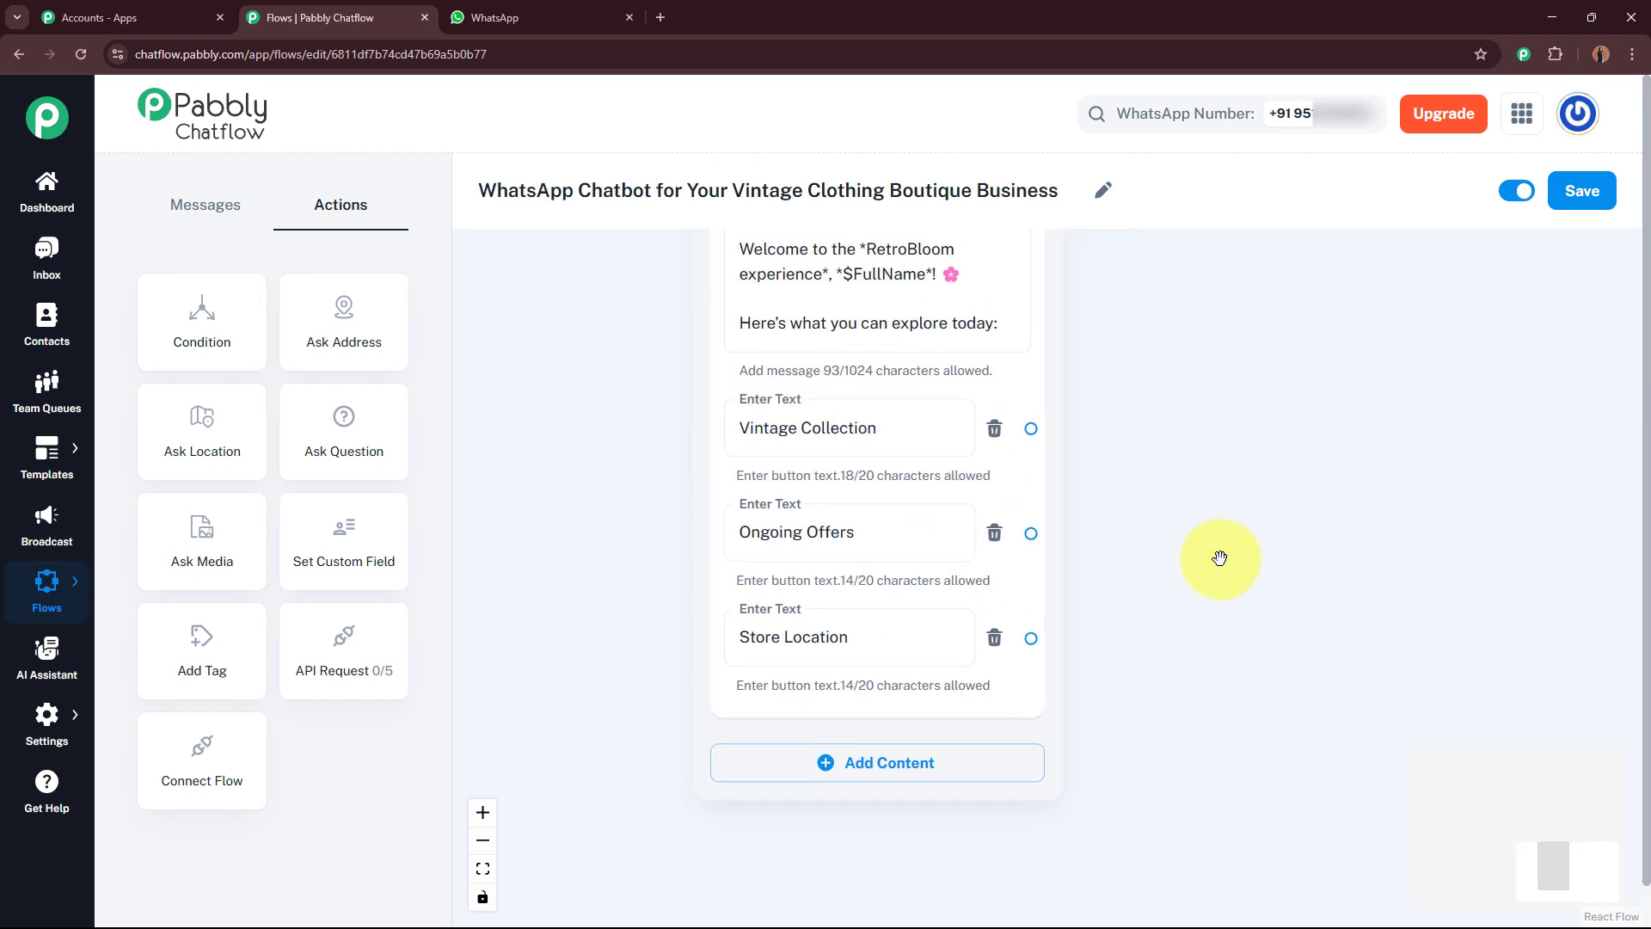
pyautogui.click(760, 432)
pyautogui.click(777, 528)
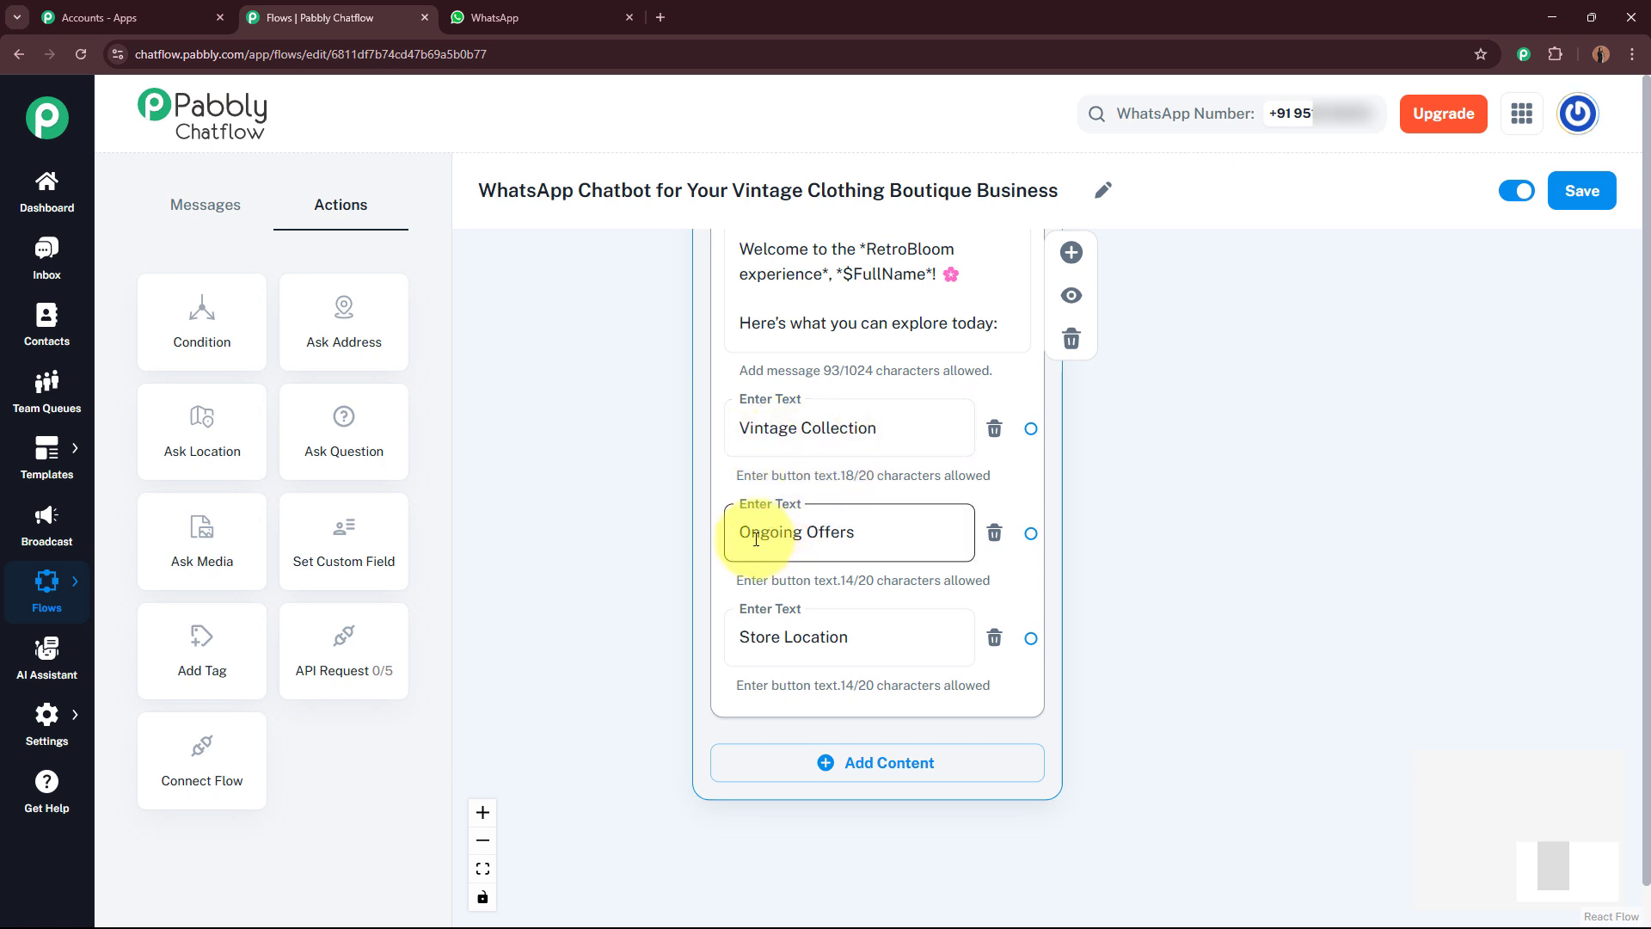
pyautogui.click(759, 636)
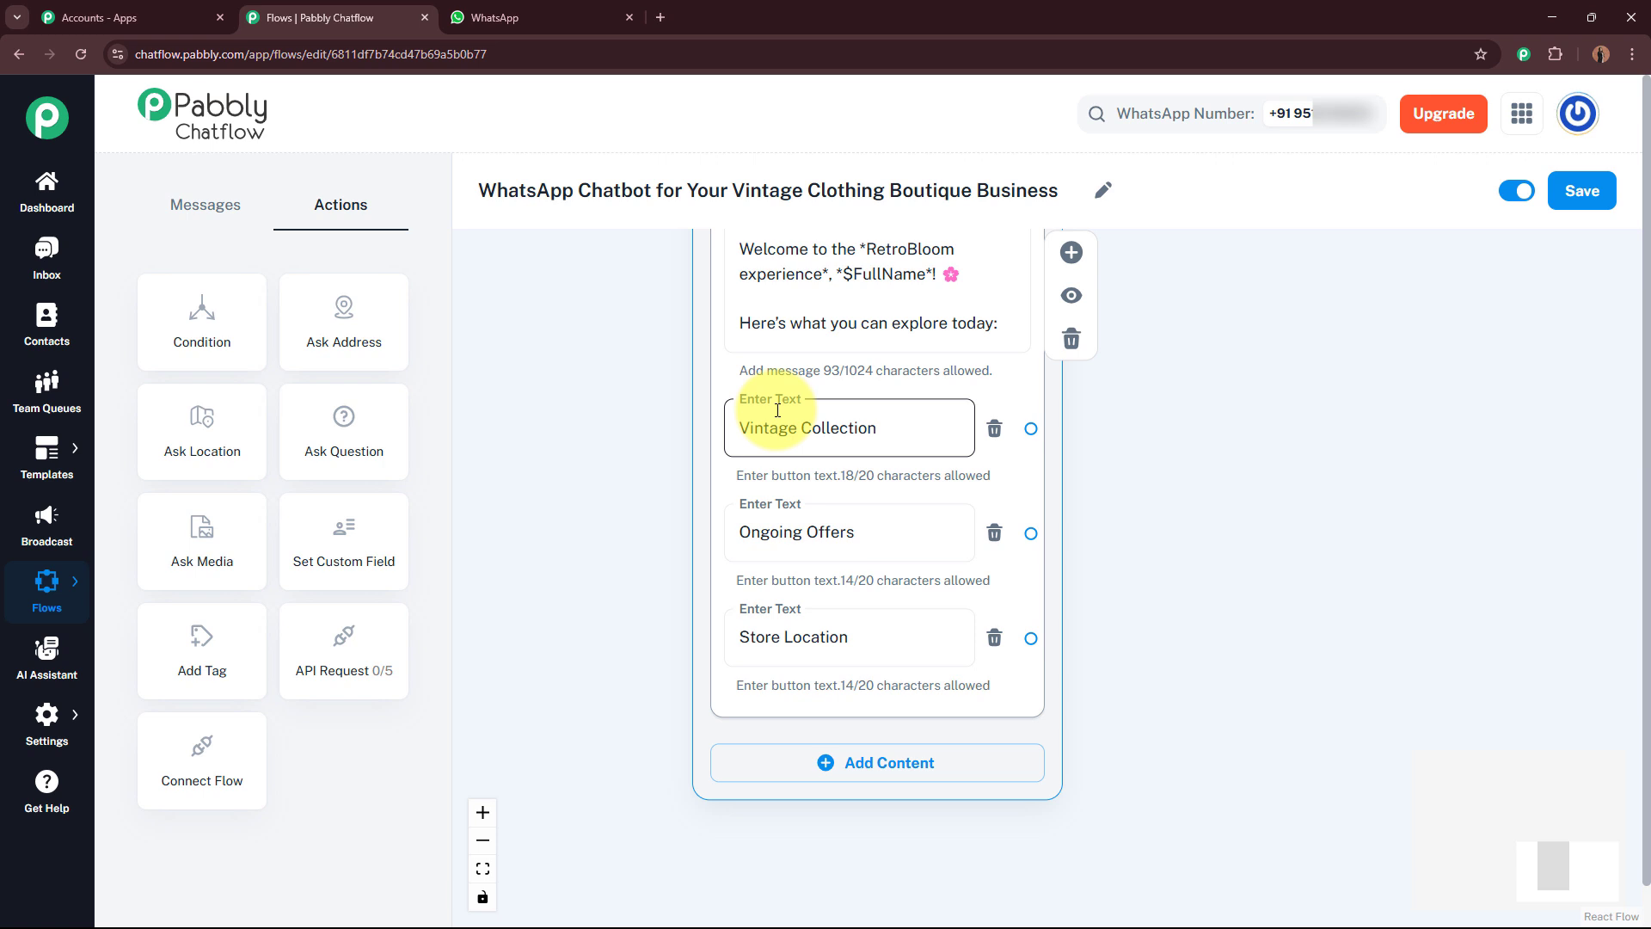
pyautogui.moveTo(1256, 490); pyautogui.dragTo(1113, 558)
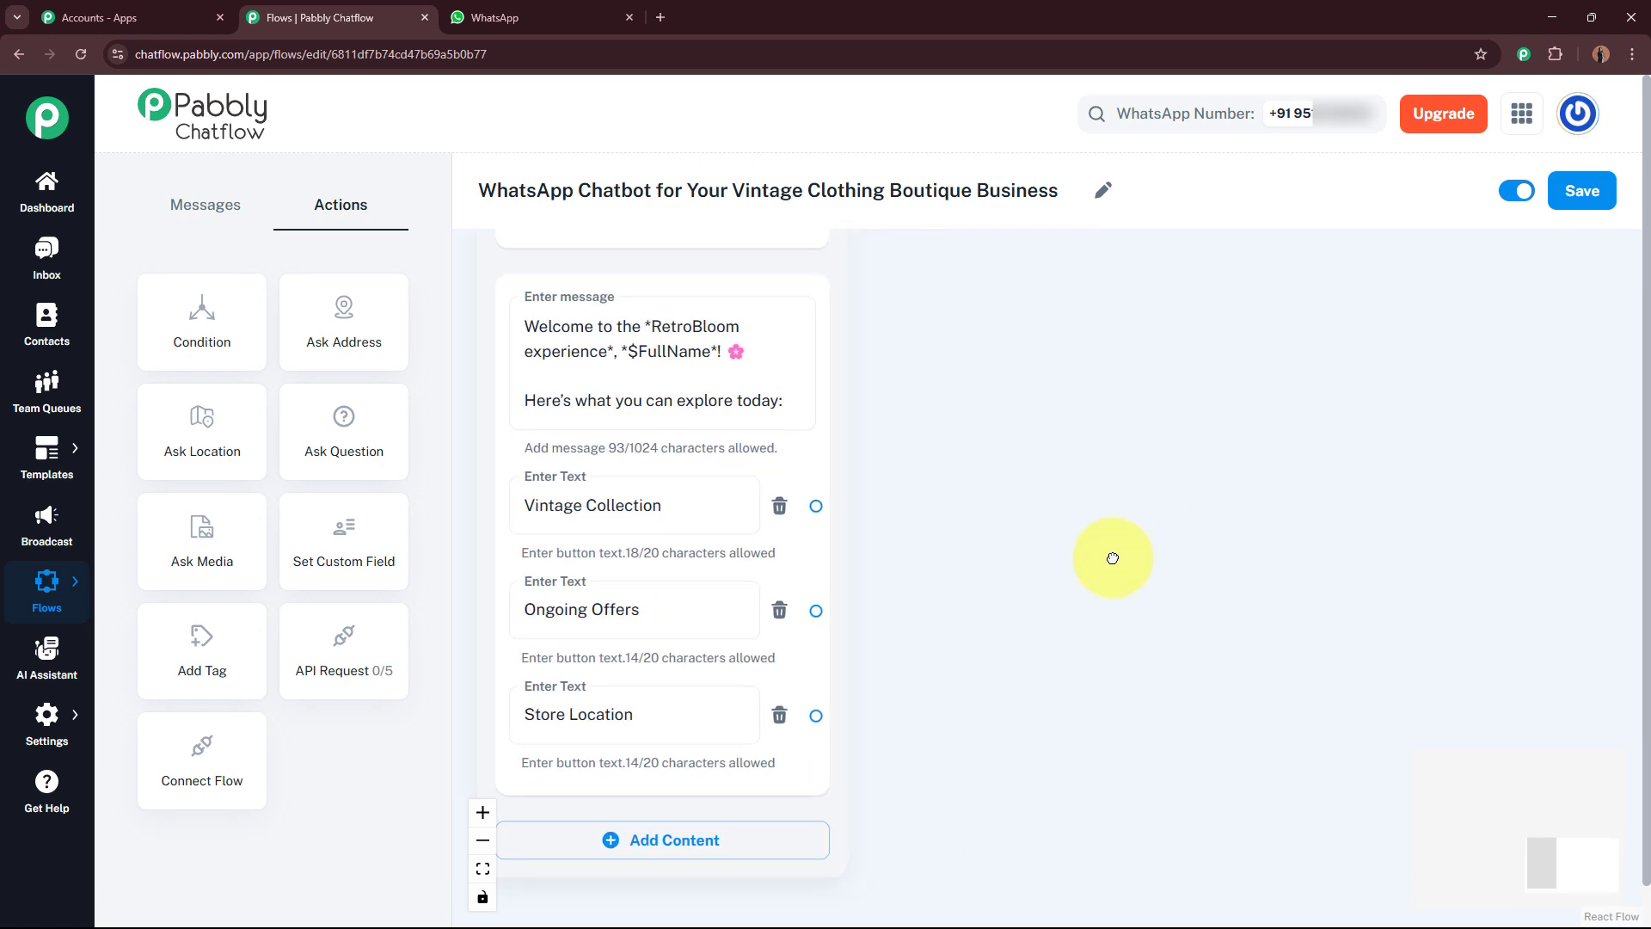
# Step: Connect a new Media message node from the Vintage Collection button and upload the Vintage Collection image
pyautogui.moveTo(817, 505); pyautogui.dragTo(1290, 375)
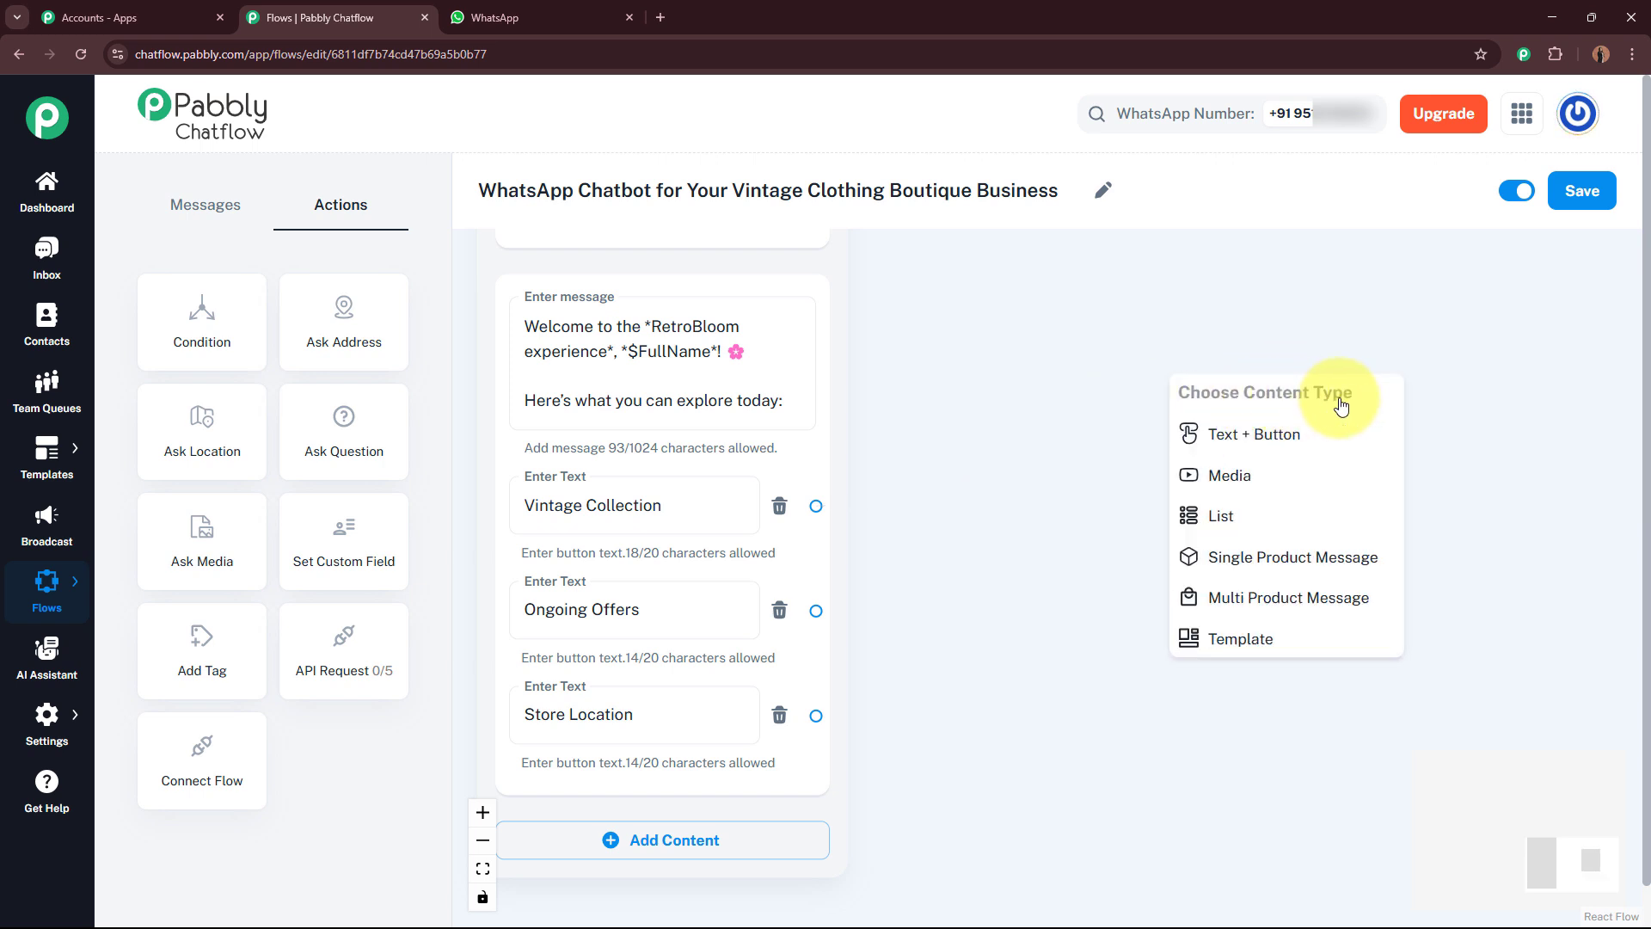
pyautogui.click(1324, 487)
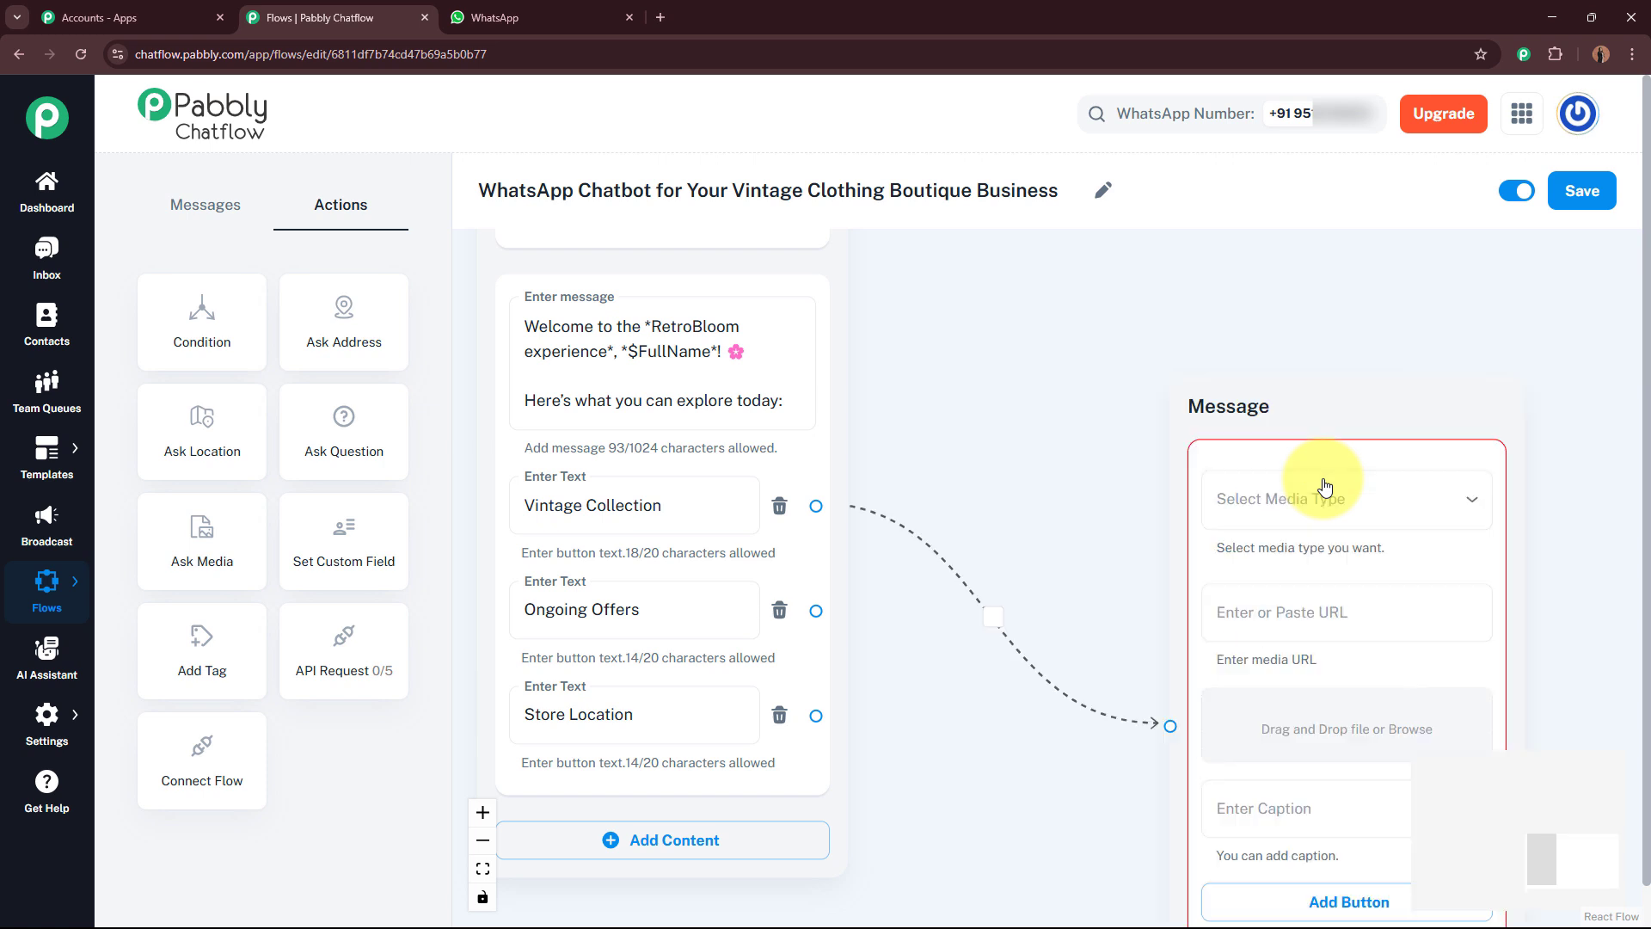
pyautogui.click(1323, 506)
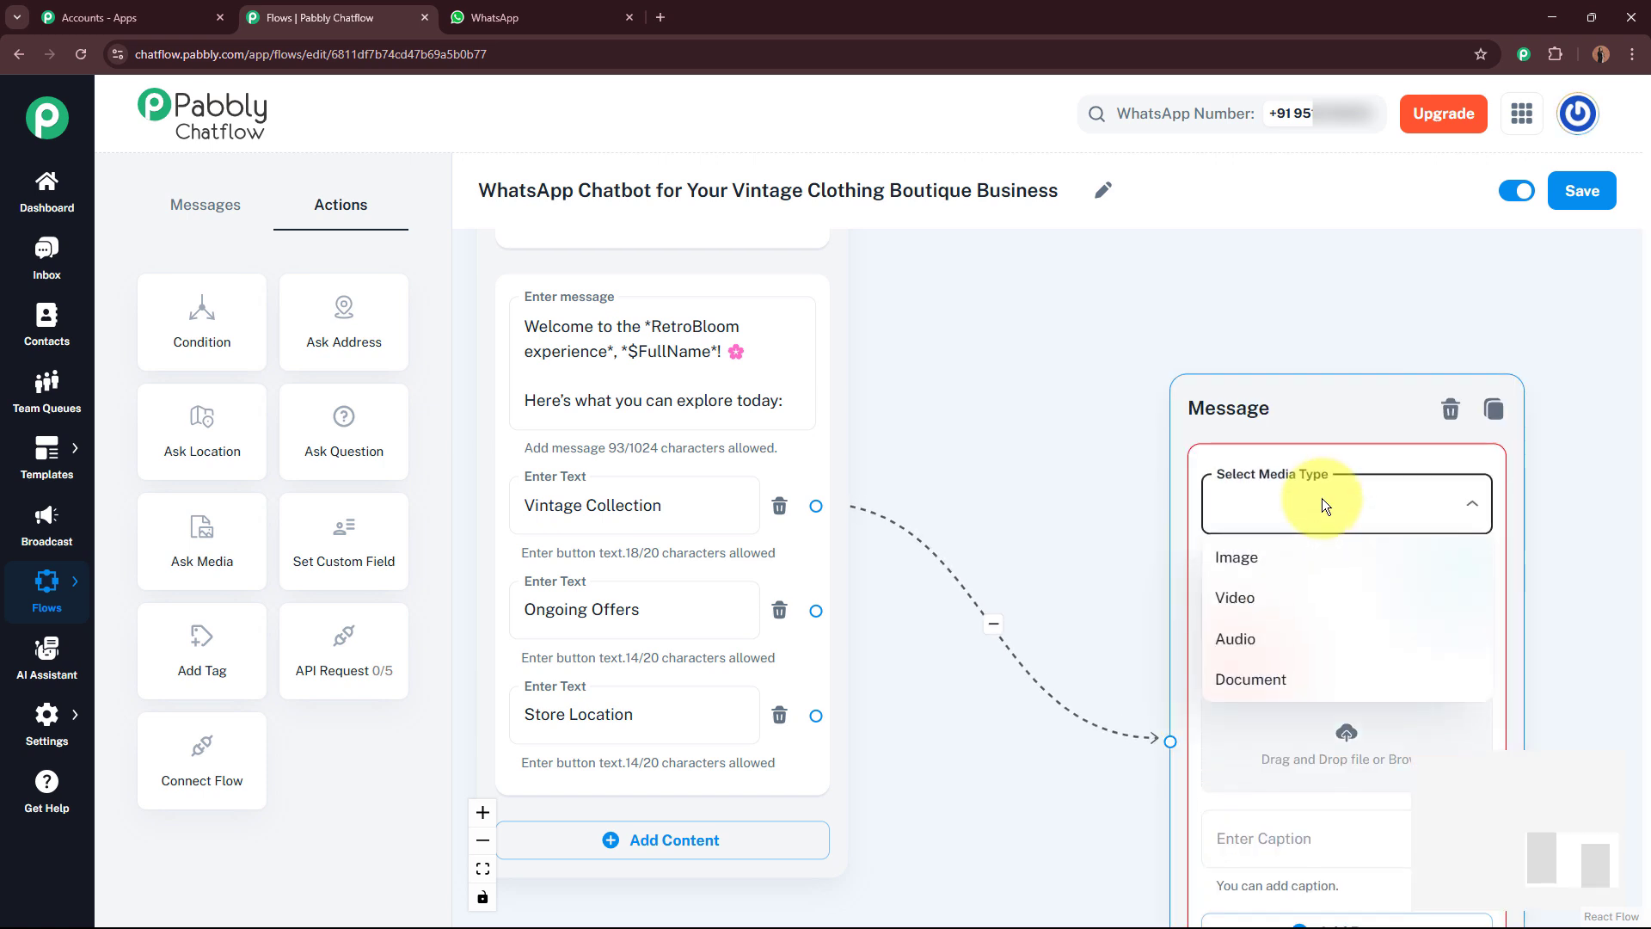
pyautogui.click(1308, 558)
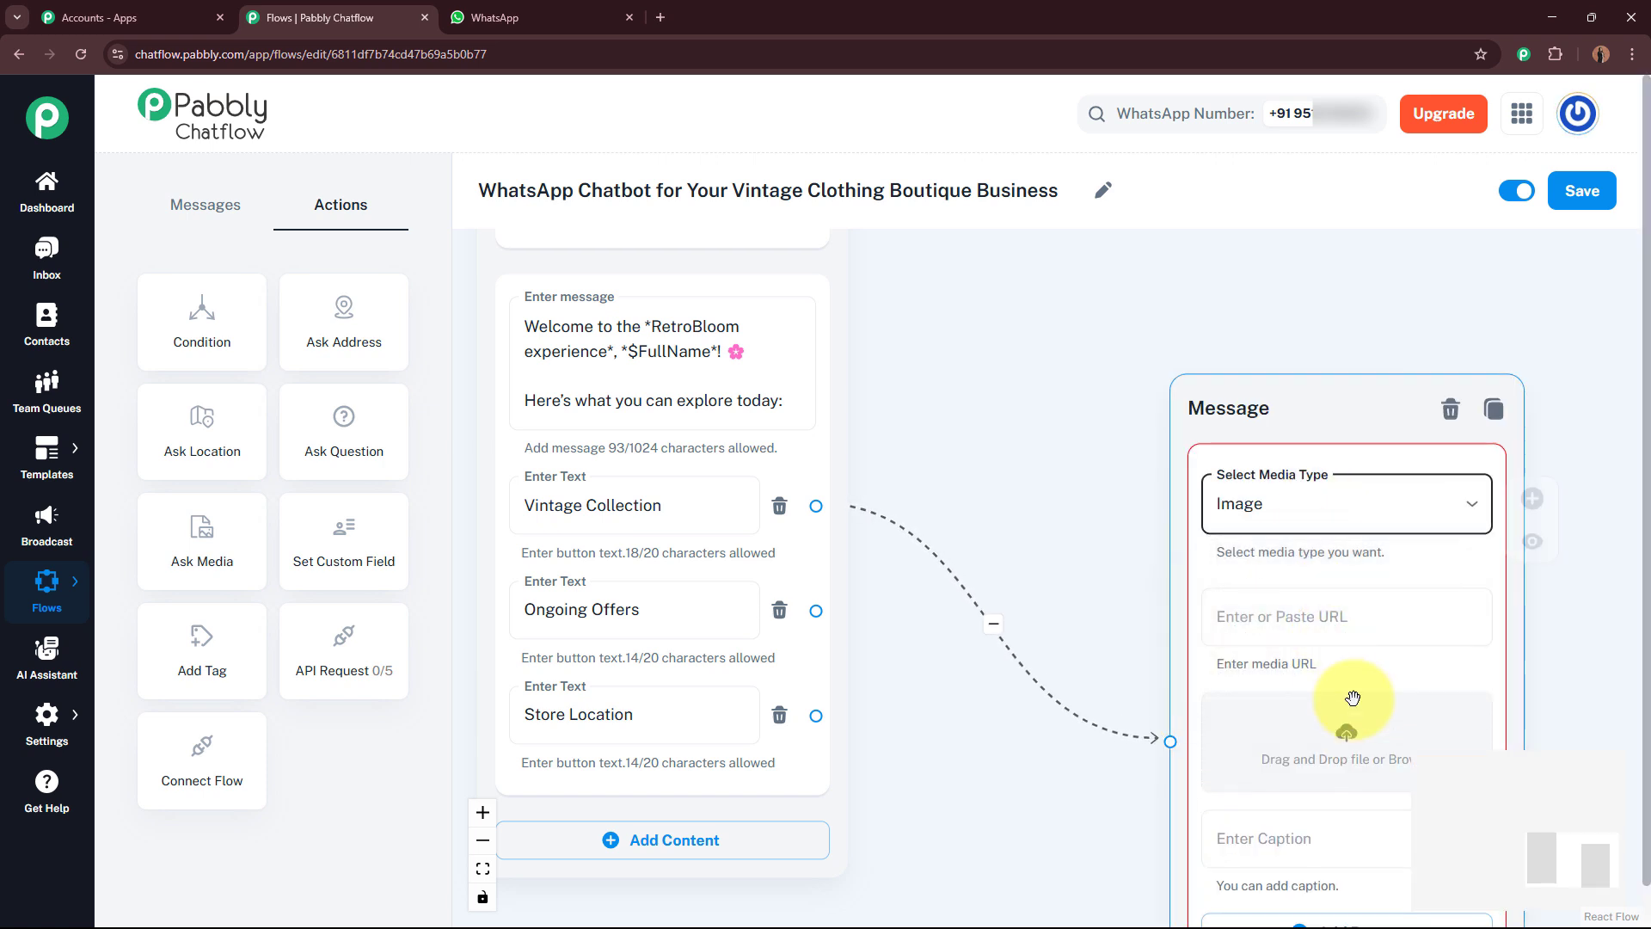
pyautogui.click(1332, 749)
pyautogui.click(306, 188)
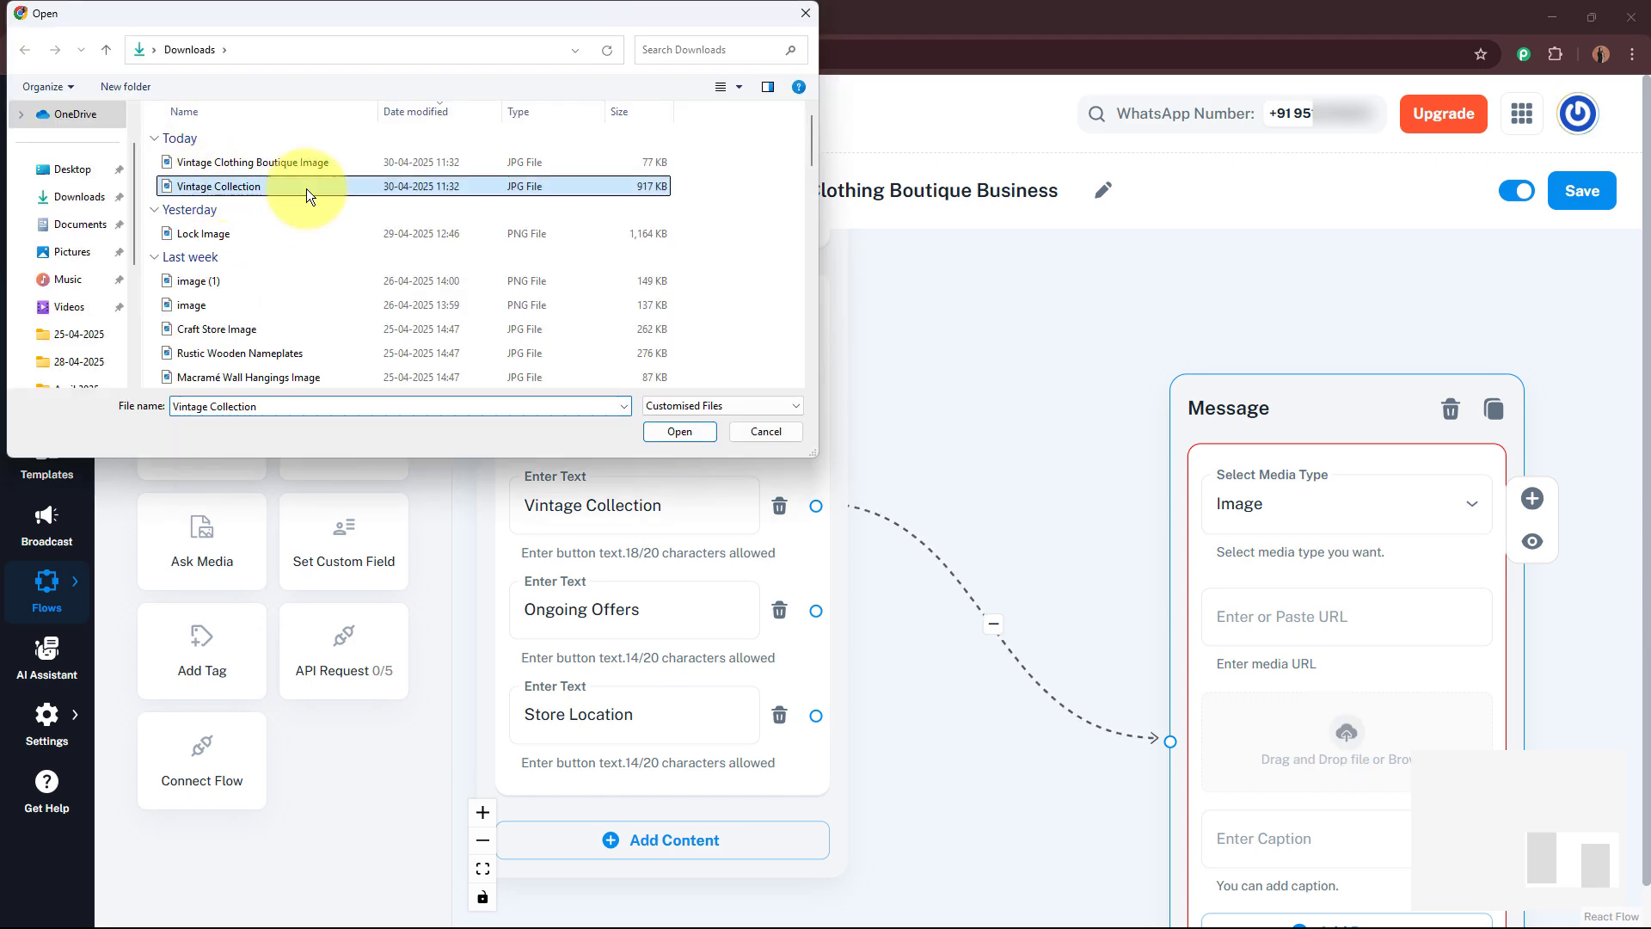
pyautogui.click(679, 431)
pyautogui.moveTo(965, 431); pyautogui.dragTo(690, 184)
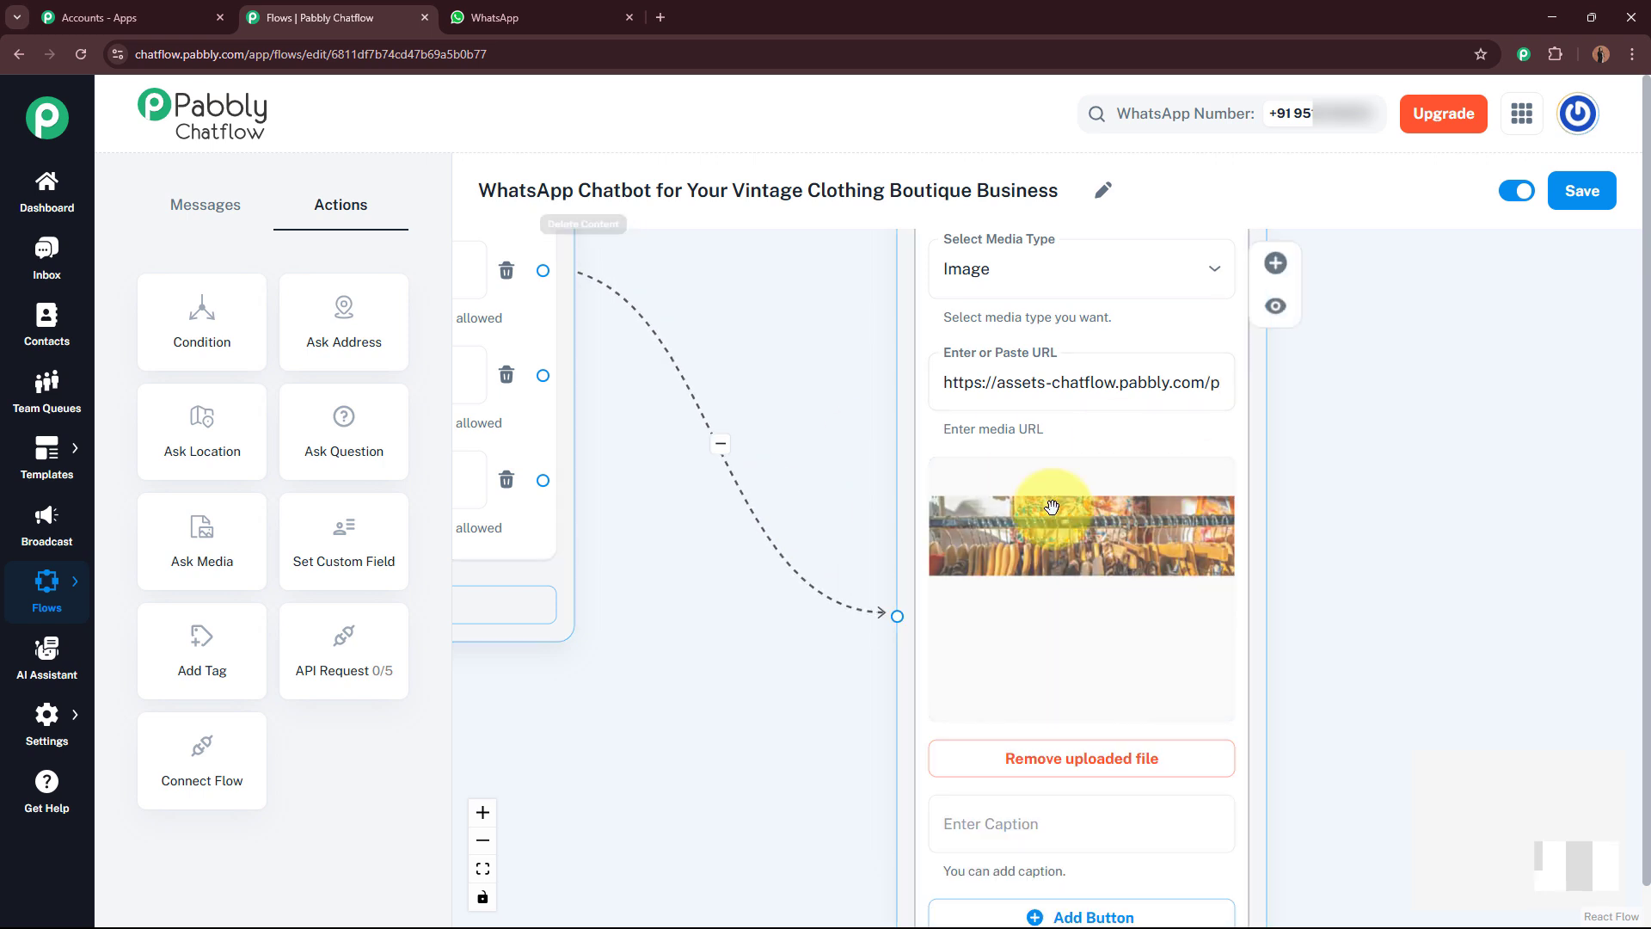
# Step: Add a text content block below that image and paste the handpicked Vintage Collection message with category links
pyautogui.moveTo(1338, 741); pyautogui.dragTo(1294, 432)
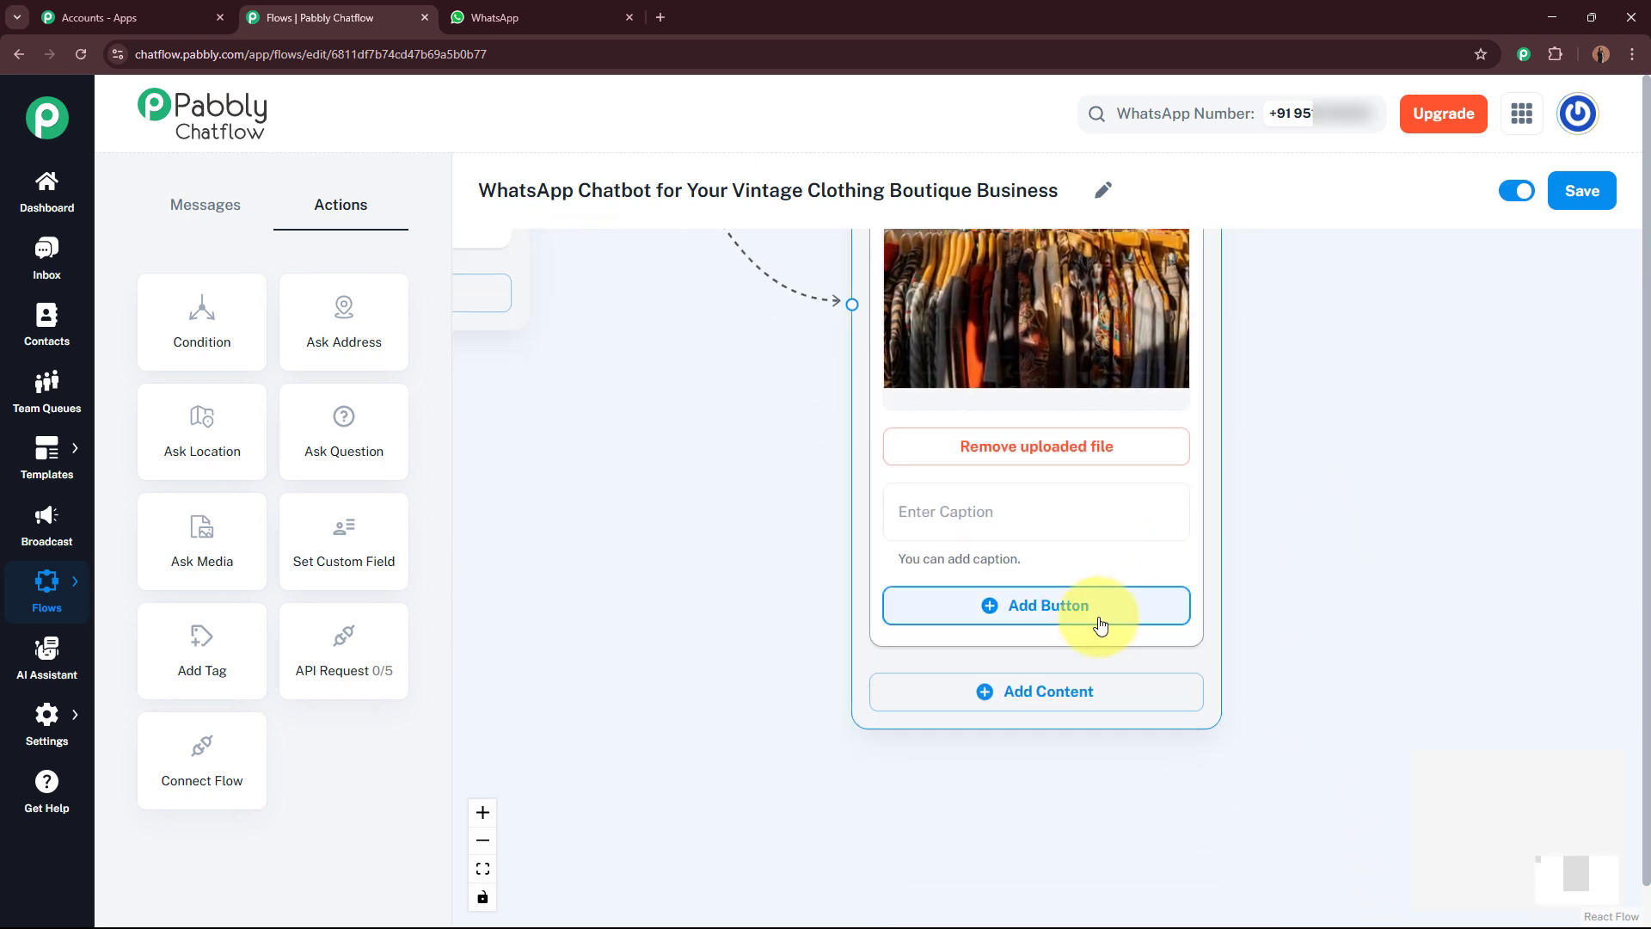
pyautogui.click(1087, 695)
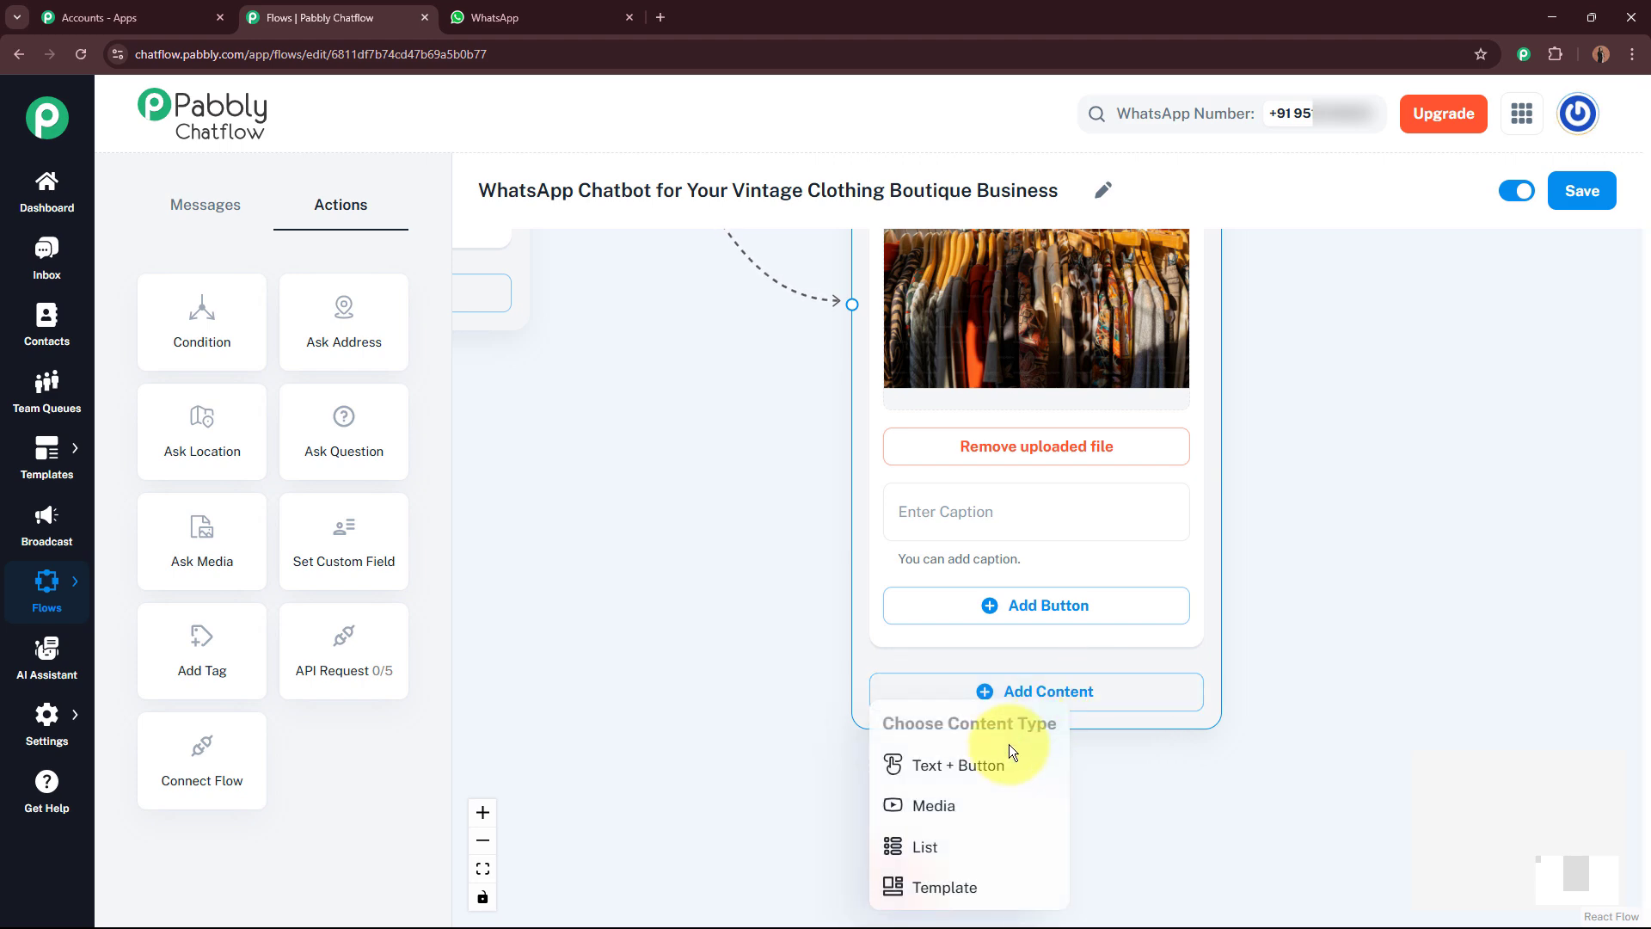
pyautogui.click(989, 765)
pyautogui.scroll(-3, 723, 628)
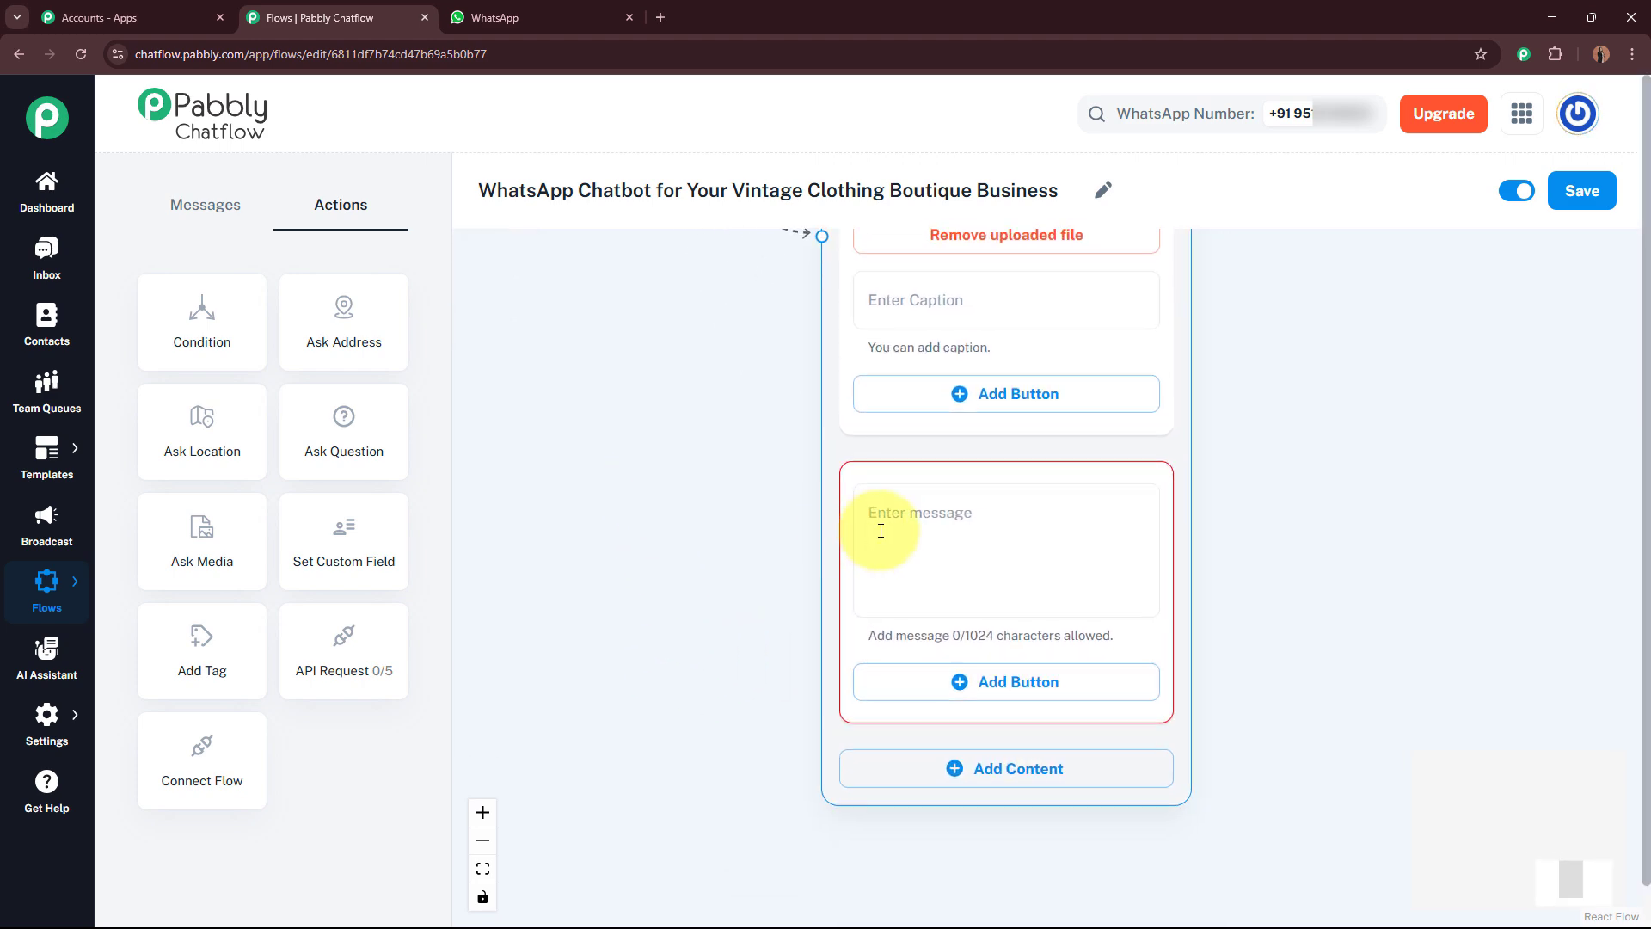
pyautogui.click(941, 523)
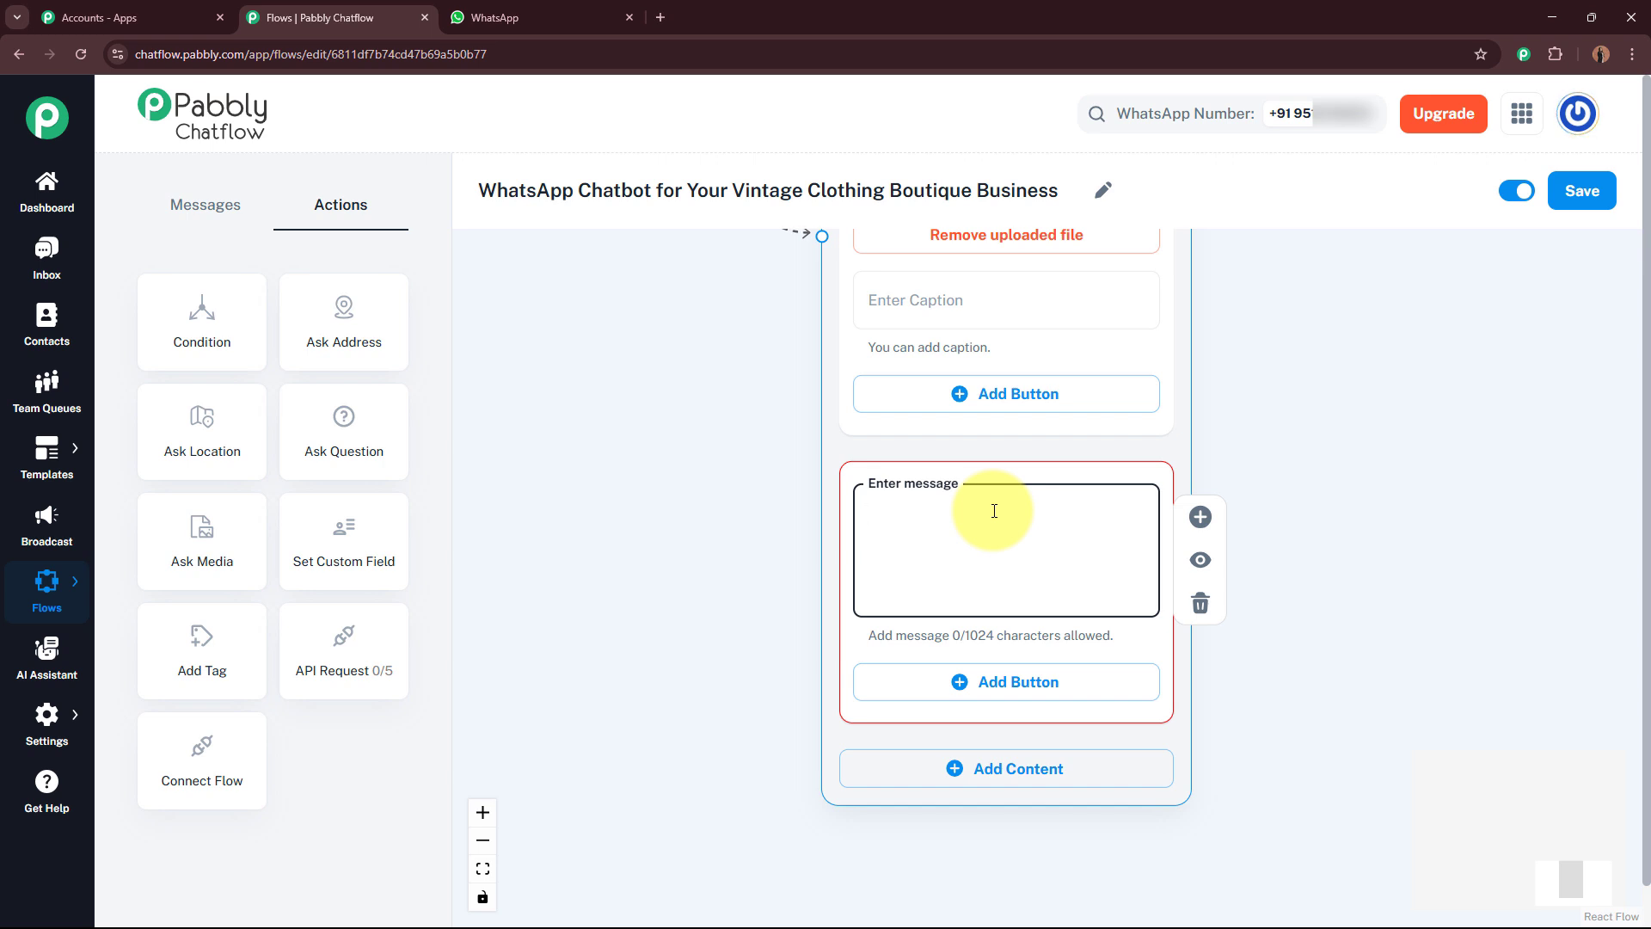
pyautogui.hotkey('ctrl', 'v')
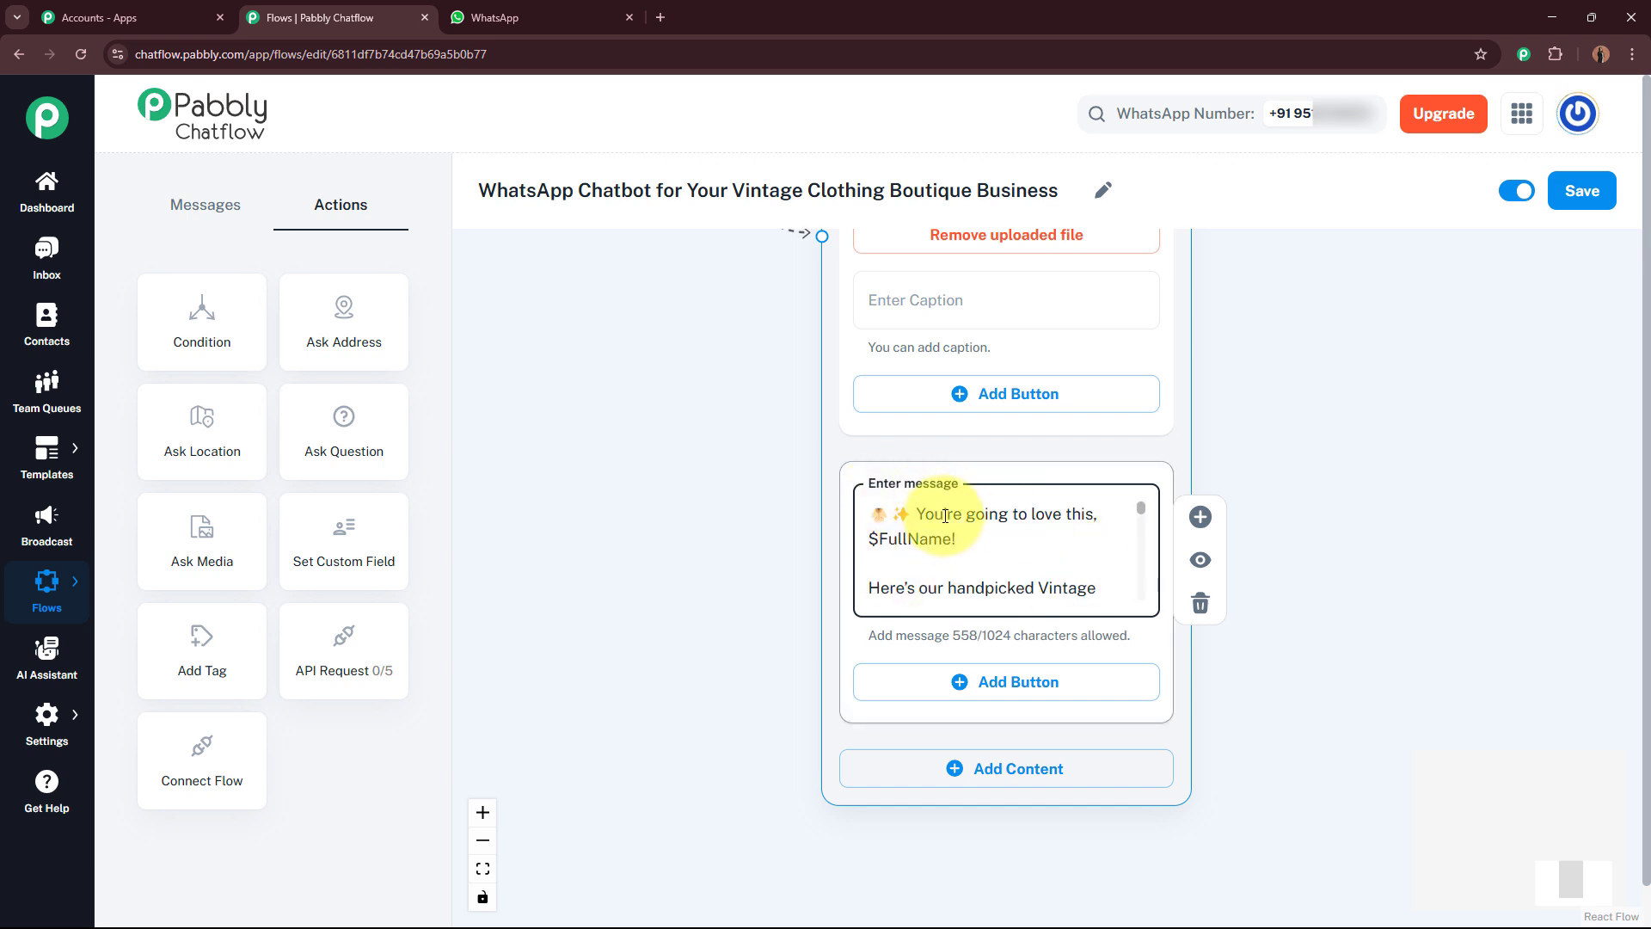
pyautogui.scroll(-1, 1142, 513)
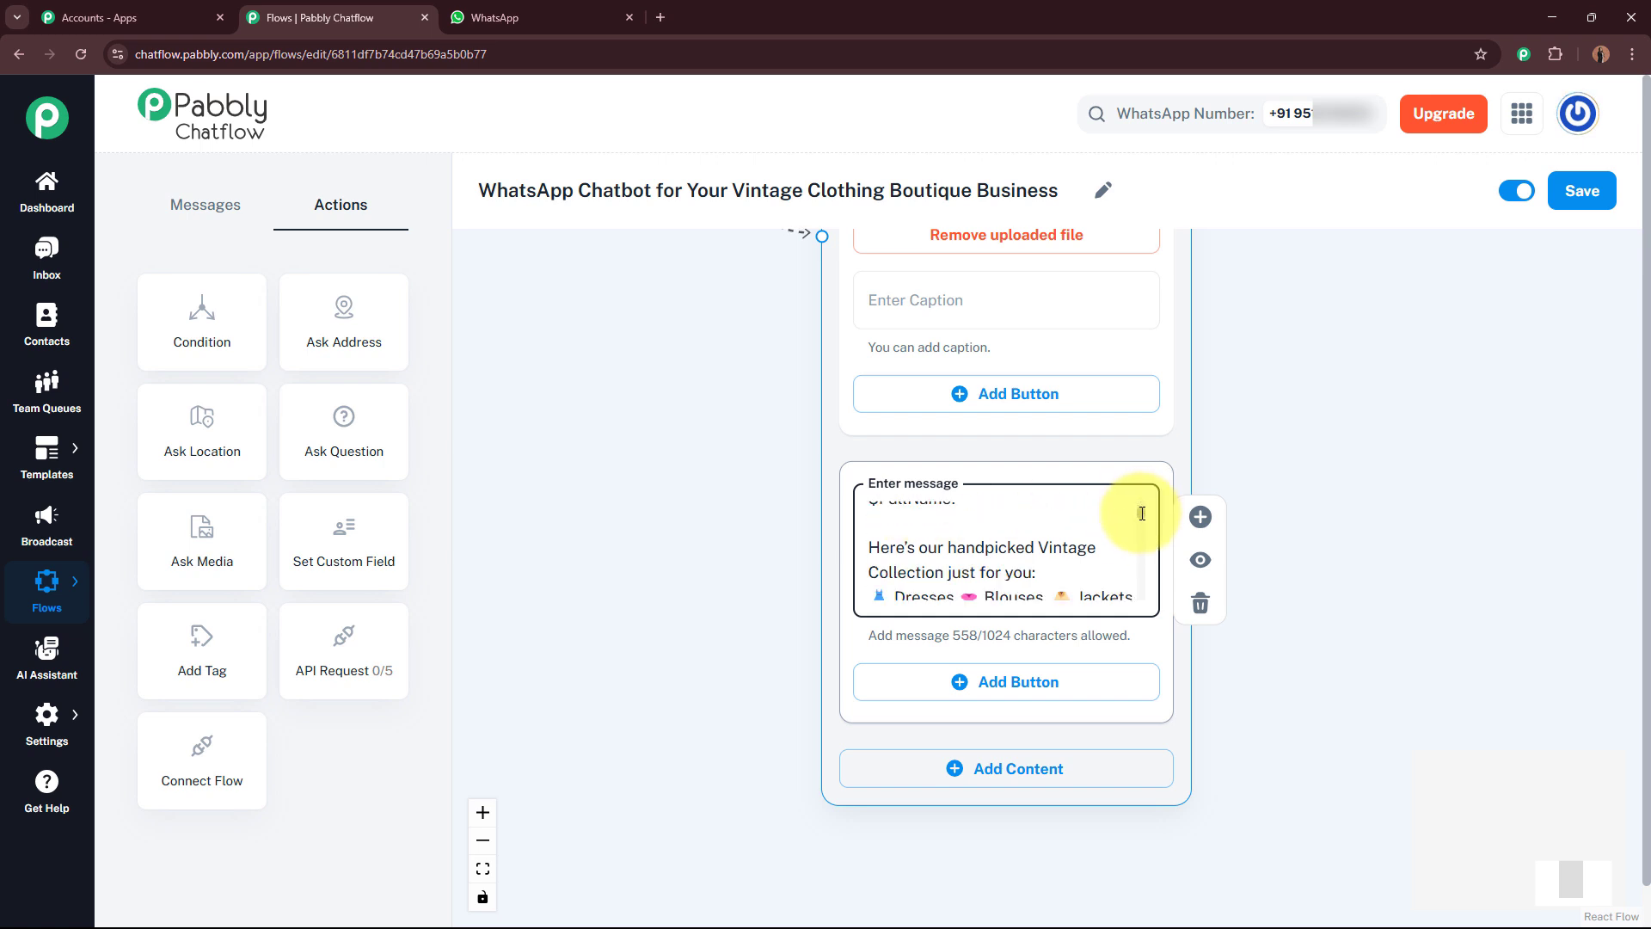
pyautogui.scroll(-1, 1142, 516)
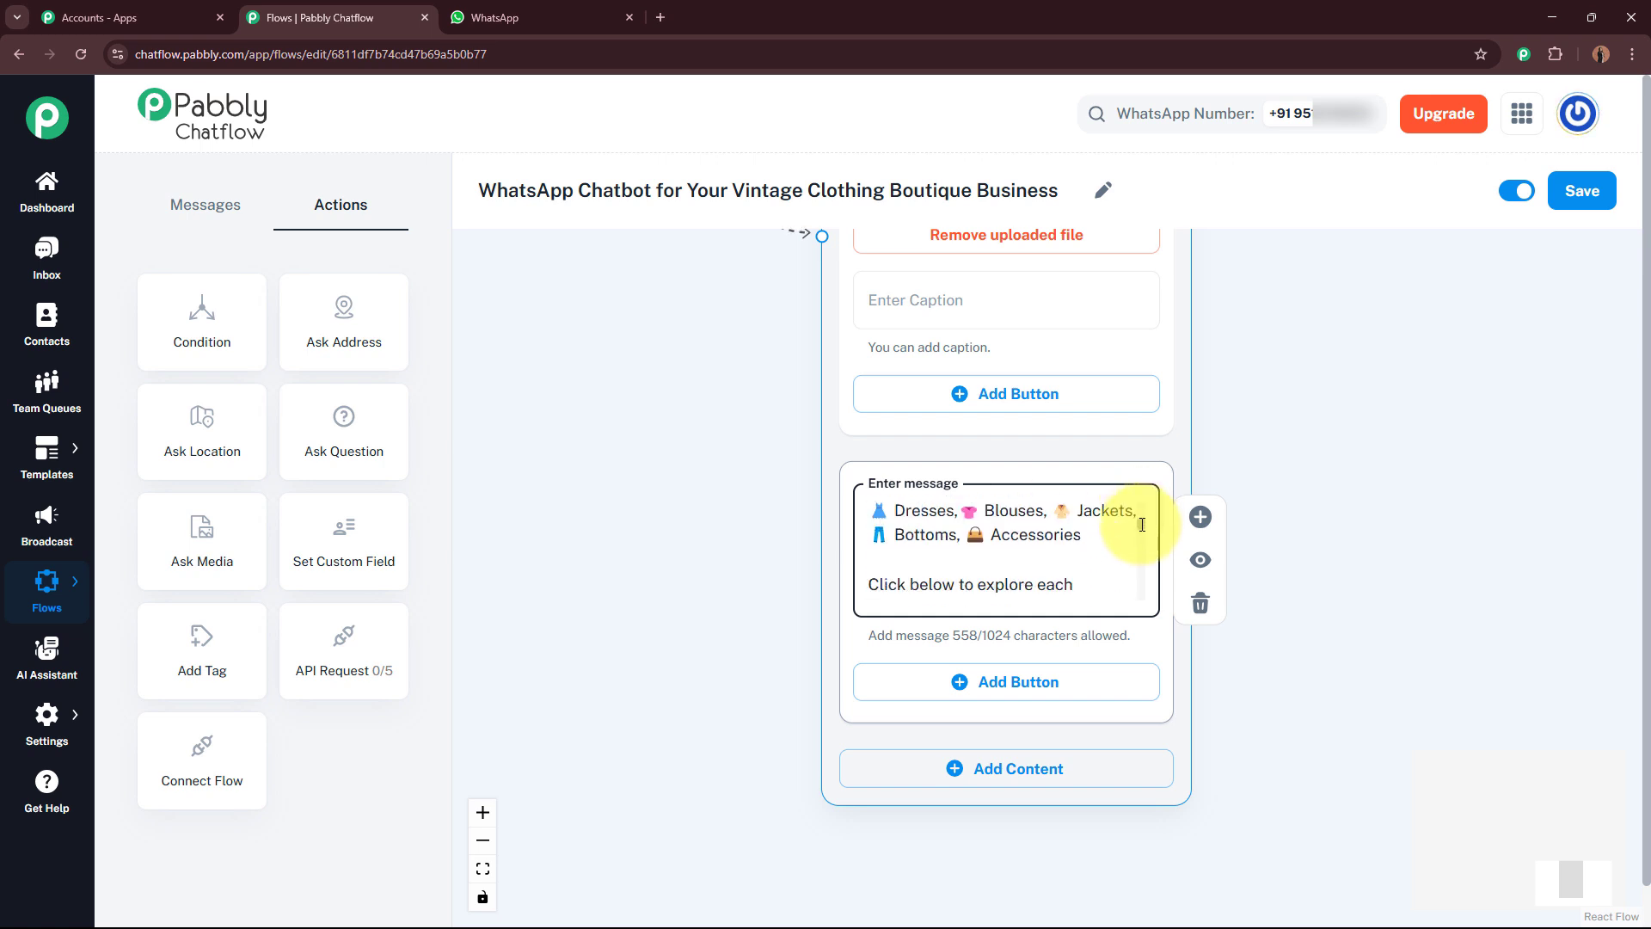
pyautogui.scroll(-5, 1140, 542)
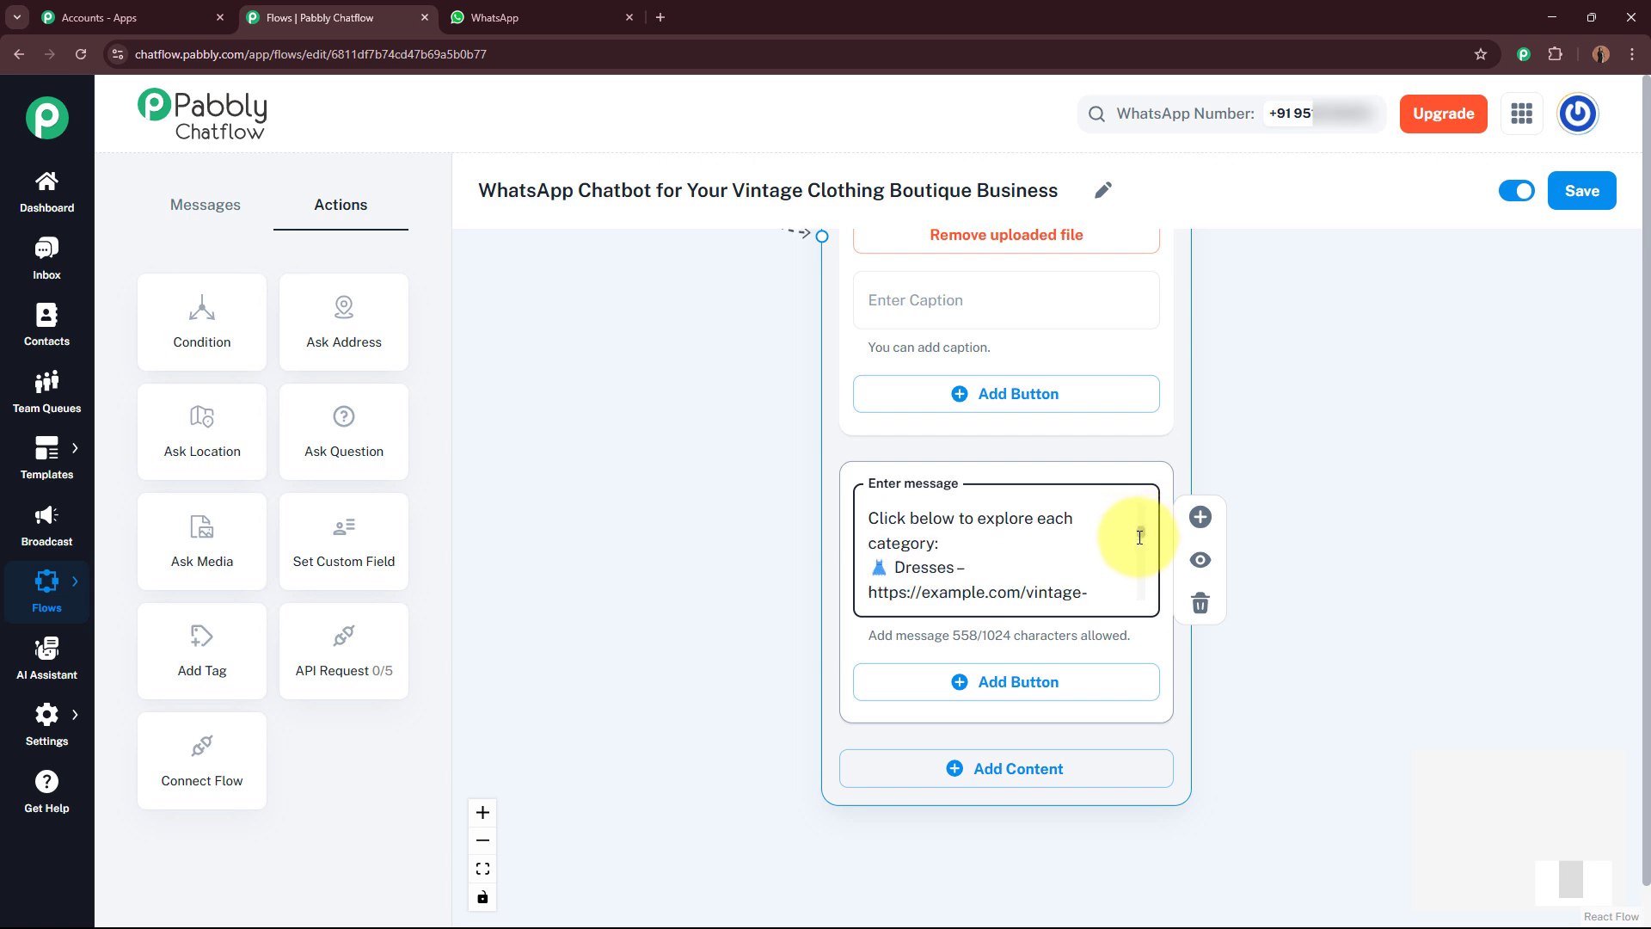
pyautogui.scroll(-6, 1138, 560)
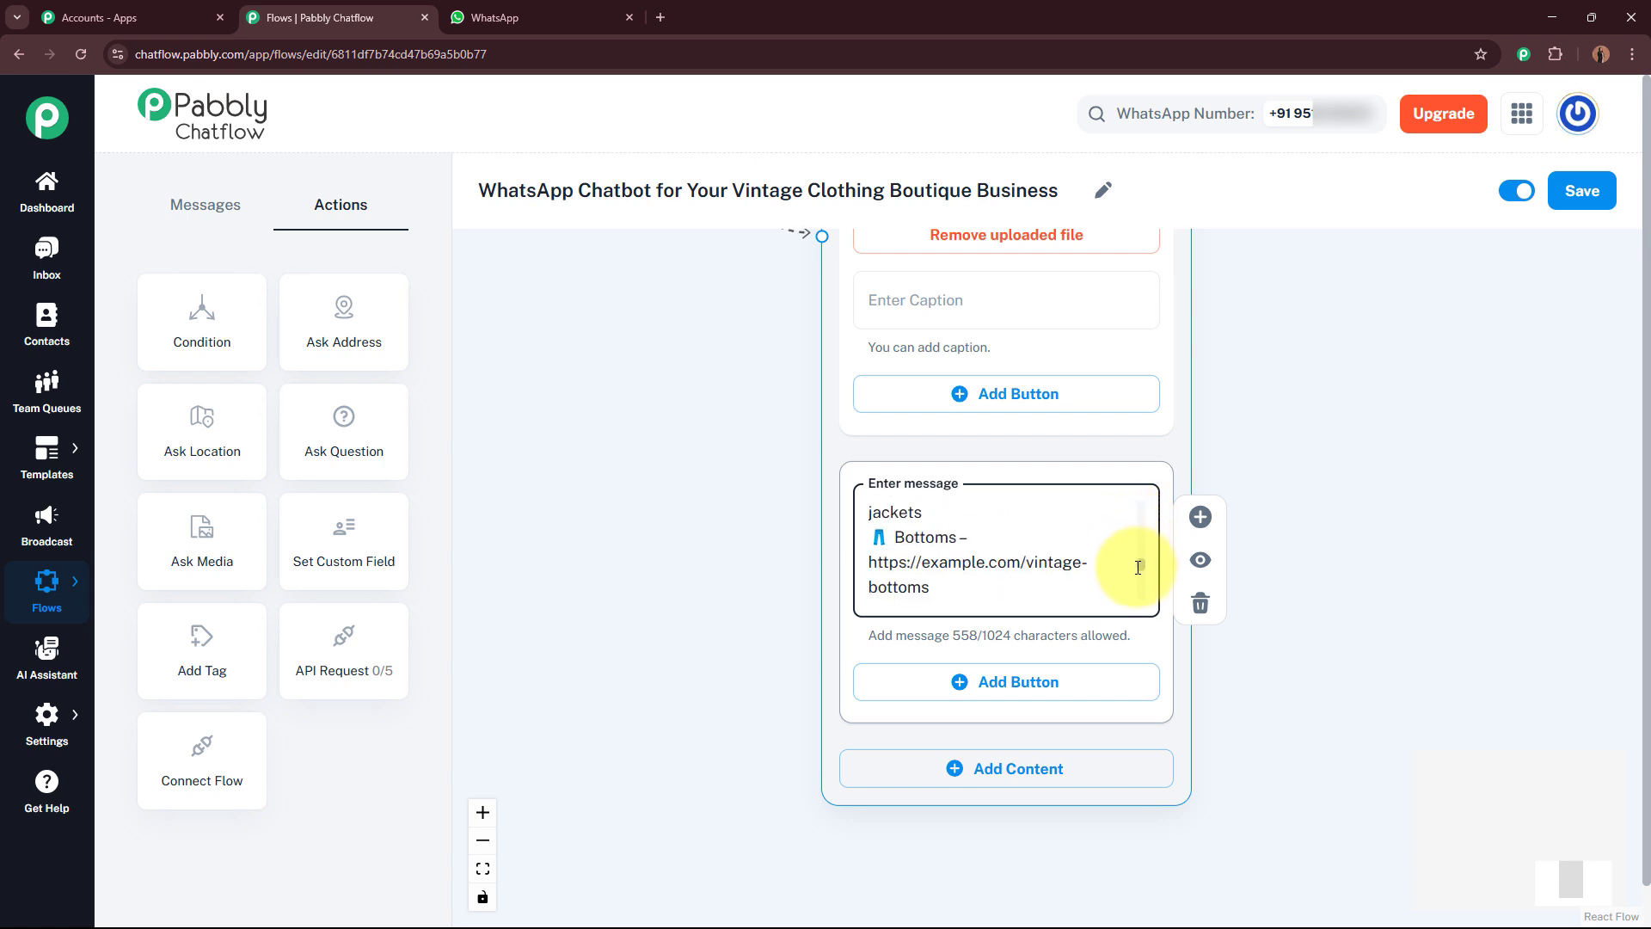
# Step: Add a Book An Appointment button below the Vintage Collection message text
pyautogui.scroll(-1, 1135, 584)
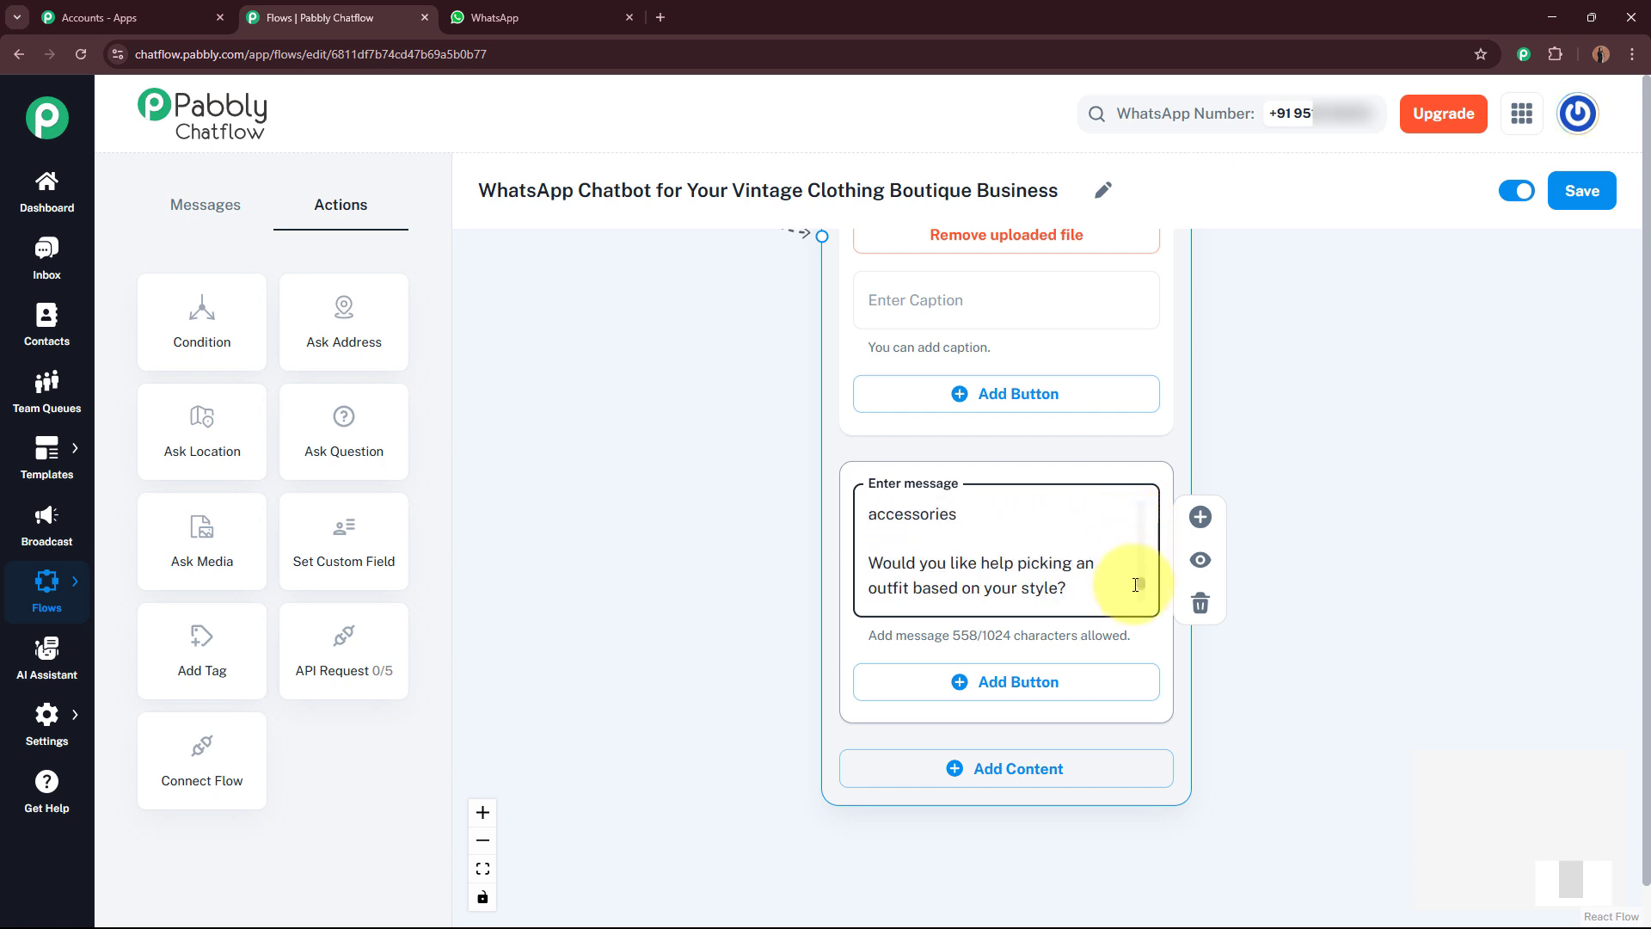
pyautogui.scroll(3, 1142, 567)
pyautogui.scroll(-4, 1144, 585)
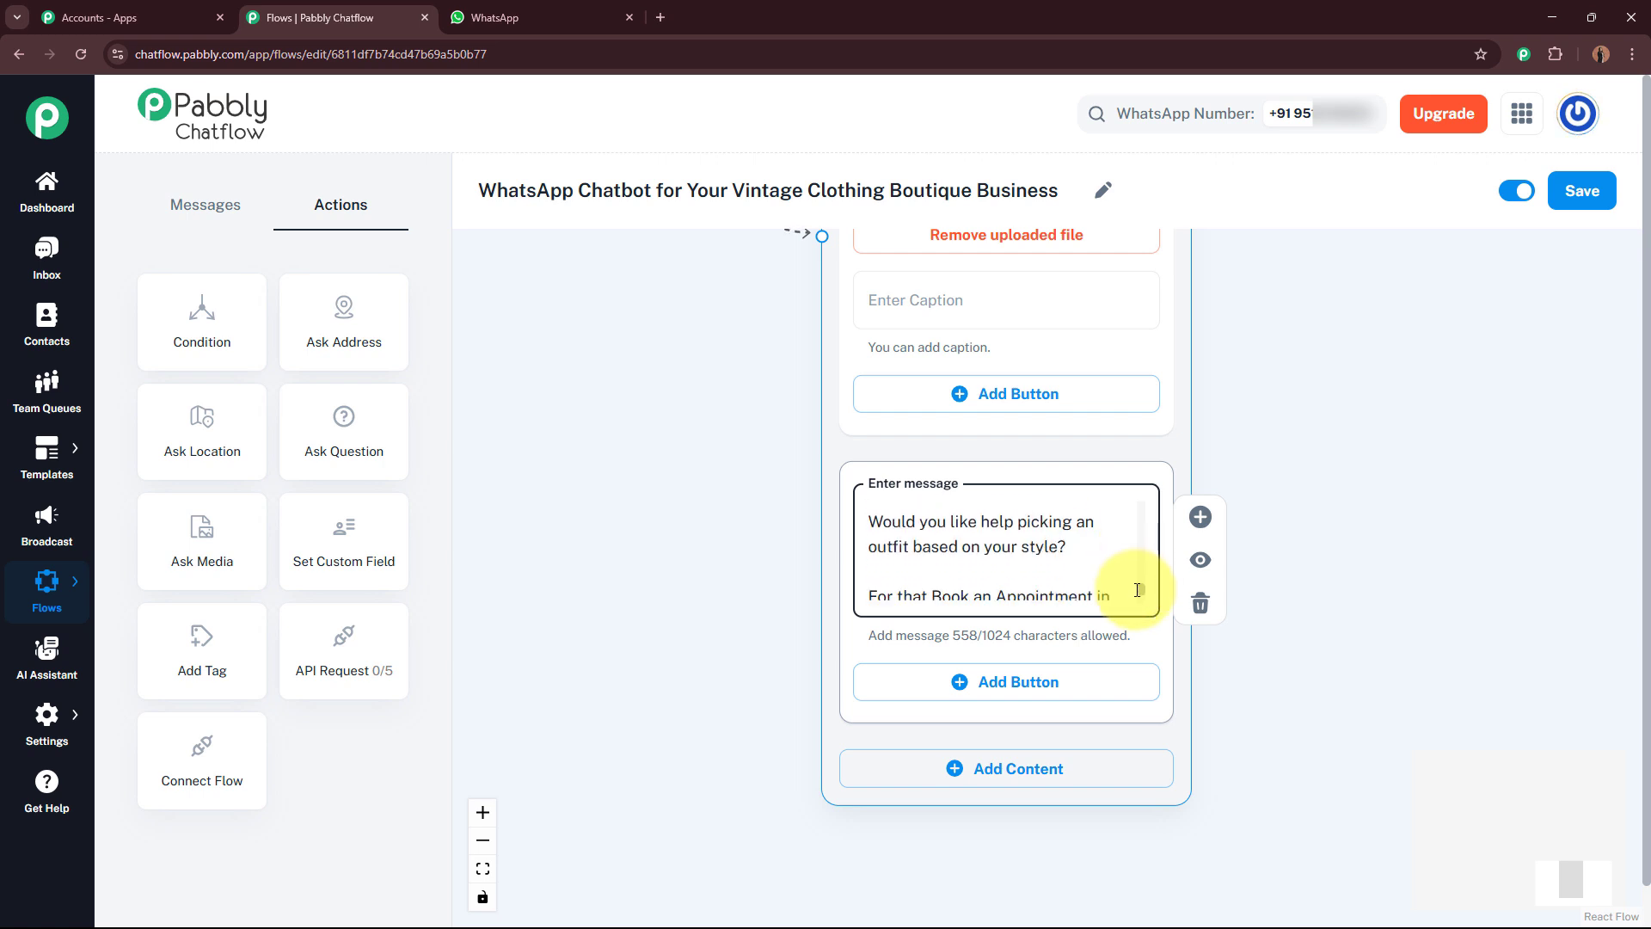
pyautogui.scroll(-1, 1137, 594)
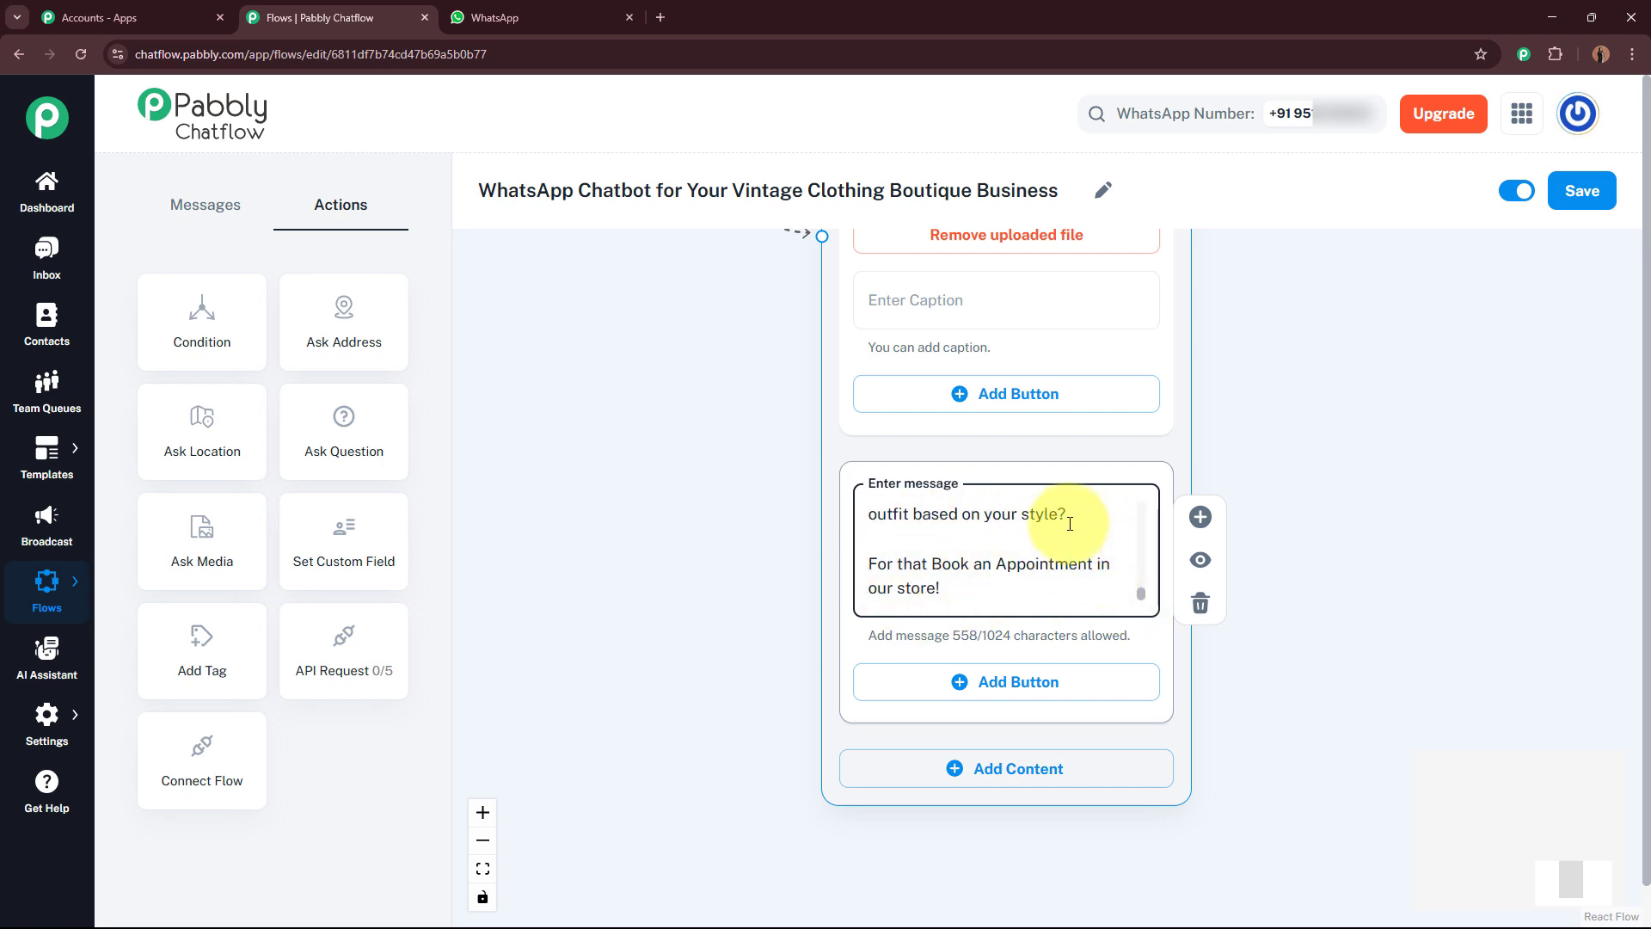
pyautogui.click(987, 681)
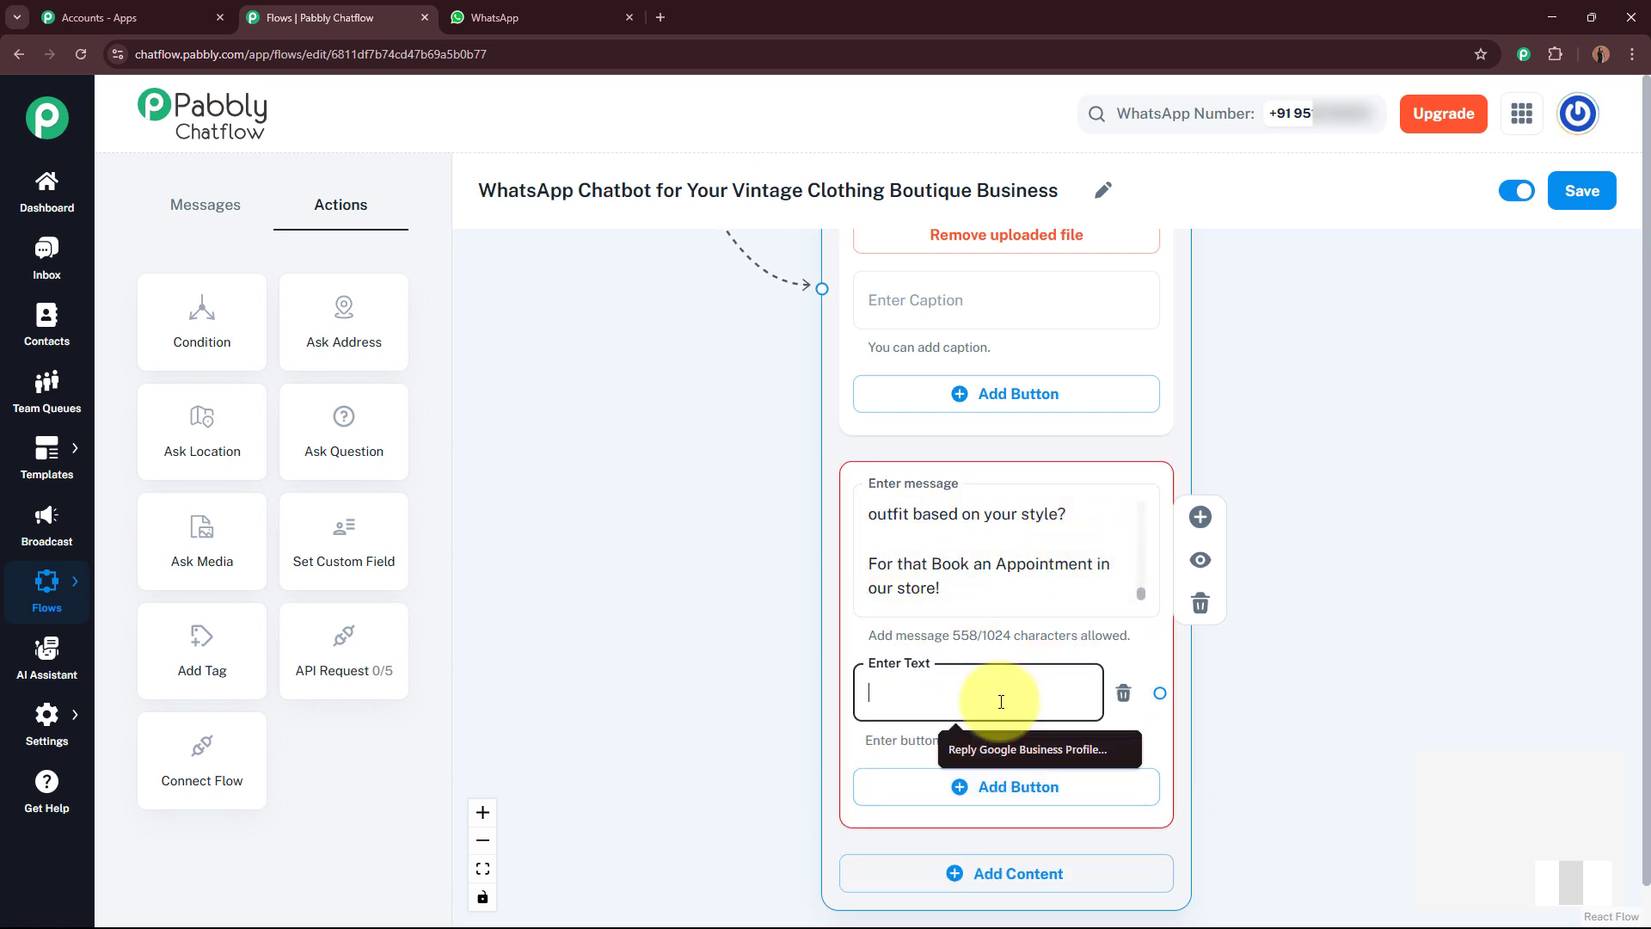
pyautogui.write('Bo')
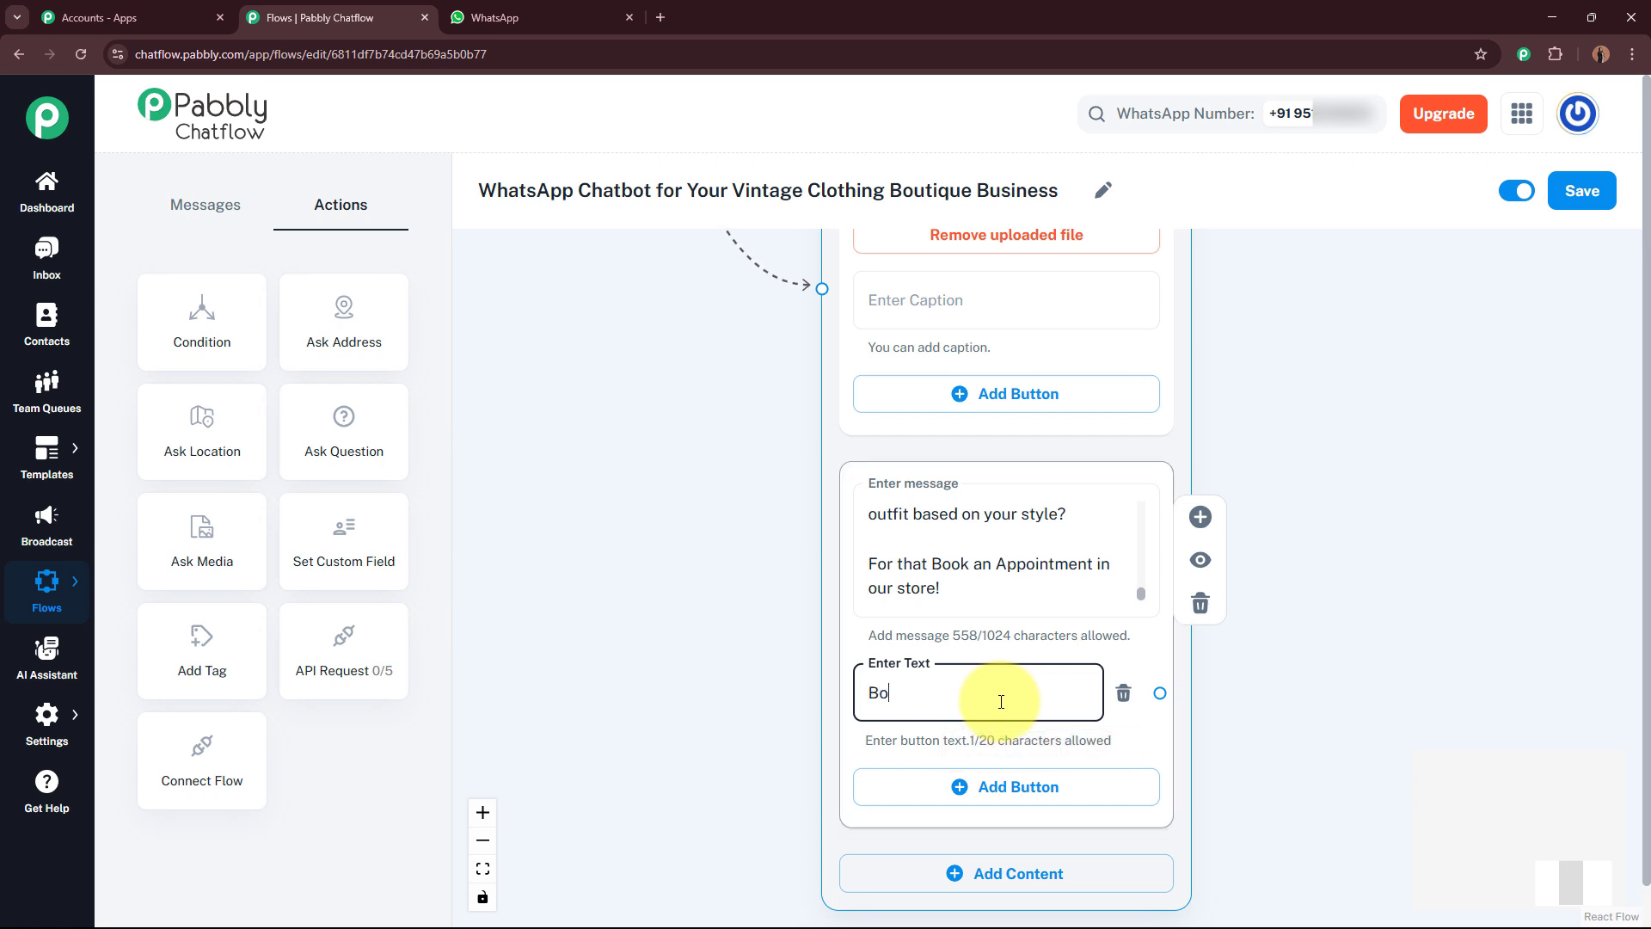
pyautogui.write('ok An Appointment')
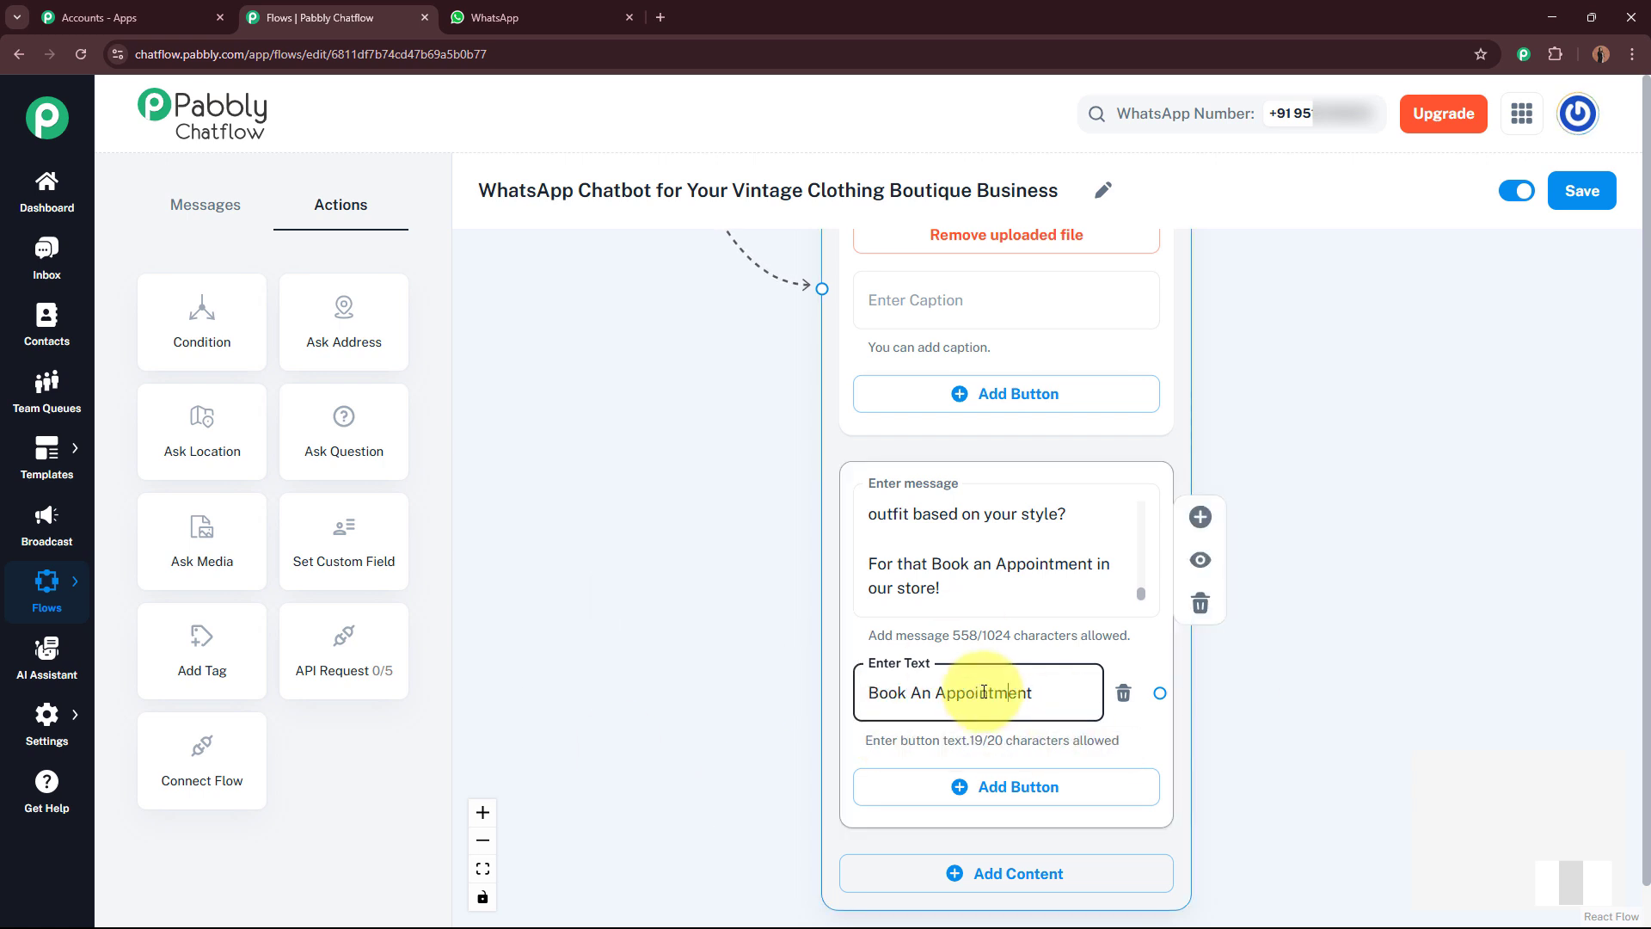
pyautogui.click(1333, 705)
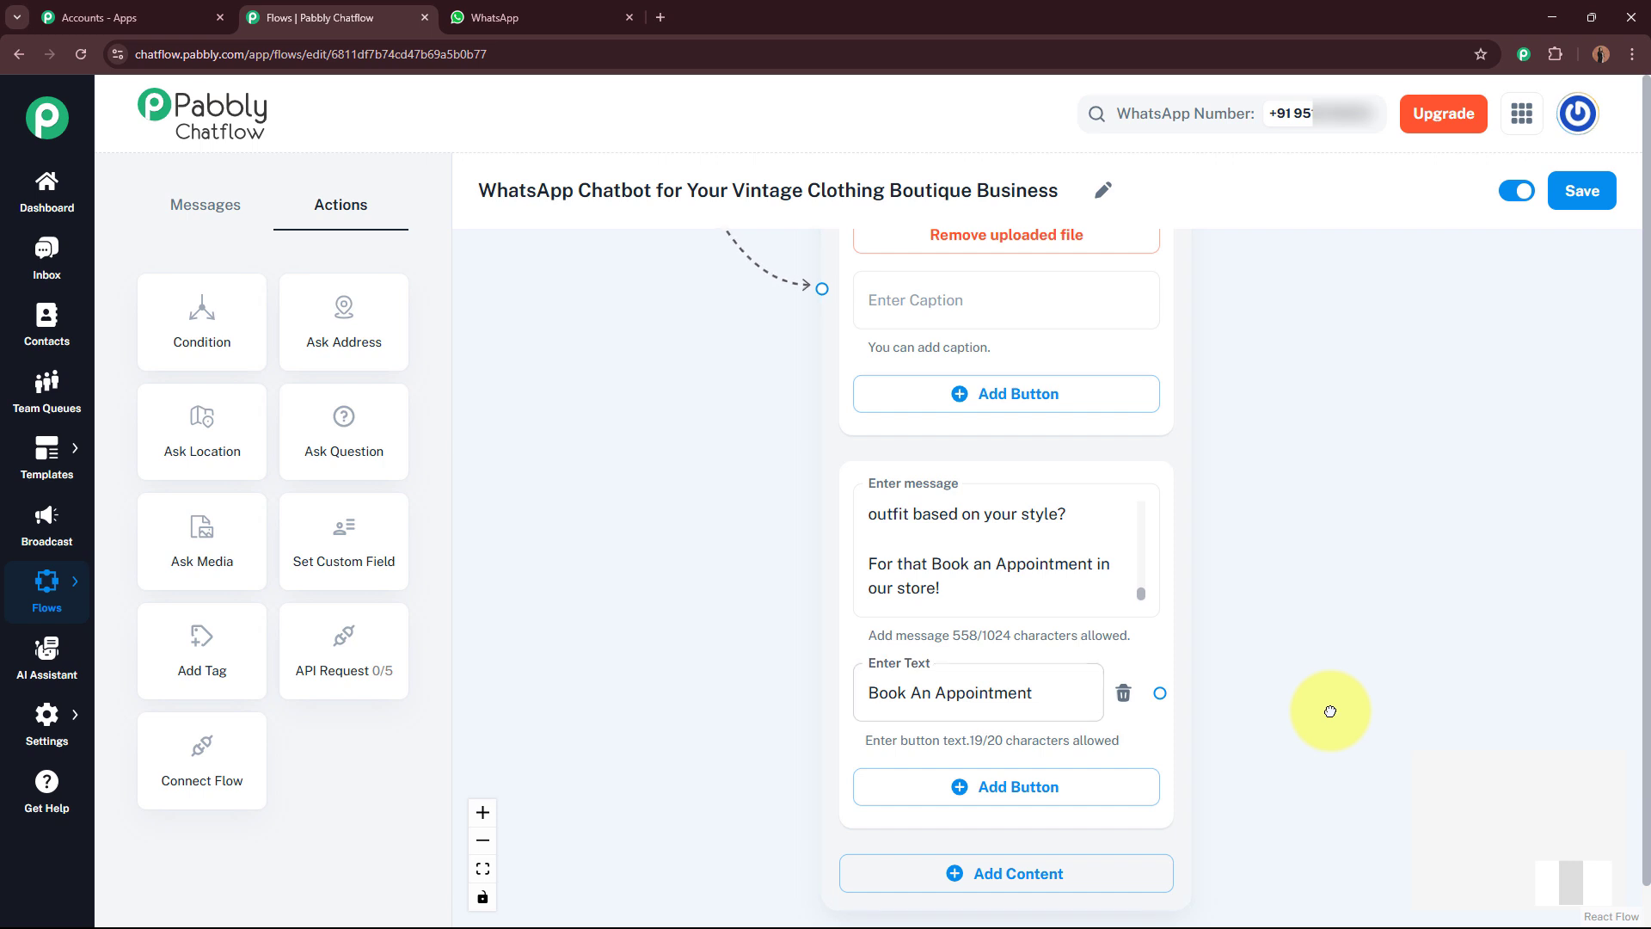
# Step: Connect a new text message from the Book An Appointment button and paste the personalized vintage styling appointment message
pyautogui.moveTo(688, 641); pyautogui.dragTo(474, 562)
pyautogui.moveTo(946, 614)
pyautogui.moveTo(946, 611); pyautogui.dragTo(1266, 478)
pyautogui.click(1324, 547)
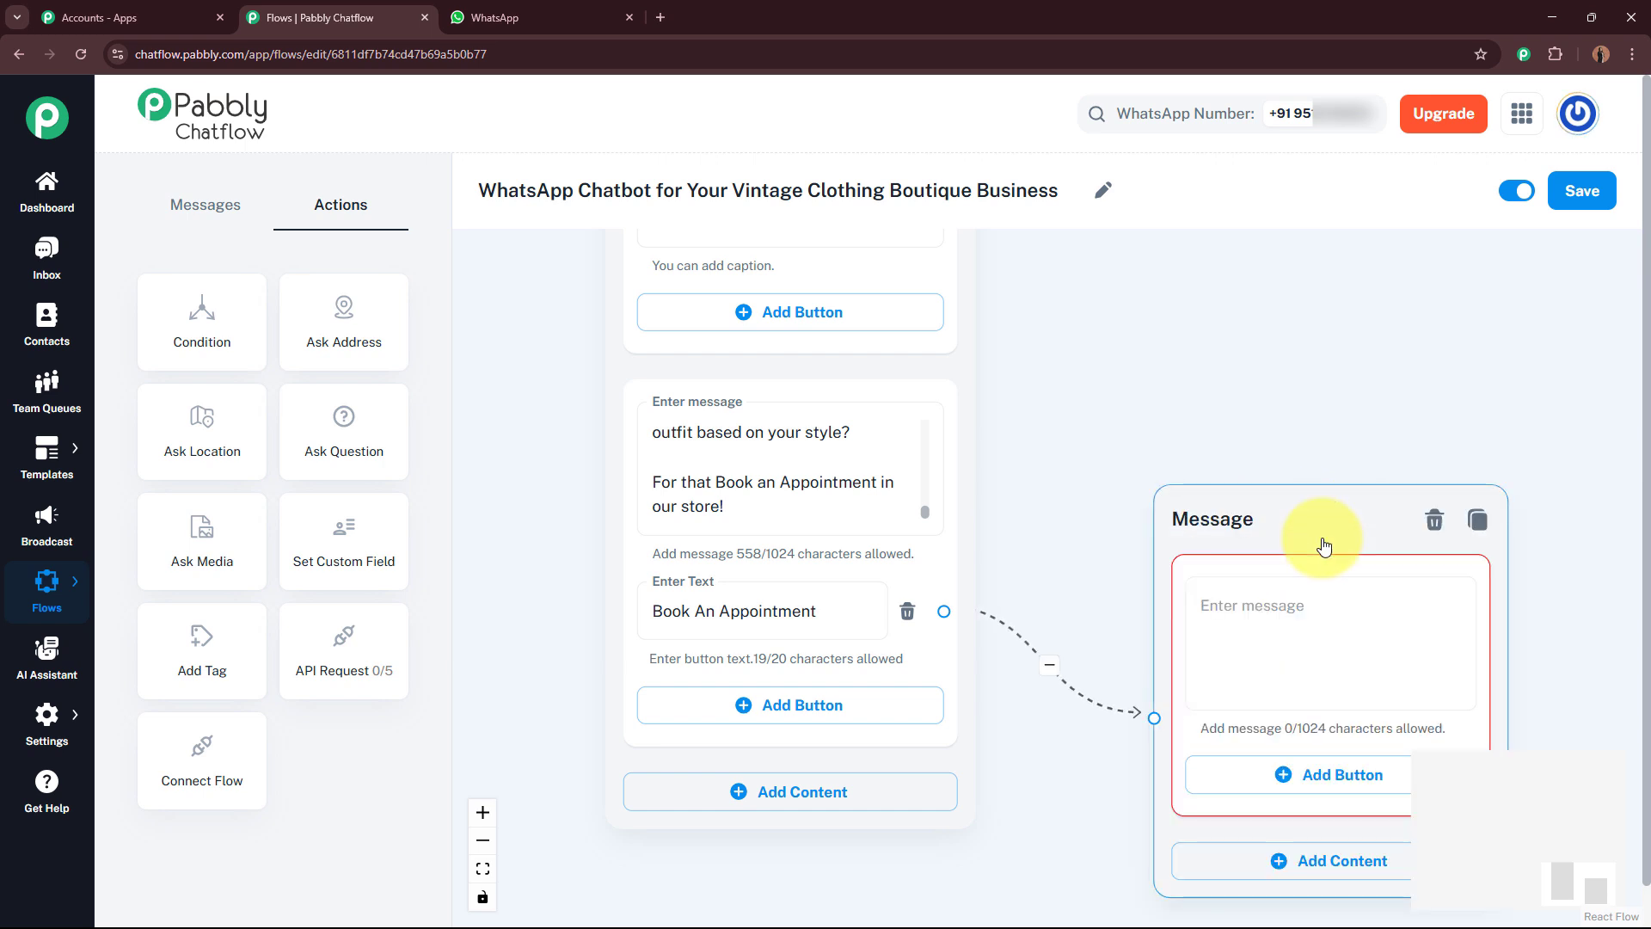
pyautogui.click(1343, 516)
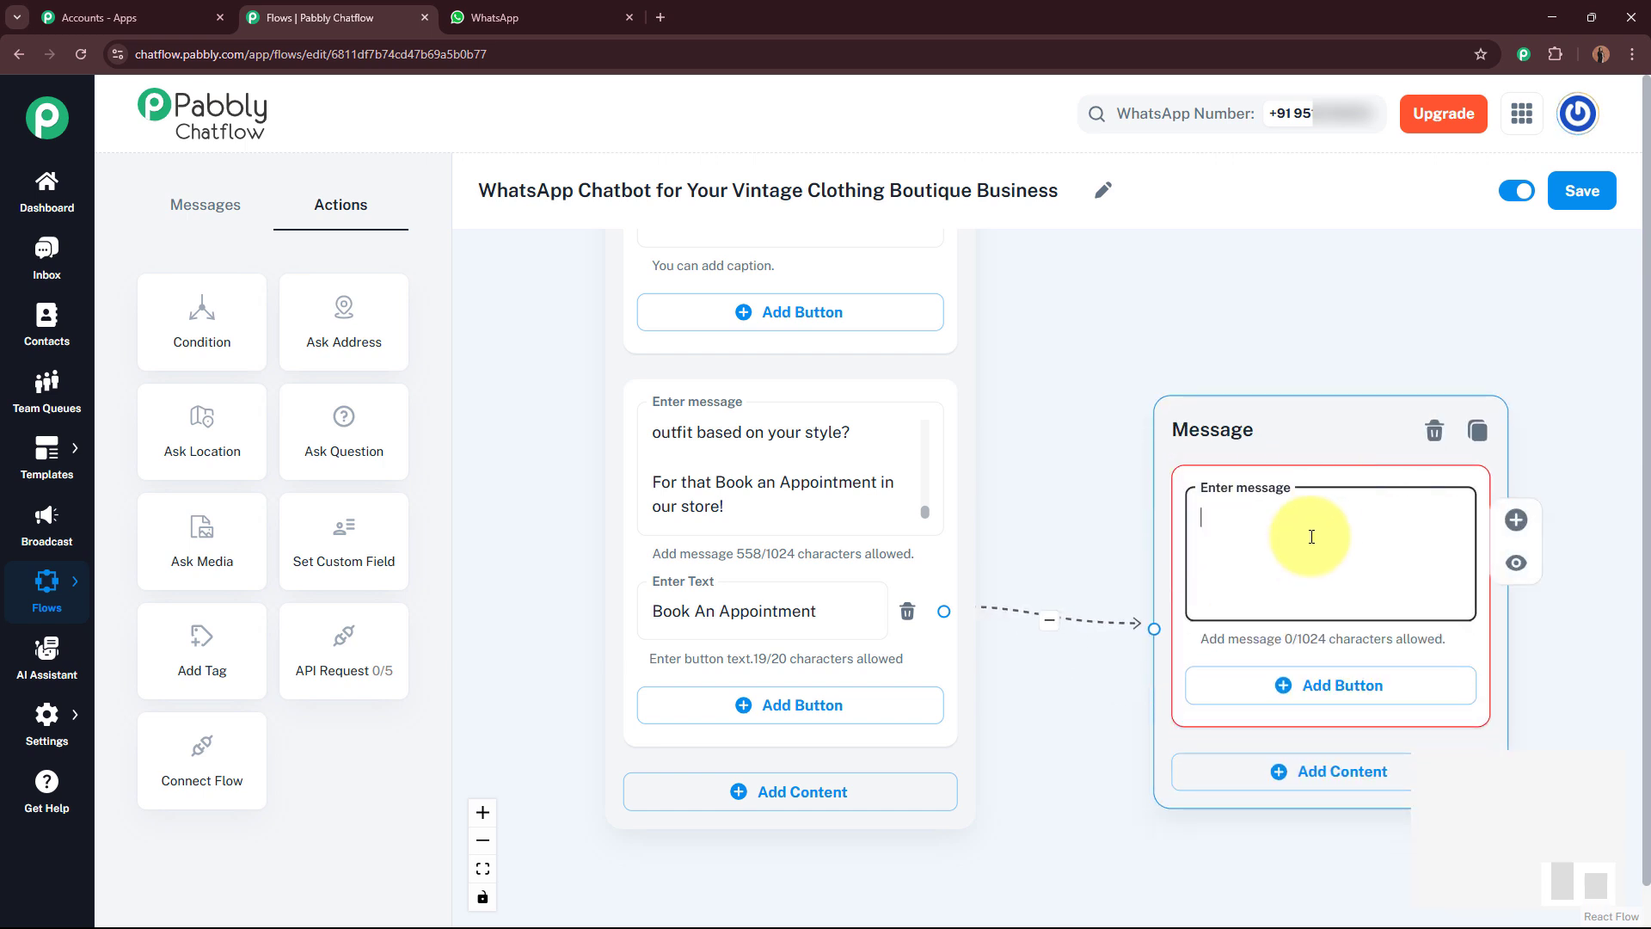
pyautogui.hotkey('ctrl', 'v')
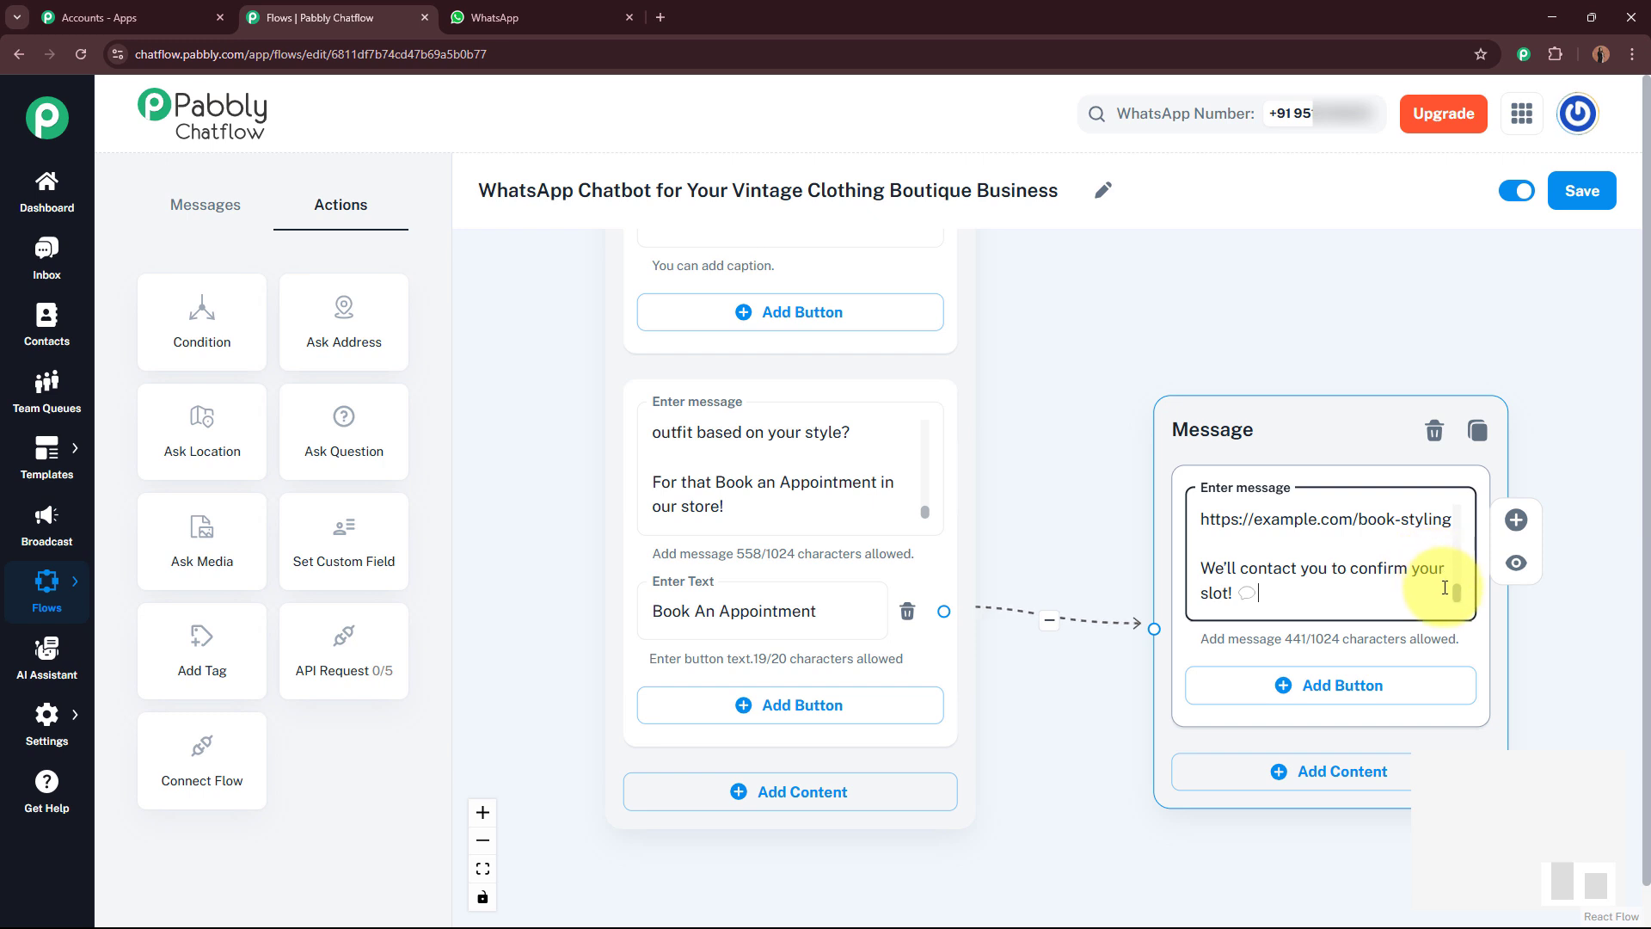
pyautogui.scroll(5, 1456, 589)
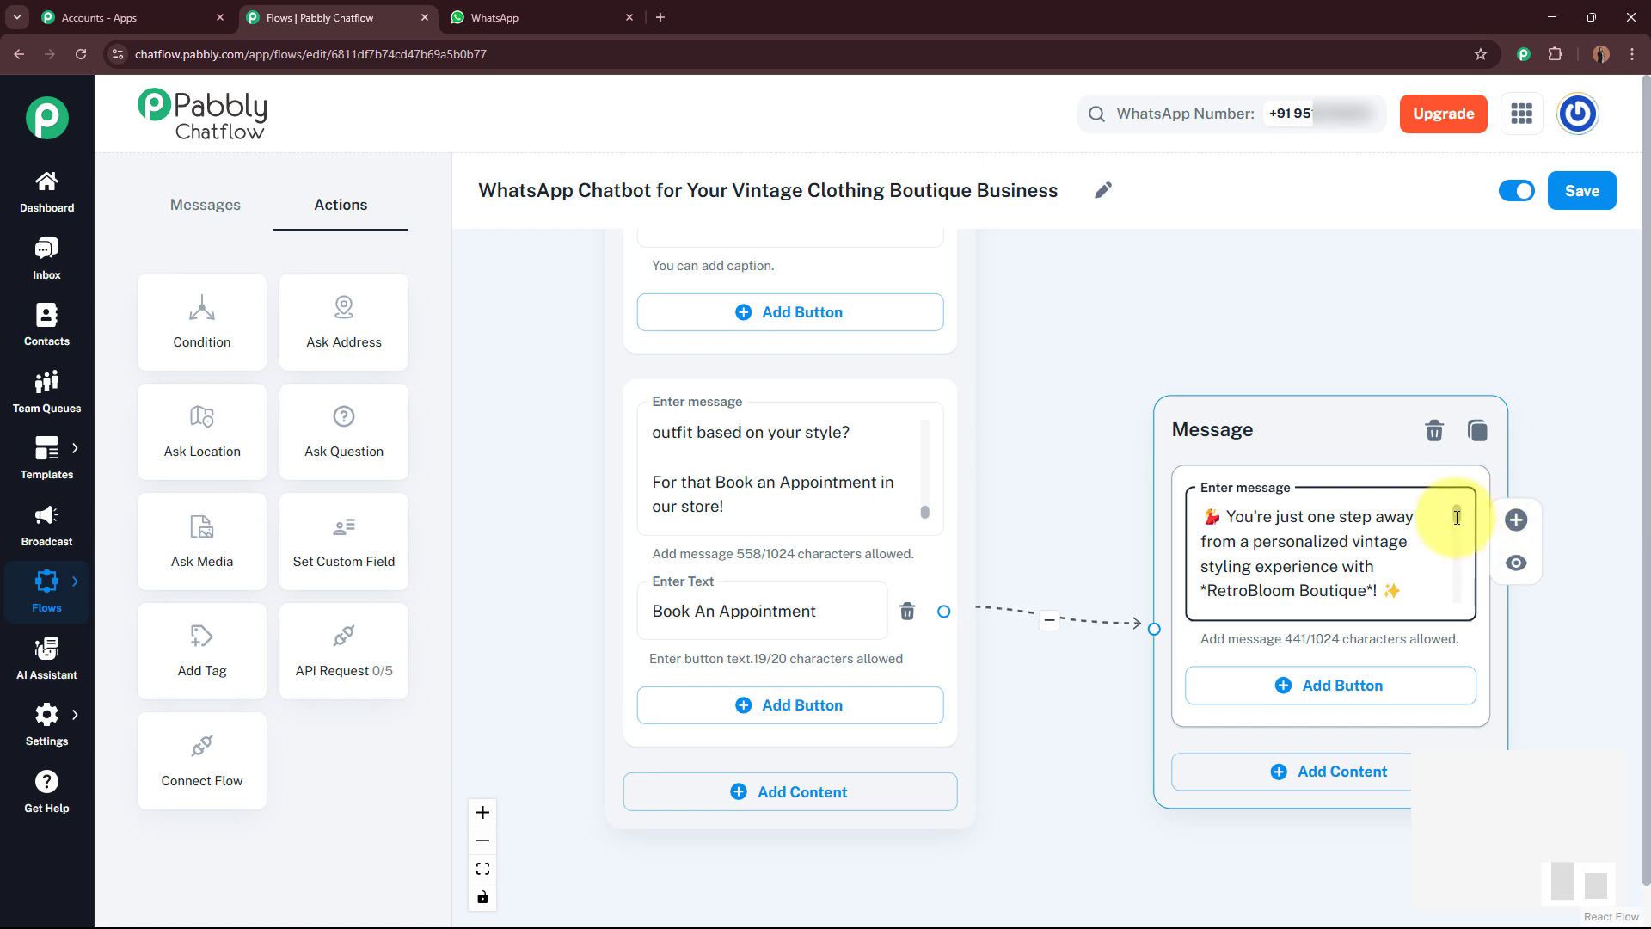
pyautogui.moveTo(1457, 517); pyautogui.dragTo(1407, 556)
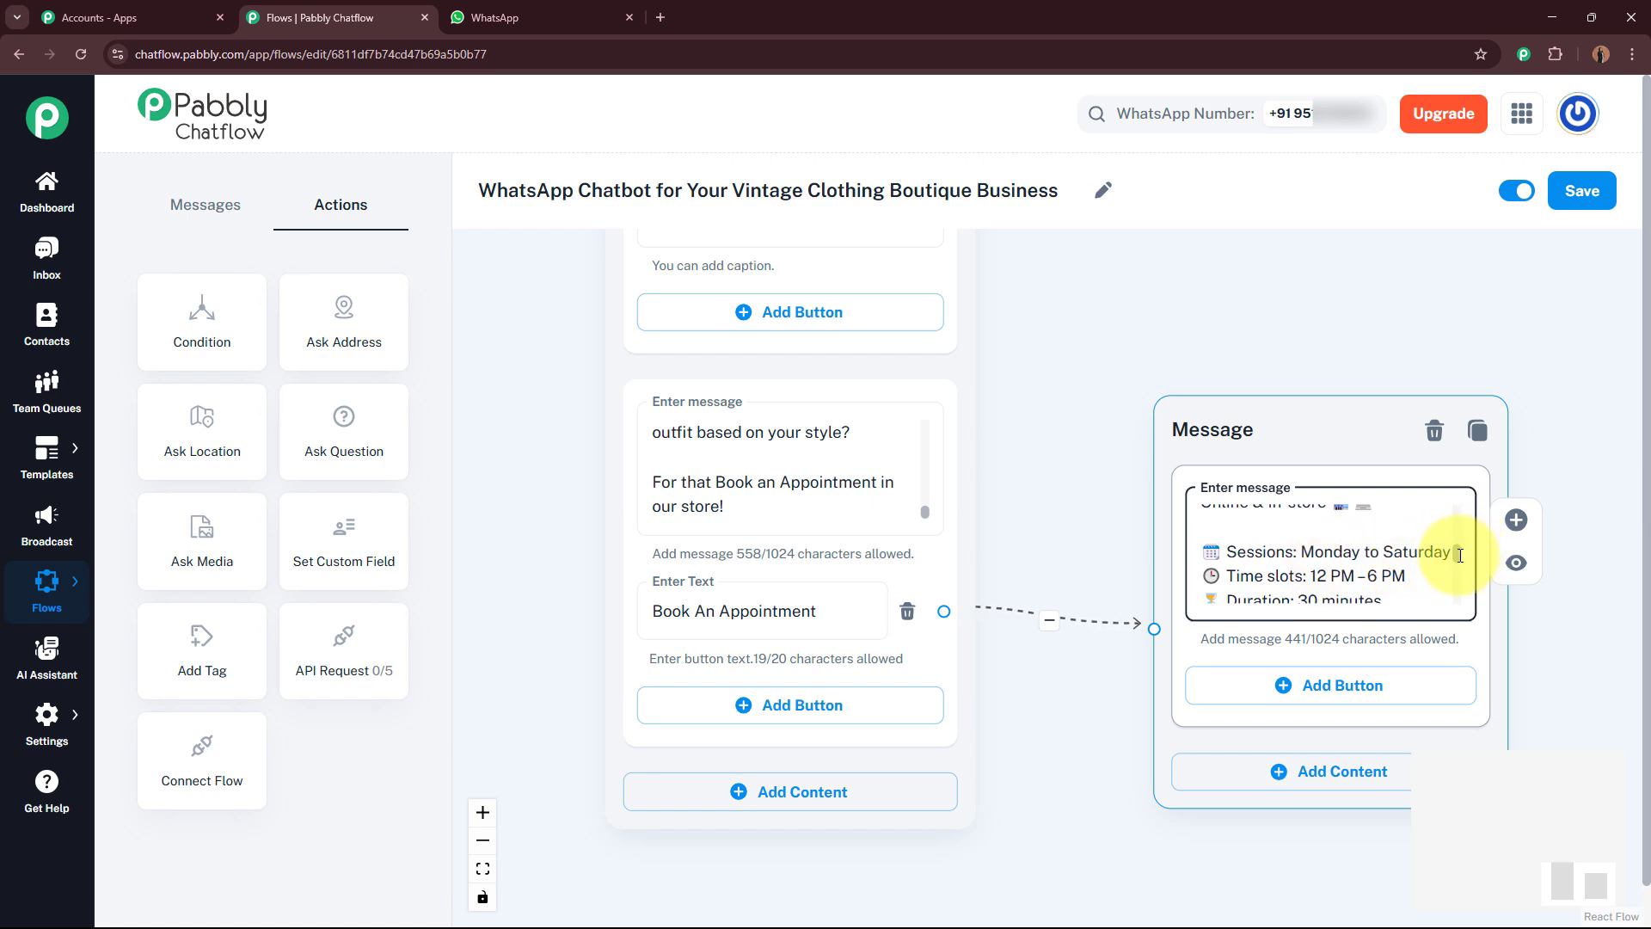
pyautogui.moveTo(1458, 554); pyautogui.dragTo(1460, 586)
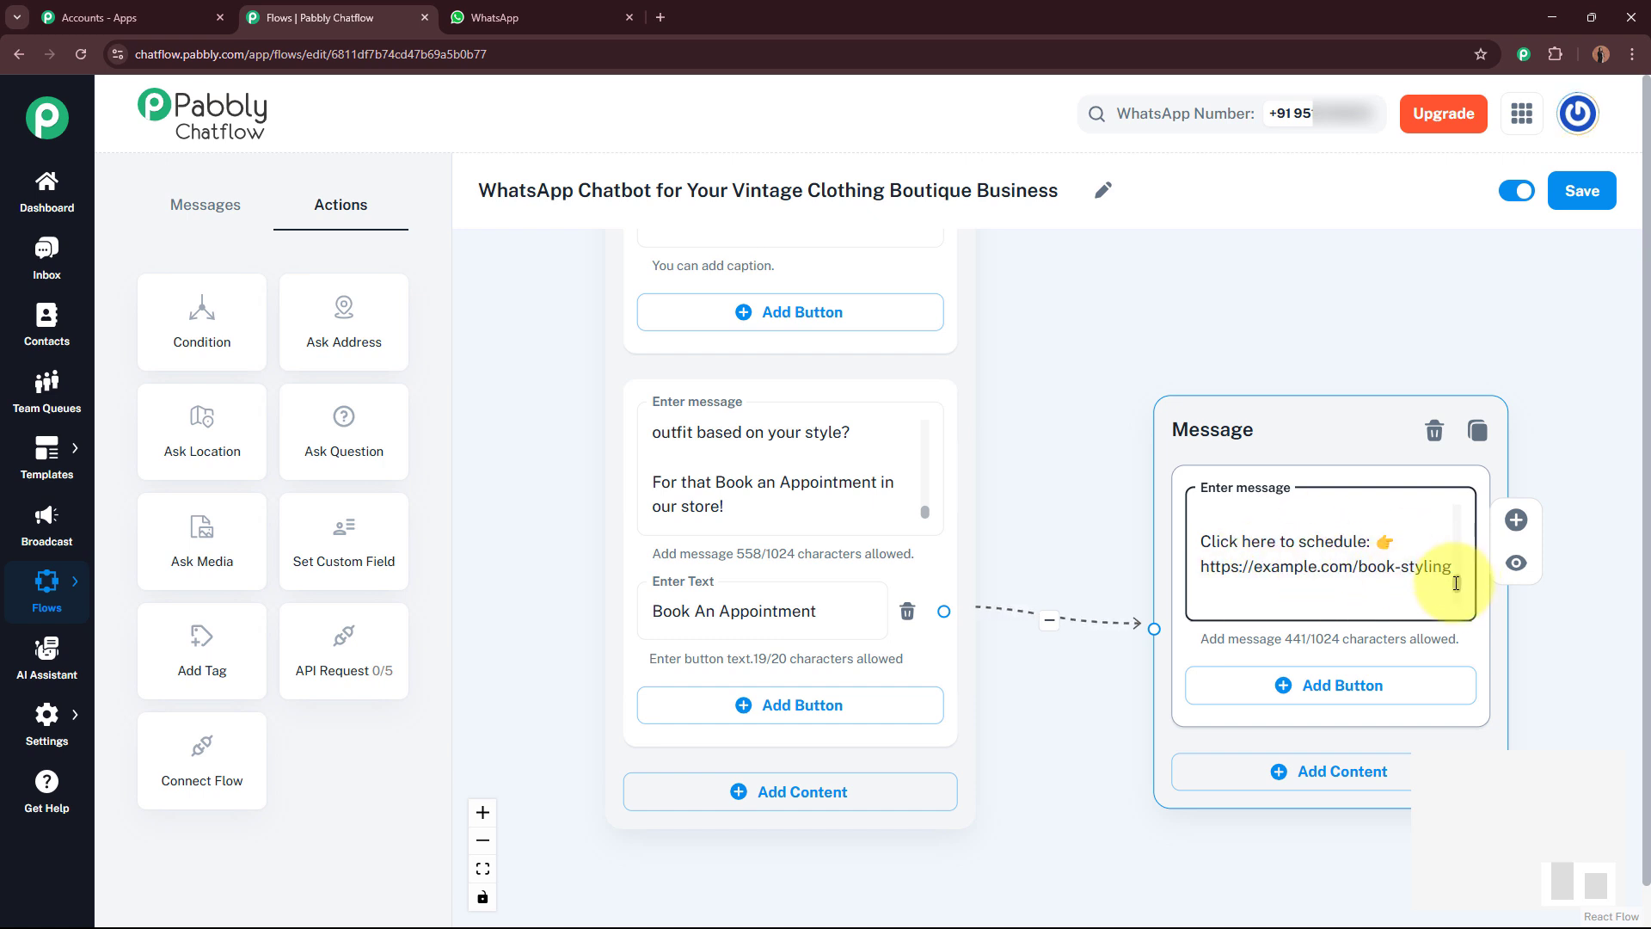
pyautogui.scroll(-2, 1456, 585)
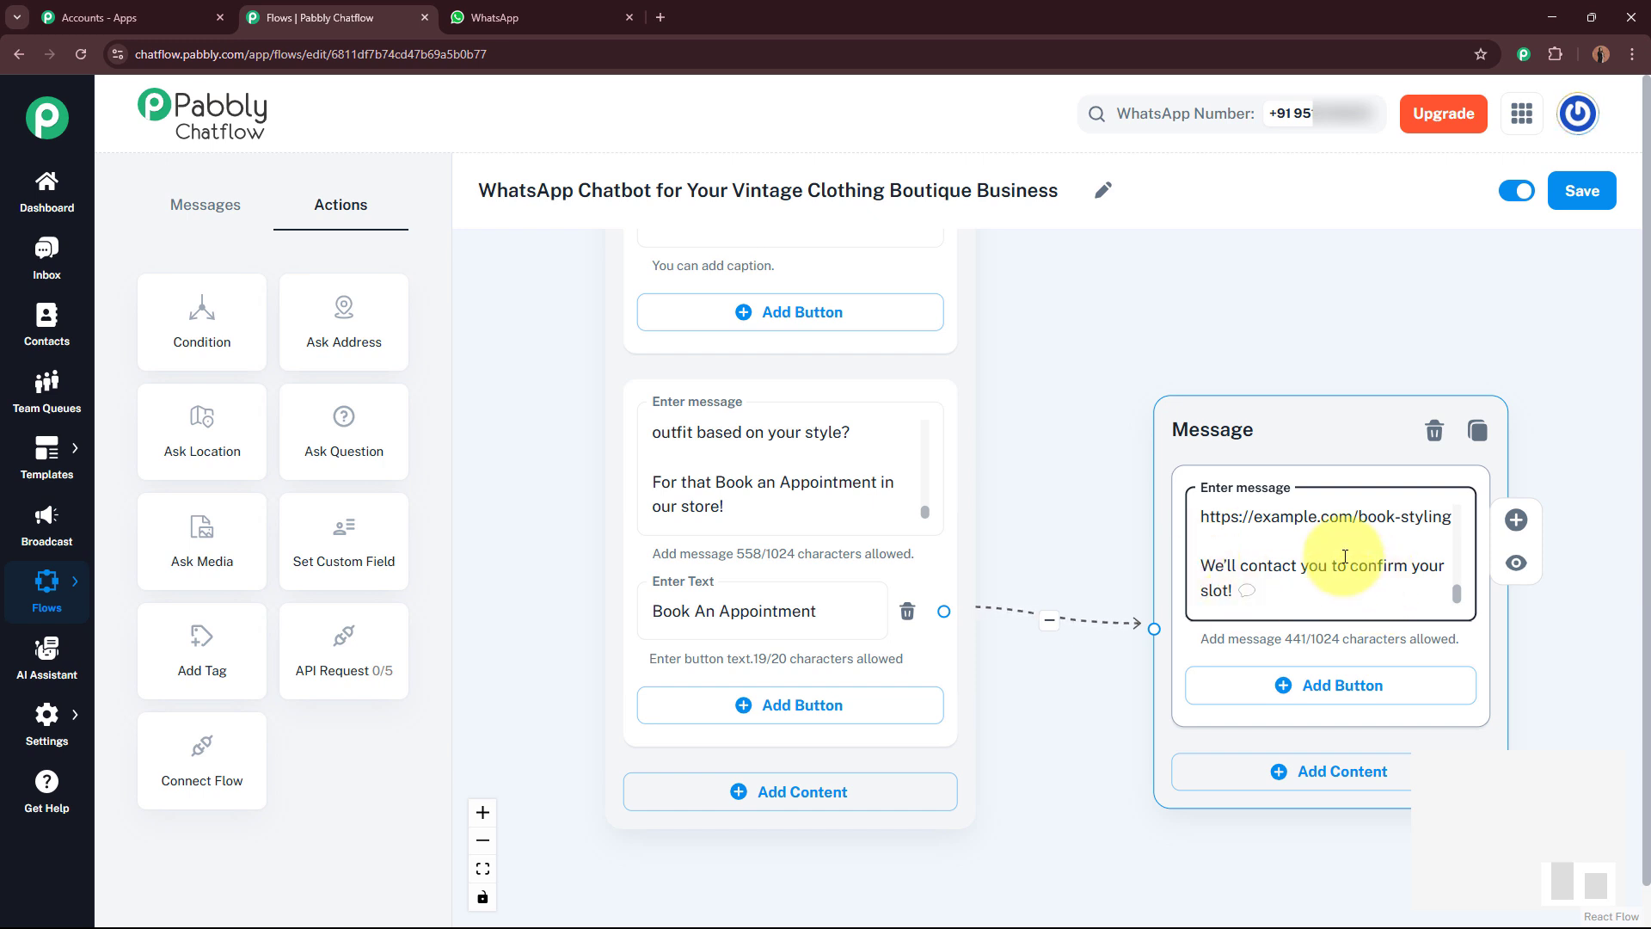
pyautogui.scroll(-3, 1092, 711)
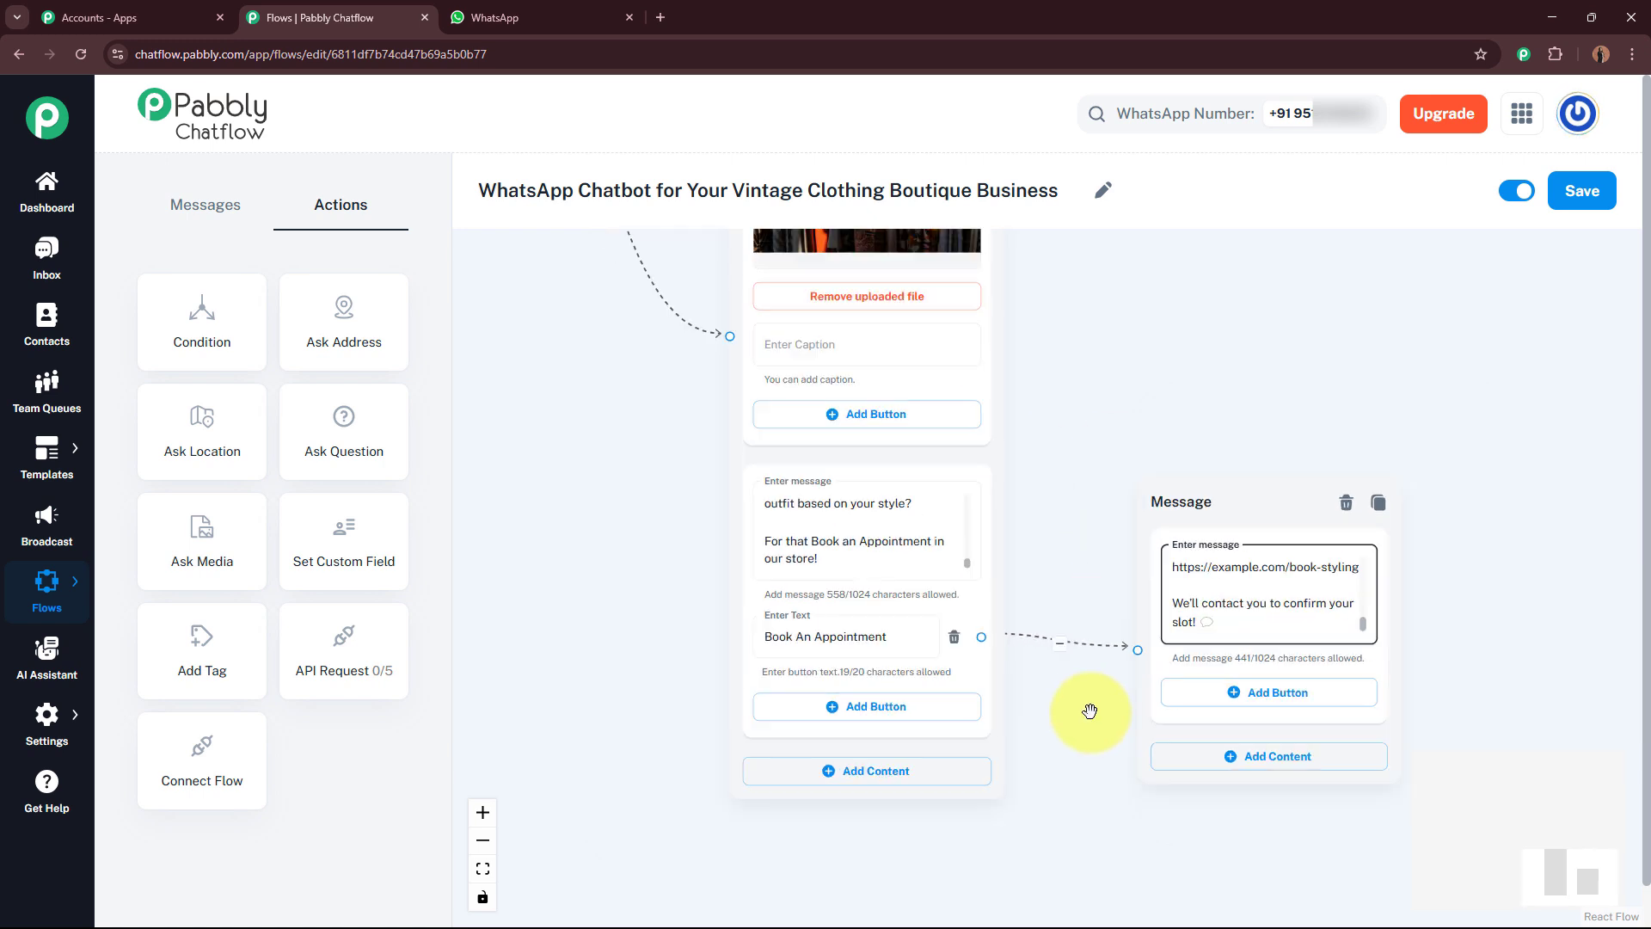
pyautogui.click(1270, 536)
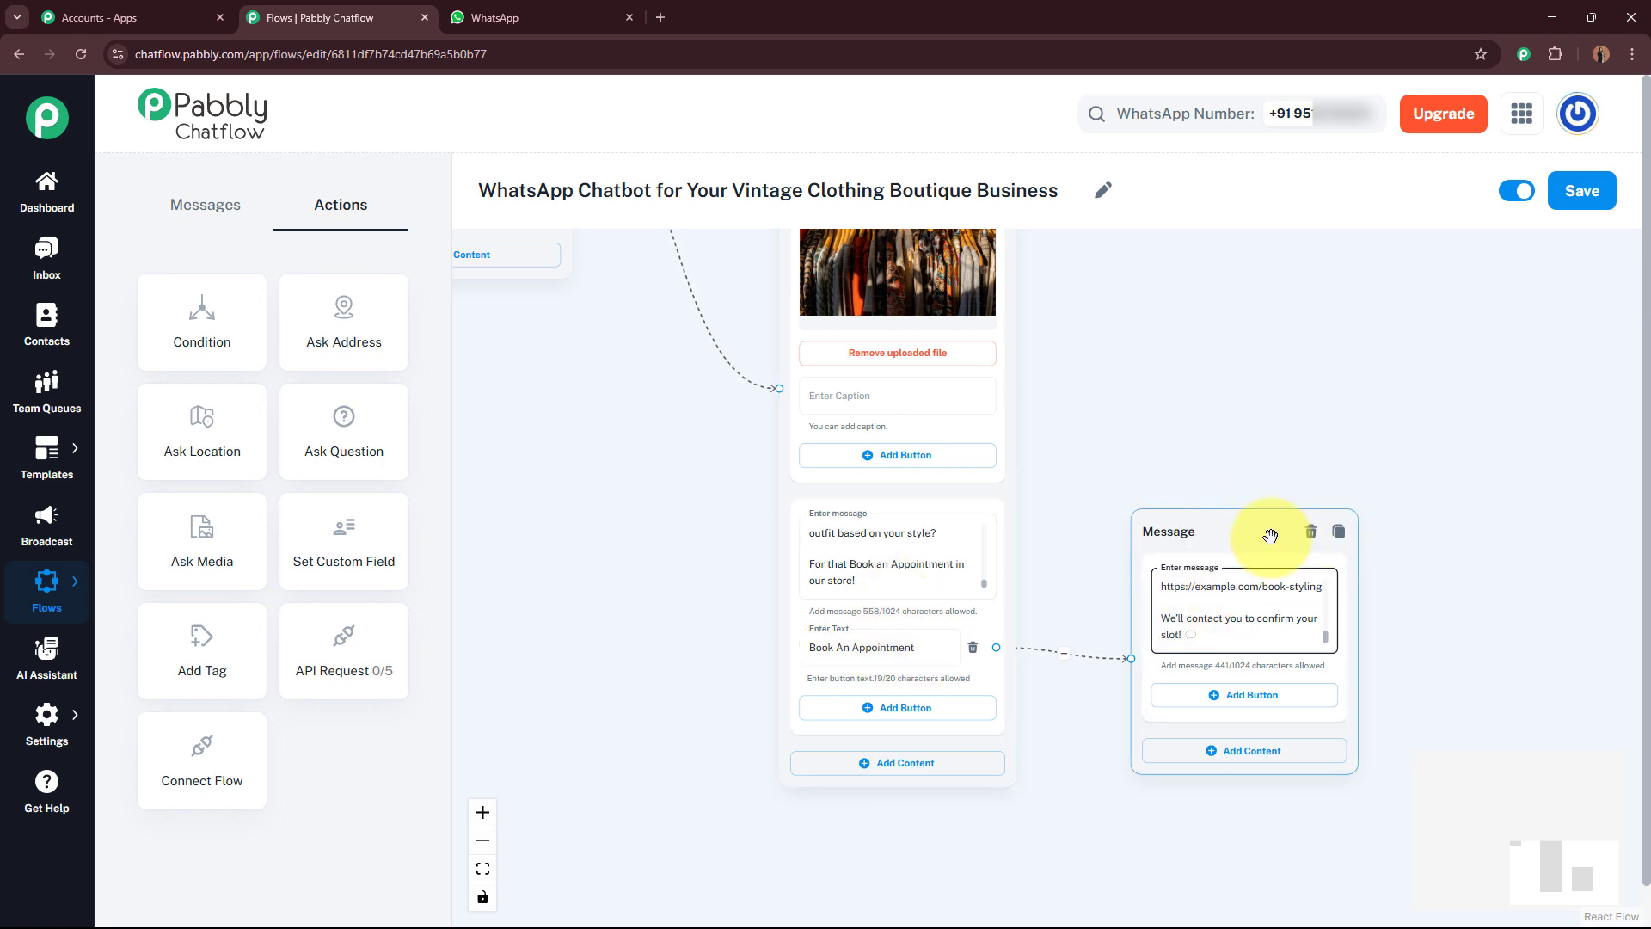
pyautogui.moveTo(1264, 531); pyautogui.dragTo(1474, 380)
# Step: Connect a new text message from the Ongoing Offers button and paste the vintage deals offers message
pyautogui.moveTo(1069, 232); pyautogui.dragTo(1106, 482)
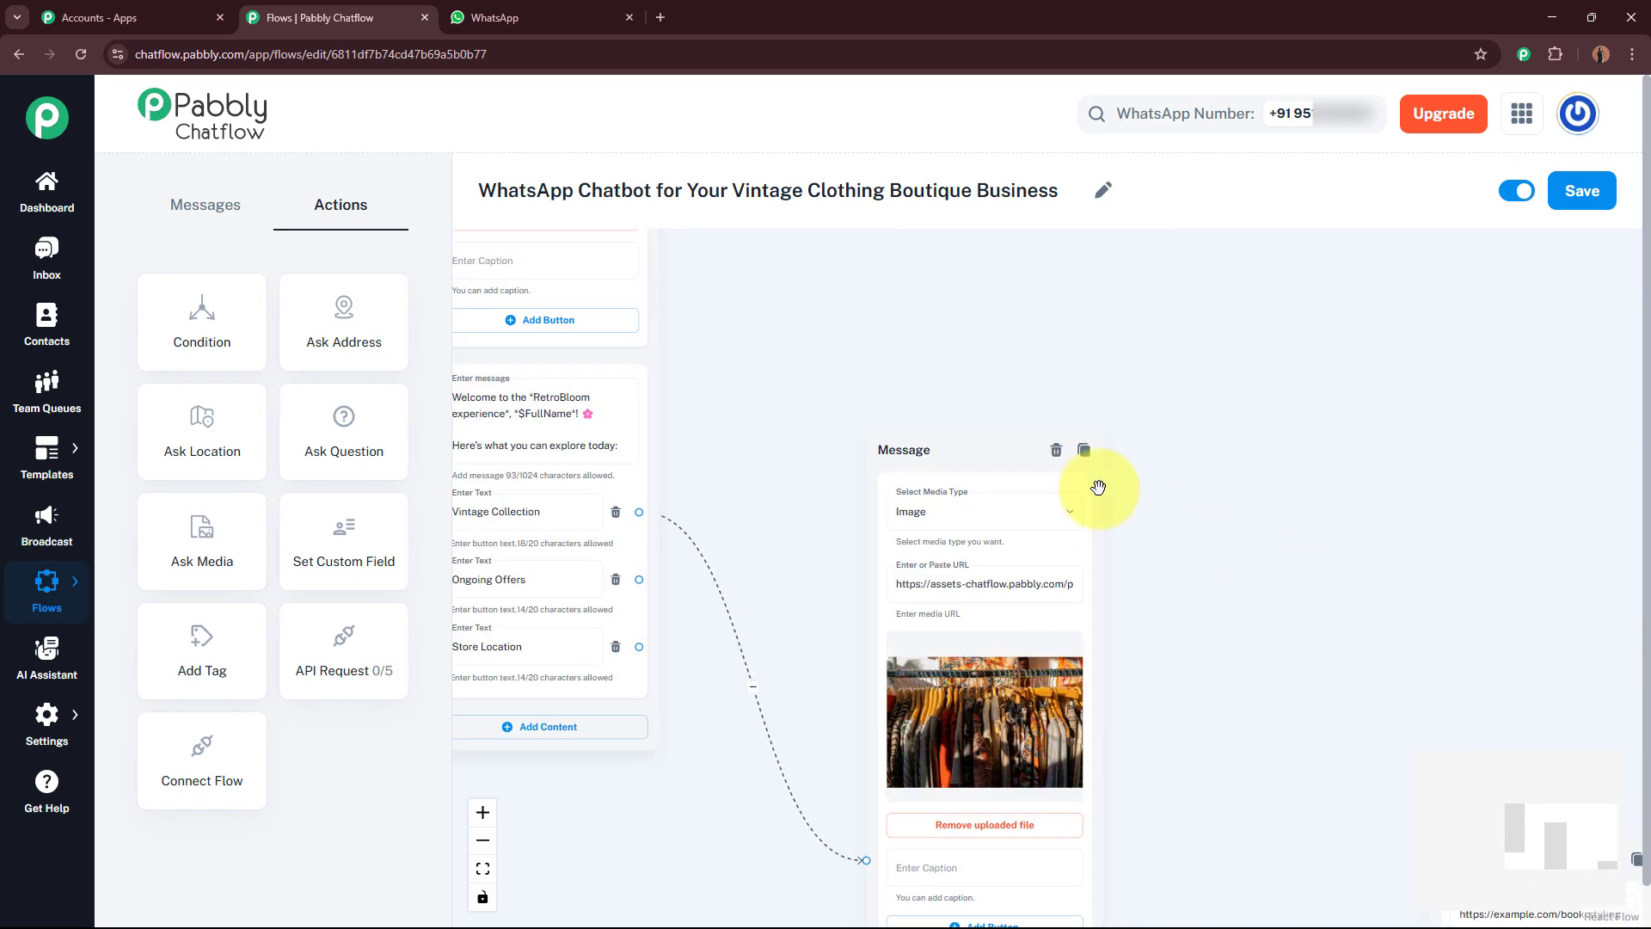
pyautogui.moveTo(1080, 358); pyautogui.dragTo(1209, 221)
pyautogui.moveTo(947, 743); pyautogui.dragTo(1006, 428)
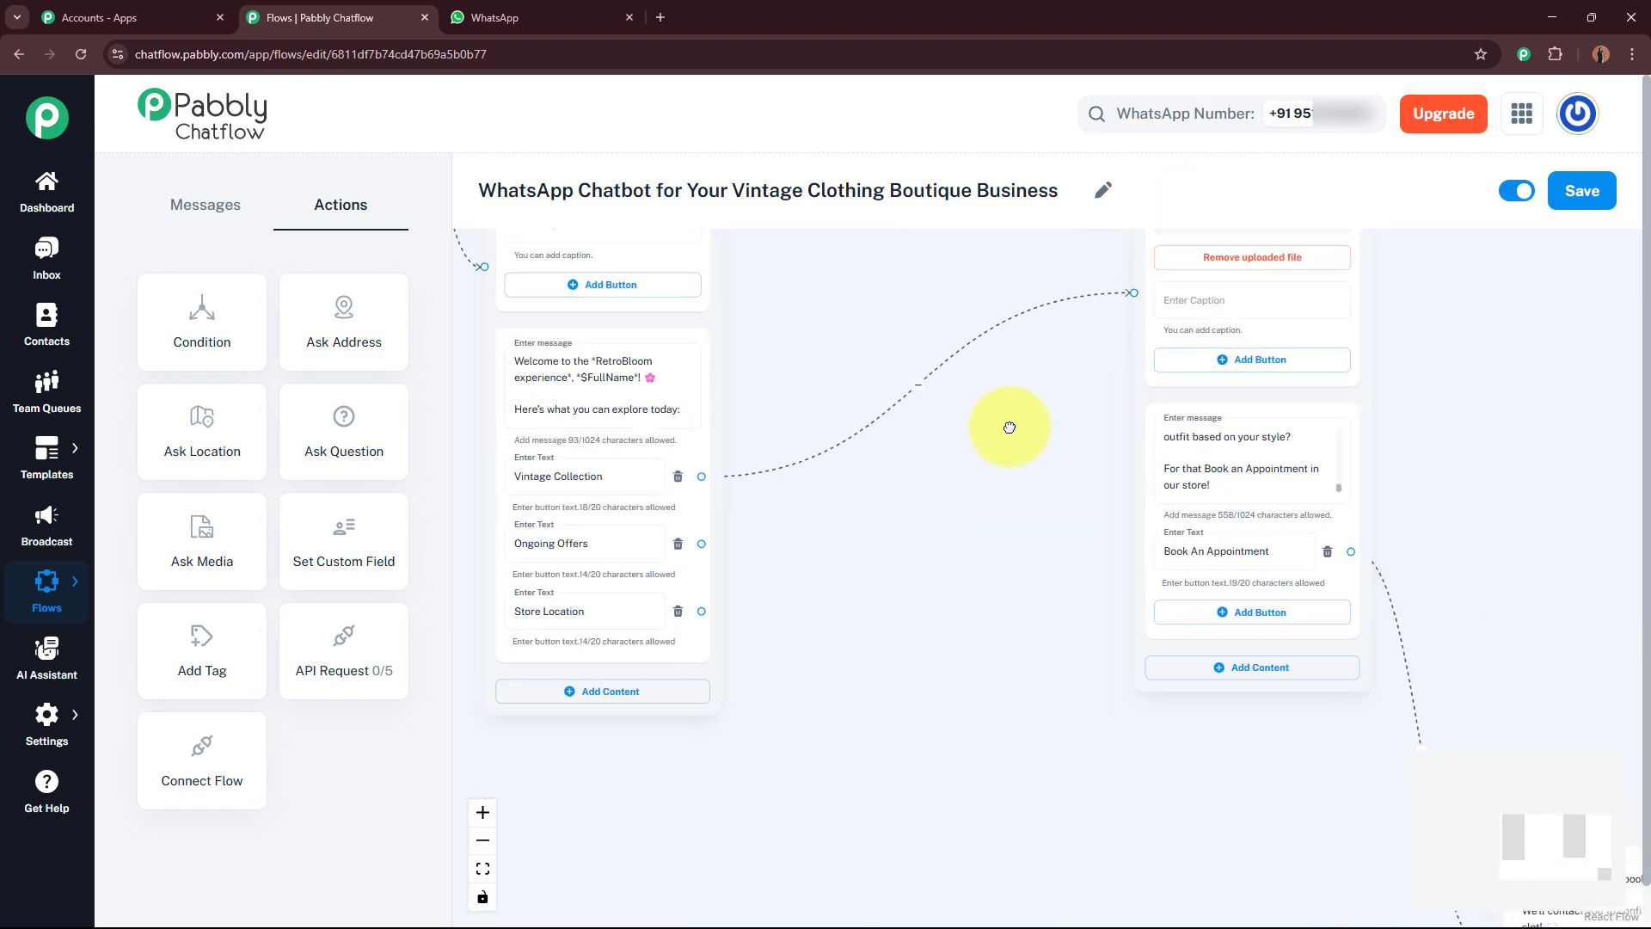
pyautogui.scroll(4, 898, 563)
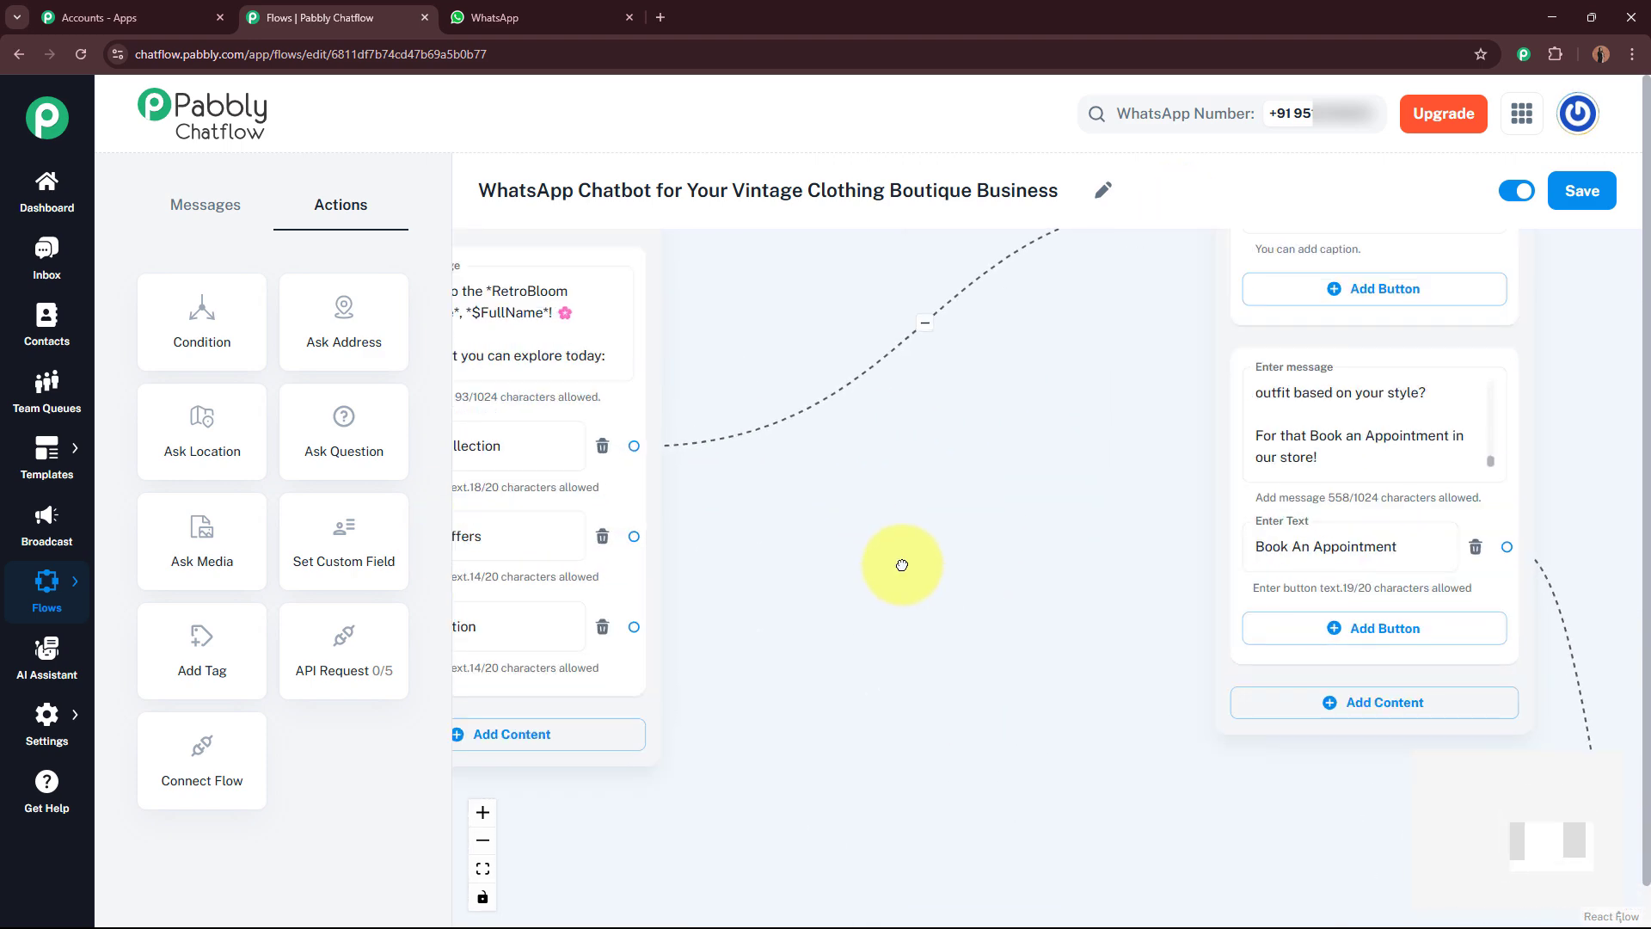
pyautogui.scroll(2, 1158, 622)
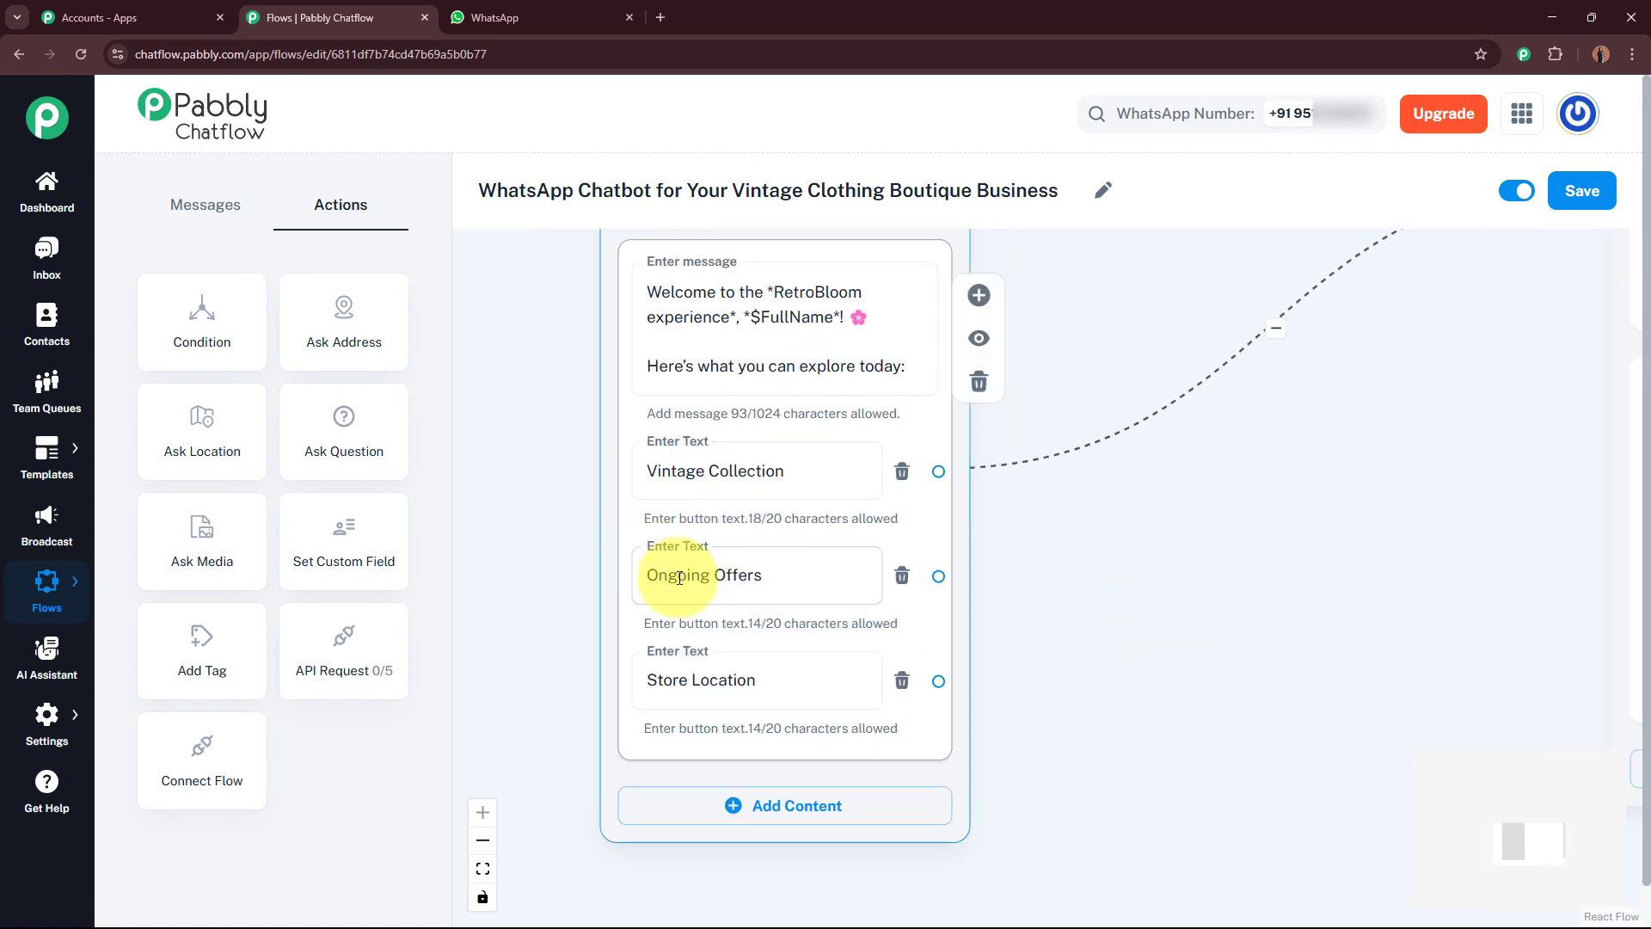
pyautogui.moveTo(1253, 636); pyautogui.dragTo(1153, 648)
pyautogui.click(506, 579)
pyautogui.click(1065, 634)
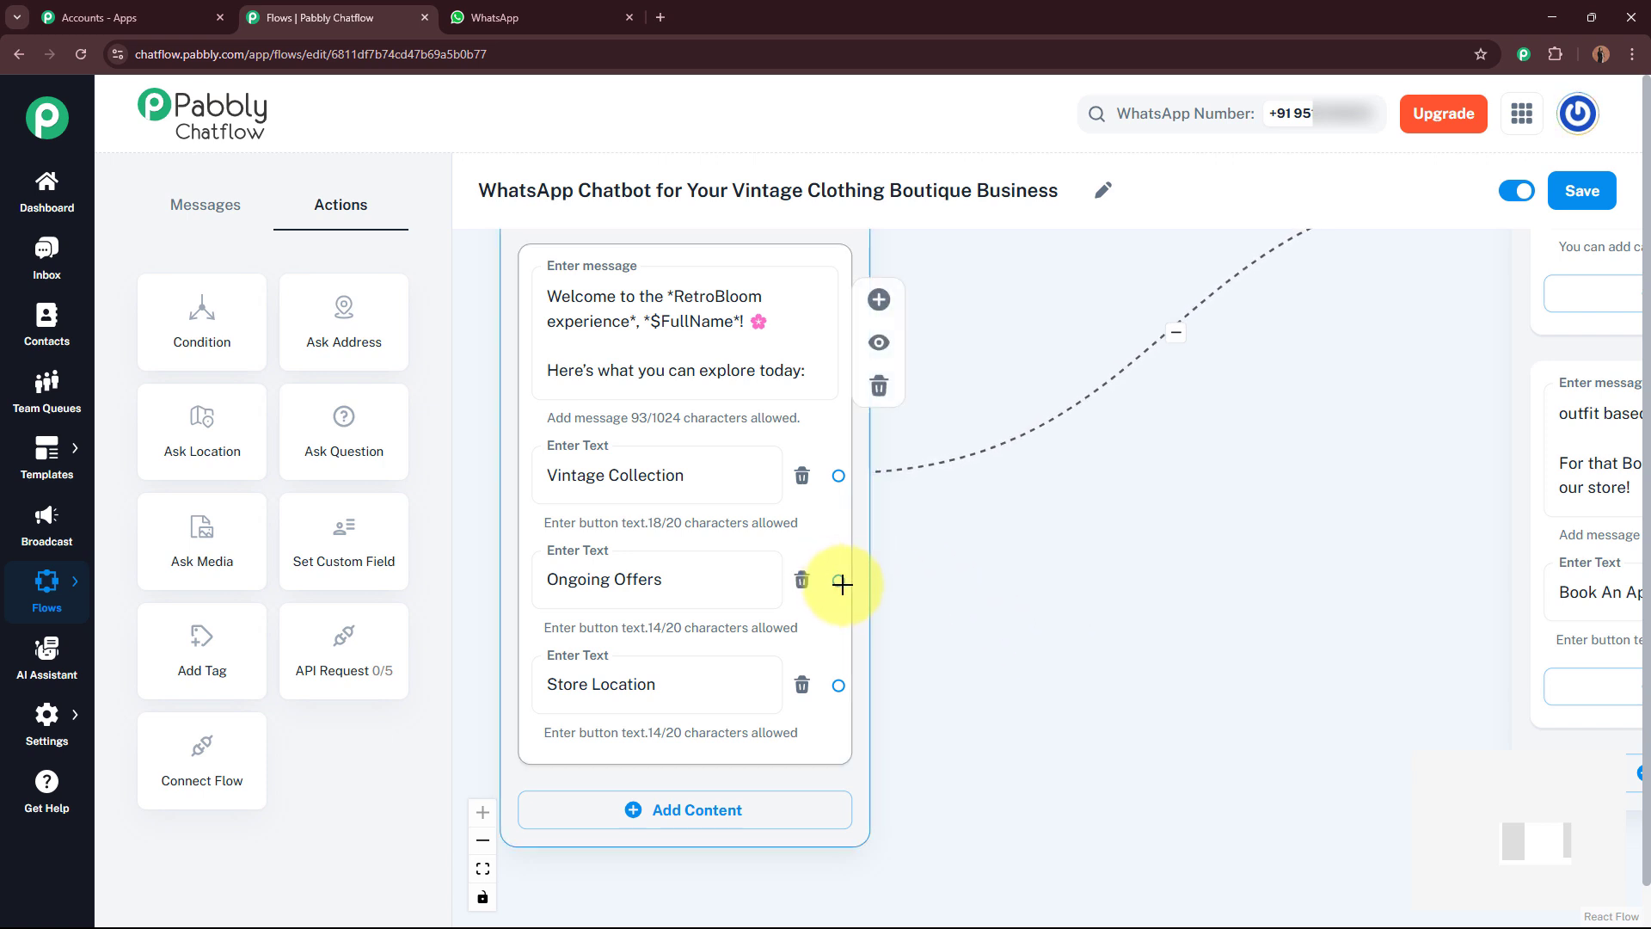
pyautogui.moveTo(839, 584); pyautogui.dragTo(1216, 462)
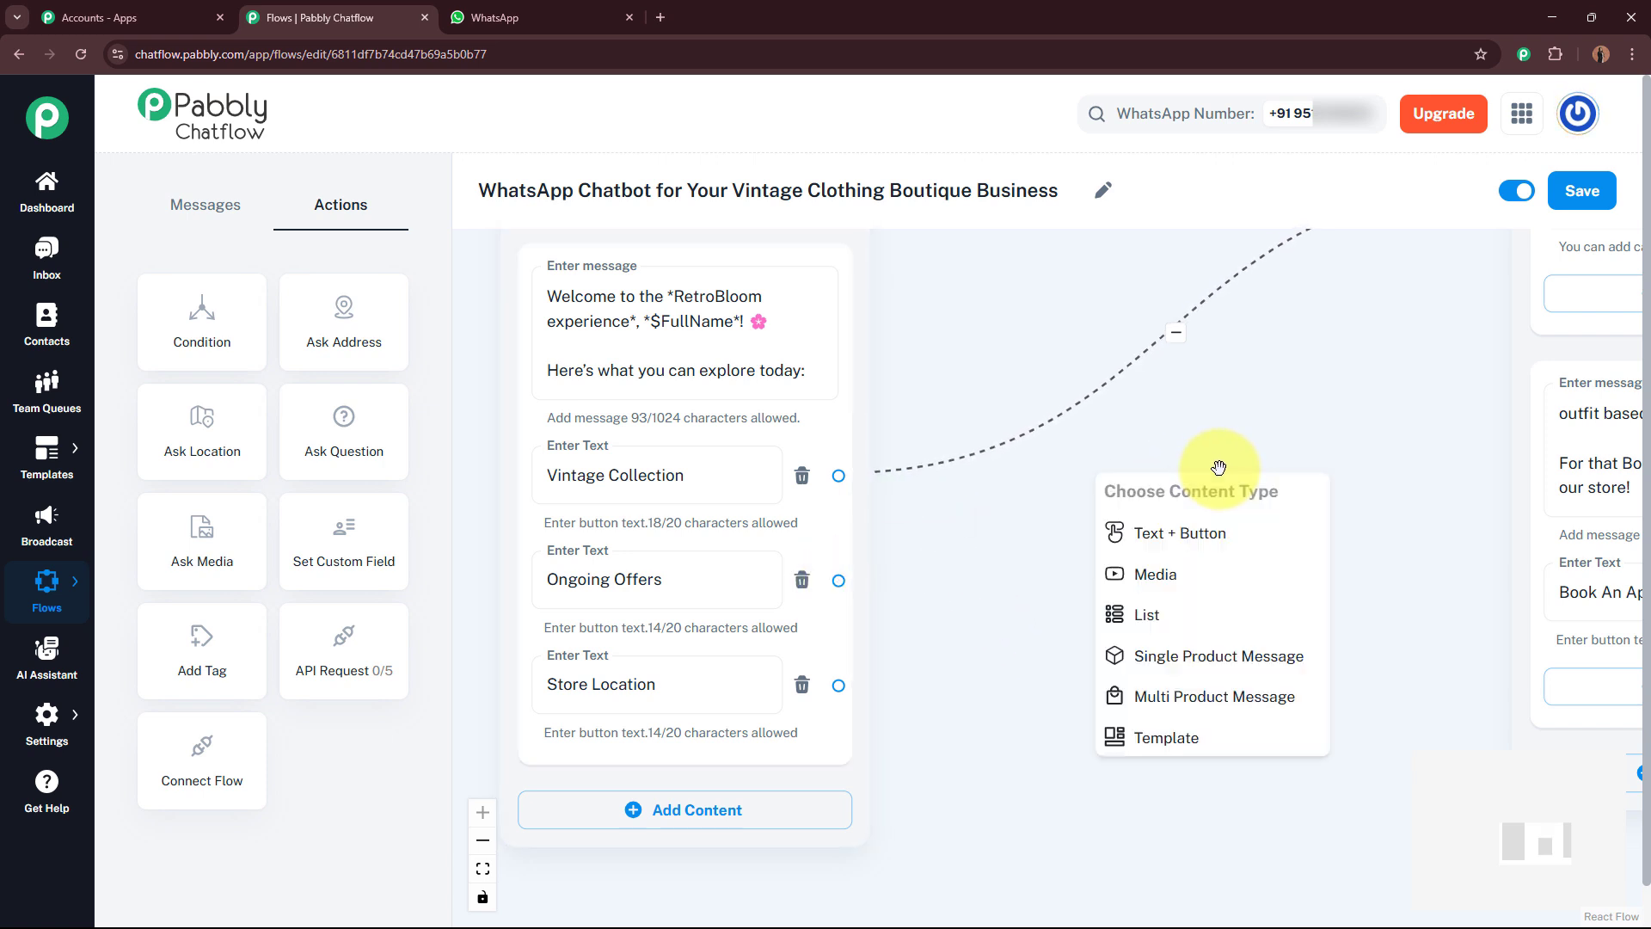
pyautogui.click(1236, 534)
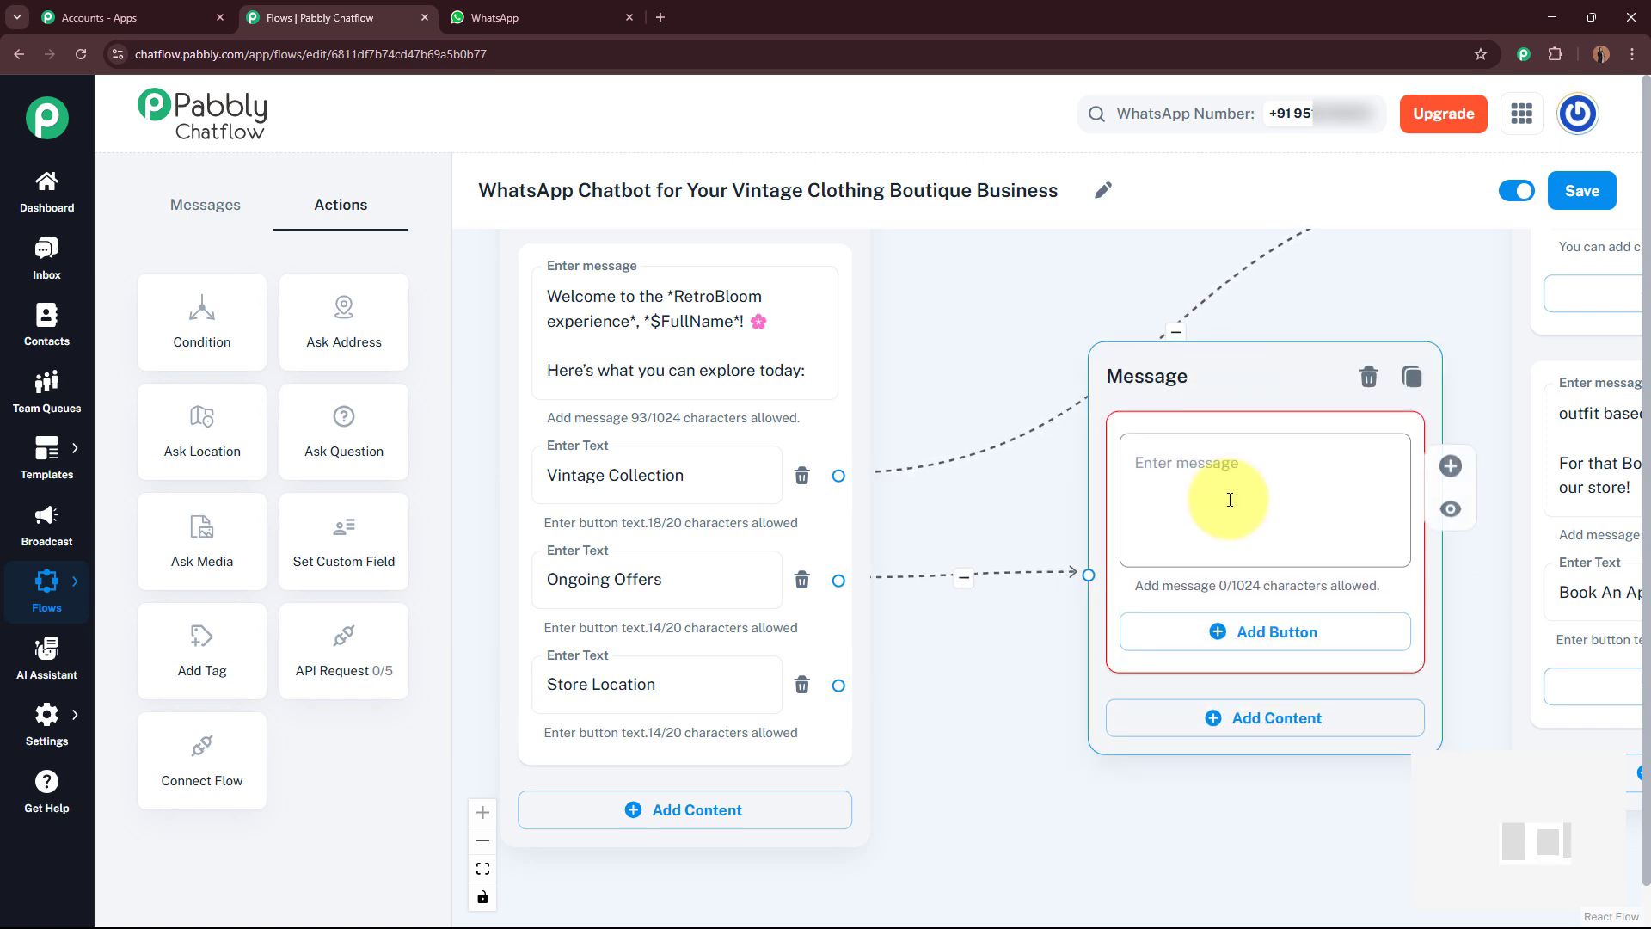
pyautogui.click(1256, 473)
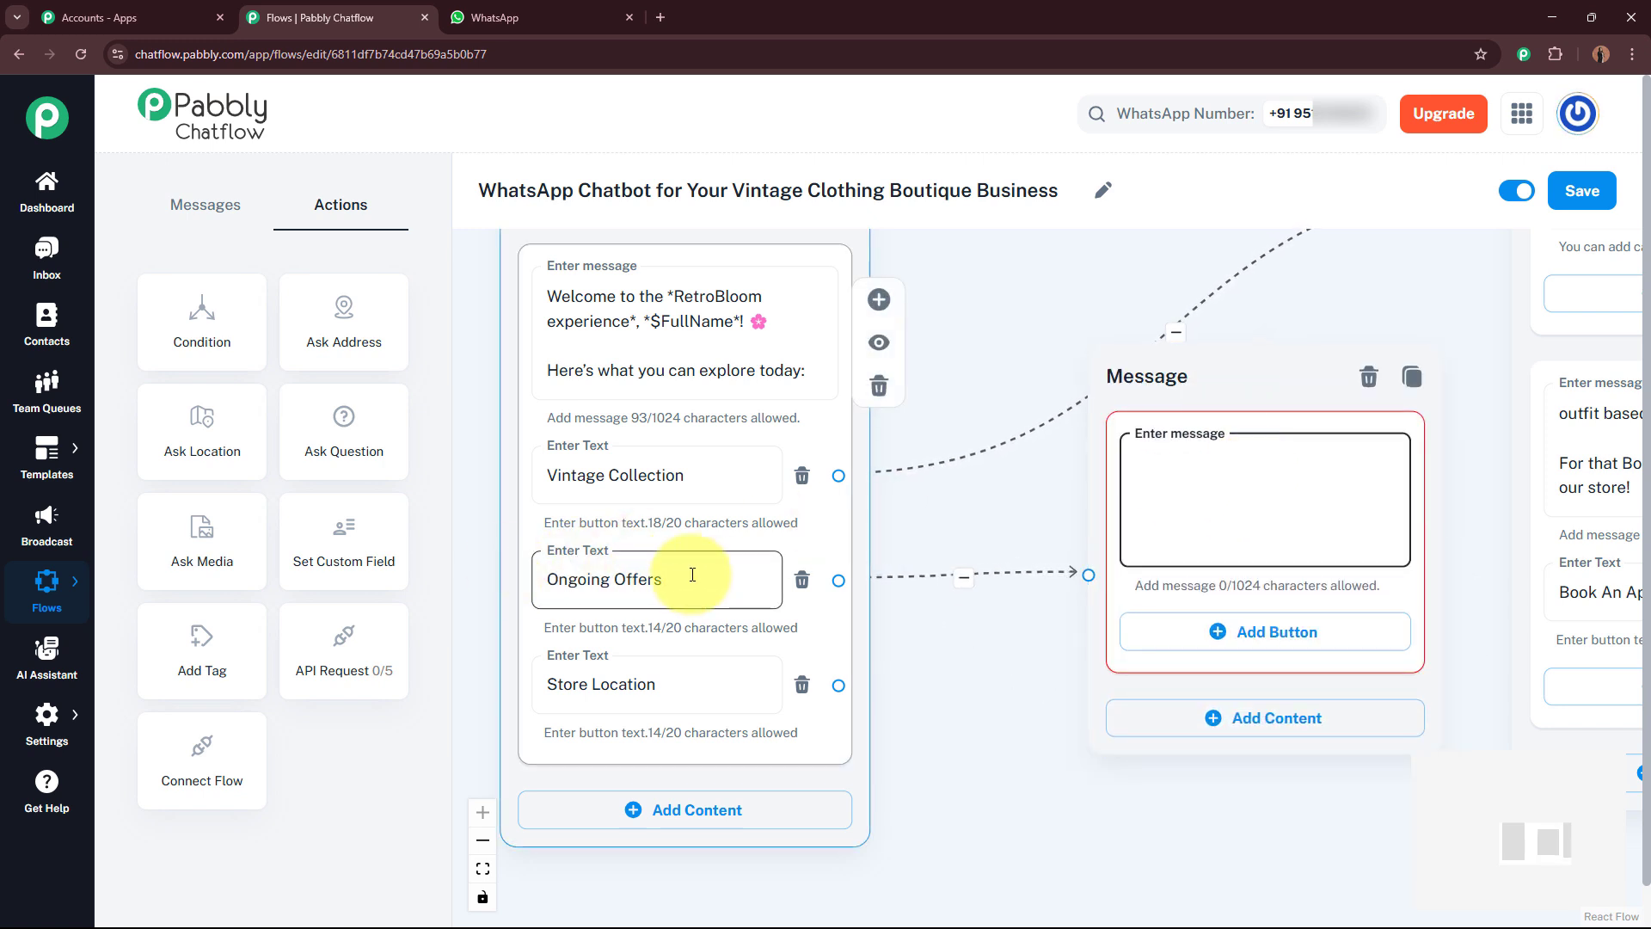
pyautogui.hotkey('ctrl', 'v')
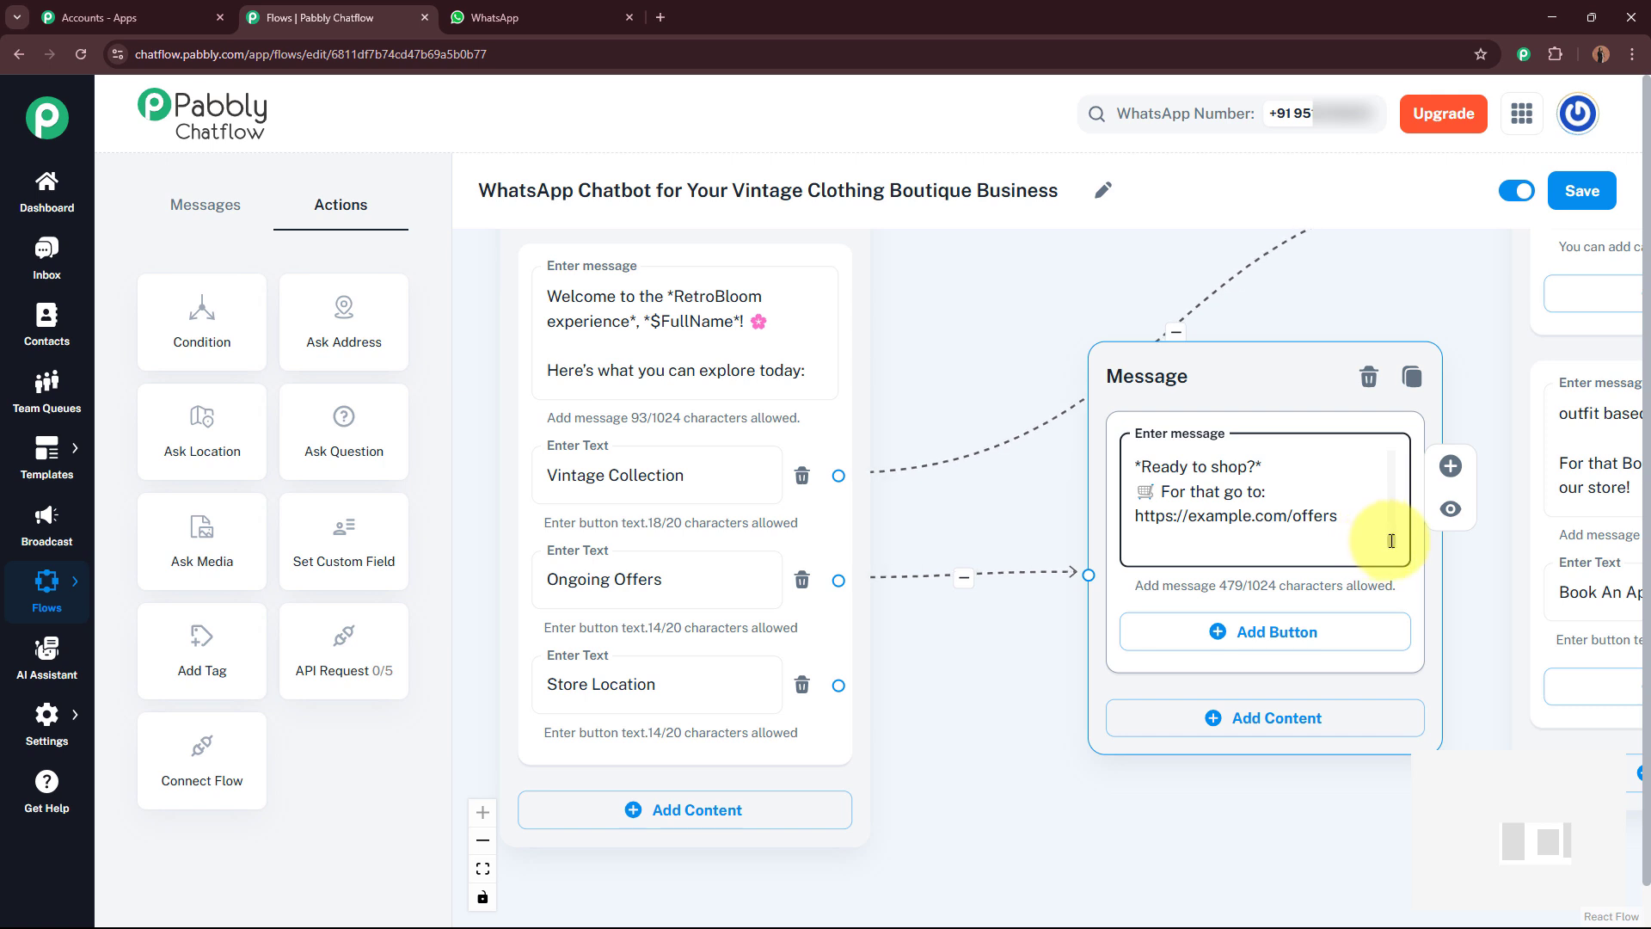
# Step: Delete one stray character near the end of the pasted offers message
pyautogui.moveTo(1391, 540); pyautogui.dragTo(1388, 440)
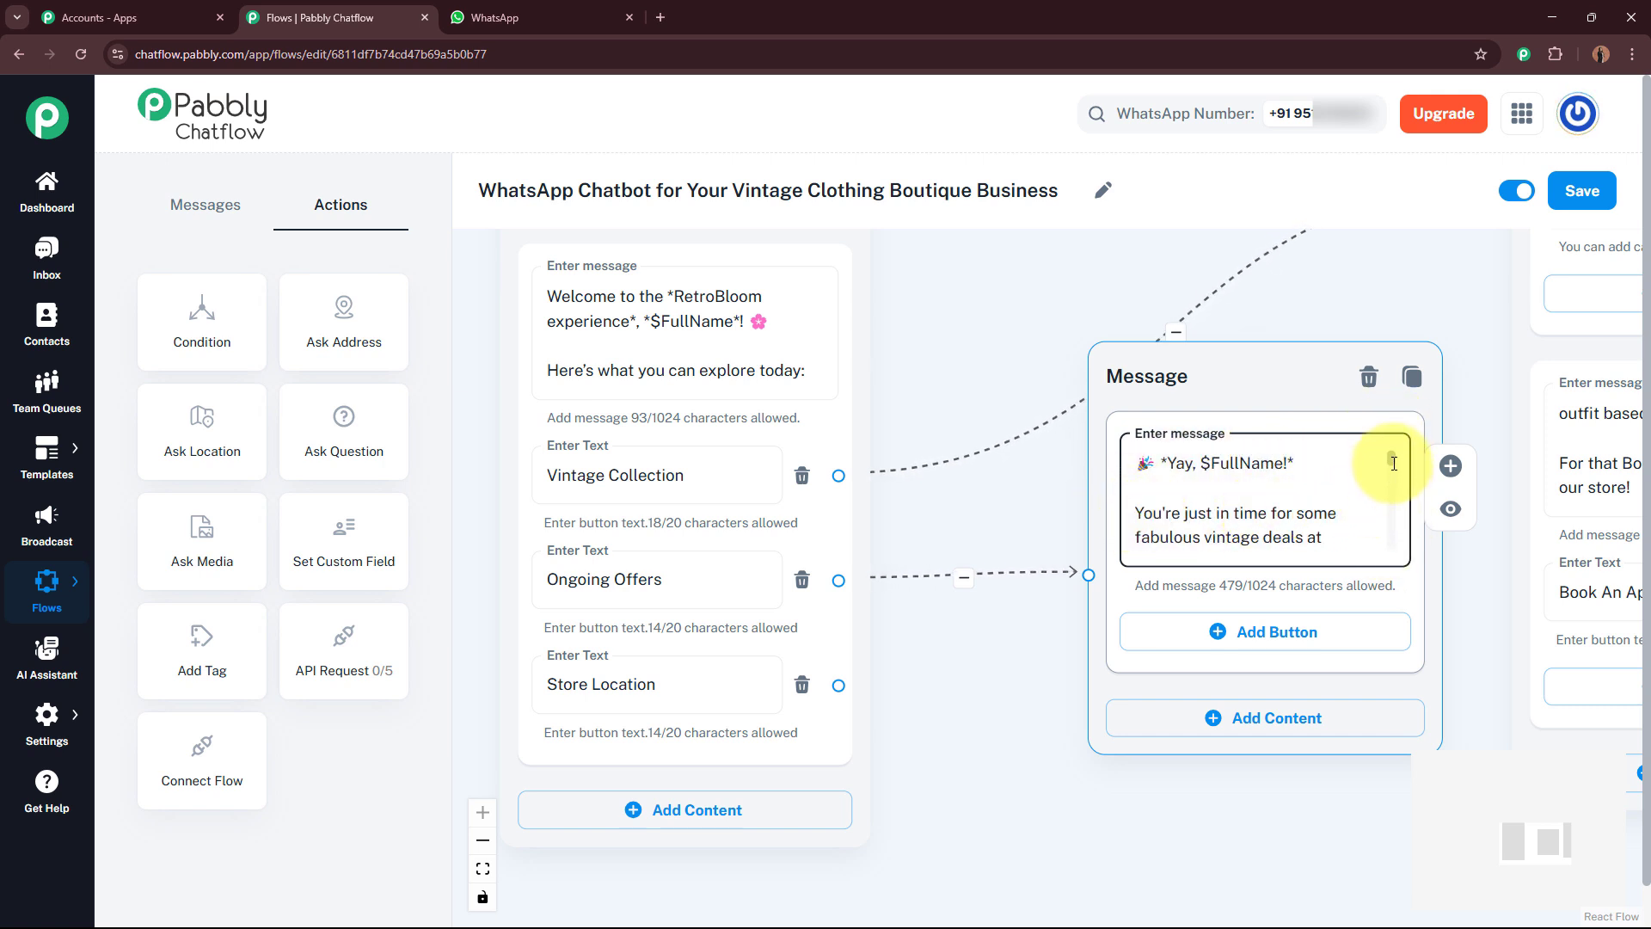
pyautogui.moveTo(1394, 463); pyautogui.dragTo(1386, 542)
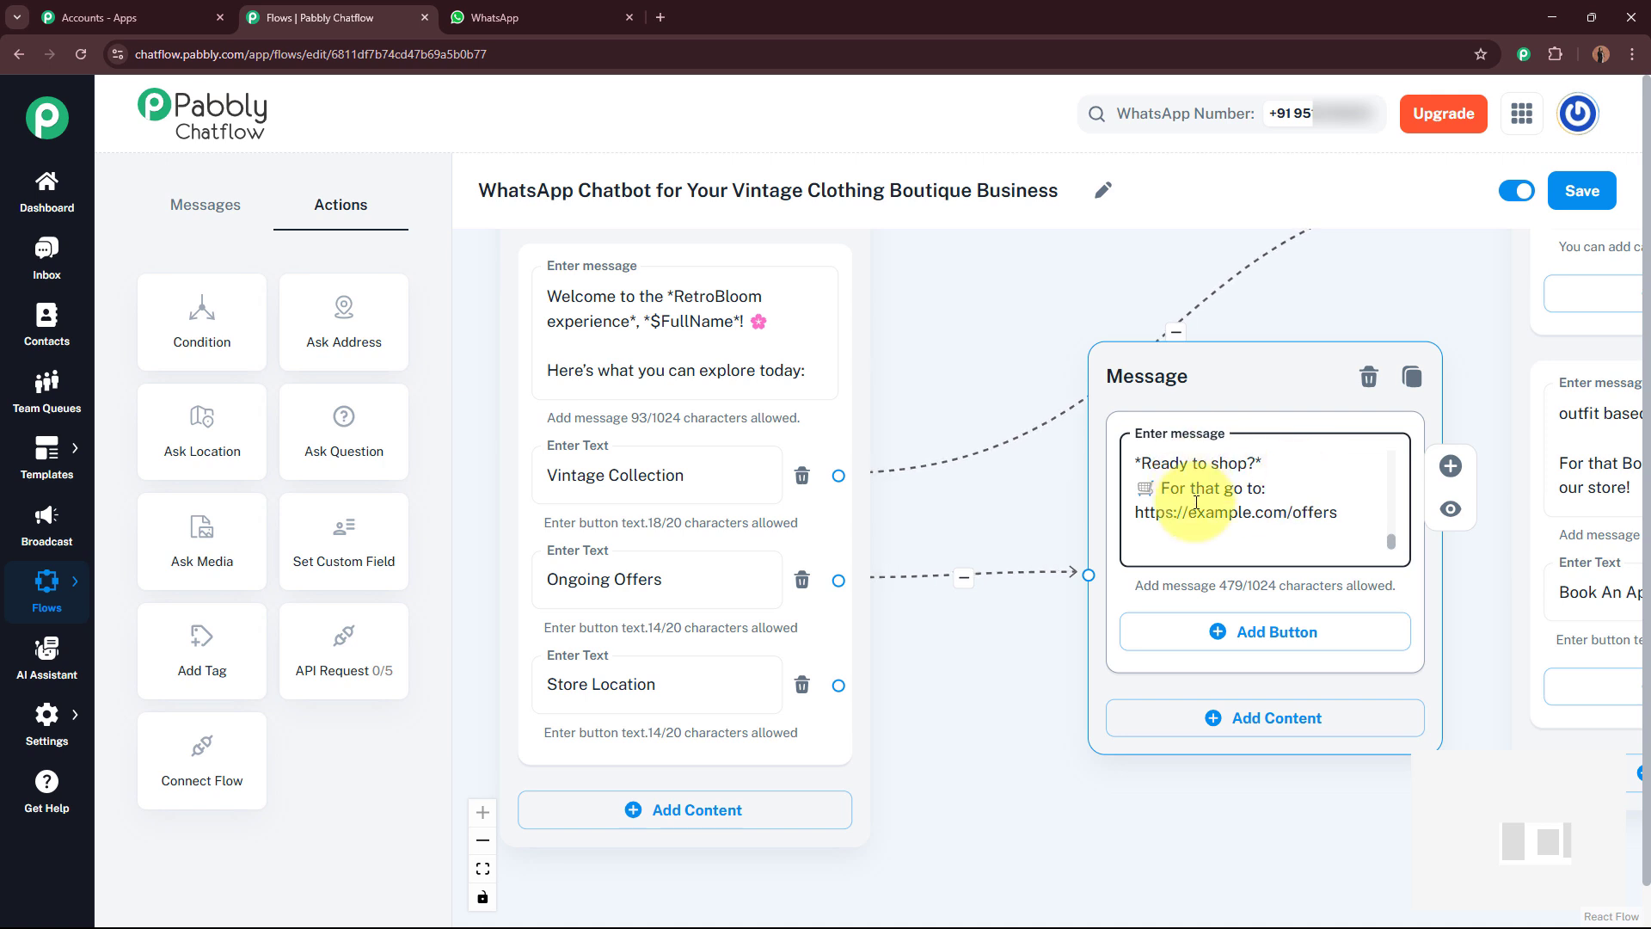
pyautogui.press('BackSpace')
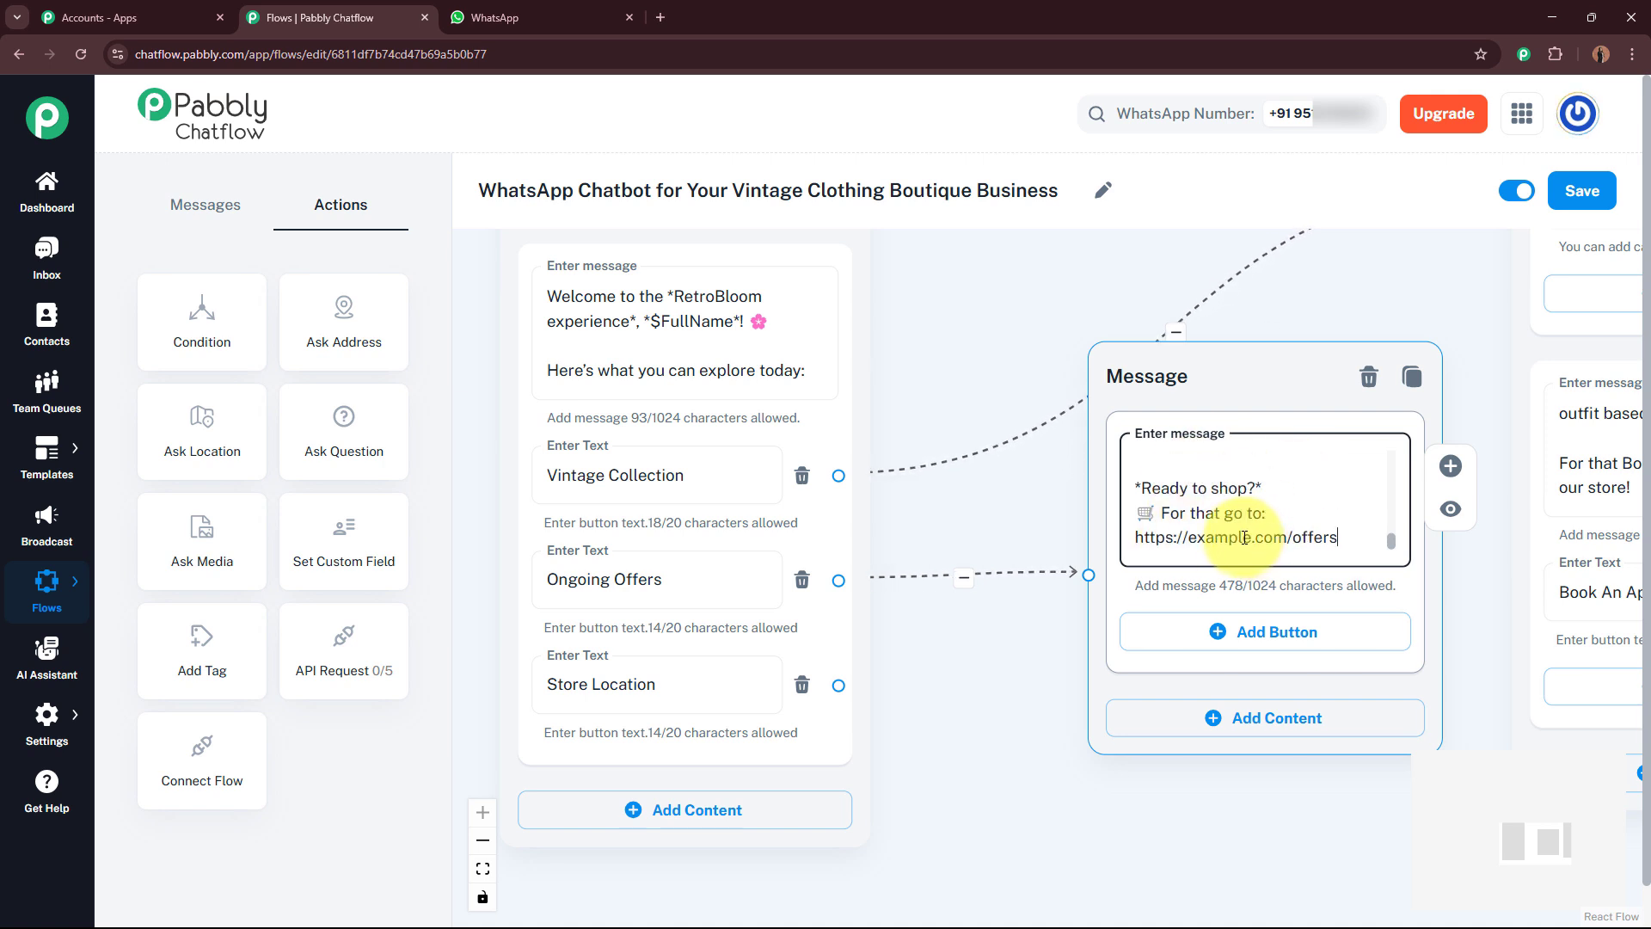
pyautogui.moveTo(1393, 533); pyautogui.dragTo(1393, 442)
# Step: Connect a new text message from the Store Location button and paste the RetroBloom store addresses and timings message
pyautogui.moveTo(982, 734); pyautogui.dragTo(977, 350)
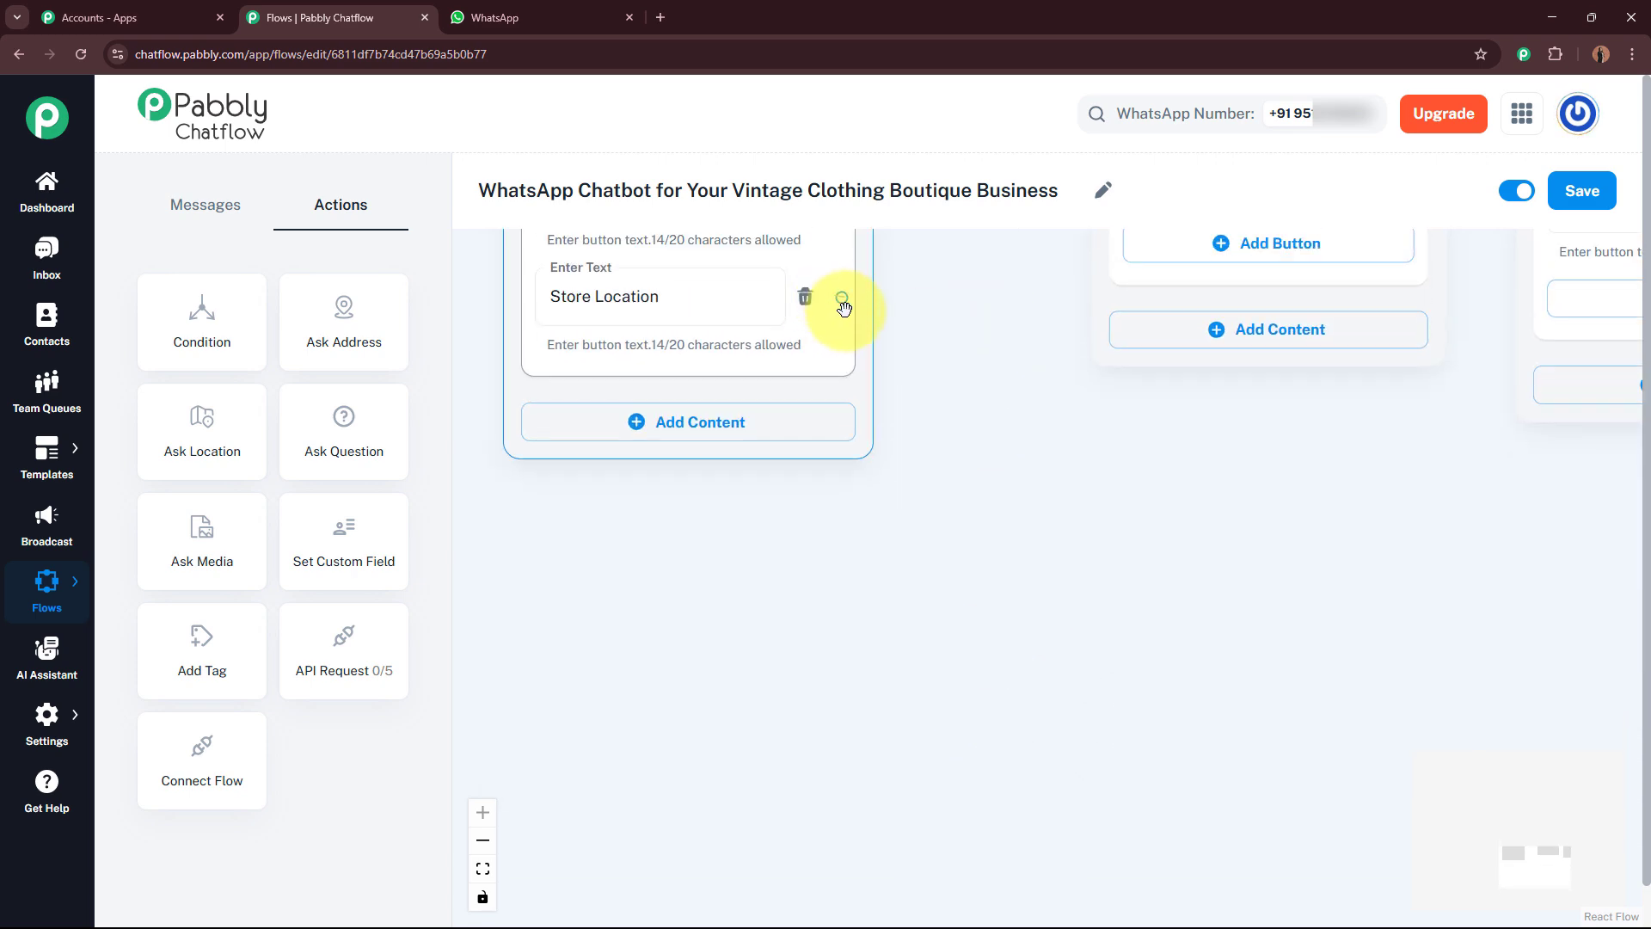
pyautogui.moveTo(844, 307); pyautogui.dragTo(1143, 653)
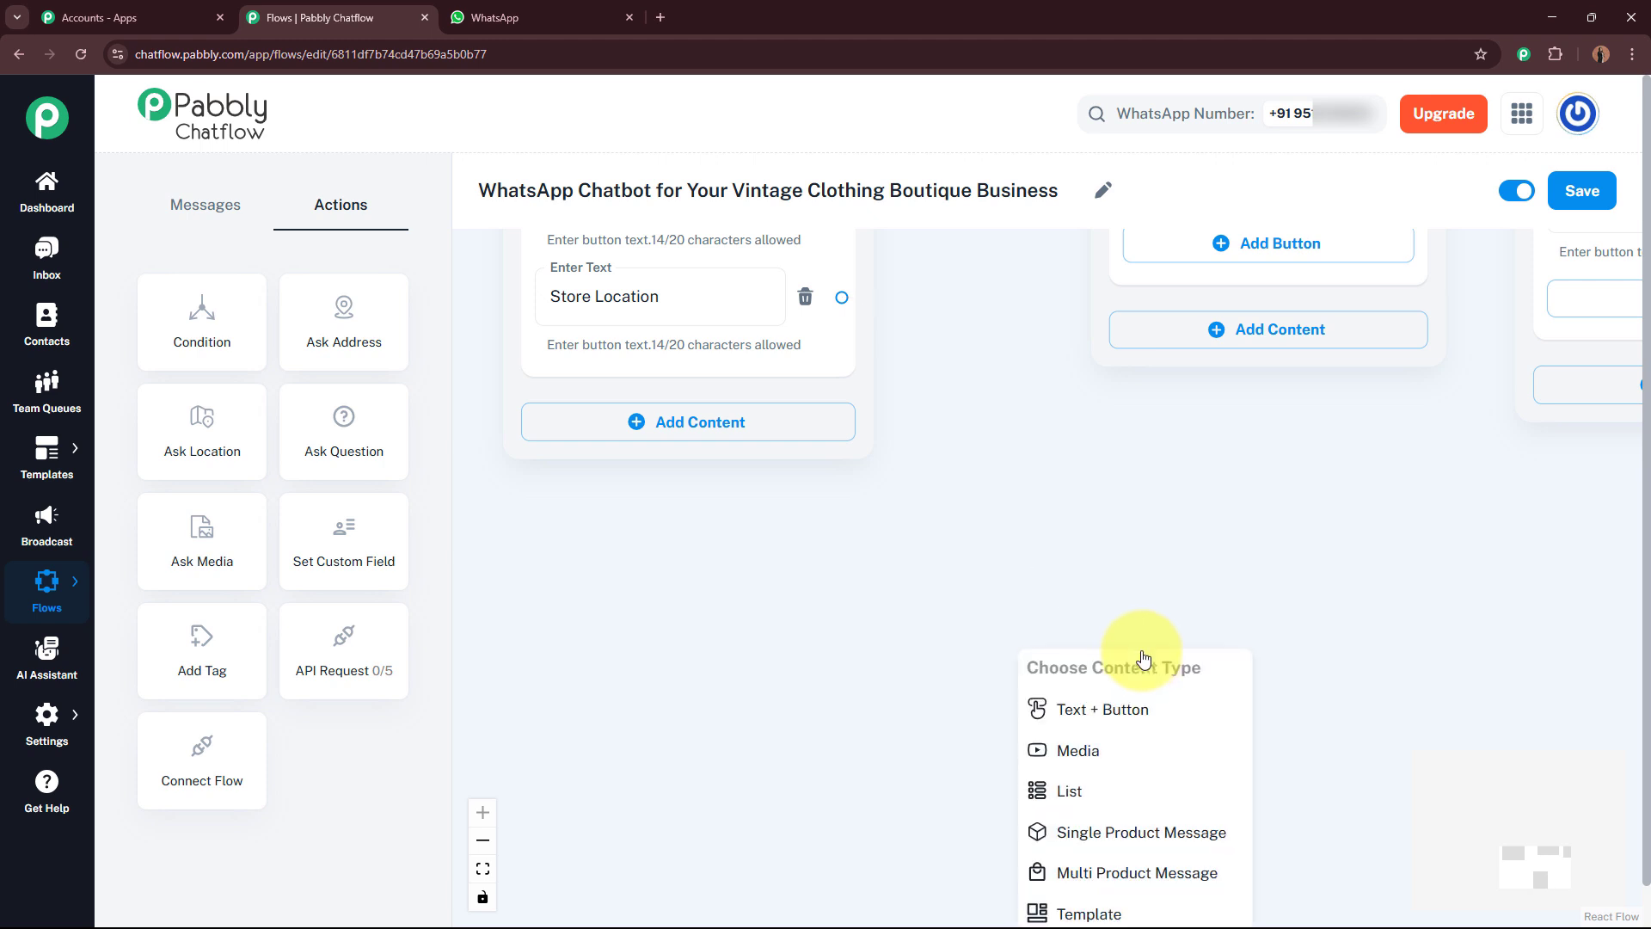
pyautogui.click(1148, 726)
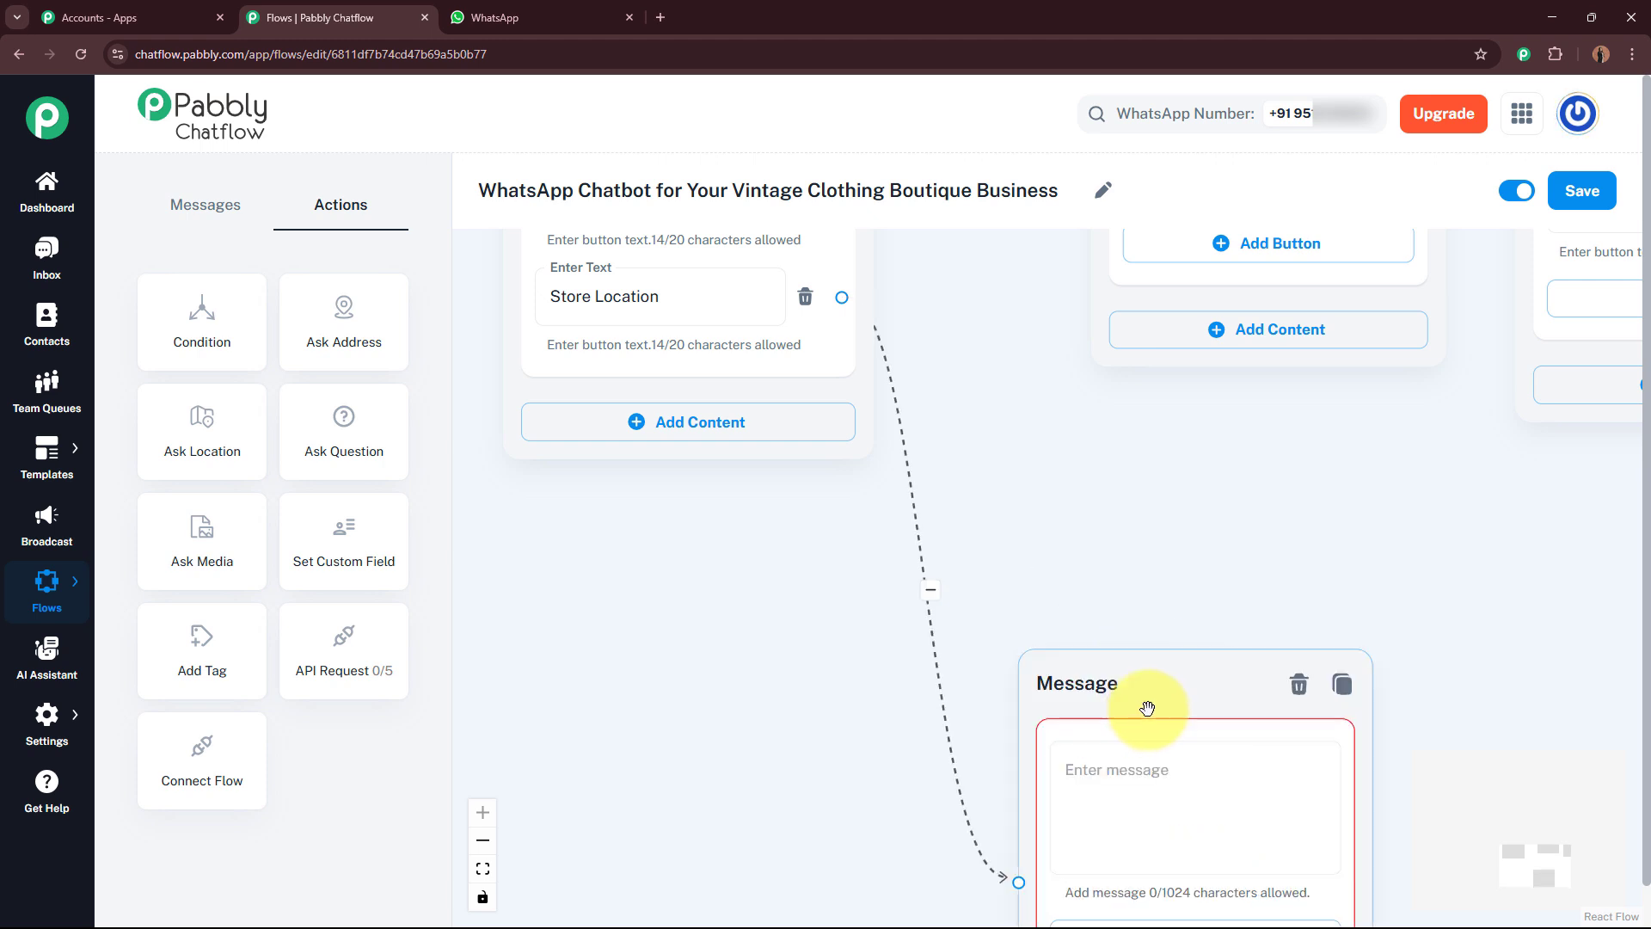
pyautogui.moveTo(1165, 657); pyautogui.dragTo(1199, 465)
pyautogui.click(1200, 550)
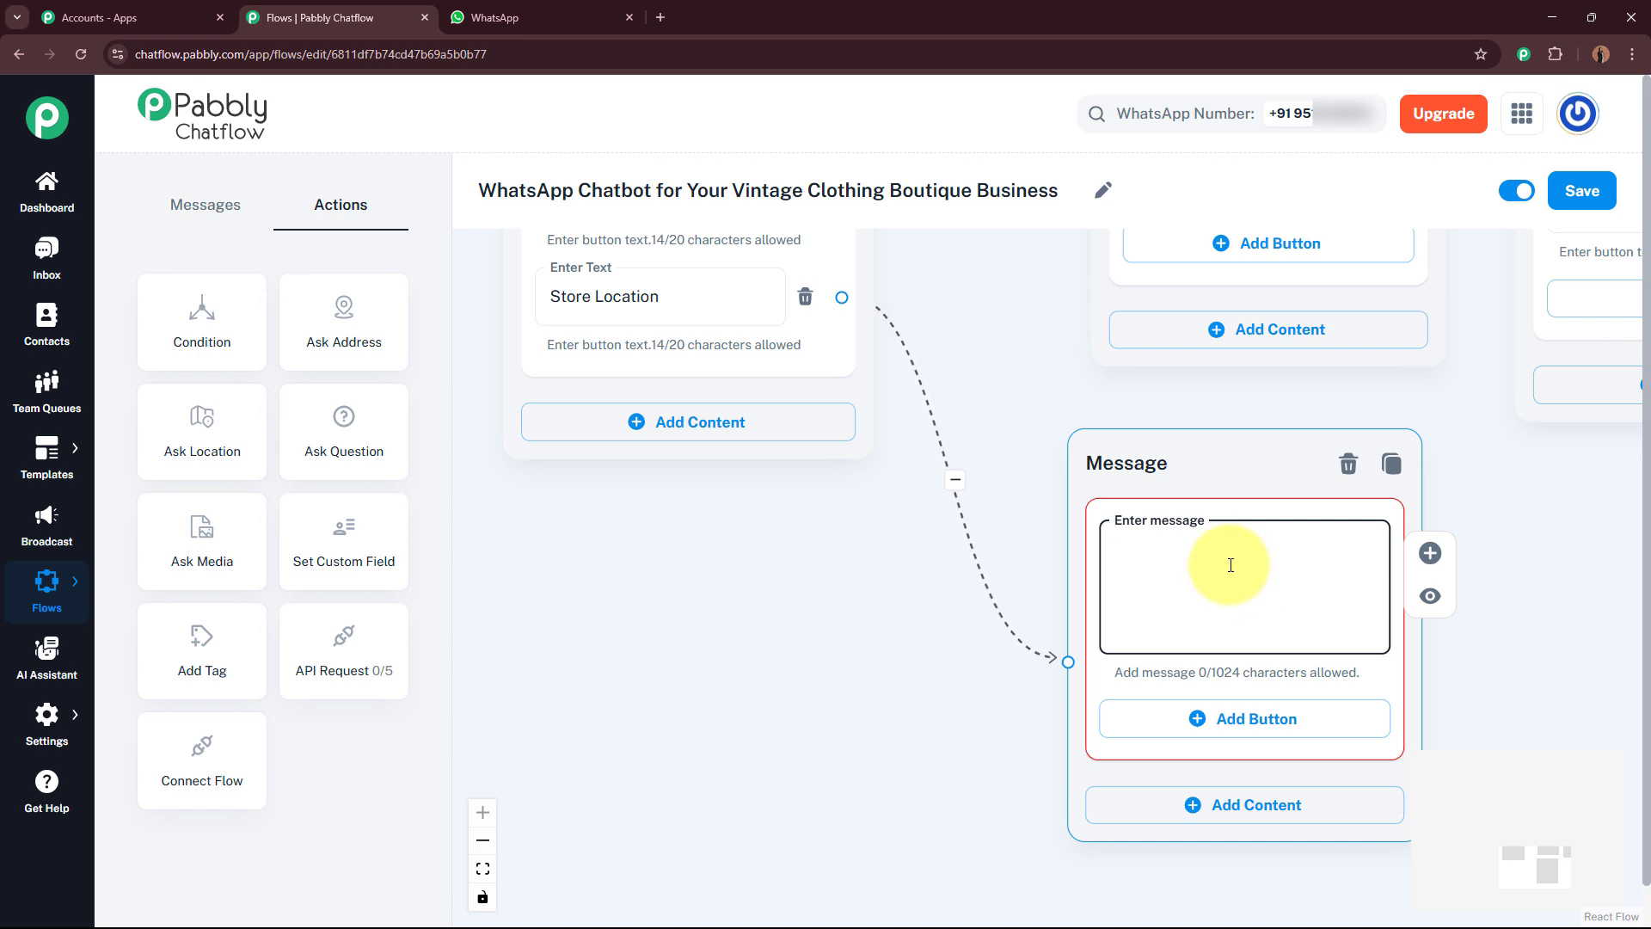
pyautogui.hotkey('ctrl', 'v')
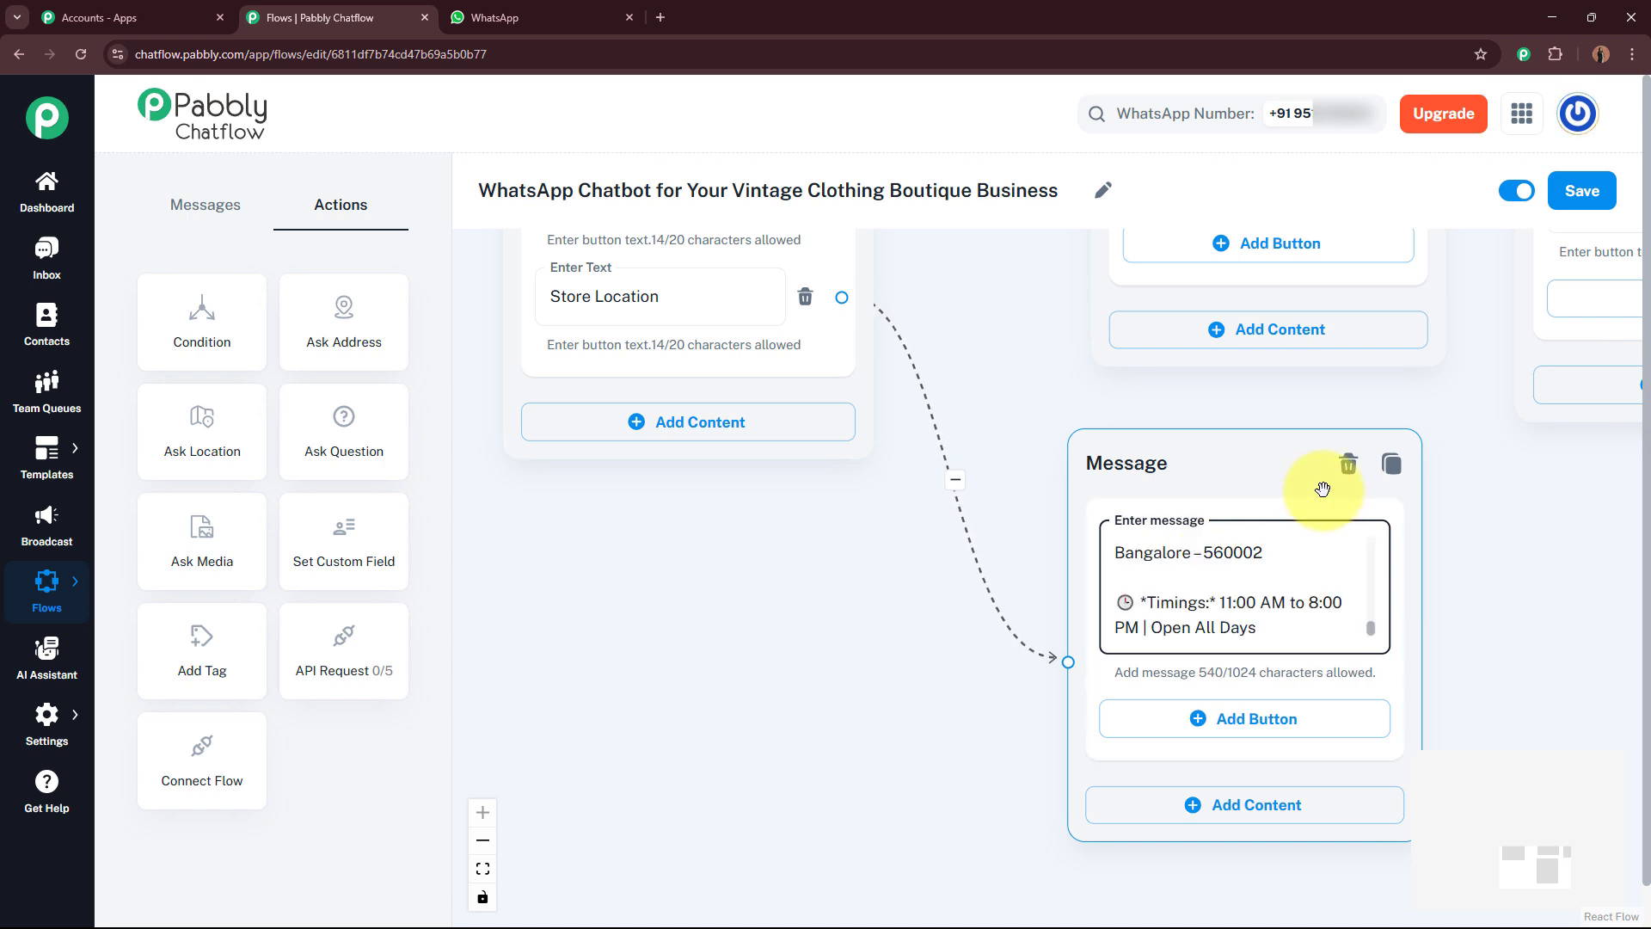
pyautogui.moveTo(1372, 628); pyautogui.dragTo(1372, 531)
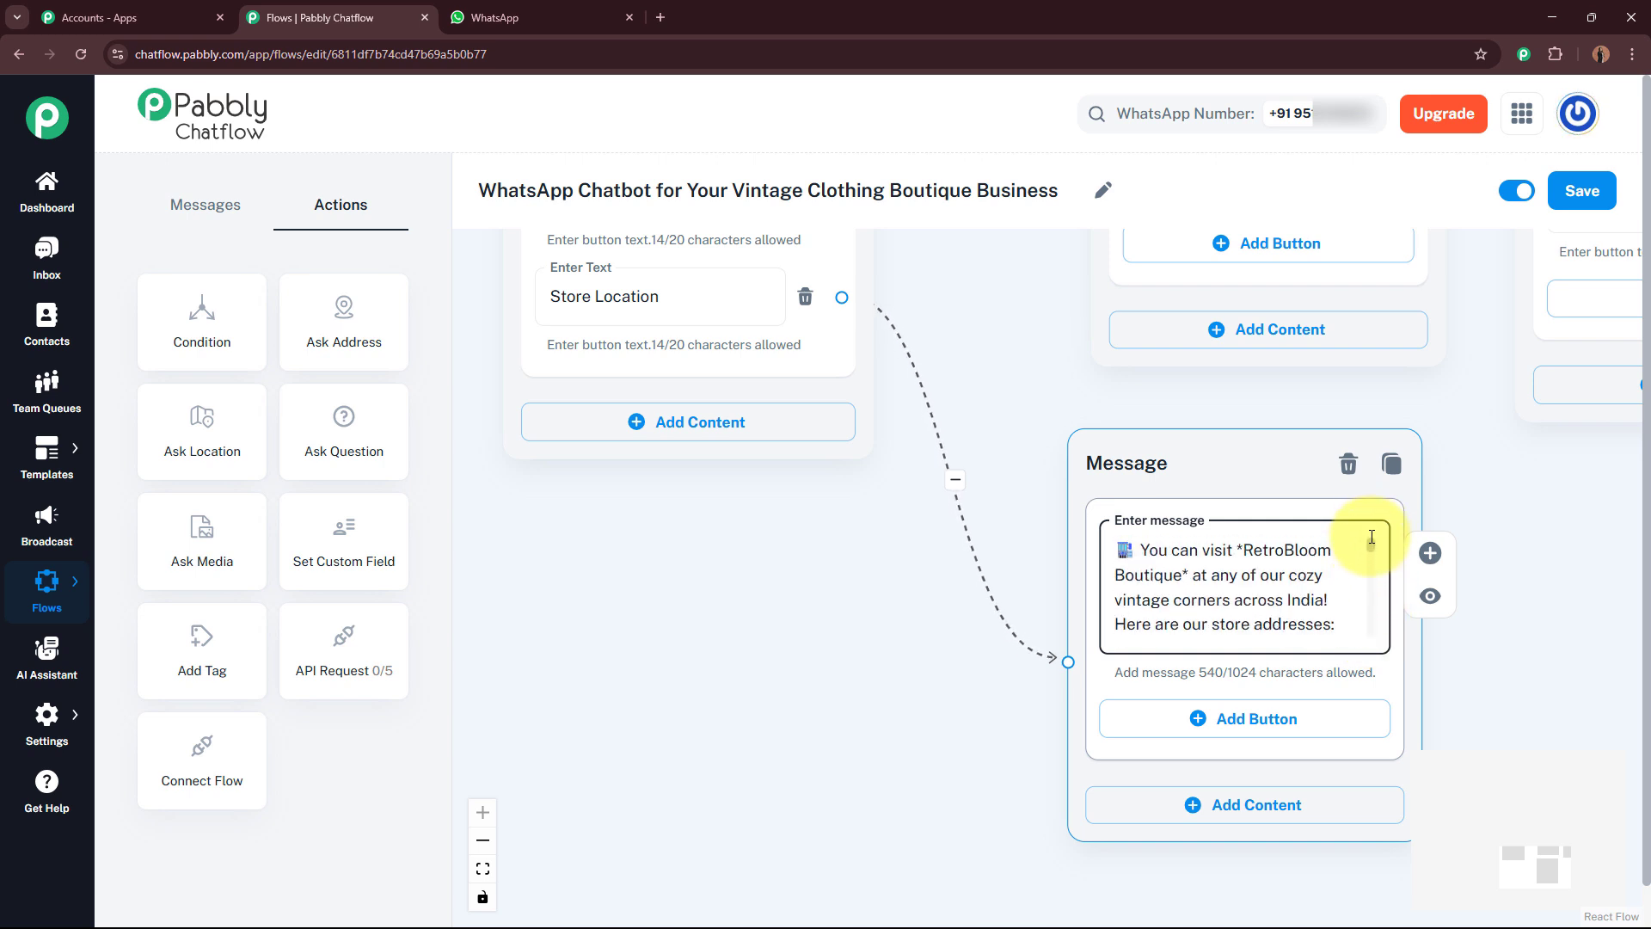
pyautogui.moveTo(1372, 536); pyautogui.dragTo(1370, 633)
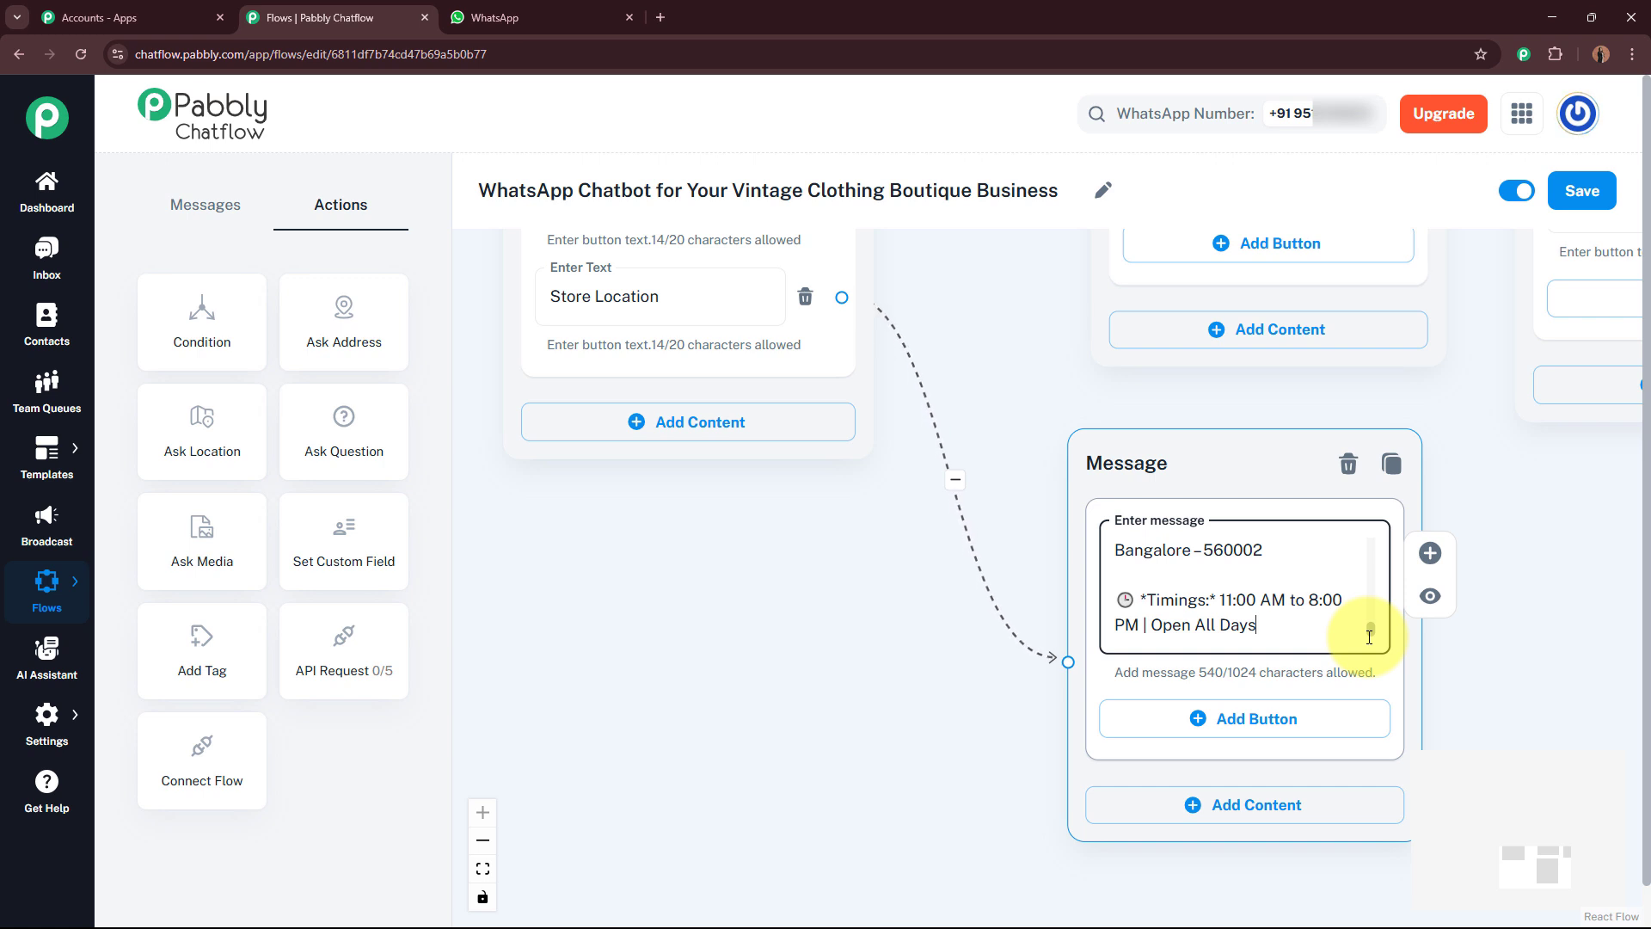
# Step: Save the chatbot flow
pyautogui.moveTo(1370, 636)
pyautogui.mouseDown()
pyautogui.moveTo(1369, 545)
pyautogui.moveTo(1366, 626)
pyautogui.mouseUp()
pyautogui.click(756, 696)
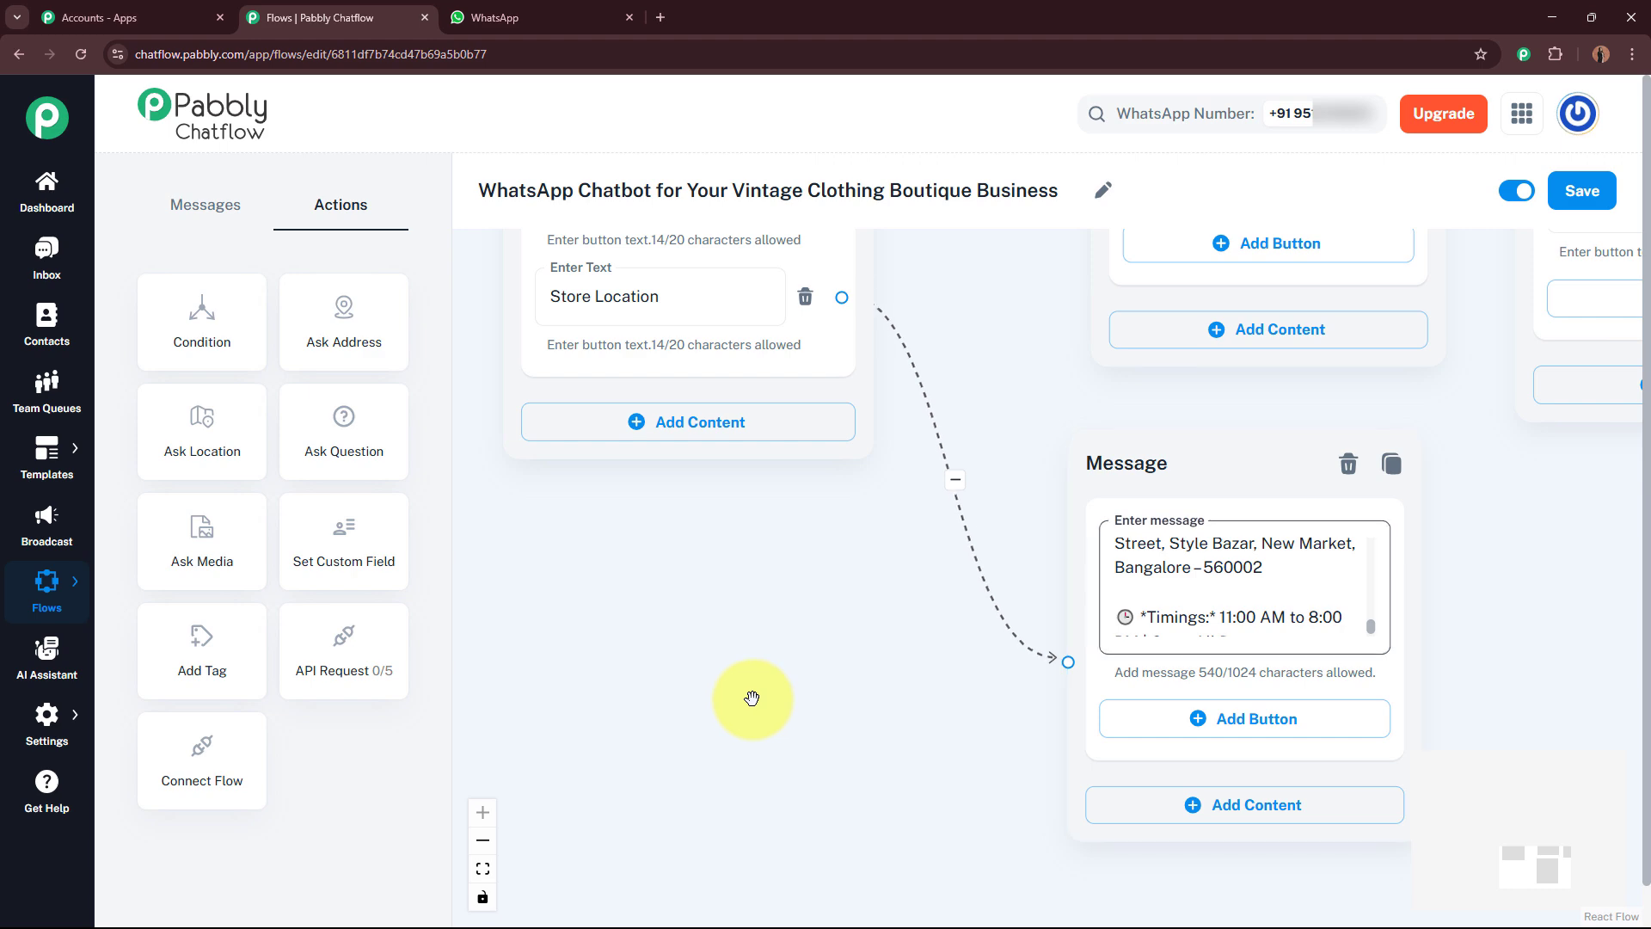
pyautogui.scroll(-3, 837, 638)
pyautogui.moveTo(837, 639); pyautogui.dragTo(829, 752)
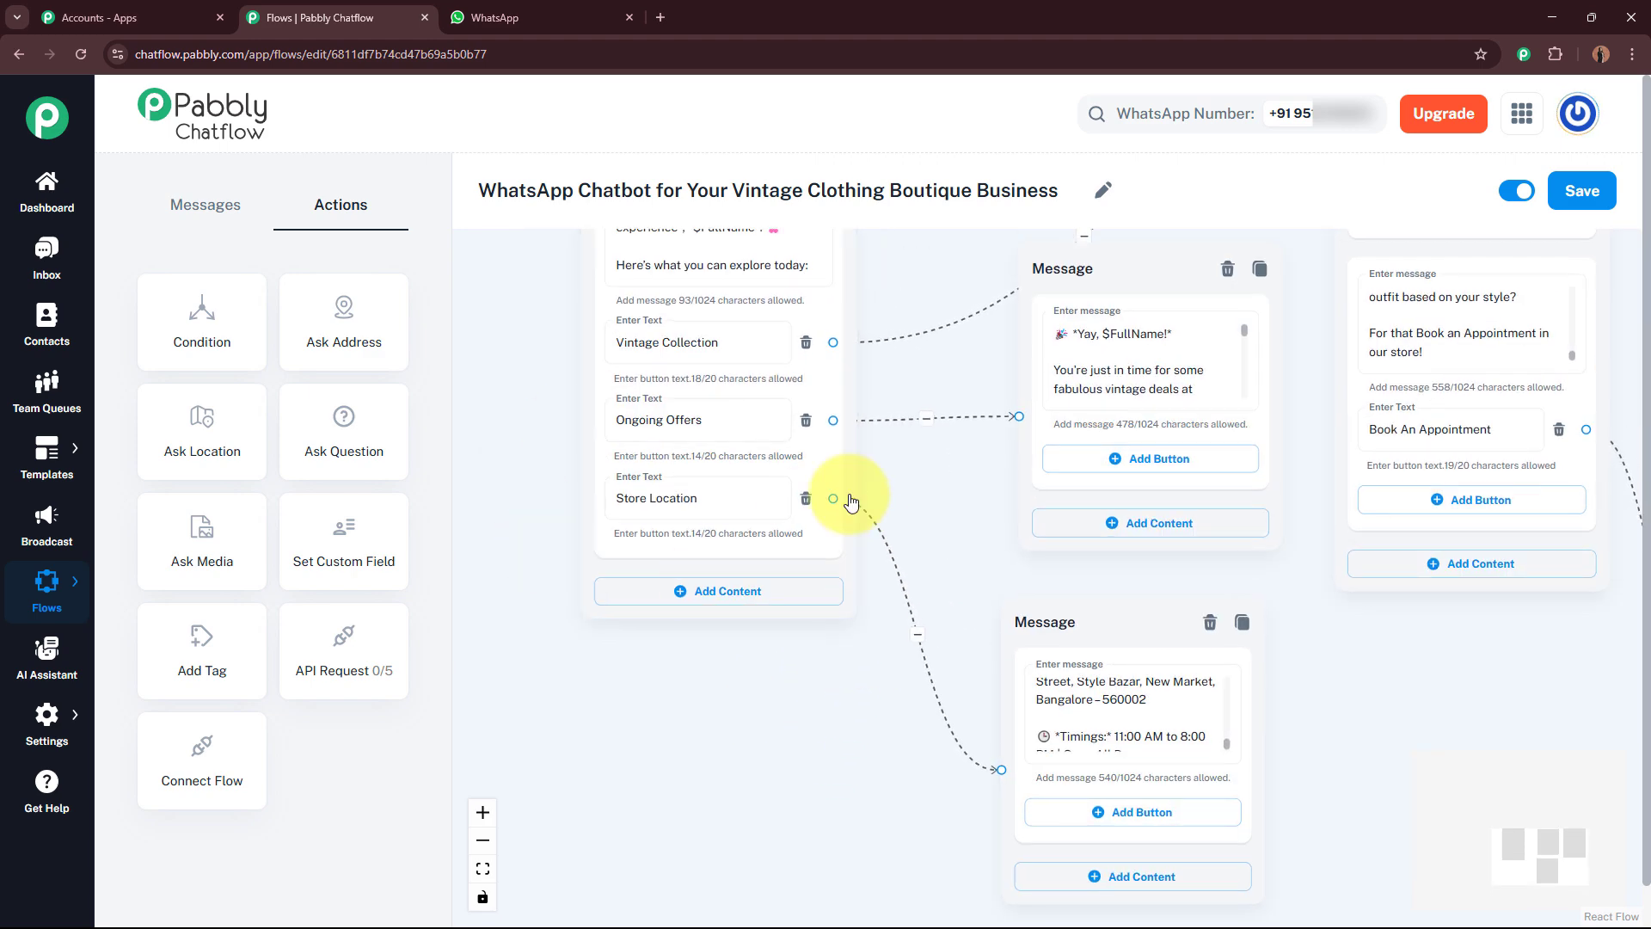
pyautogui.scroll(-1, 891, 707)
pyautogui.scroll(-3, 891, 707)
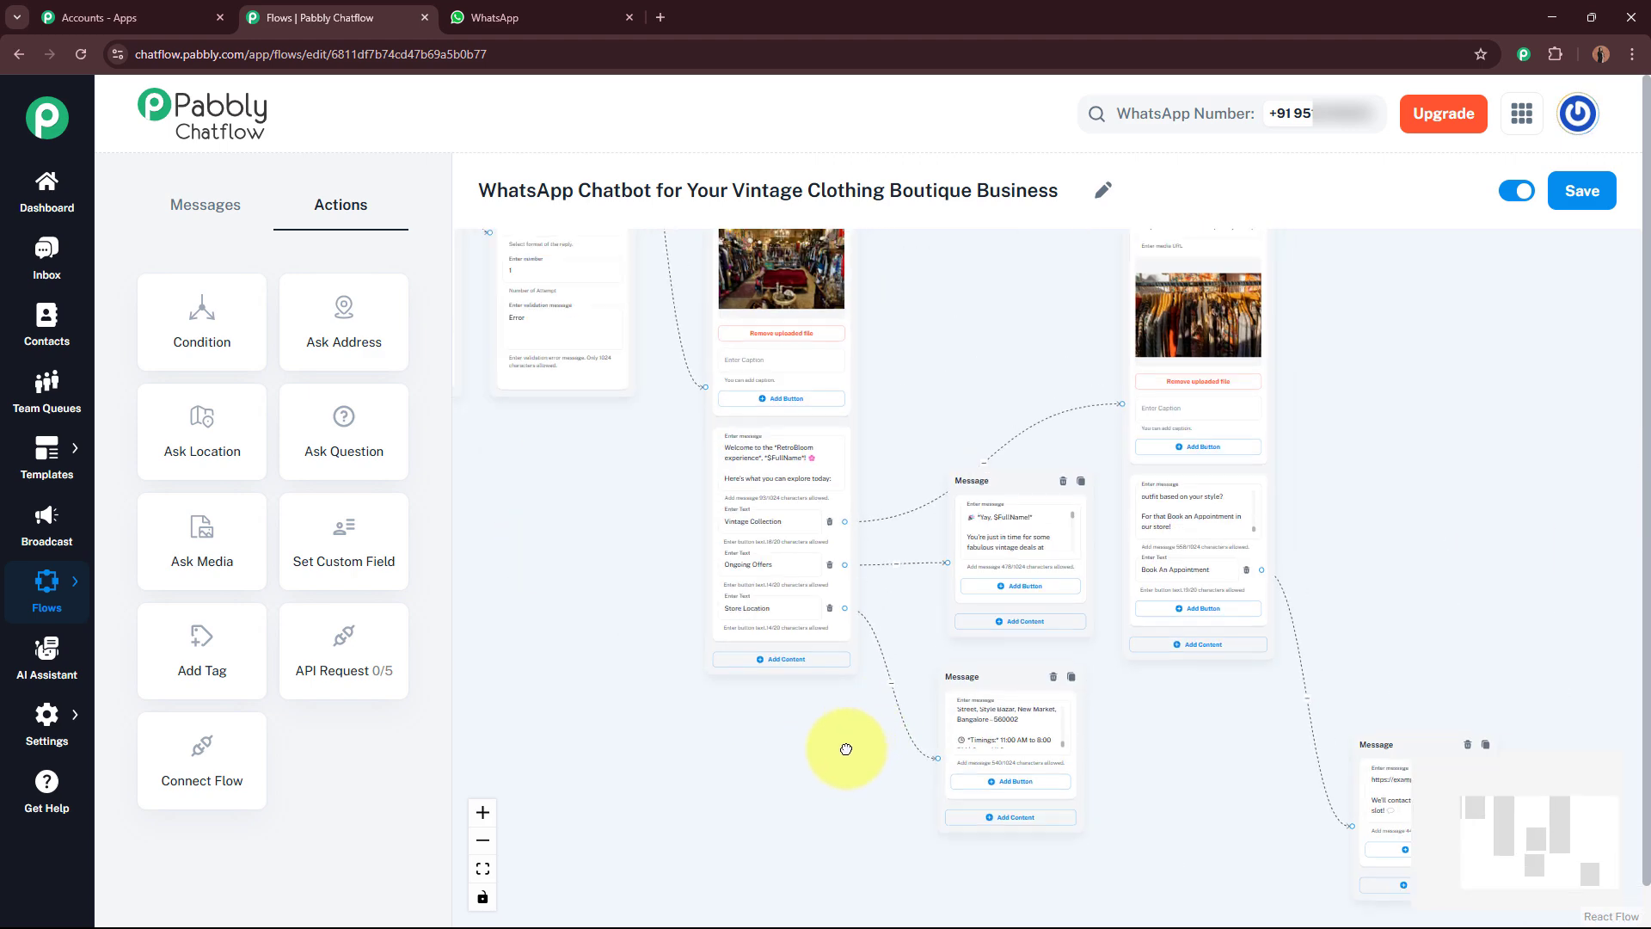
pyautogui.scroll(-3, 1006, 413)
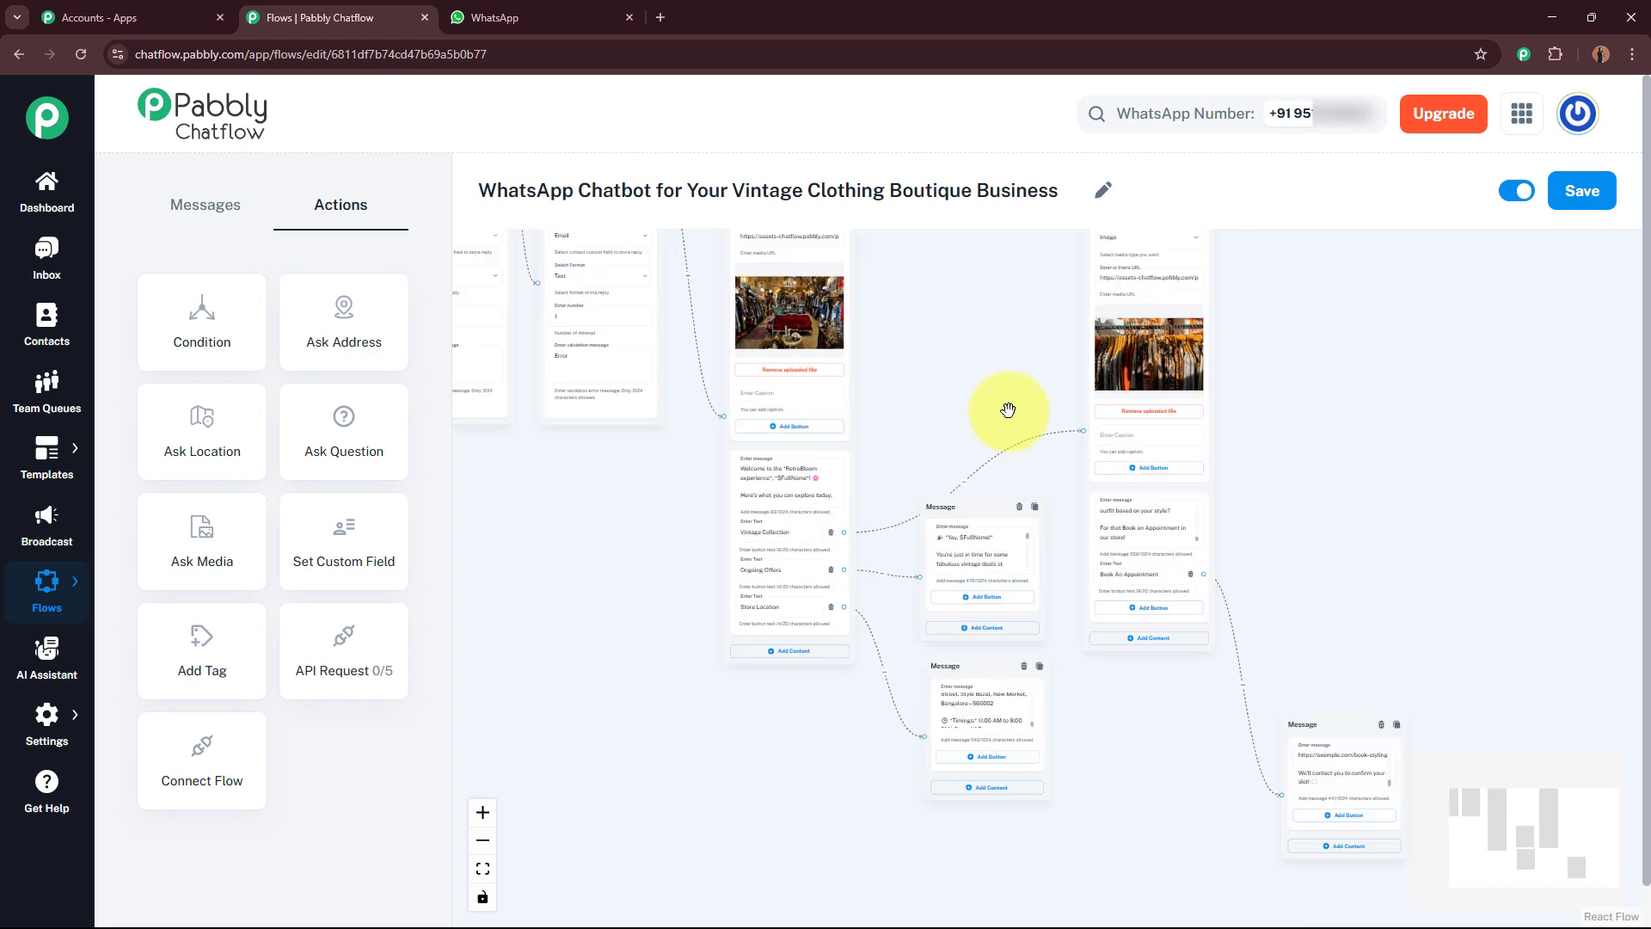
pyautogui.moveTo(1007, 373); pyautogui.dragTo(1009, 551)
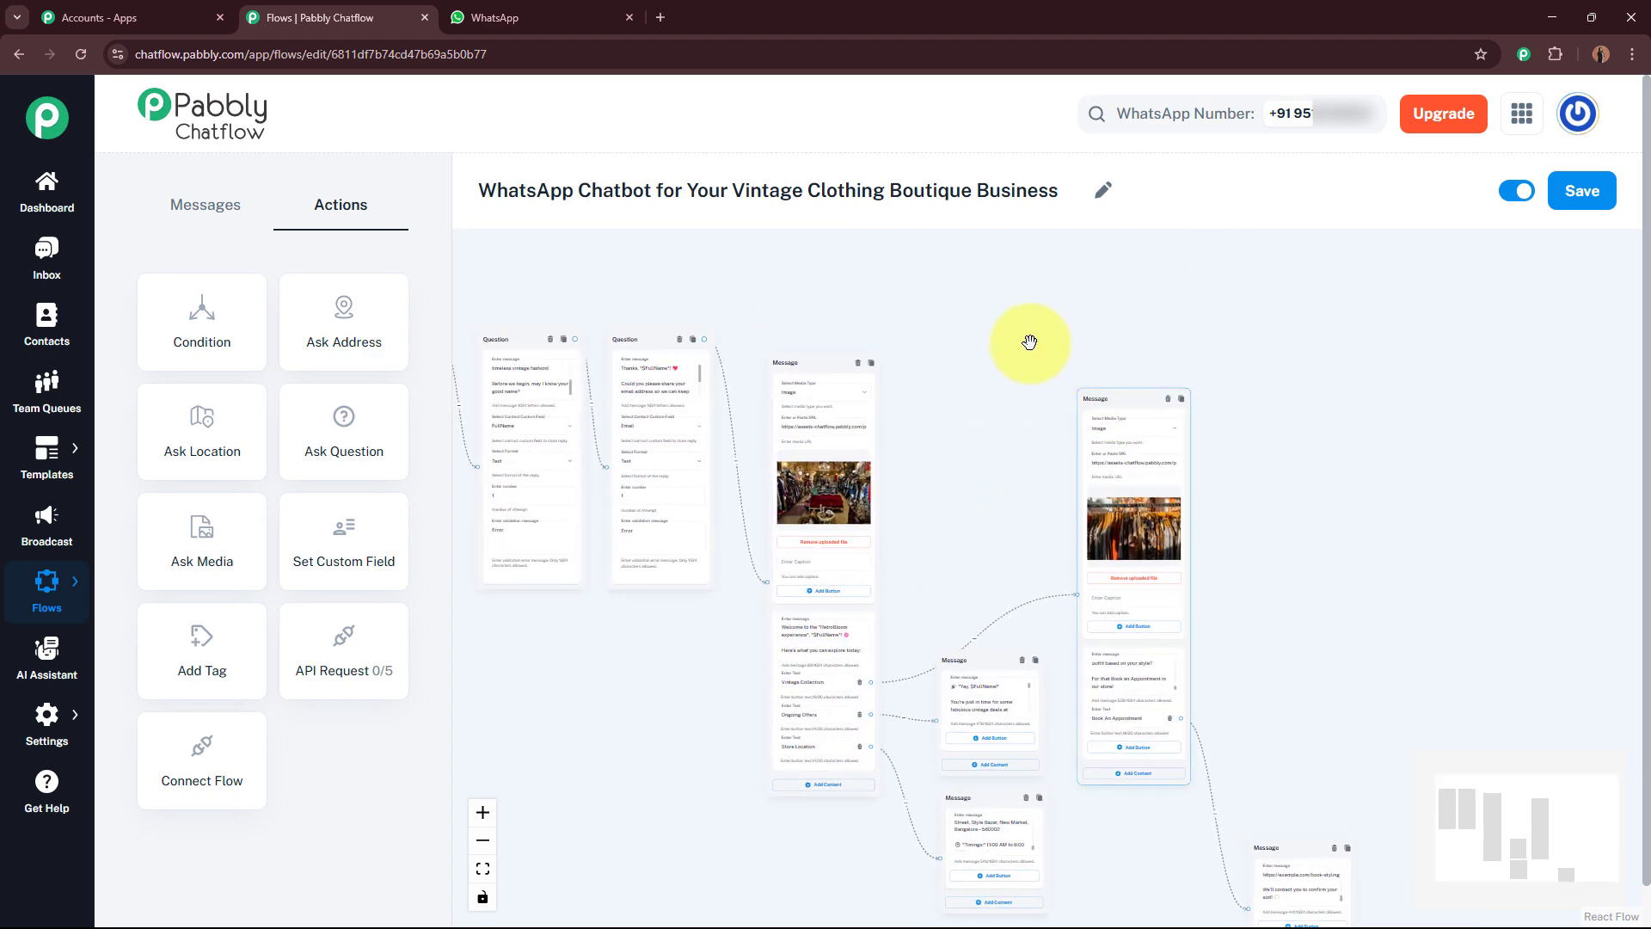
pyautogui.moveTo(1098, 387); pyautogui.dragTo(992, 285)
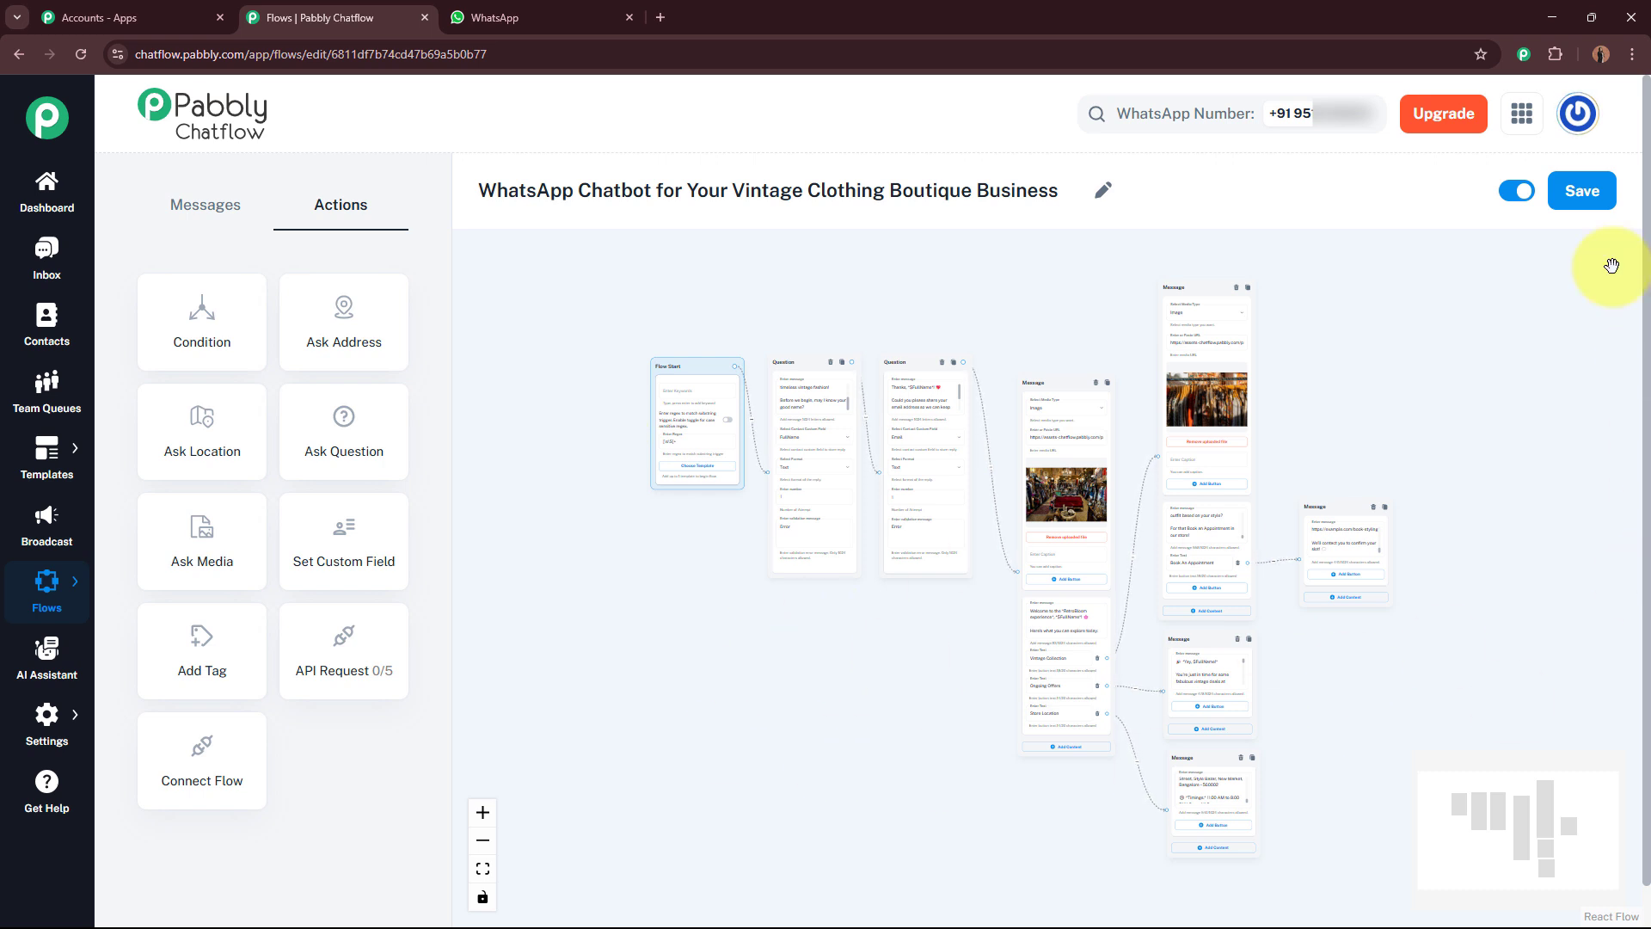
pyautogui.click(1603, 203)
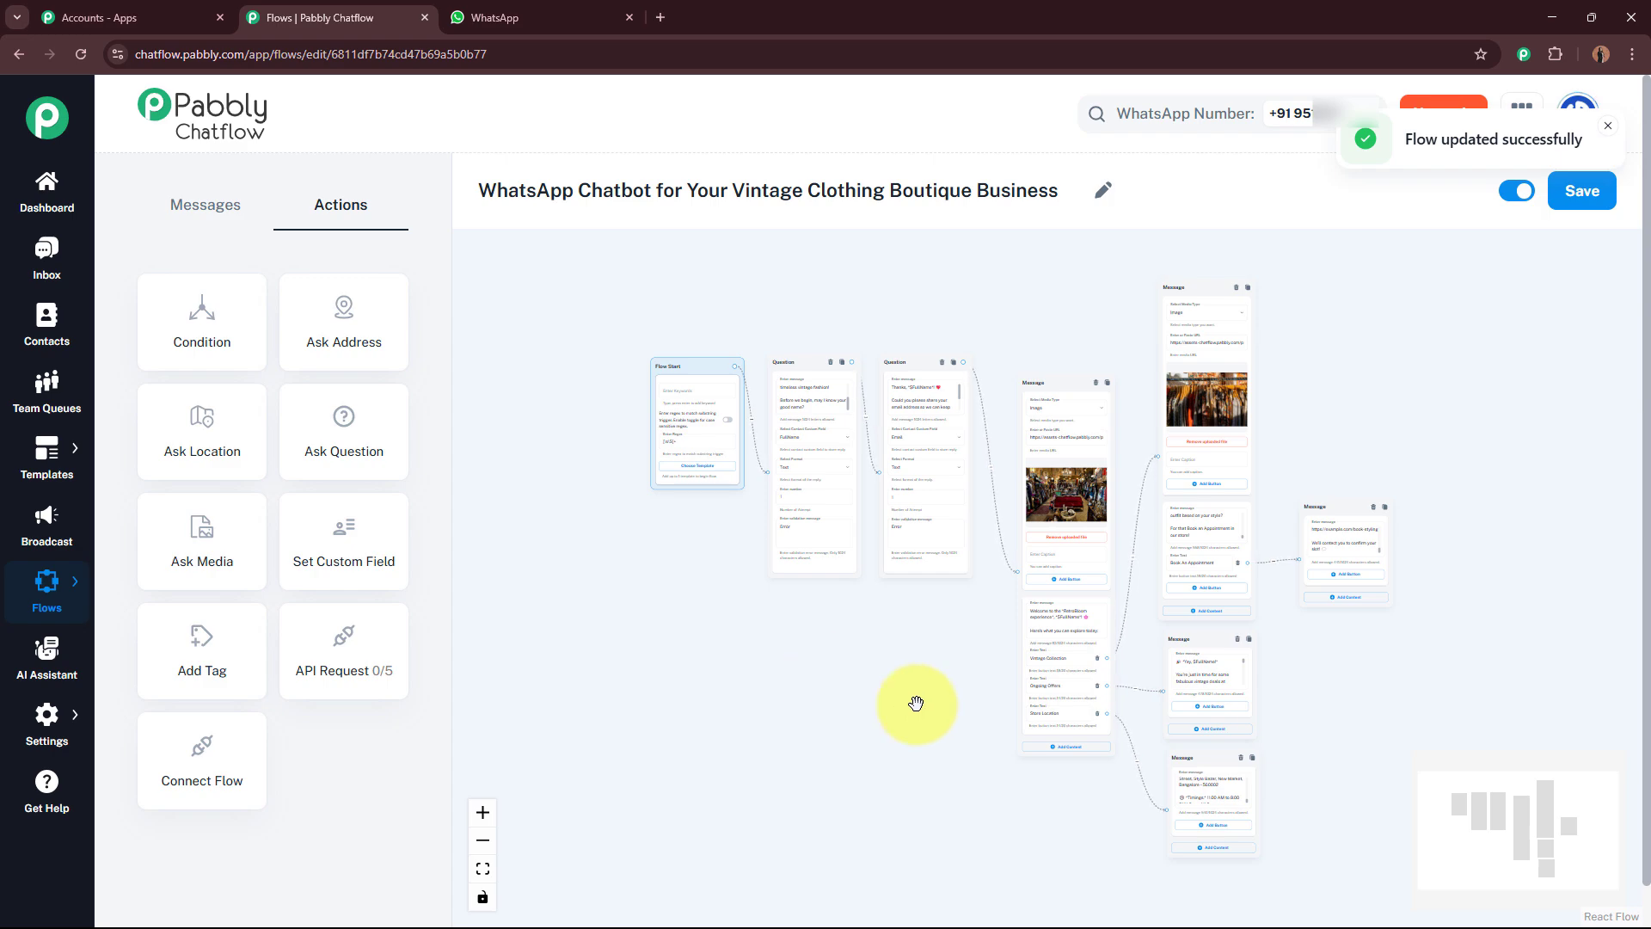
# Step: Switch to WhatsApp Web and send the message "Help ME" to test the chatbot
pyautogui.click(543, 14)
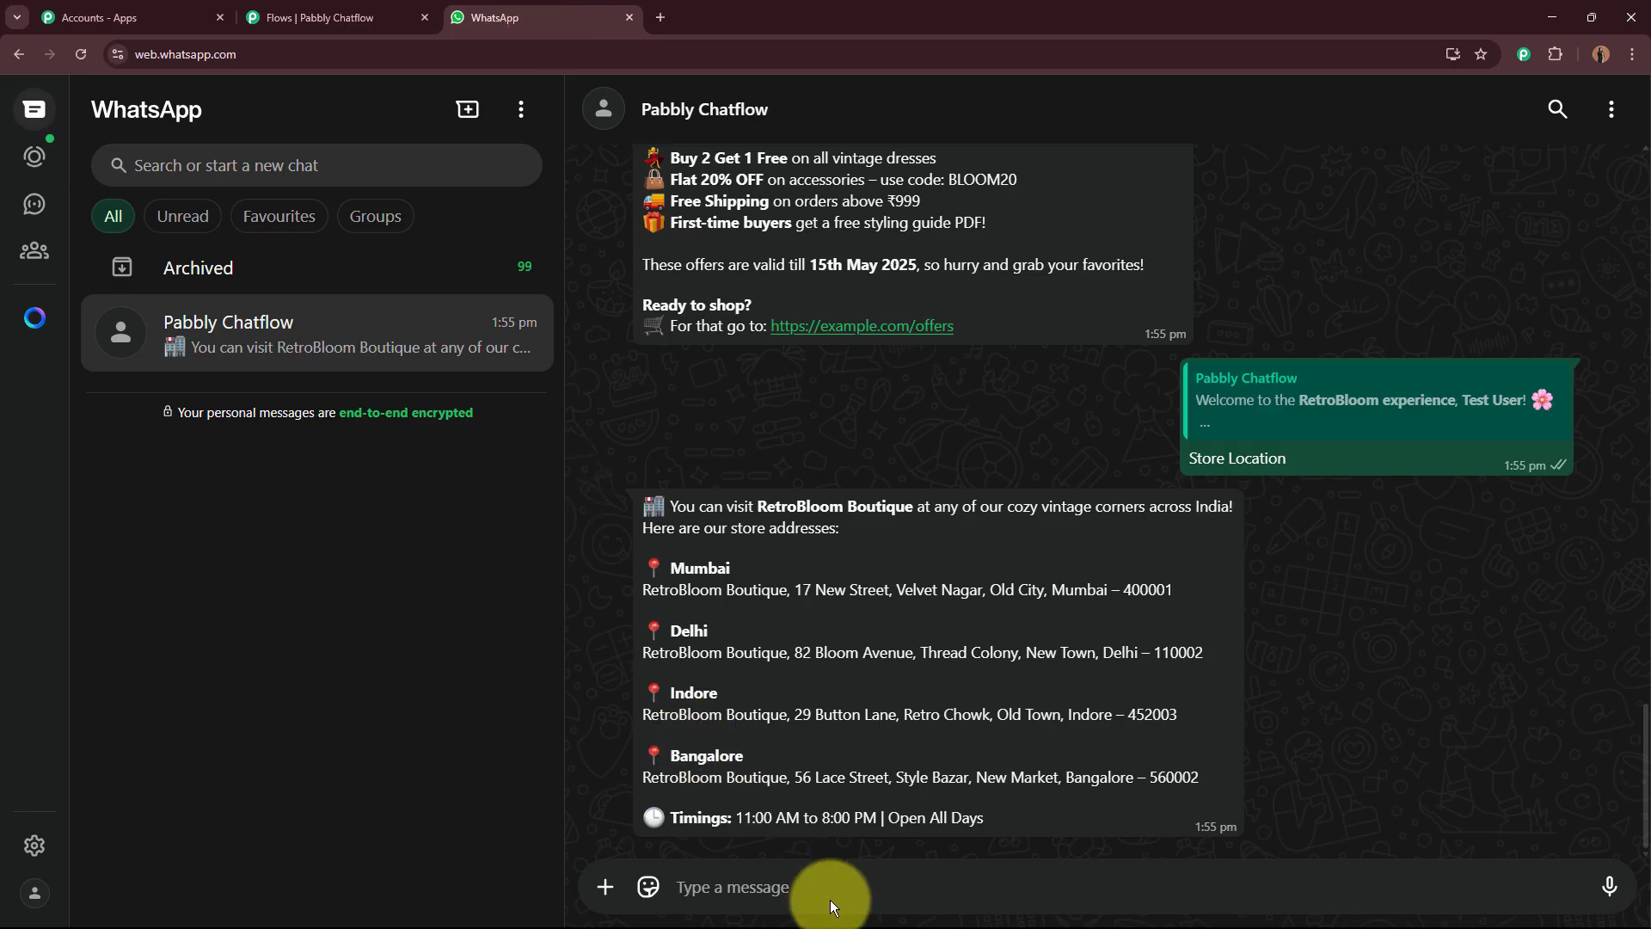
pyautogui.write('H')
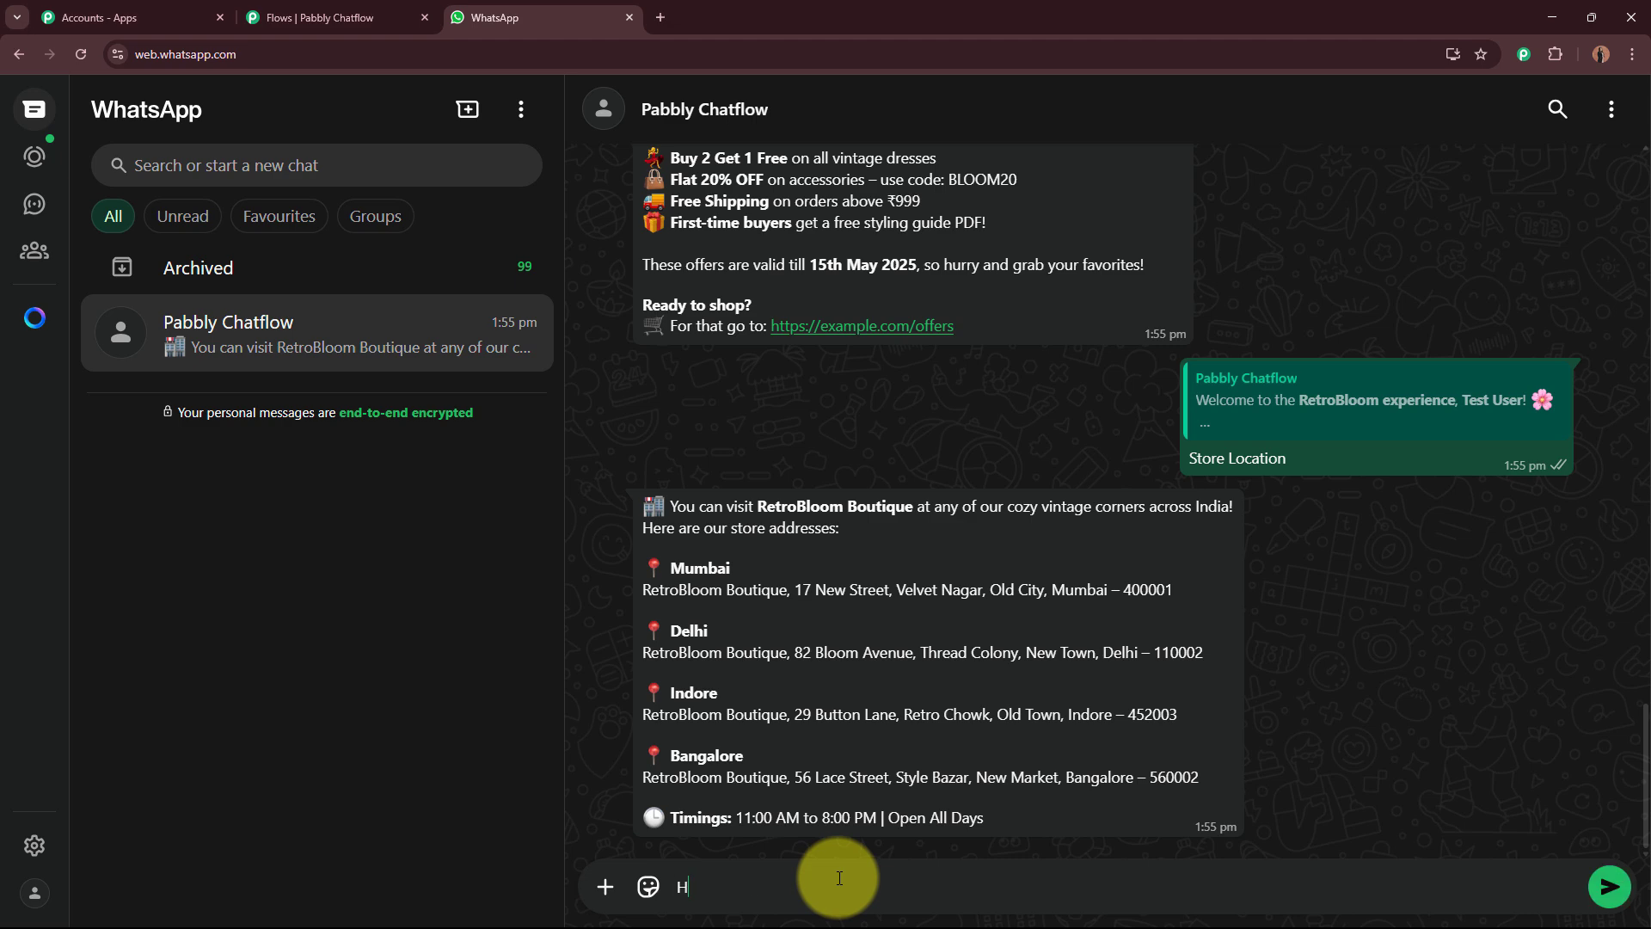
pyautogui.write('elp ME')
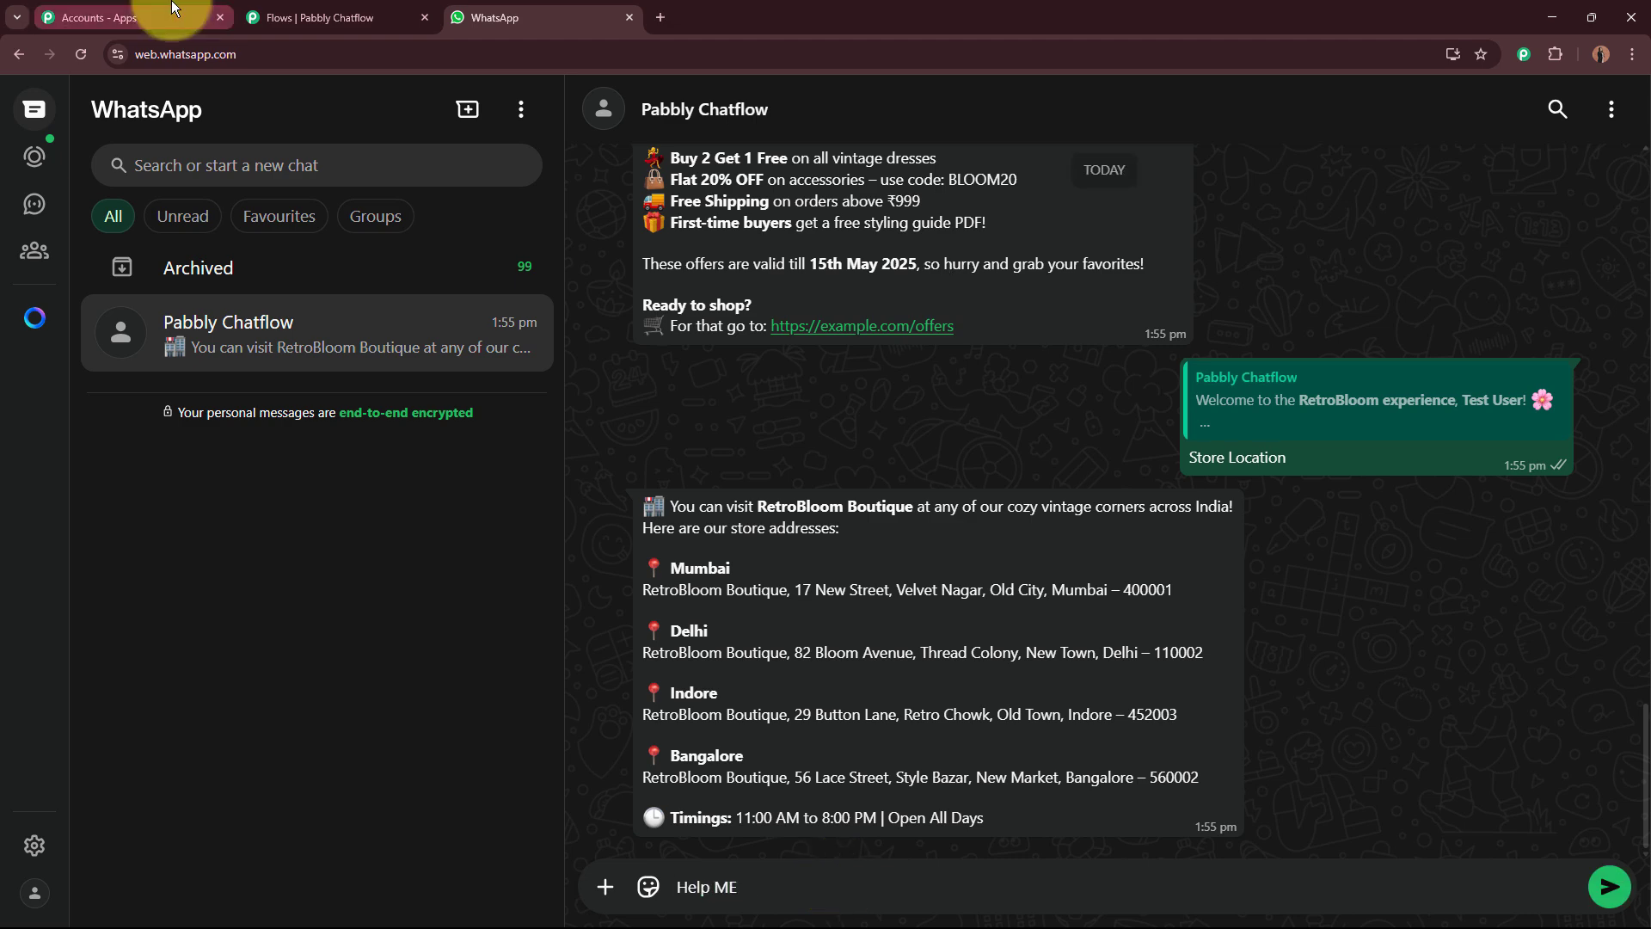
pyautogui.press('Return')
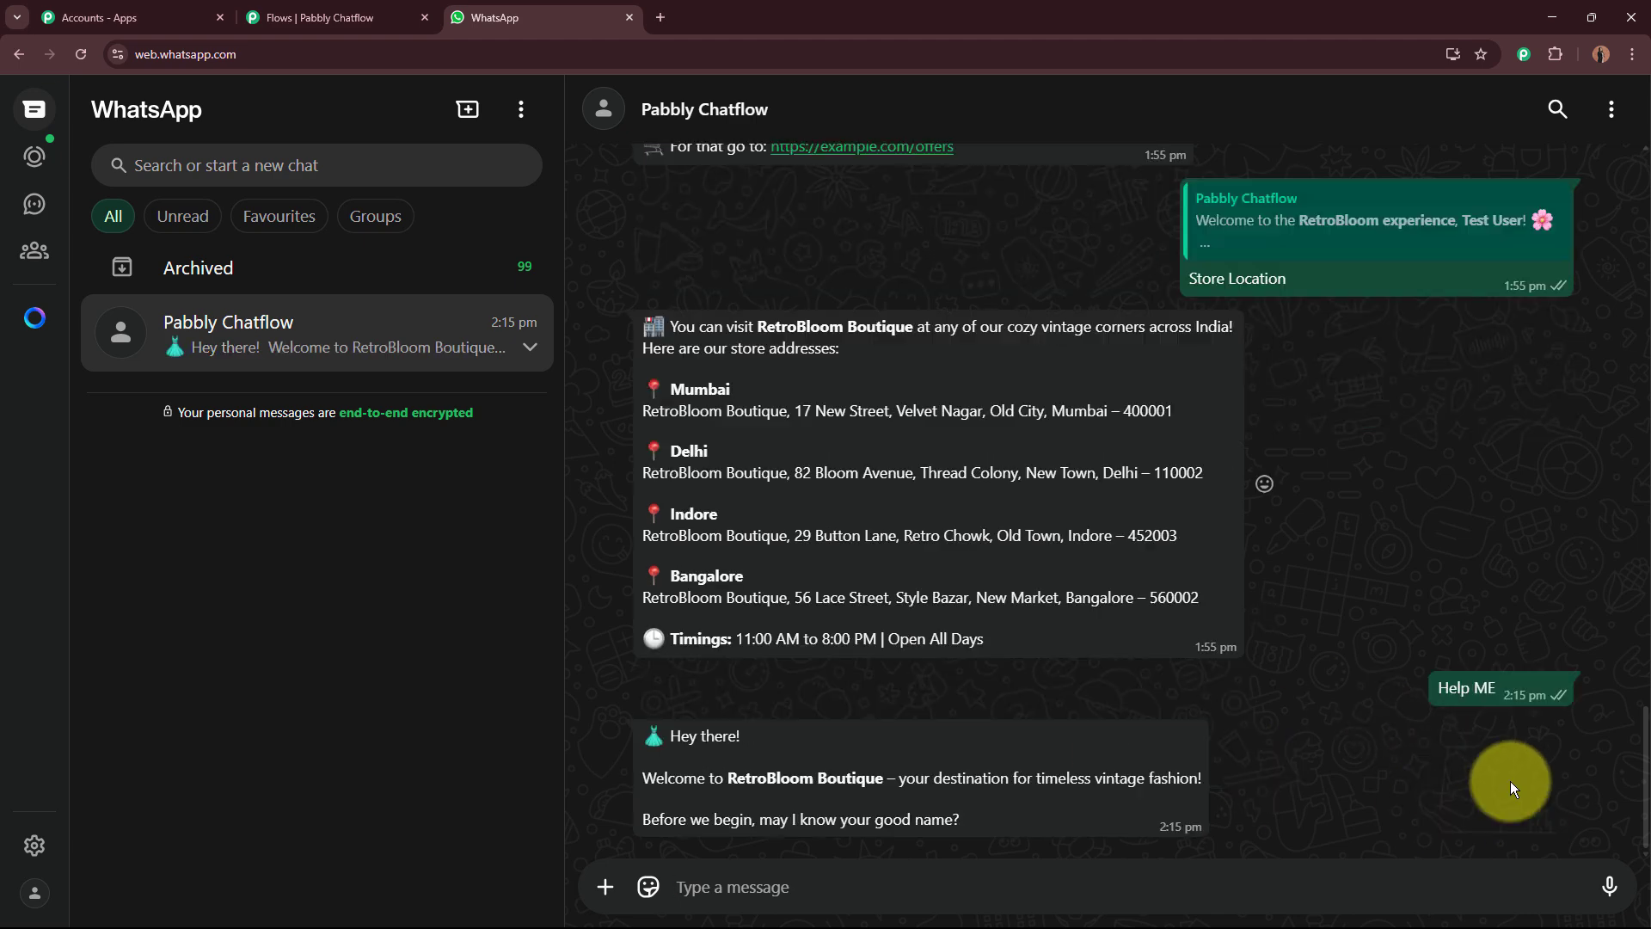
# Step: Answer the bot's name question by sending "Demo"
pyautogui.moveTo(632, 740); pyautogui.dragTo(1018, 812)
pyautogui.click(924, 877)
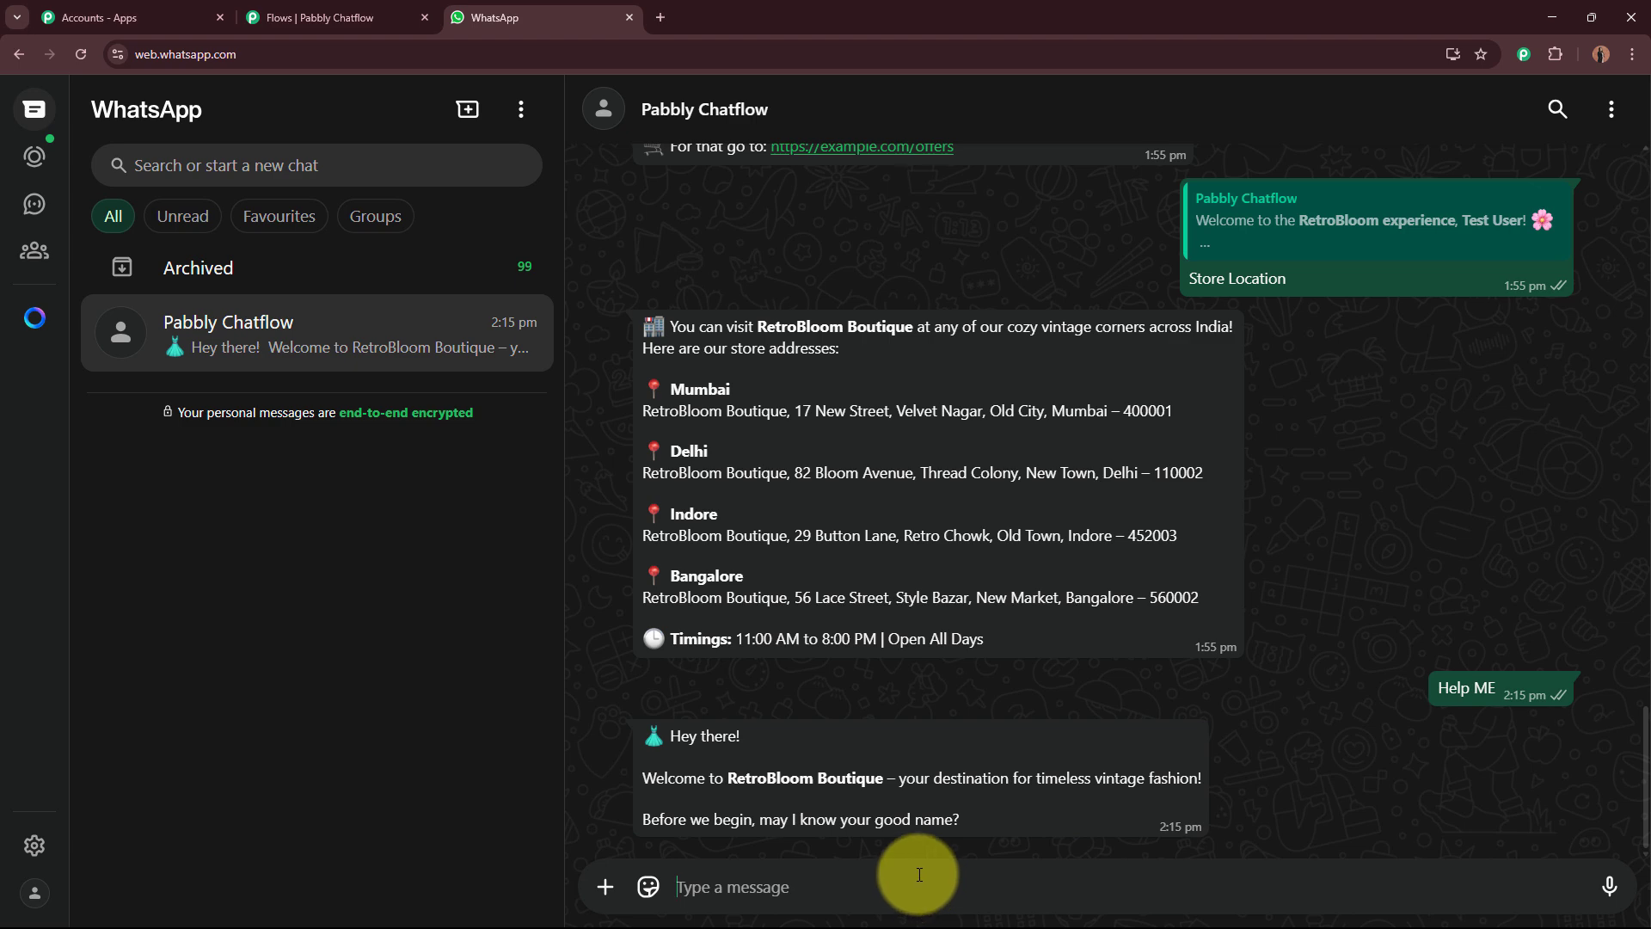
pyautogui.write('dEMO')
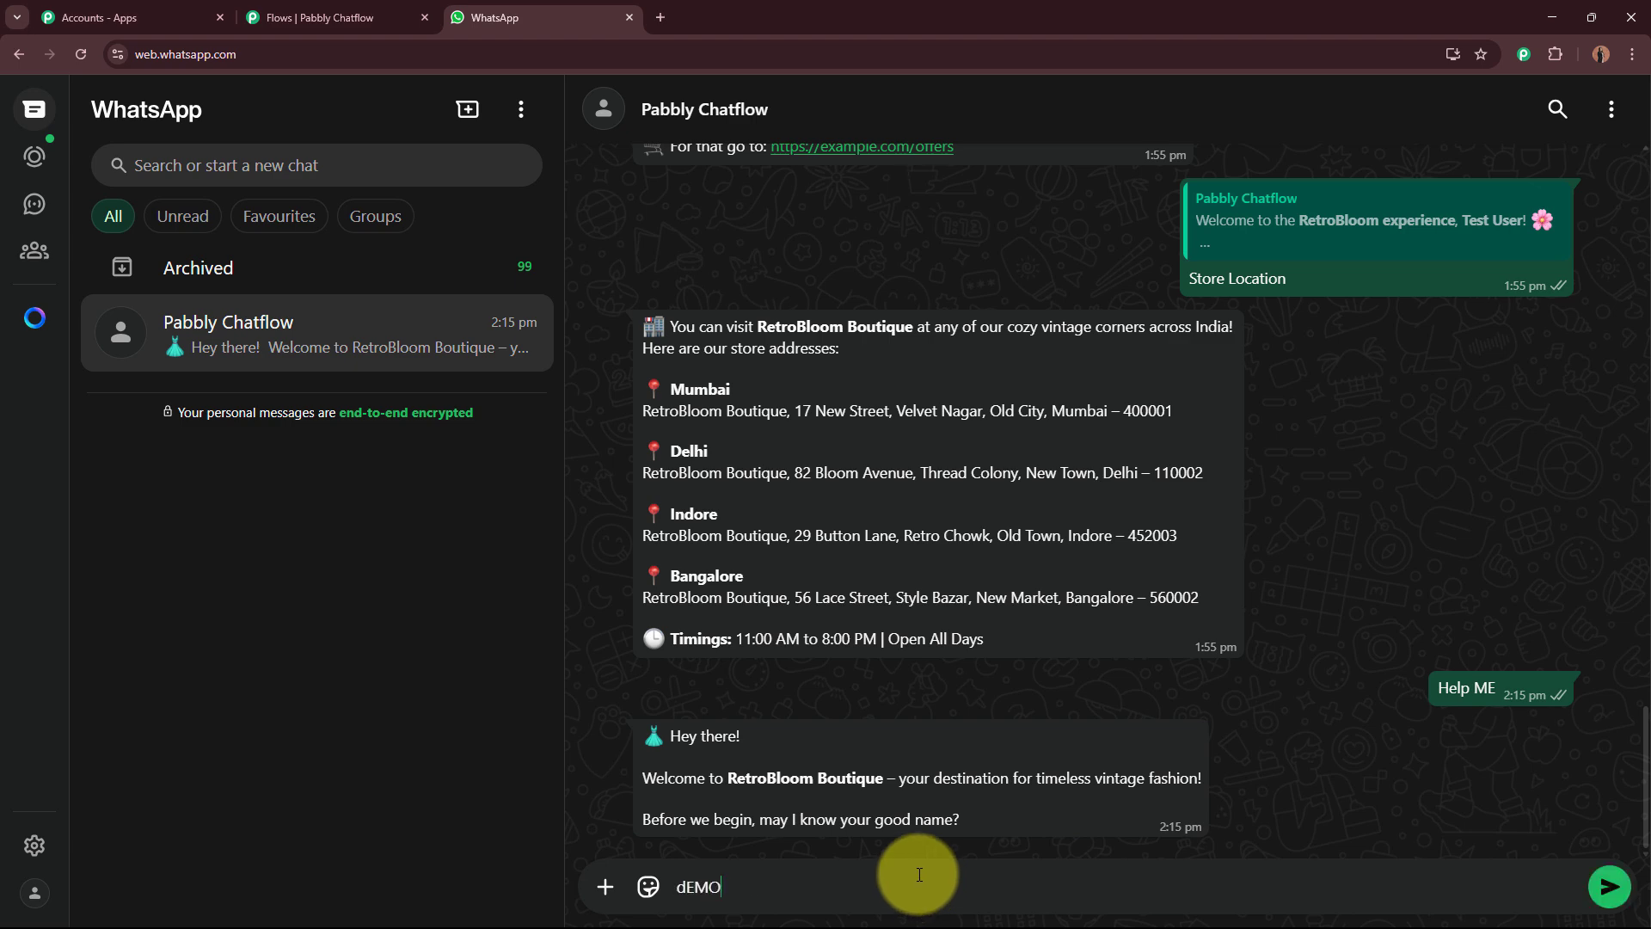
pyautogui.press('BackSpace')
pyautogui.press('BackSpace')
pyautogui.press('BackSpace')
pyautogui.press('BackSpace')
pyautogui.write('Demo')
pyautogui.press('Return')
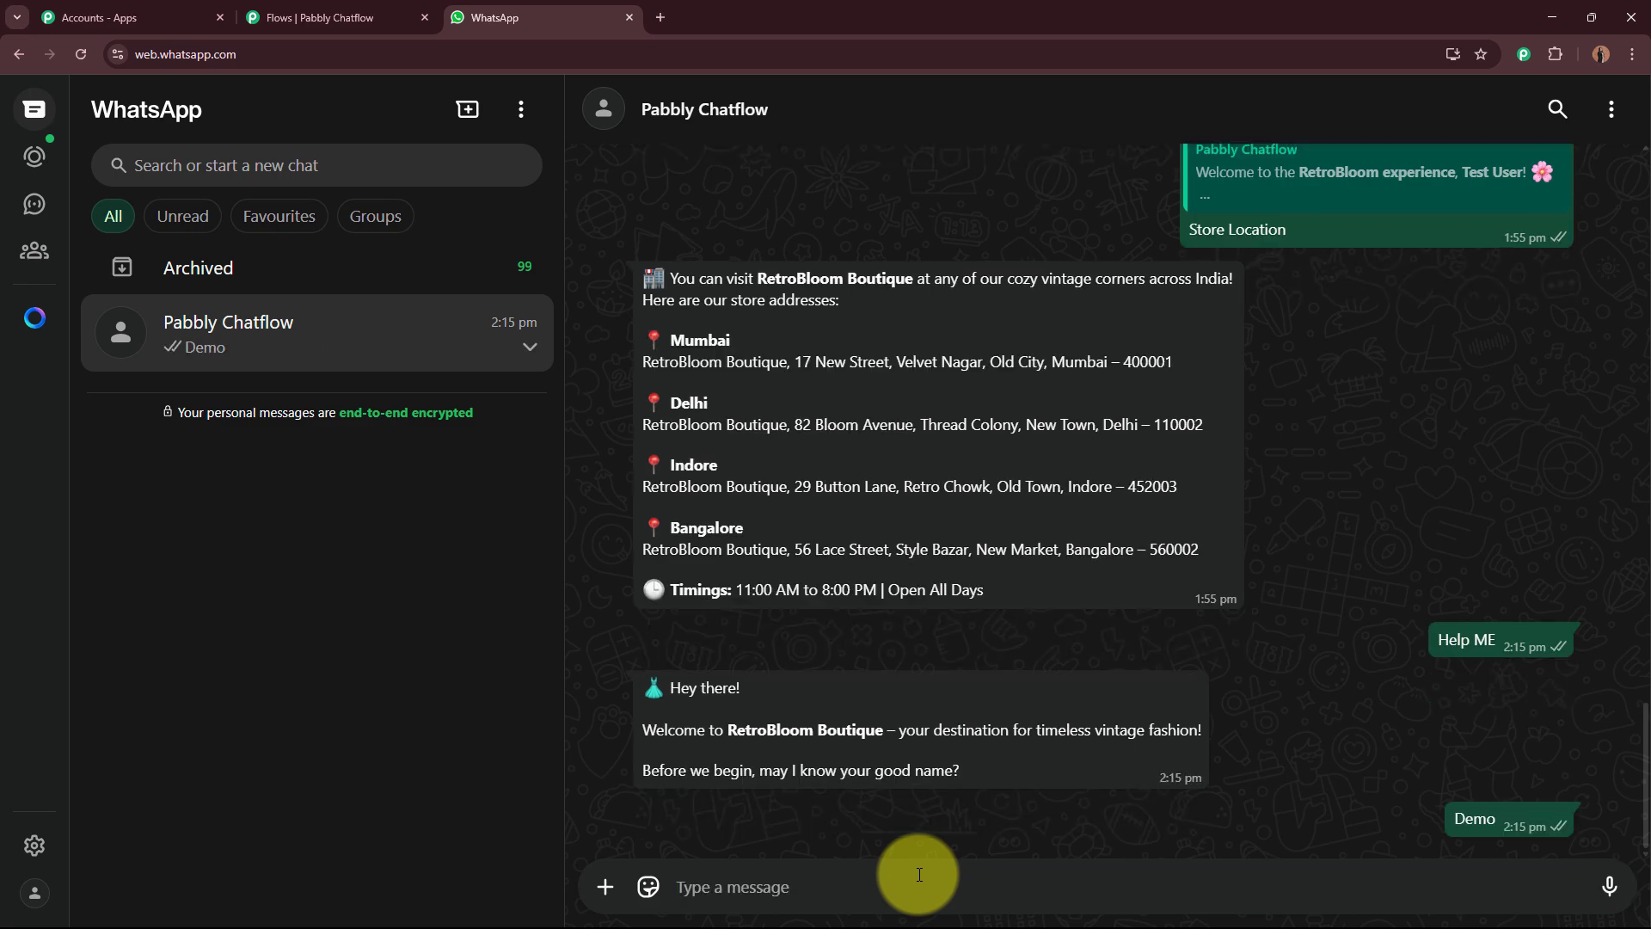
# Step: Read the bot's follow-up reply in the chat and return to the flow editor tab
pyautogui.scroll(10, 995, 702)
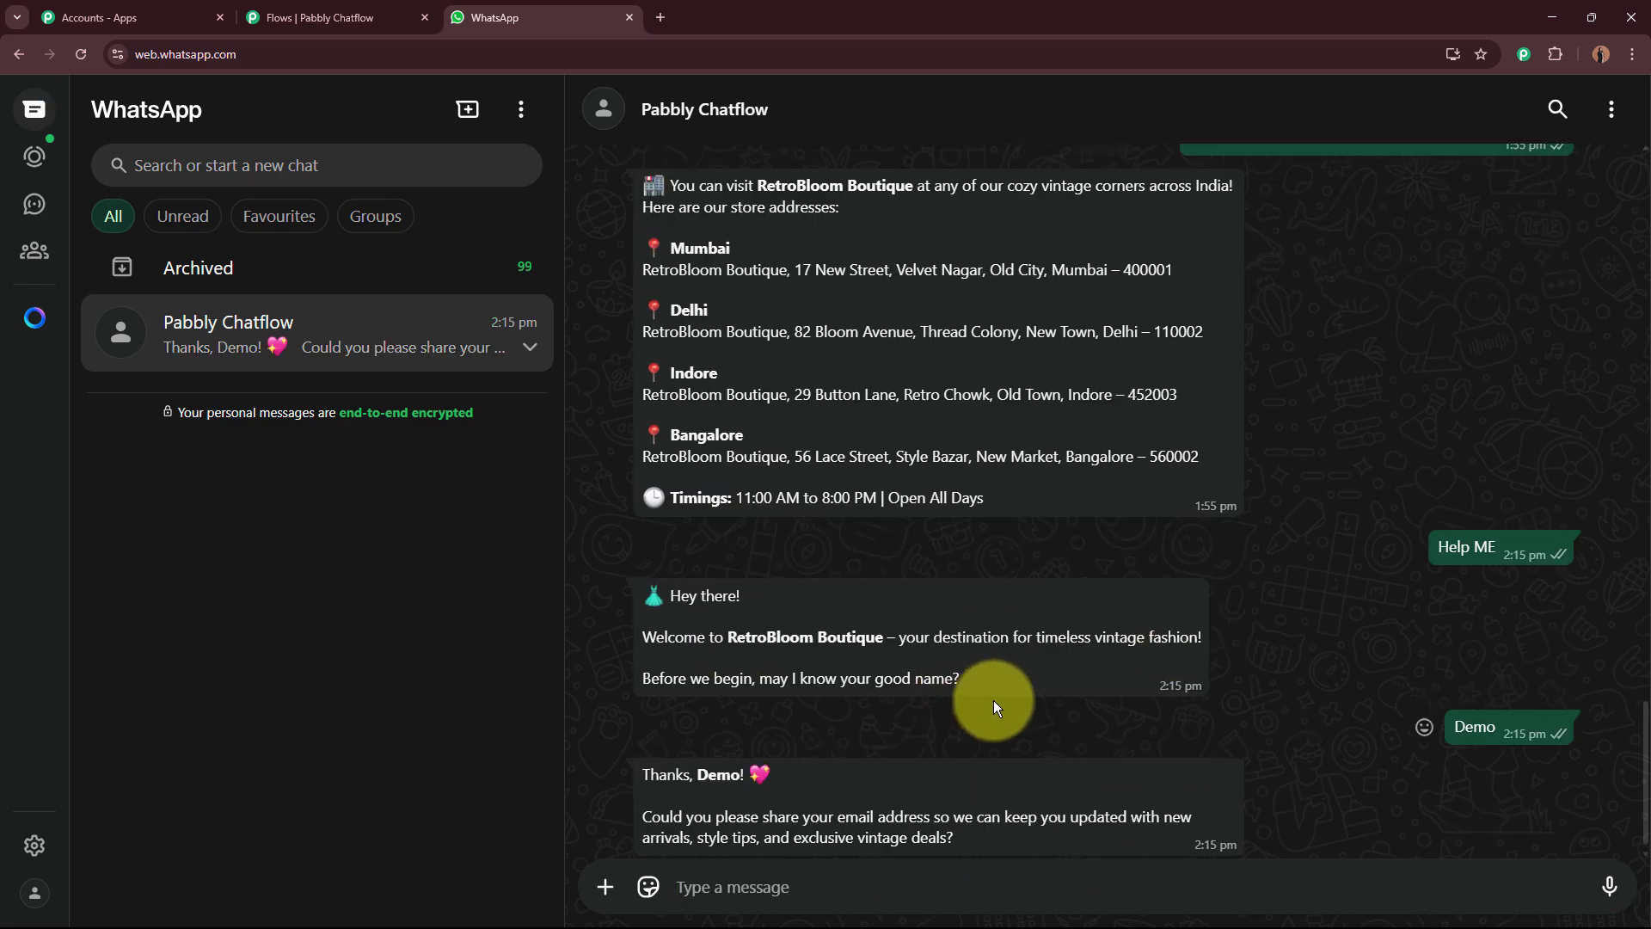
pyautogui.scroll(-10, 994, 696)
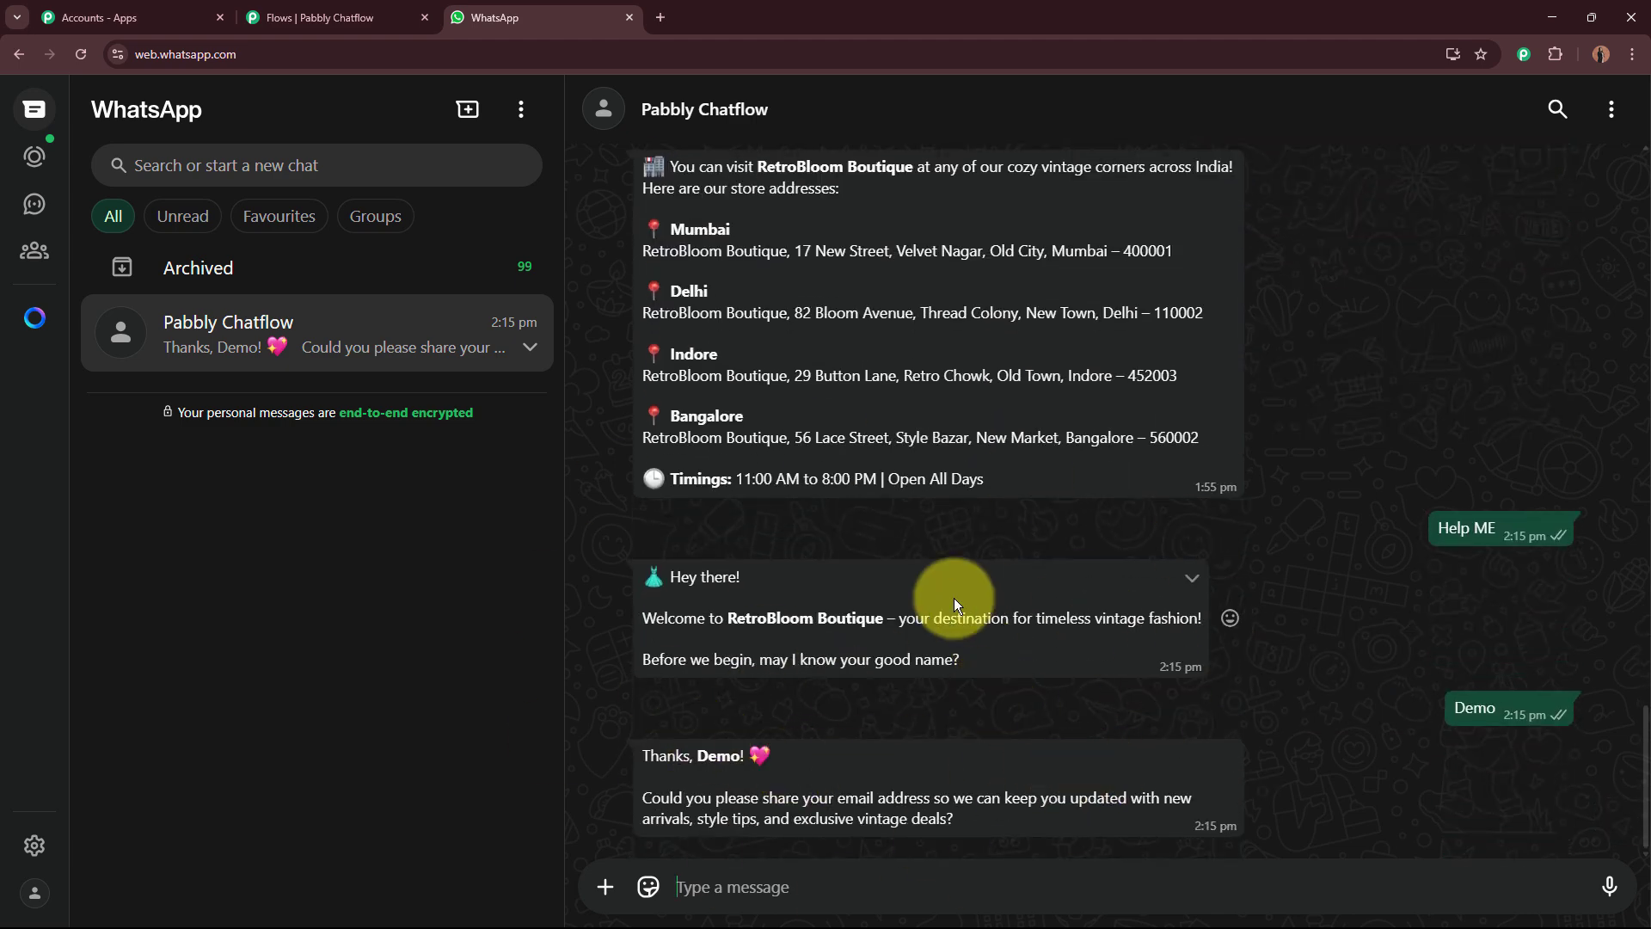
pyautogui.click(300, 10)
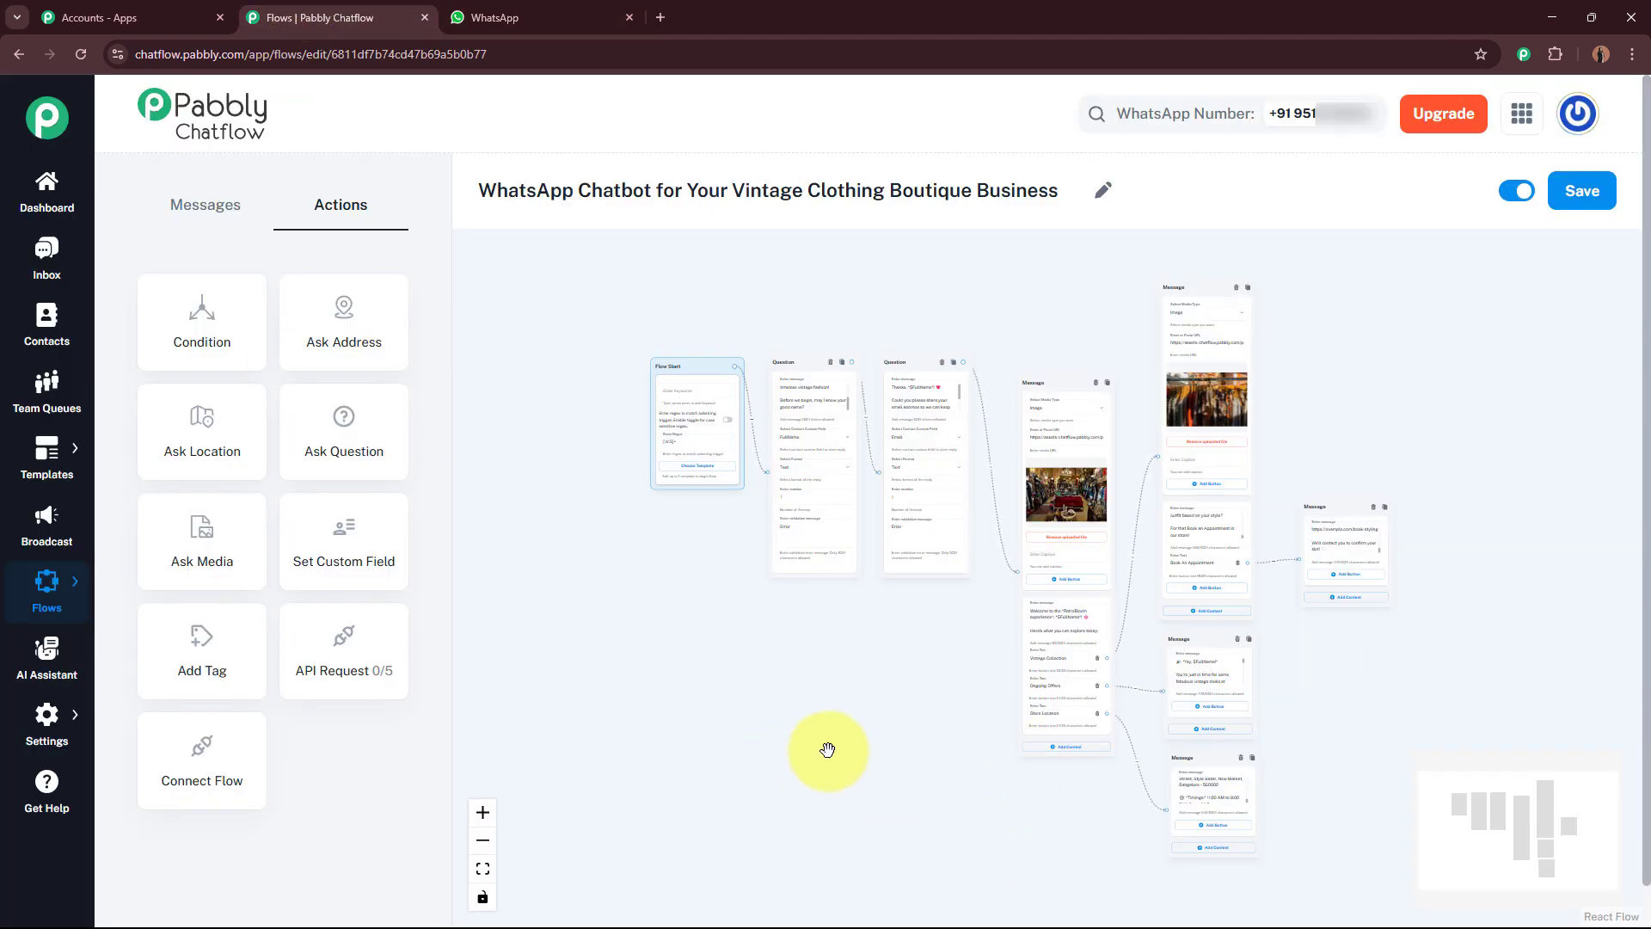